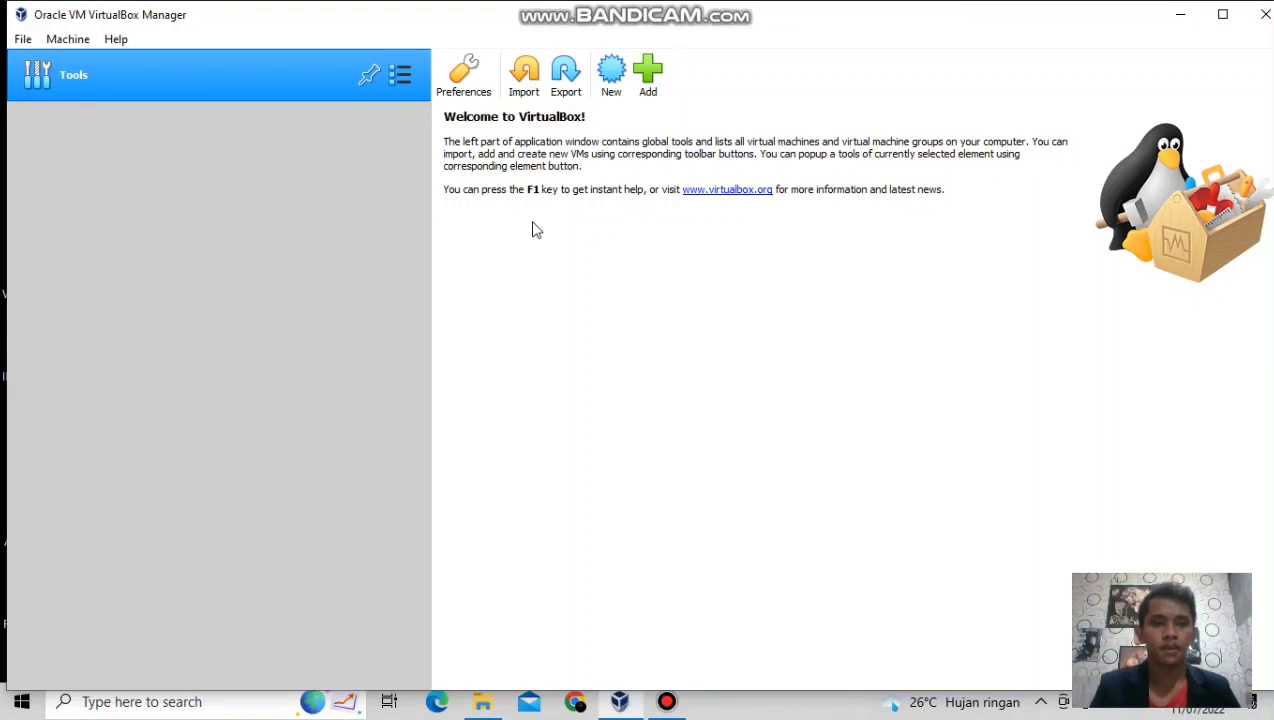
# Choose D:\ISO\Ubuntu Jaringan.ova as the appliance to import.
pyautogui.click(525, 72)
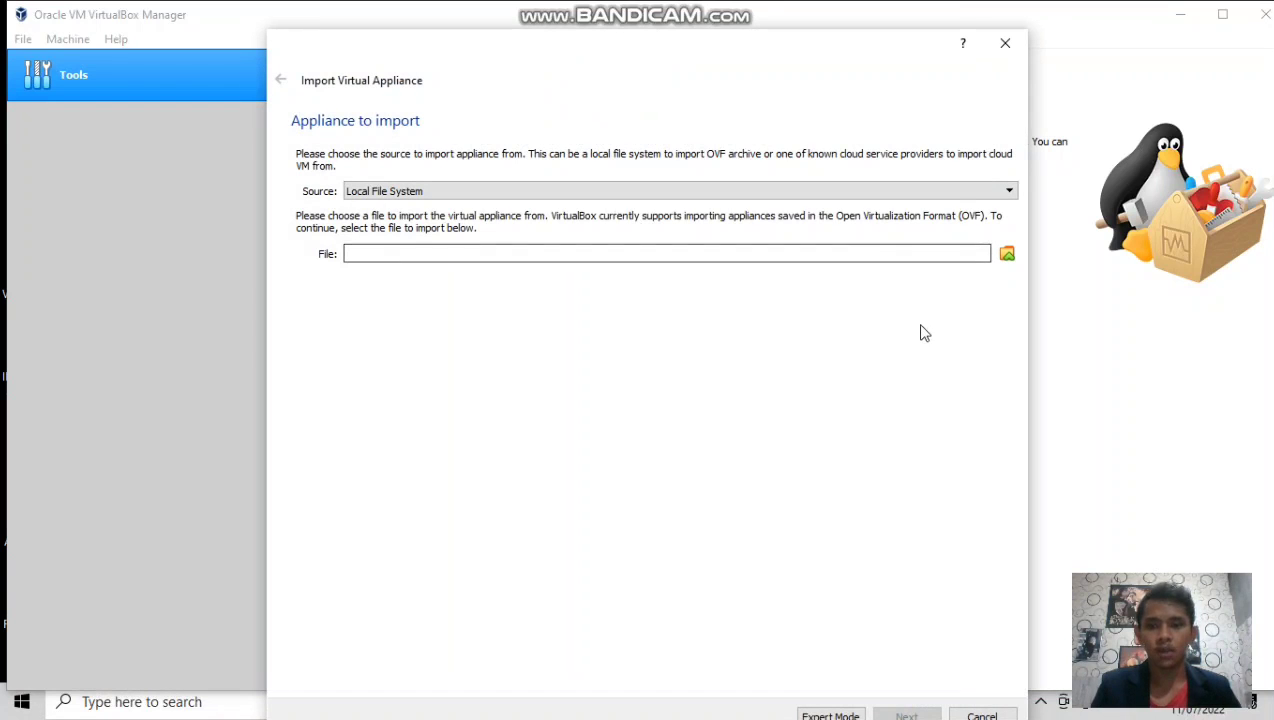
pyautogui.click(1007, 256)
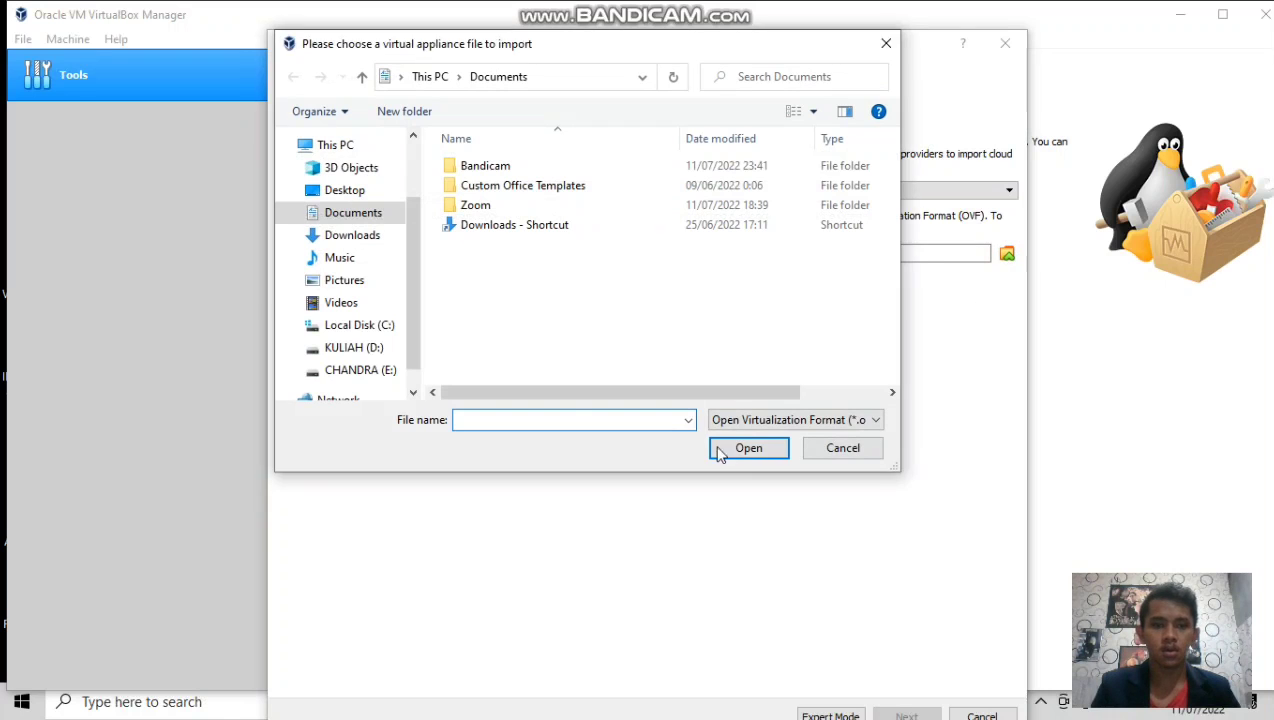
pyautogui.moveTo(414, 267); pyautogui.dragTo(404, 280)
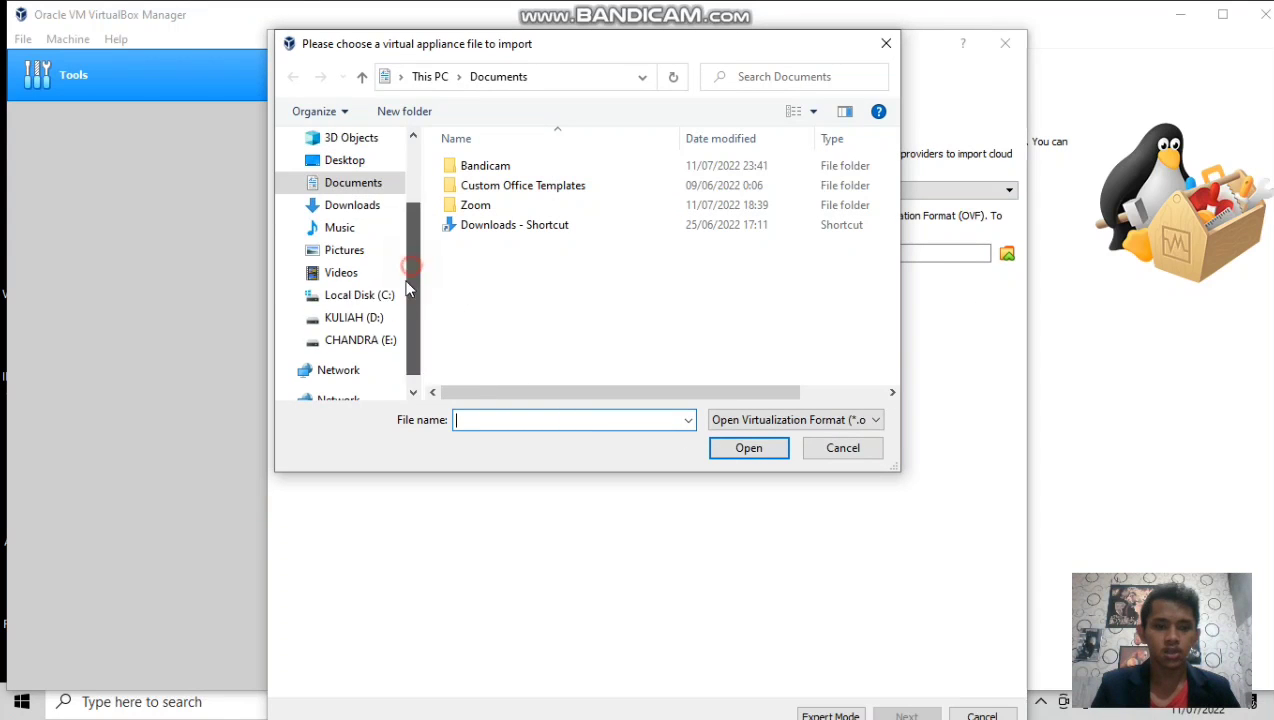
pyautogui.click(352, 318)
pyautogui.click(504, 266)
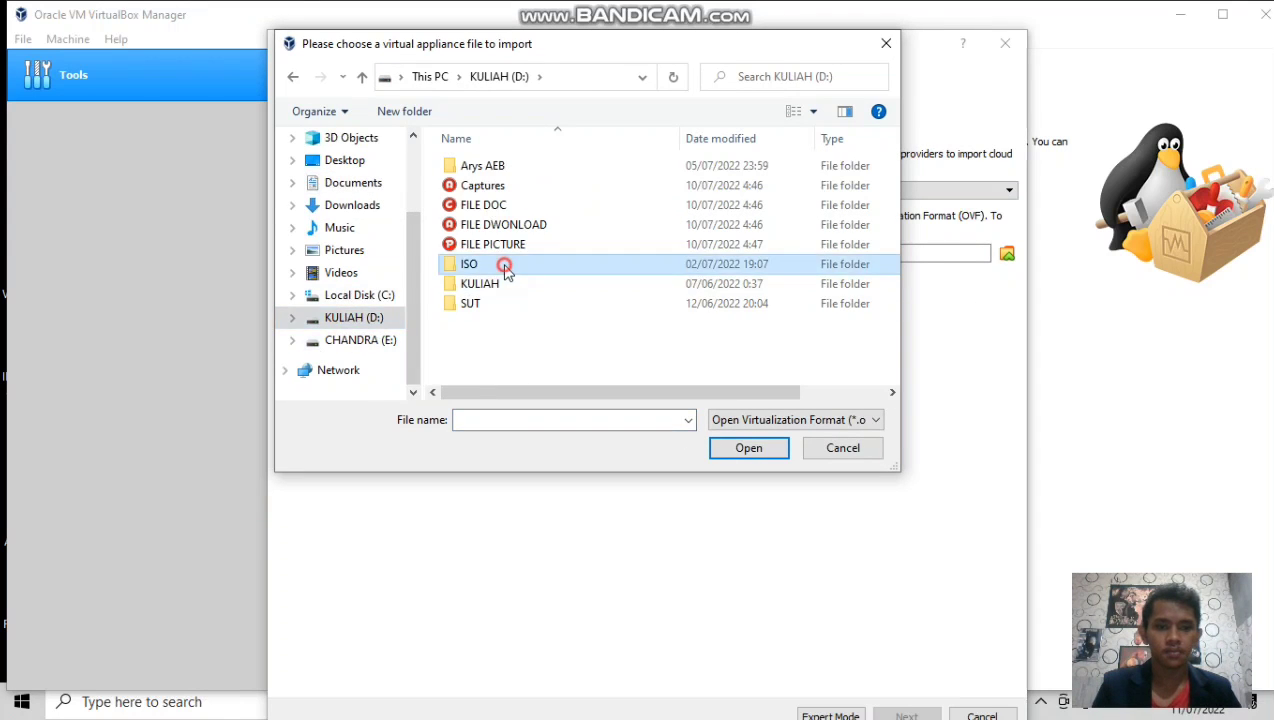
pyautogui.doubleClick(504, 266)
pyautogui.click(534, 172)
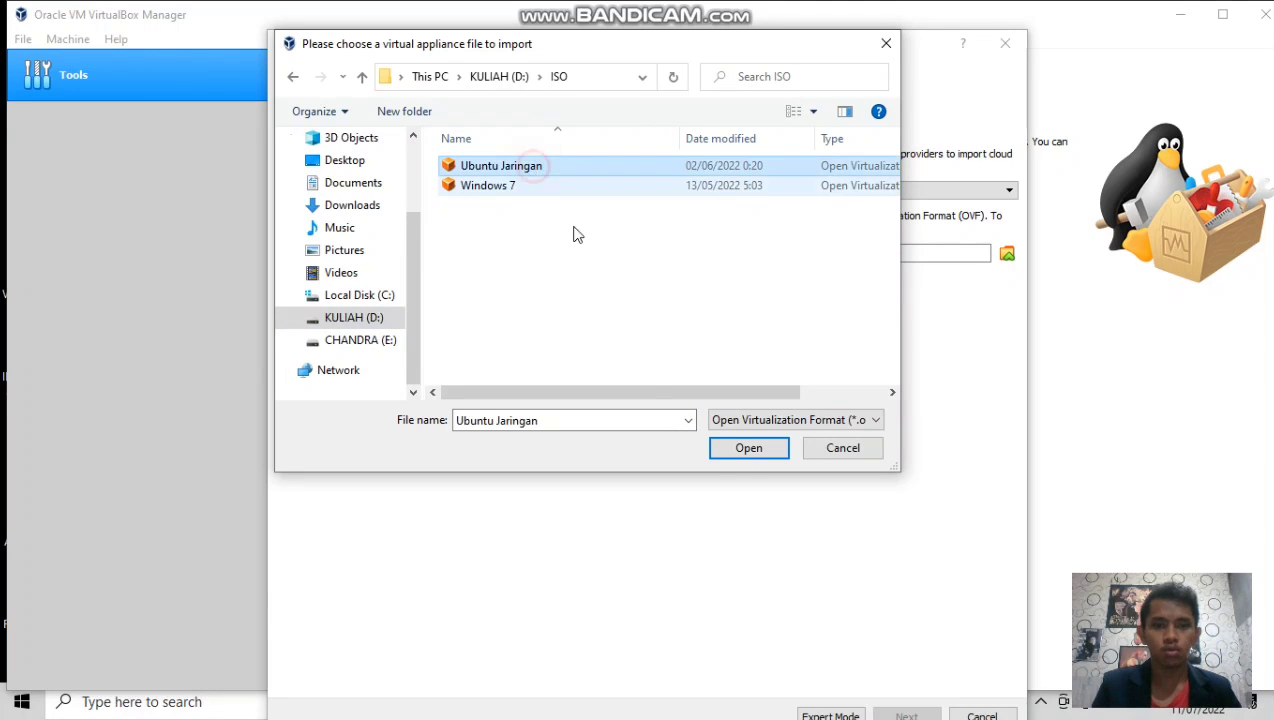
pyautogui.click(745, 450)
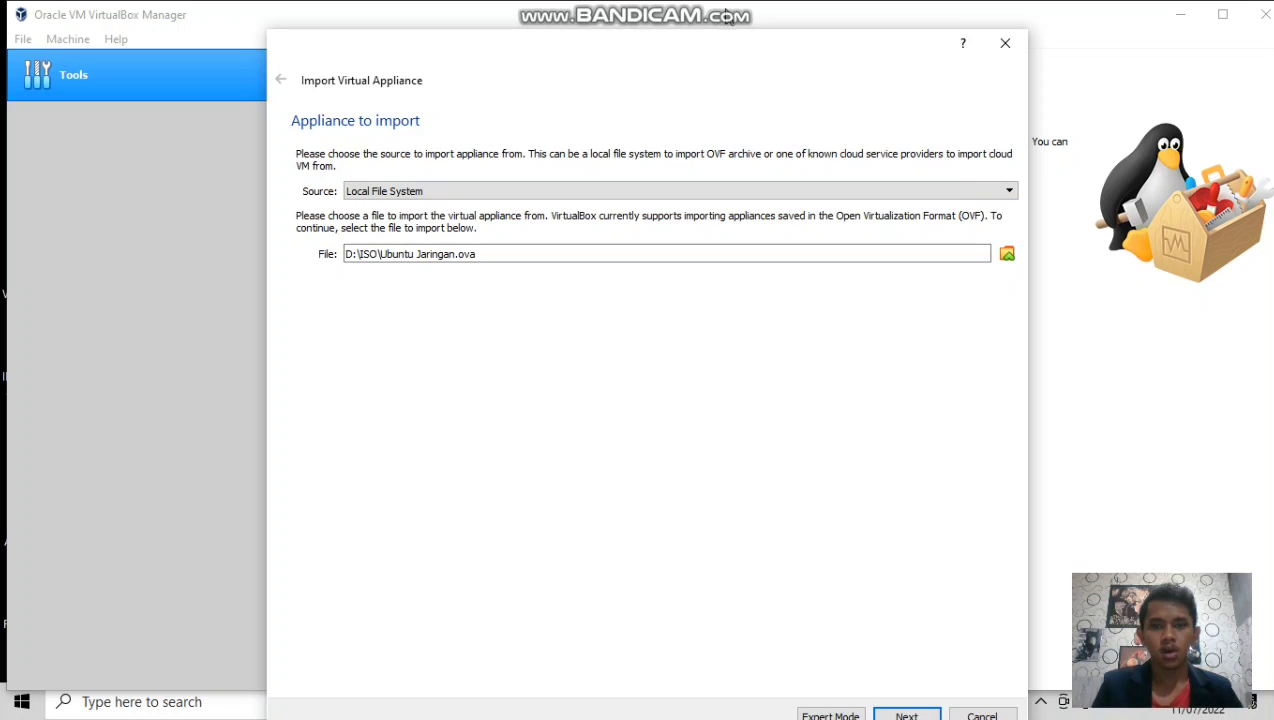
# Accept the suggested appliance settings and start the import.
pyautogui.moveTo(748, 52); pyautogui.dragTo(749, 0)
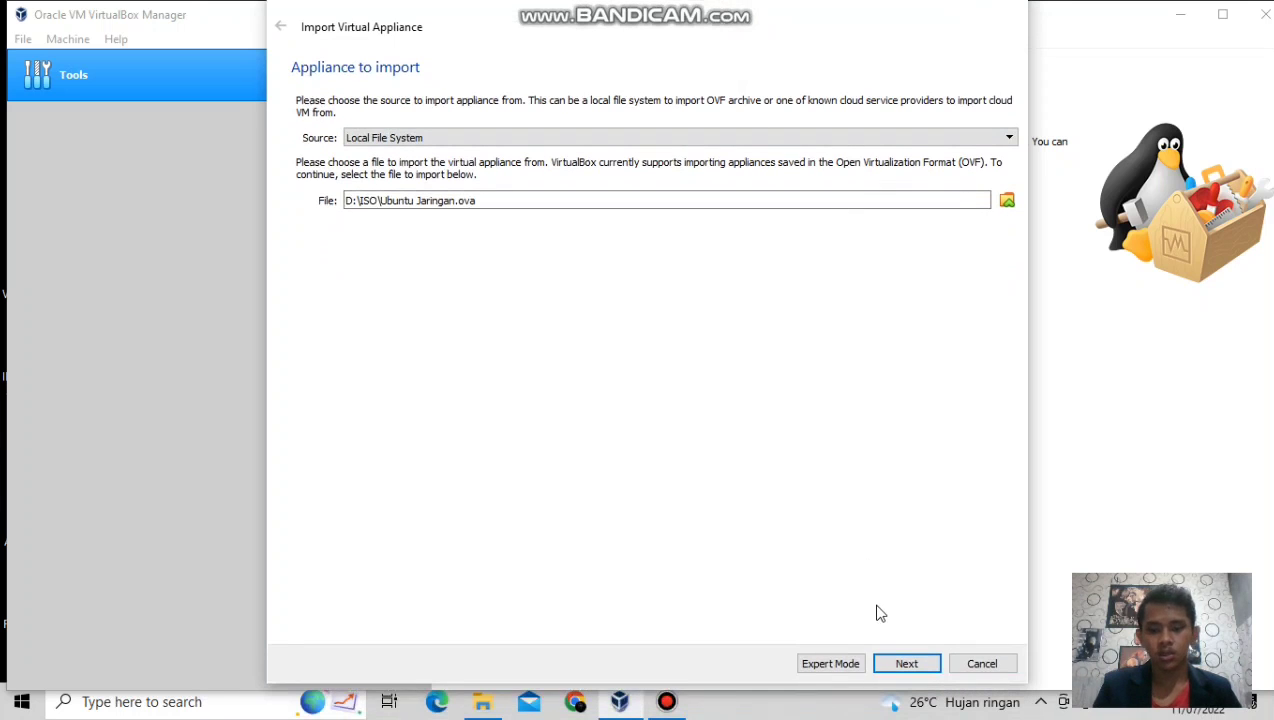
pyautogui.click(901, 664)
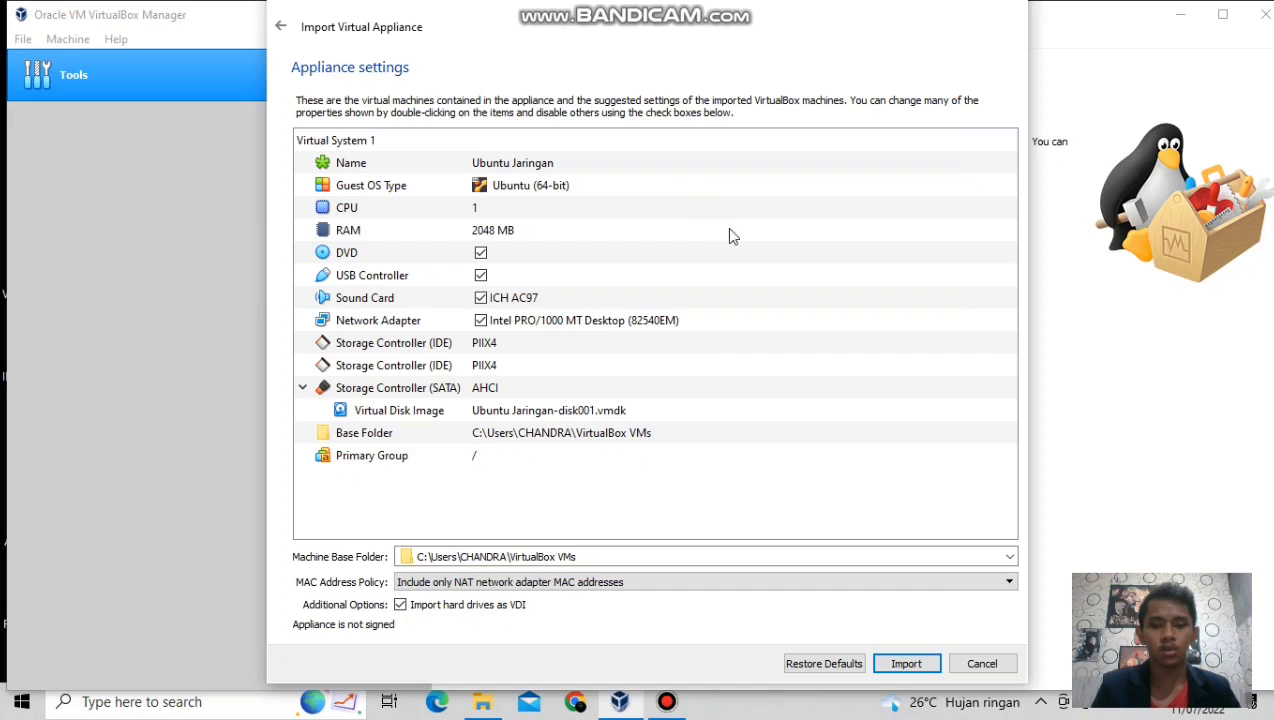
pyautogui.click(906, 664)
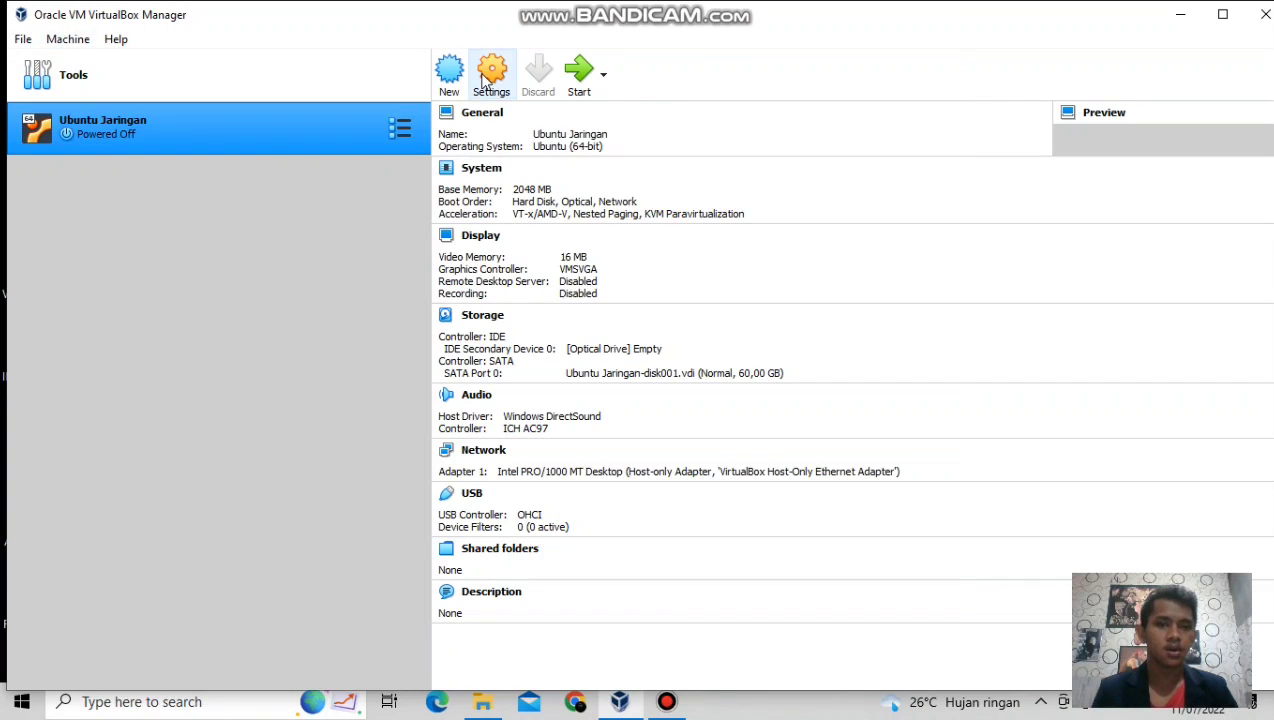
# Start another Import Appliance from the File menu and browse for the appliance file.
pyautogui.click(22, 39)
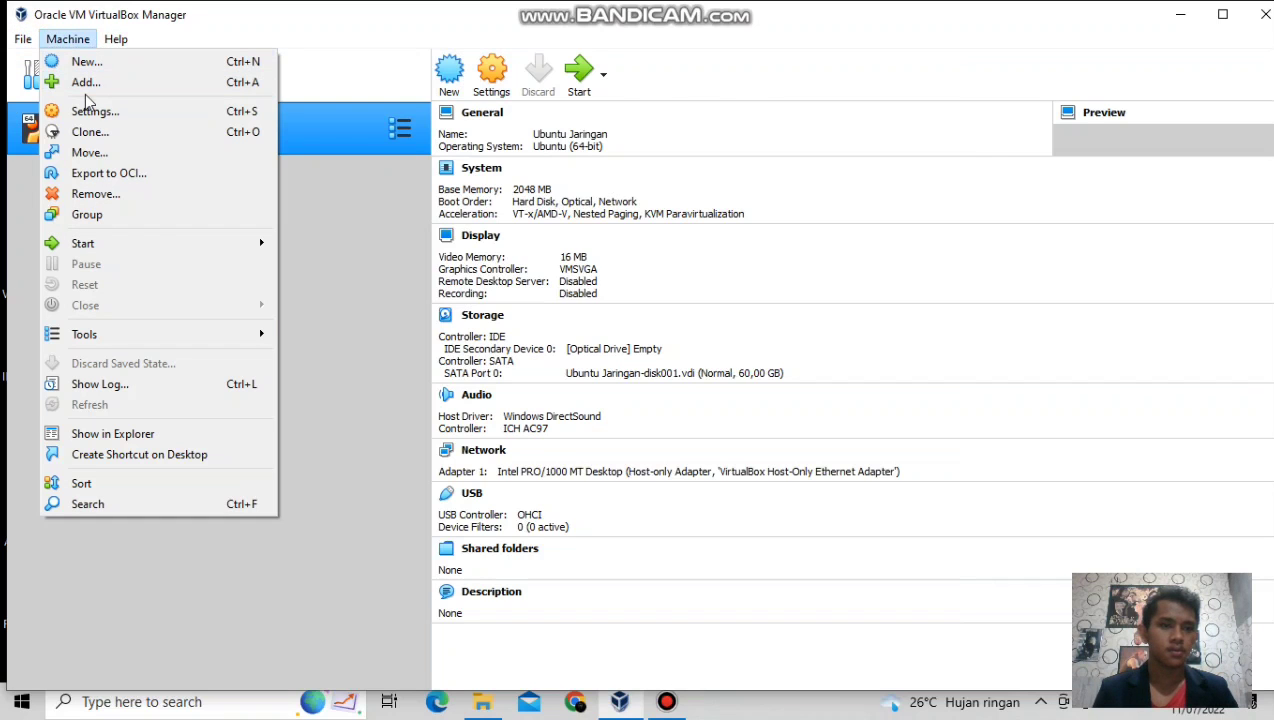
pyautogui.click(338, 343)
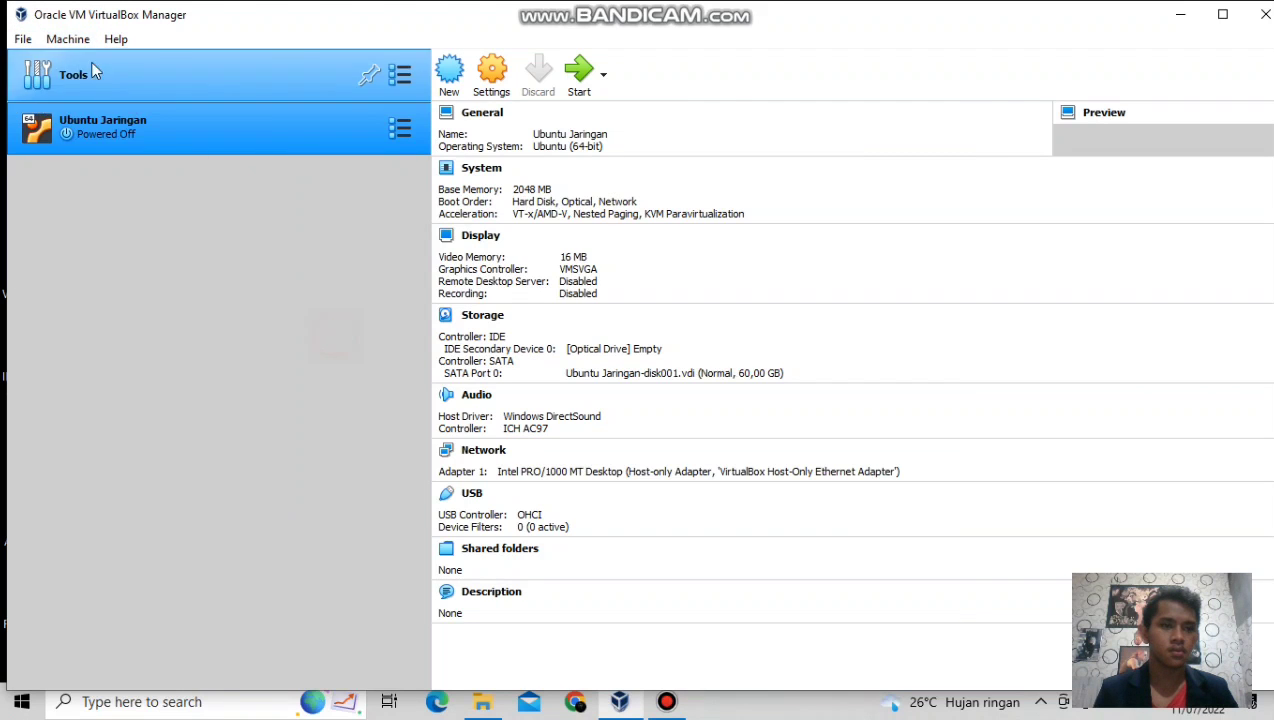
pyautogui.click(22, 39)
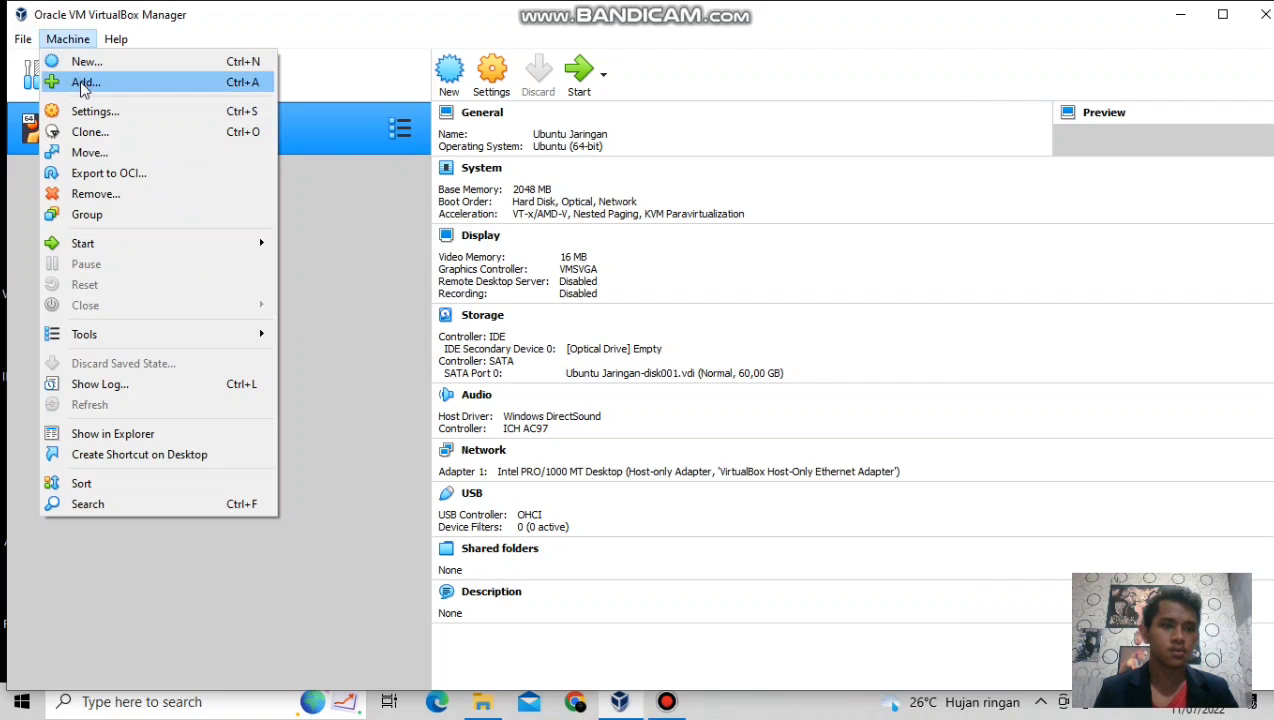
pyautogui.moveTo(22, 39)
pyautogui.click(62, 92)
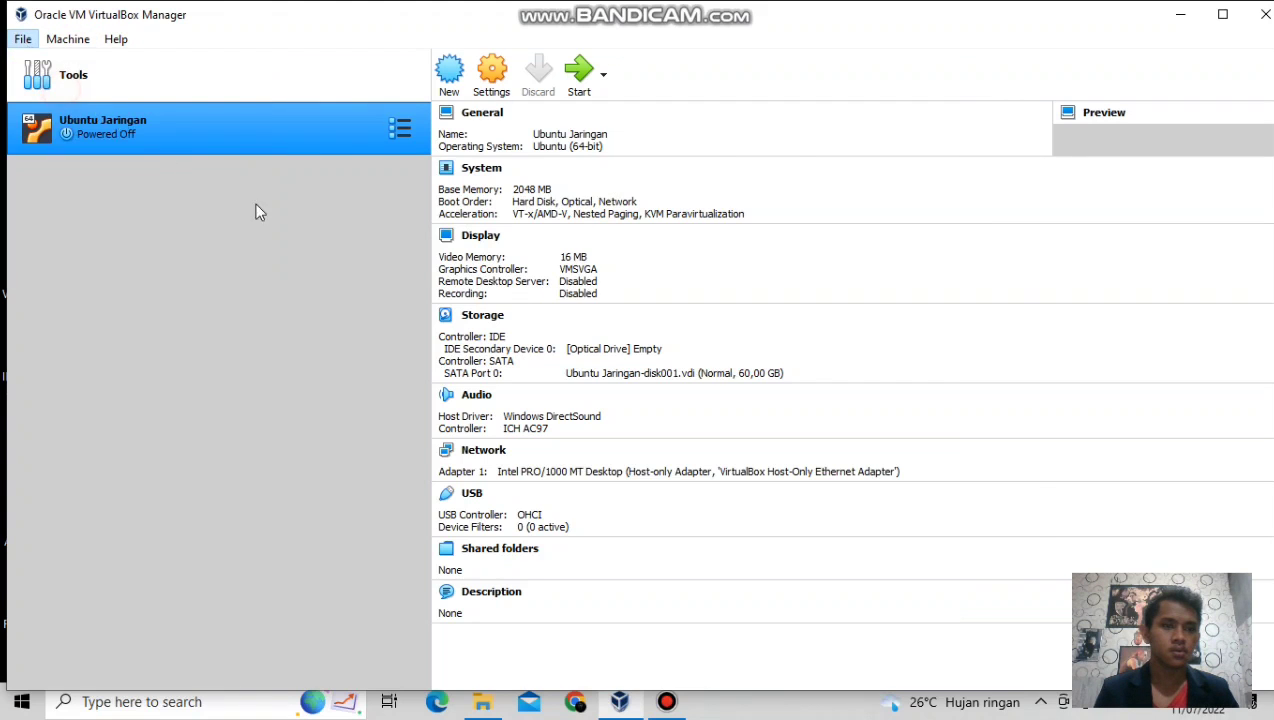
pyautogui.click(1006, 255)
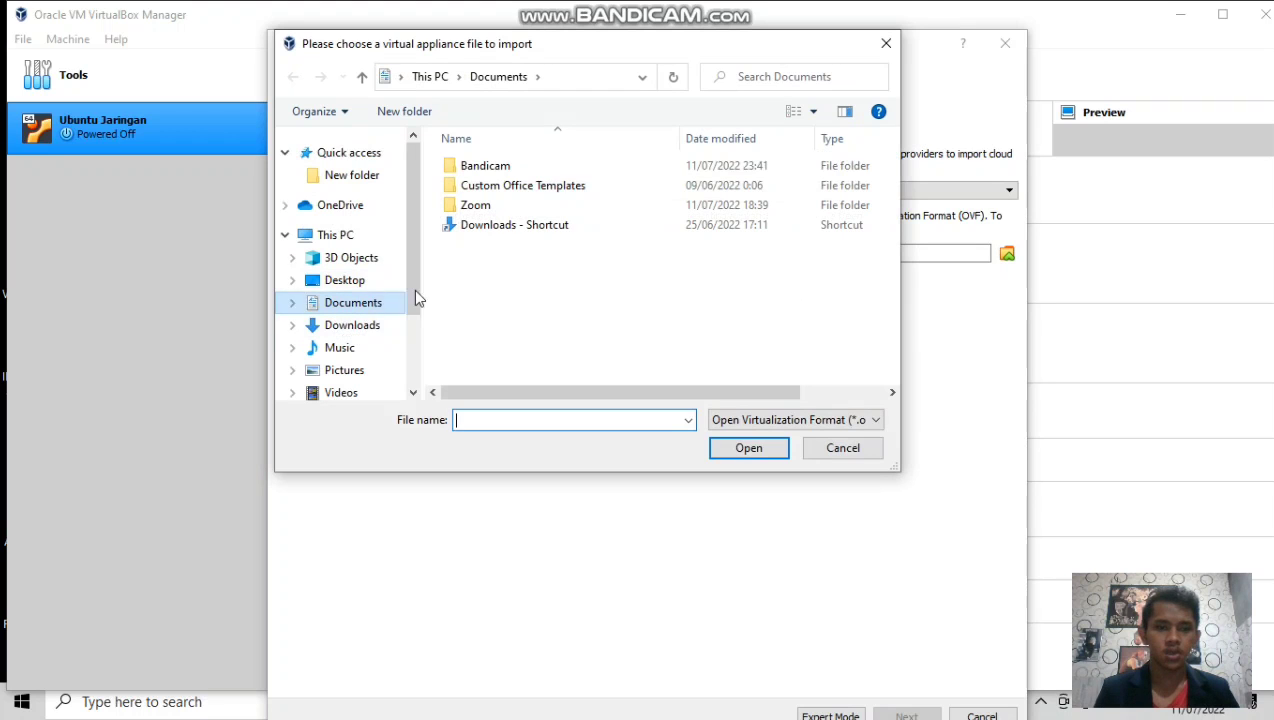
# Pick D:\ISO\Ubuntu Jaringan.ova again and import it with defaults as Ubuntu Jaringan 1.
pyautogui.moveTo(414, 283); pyautogui.dragTo(415, 340)
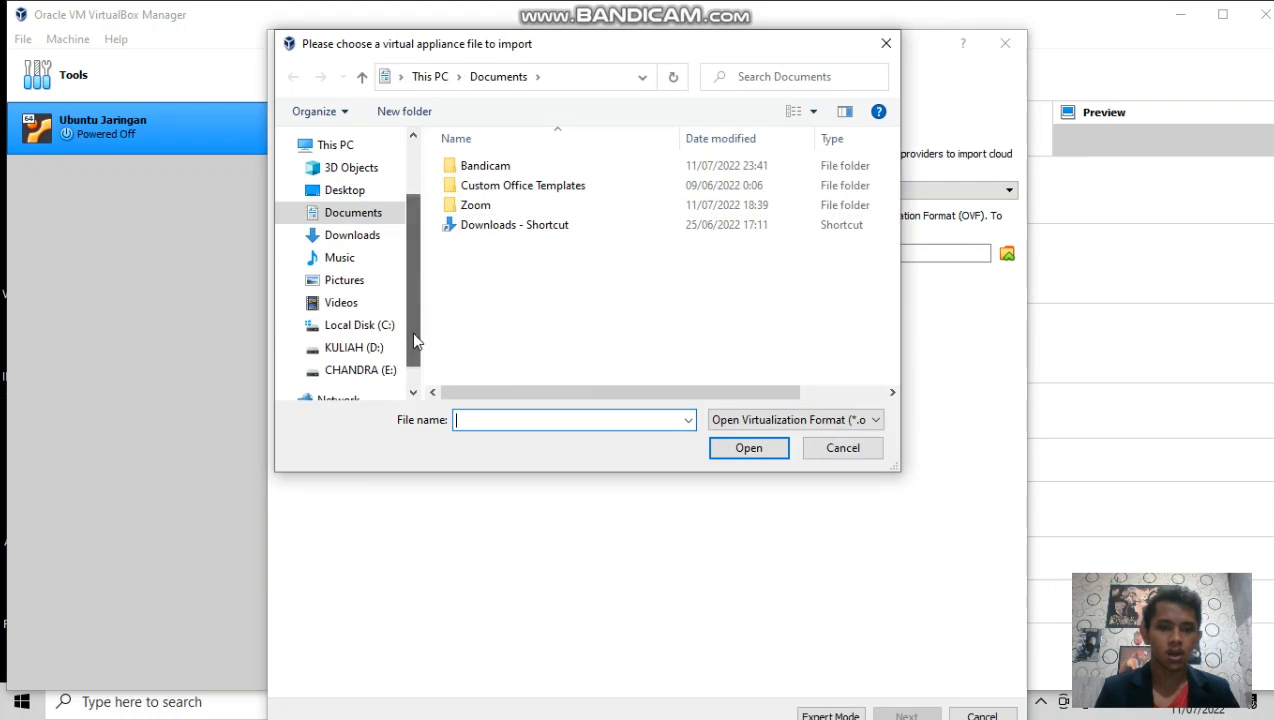
pyautogui.click(354, 347)
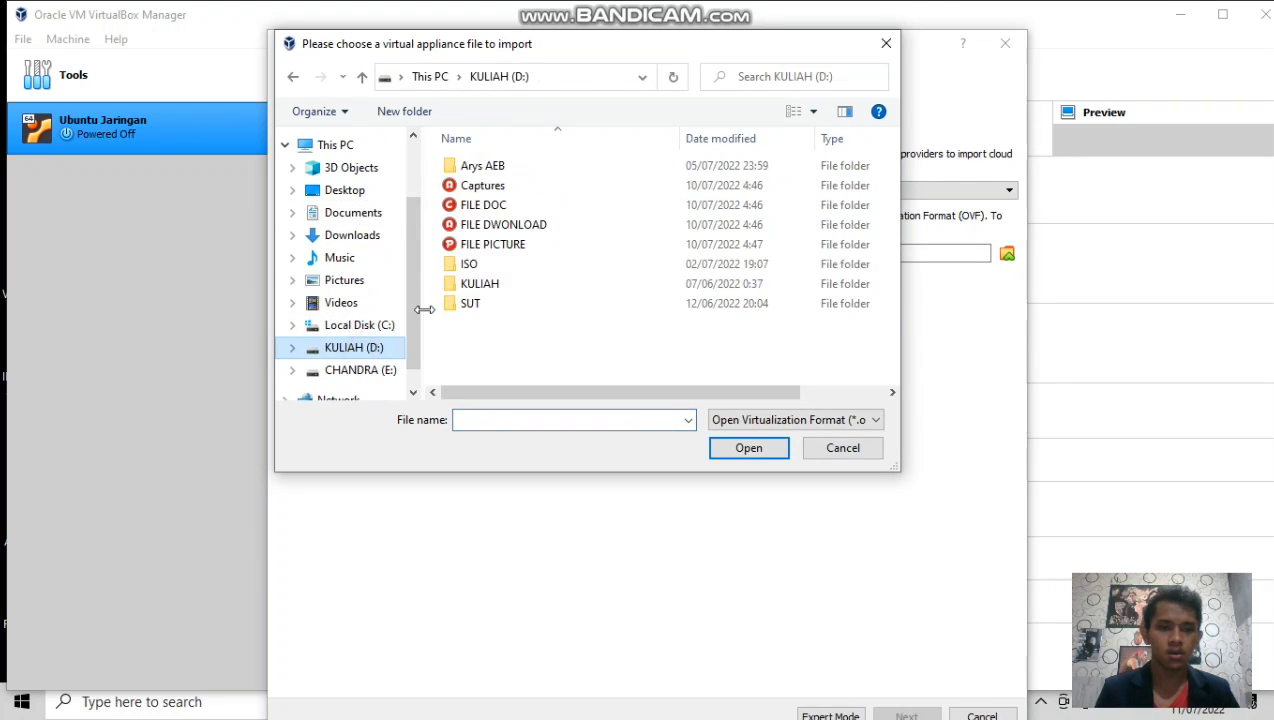
pyautogui.doubleClick(476, 264)
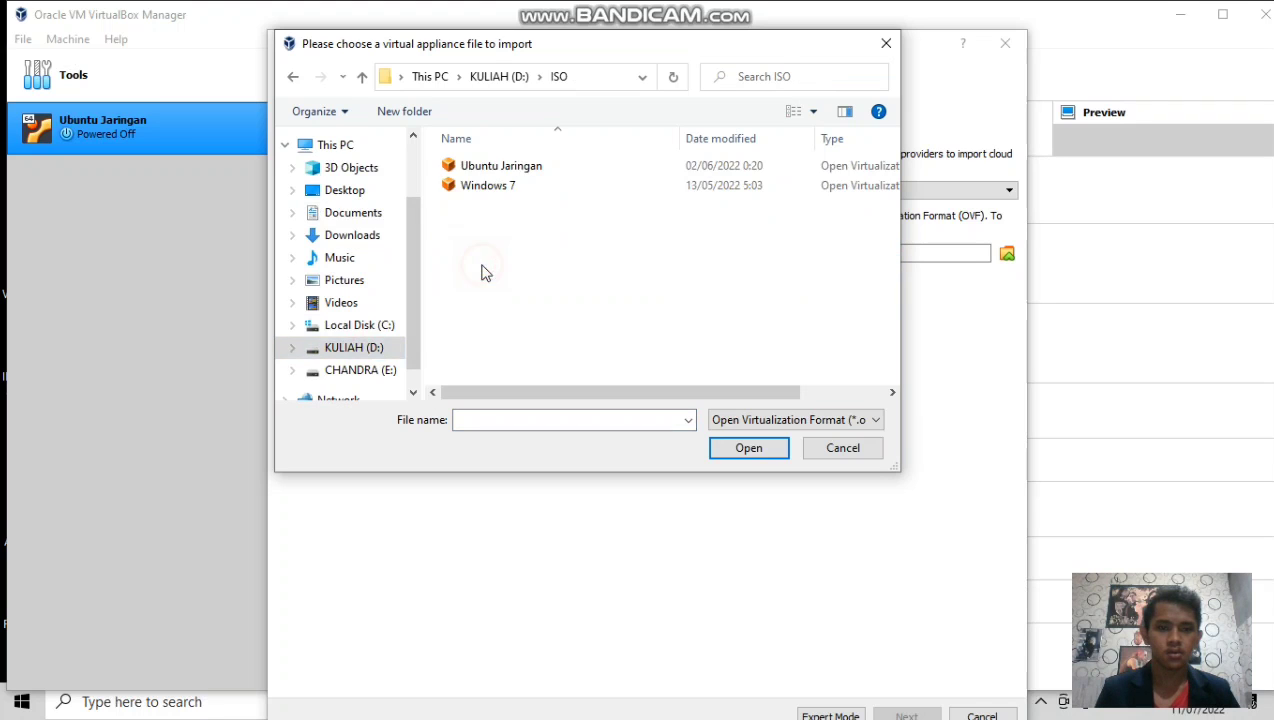
pyautogui.click(499, 170)
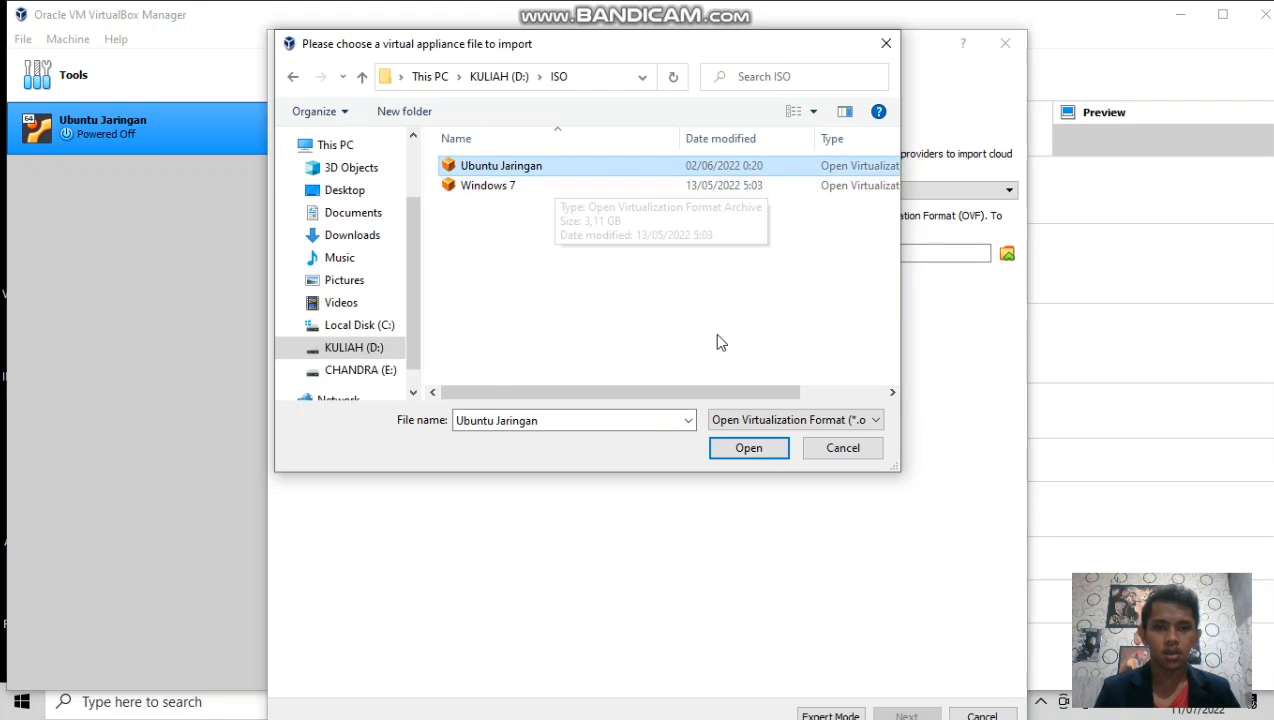
pyautogui.click(758, 451)
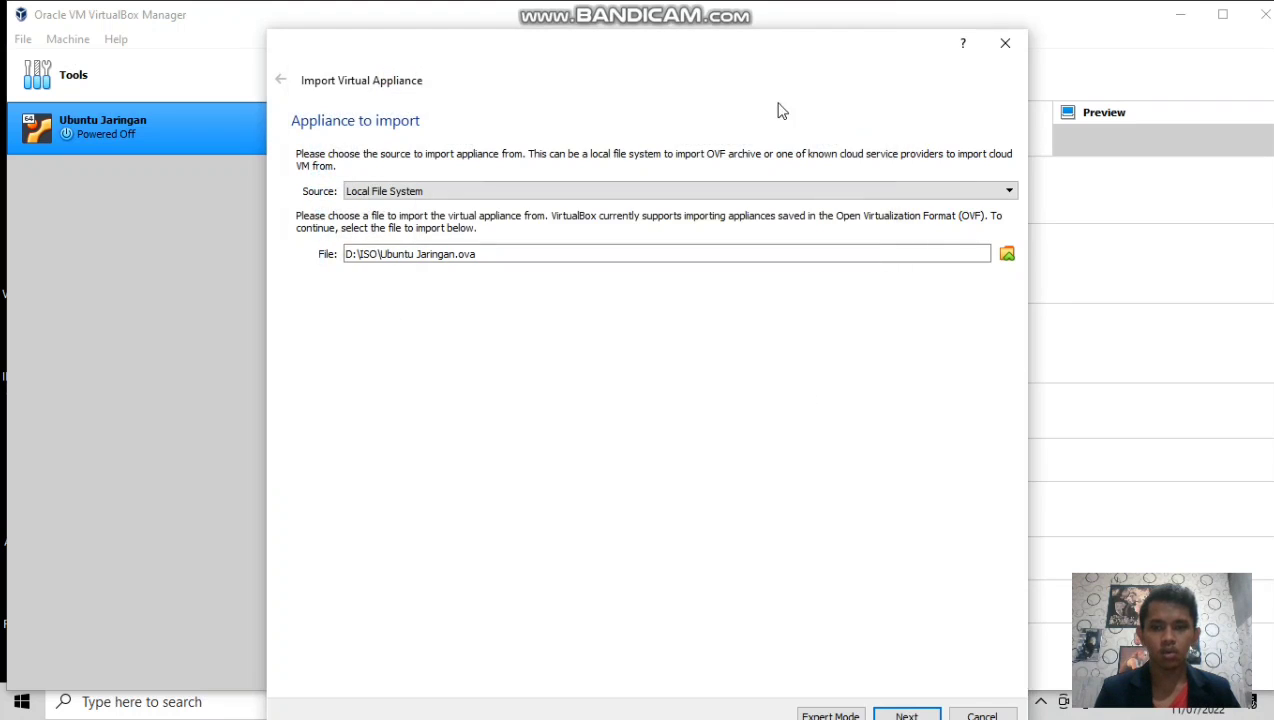
pyautogui.click(896, 651)
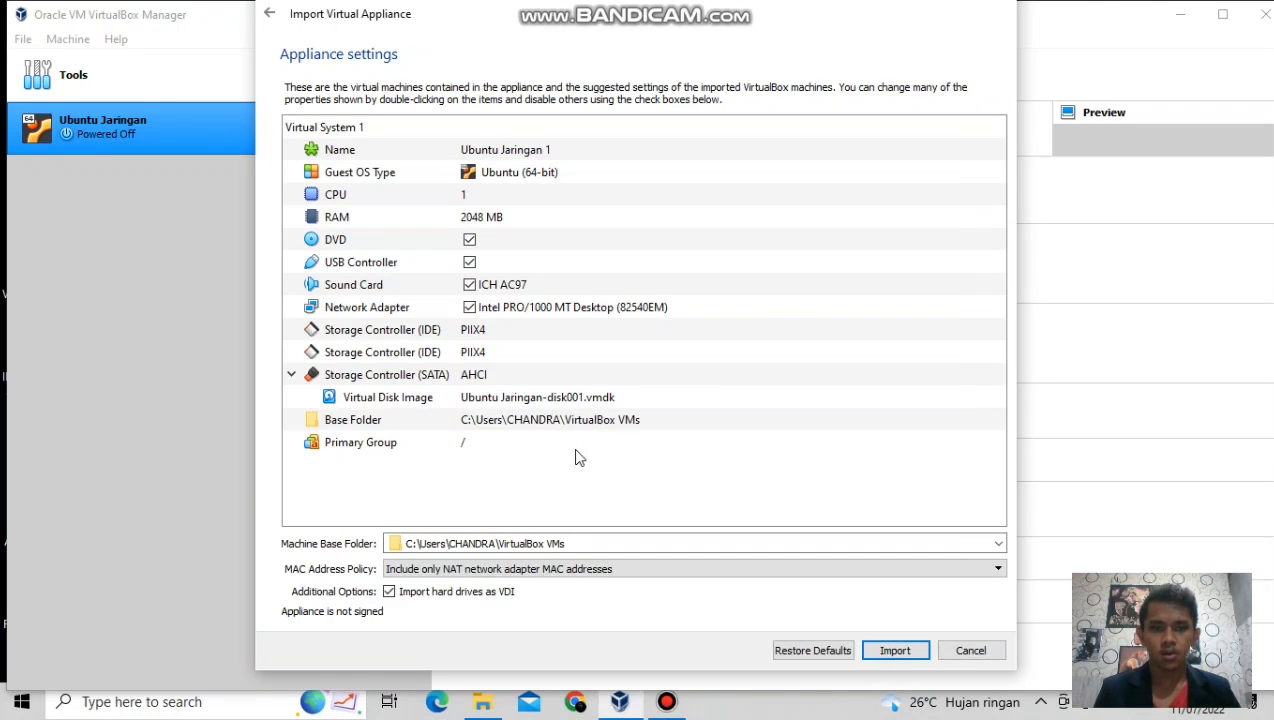
pyautogui.click(899, 653)
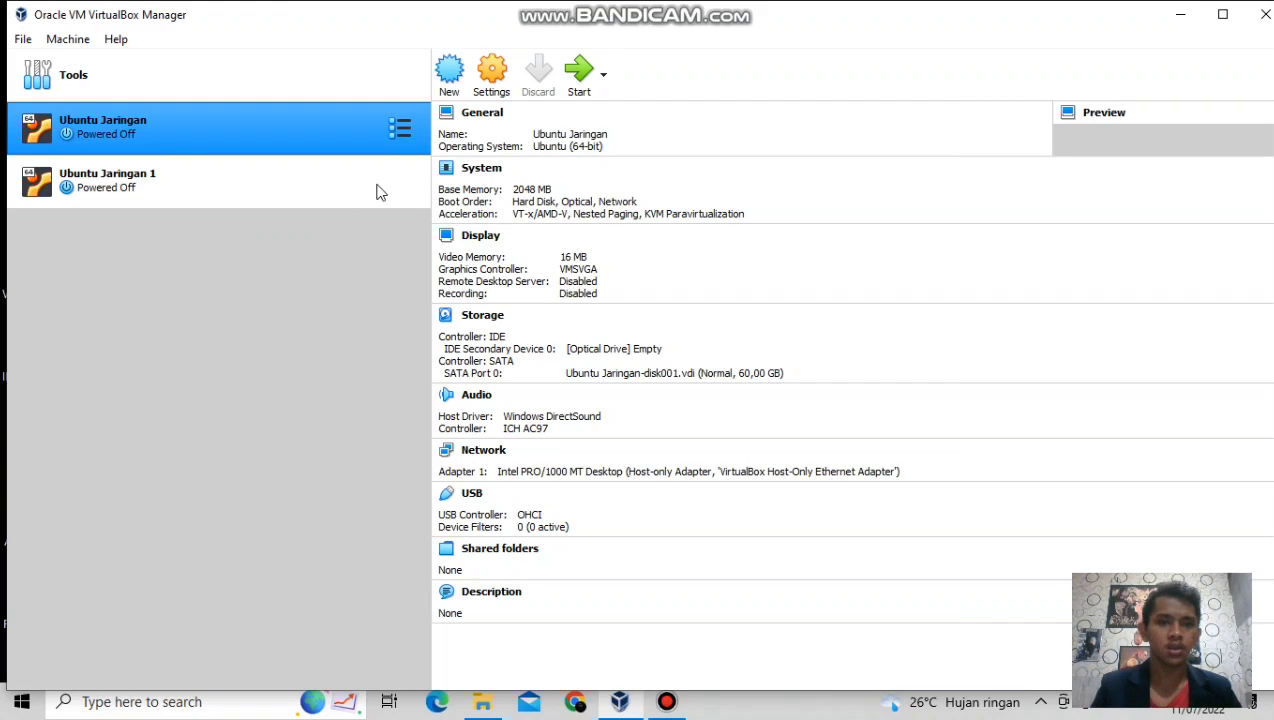
# In Ubuntu Jaringan's settings, lower the base memory to 1024 MB.
pyautogui.click(489, 78)
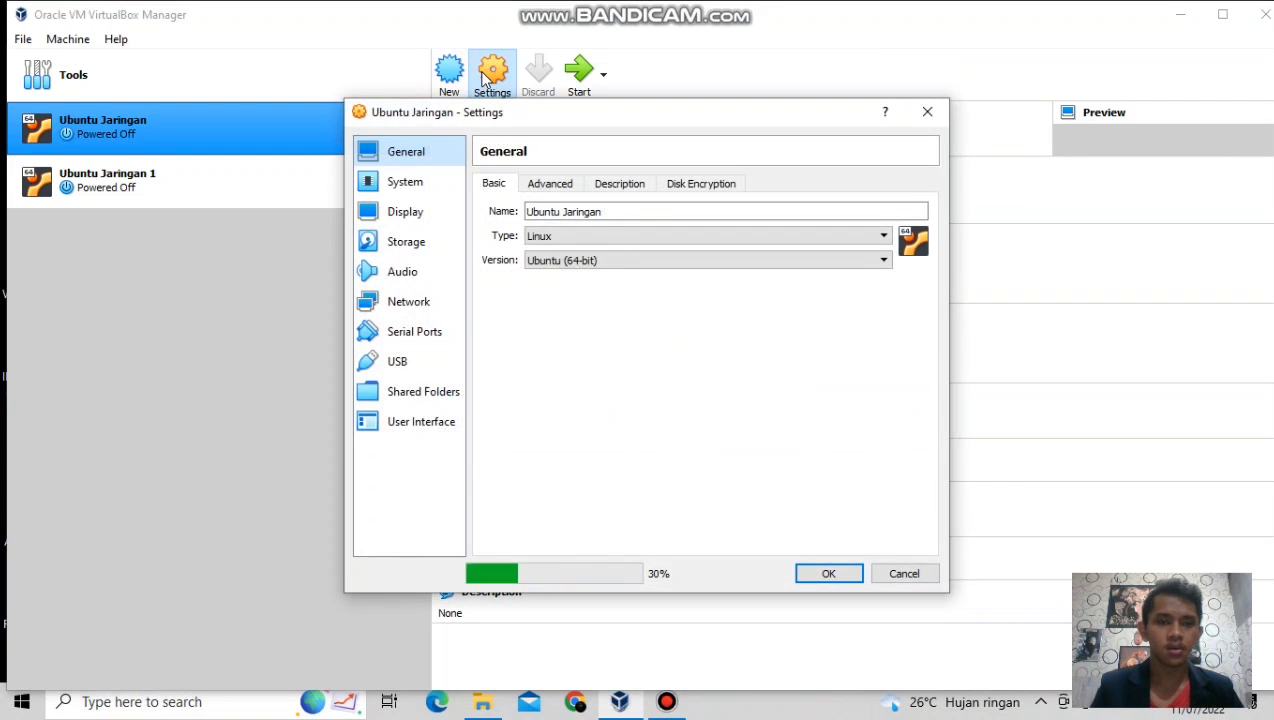
pyautogui.click(431, 190)
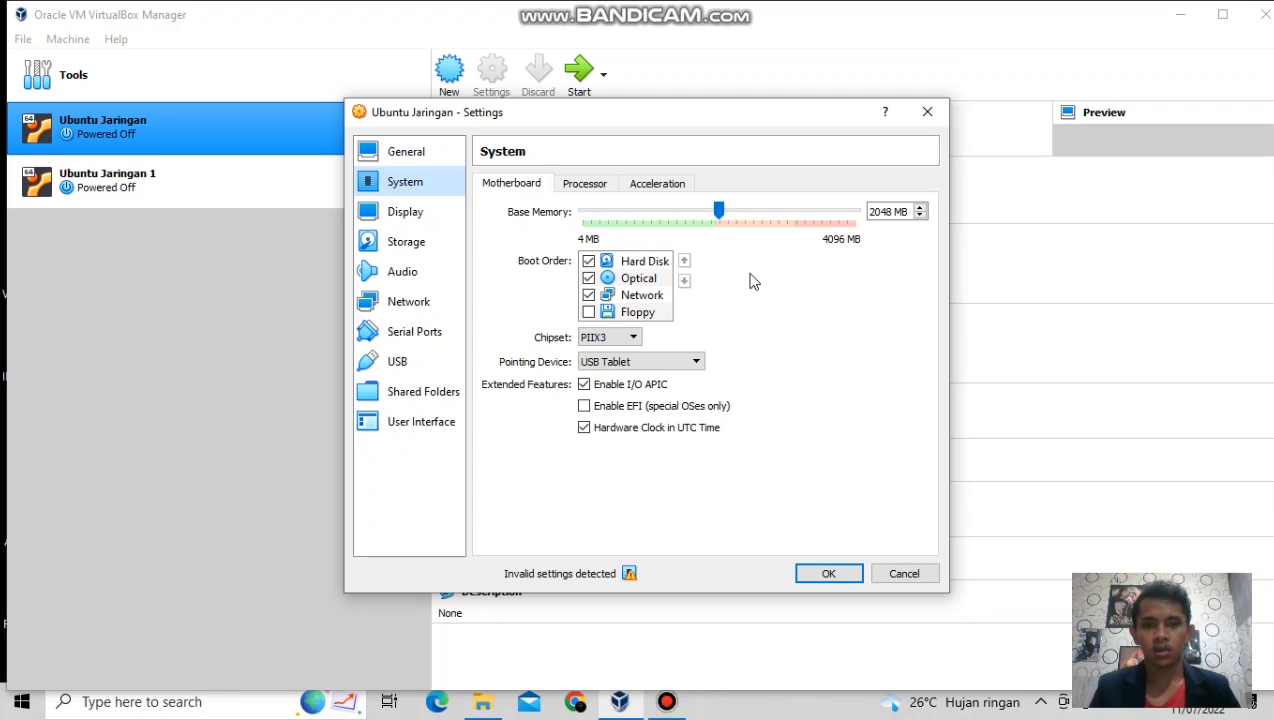
pyautogui.click(720, 212)
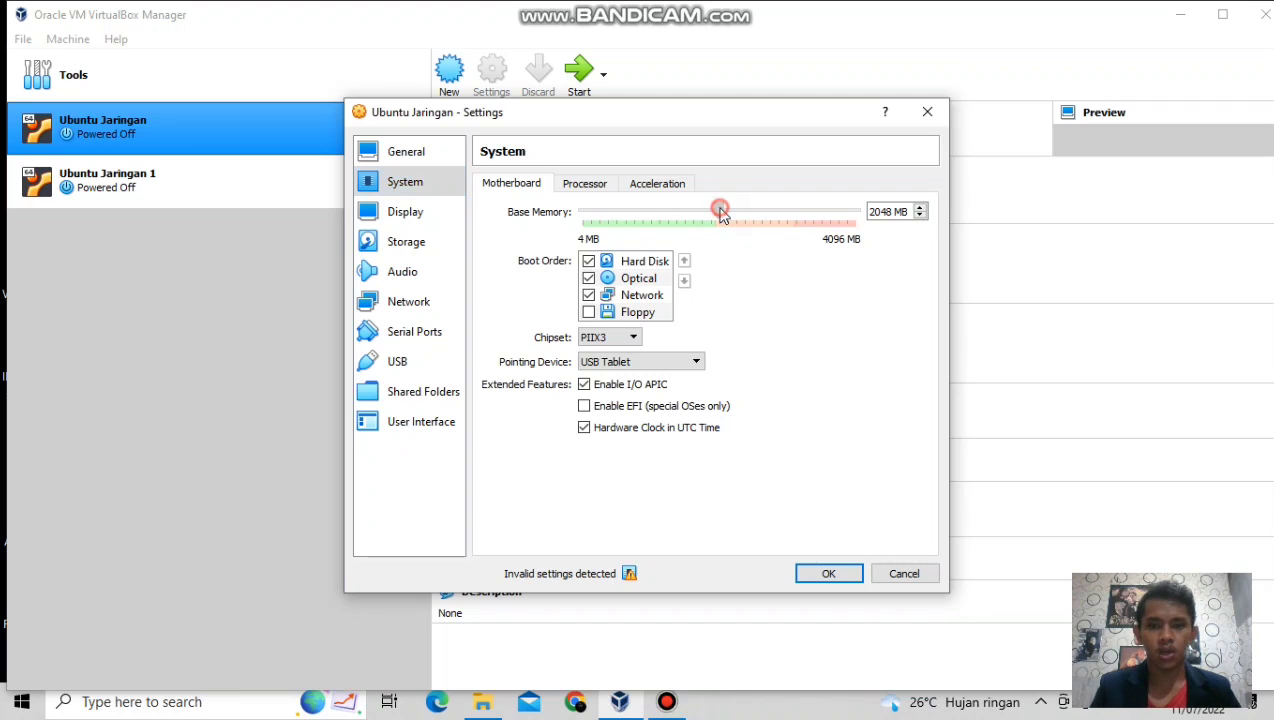
pyautogui.moveTo(720, 212); pyautogui.dragTo(653, 229)
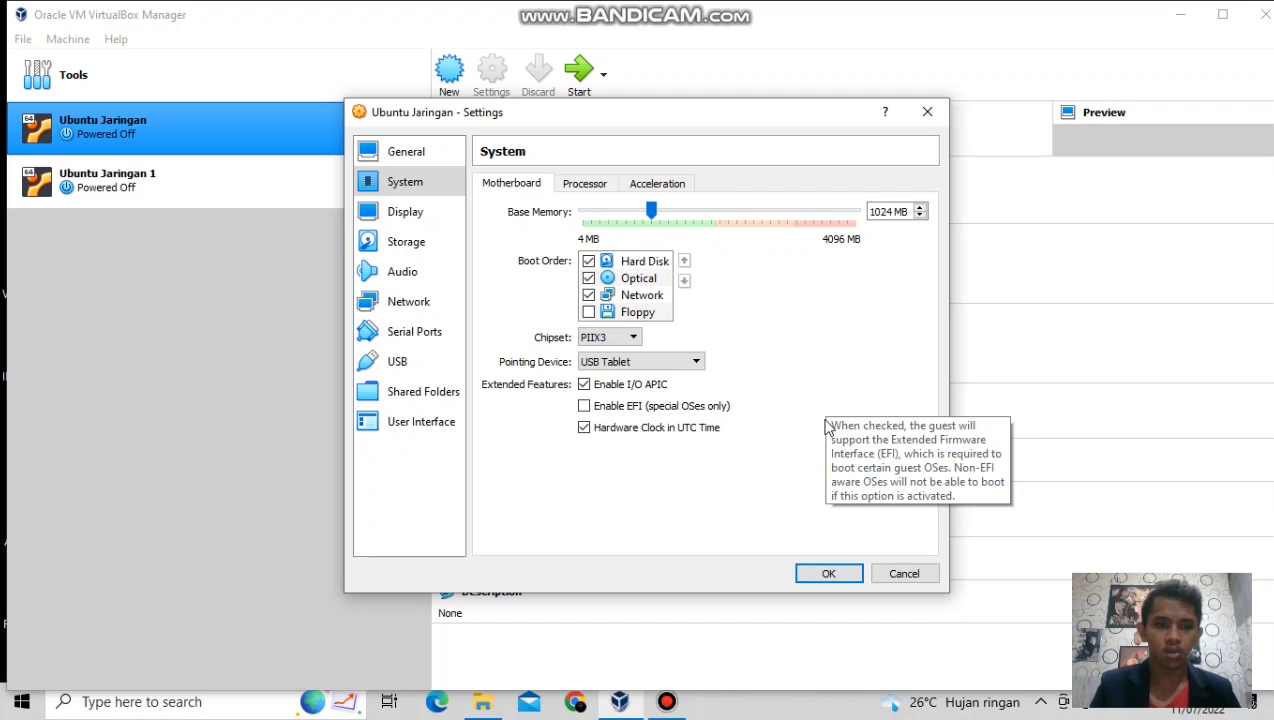
# Attach adapter 1 to Internal Network, disable the USB controller, and save the settings.
pyautogui.click(428, 304)
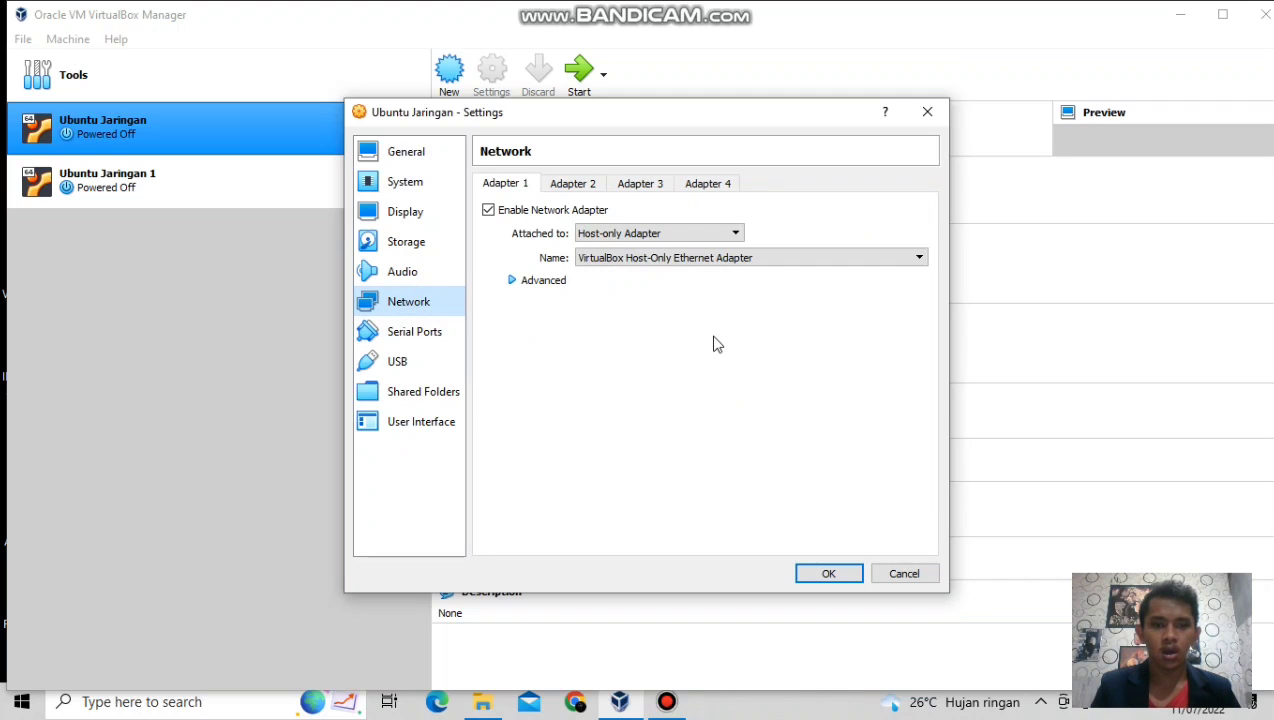
pyautogui.click(737, 238)
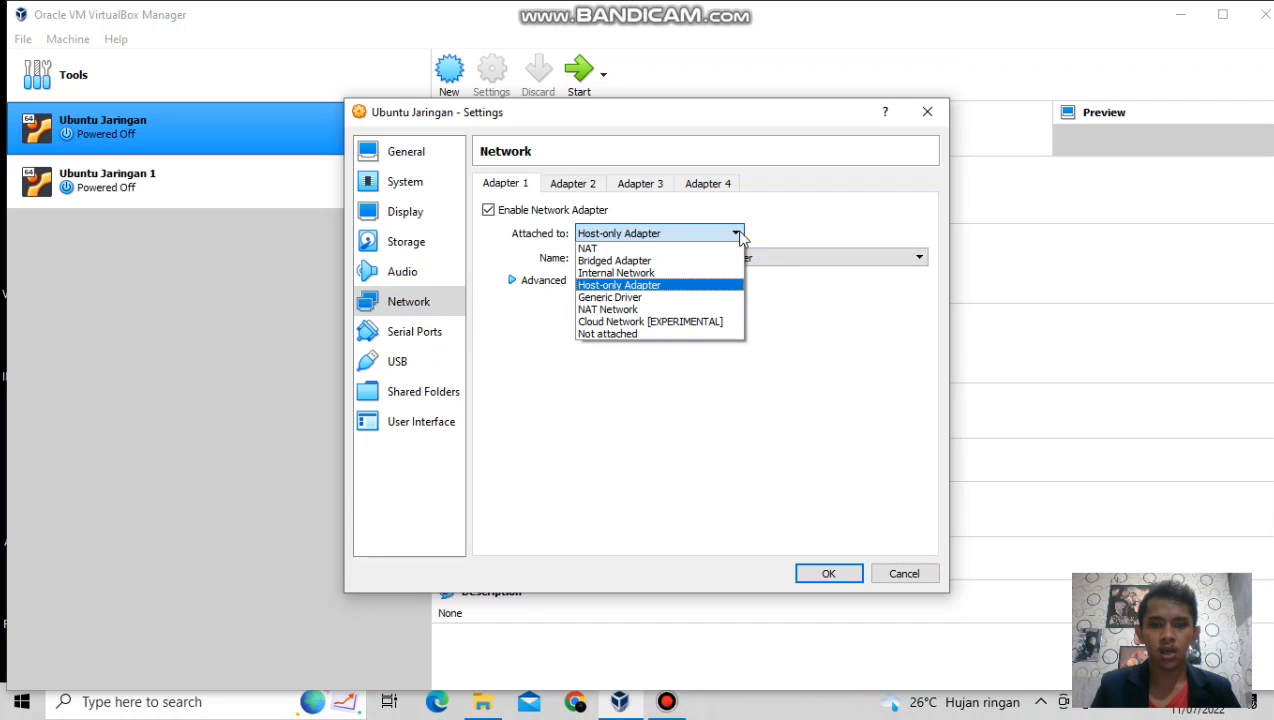
pyautogui.click(643, 275)
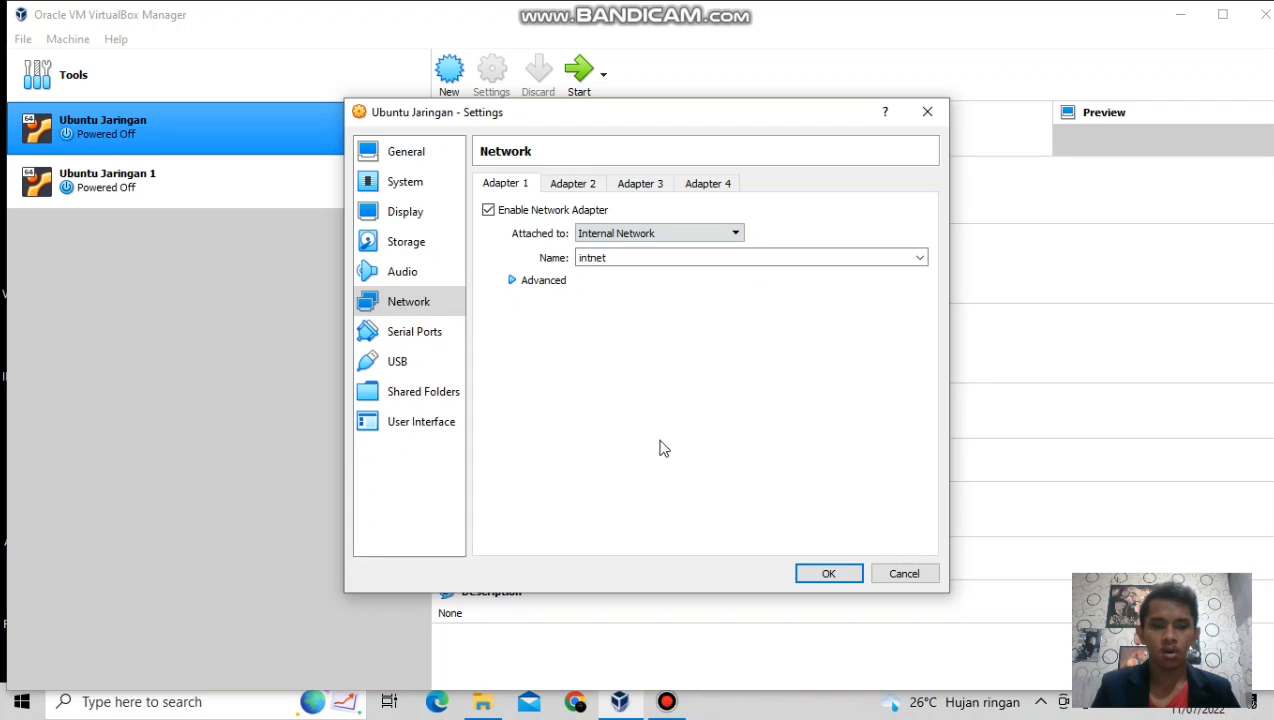
pyautogui.click(402, 366)
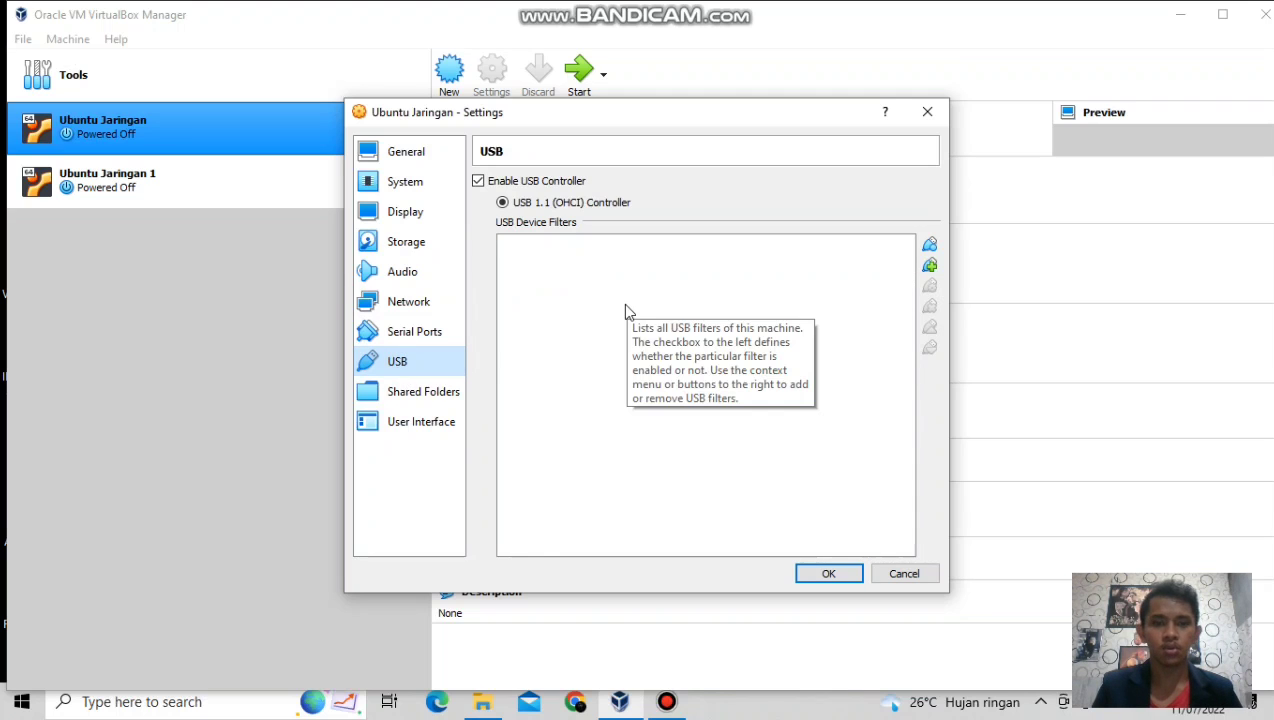
pyautogui.click(478, 182)
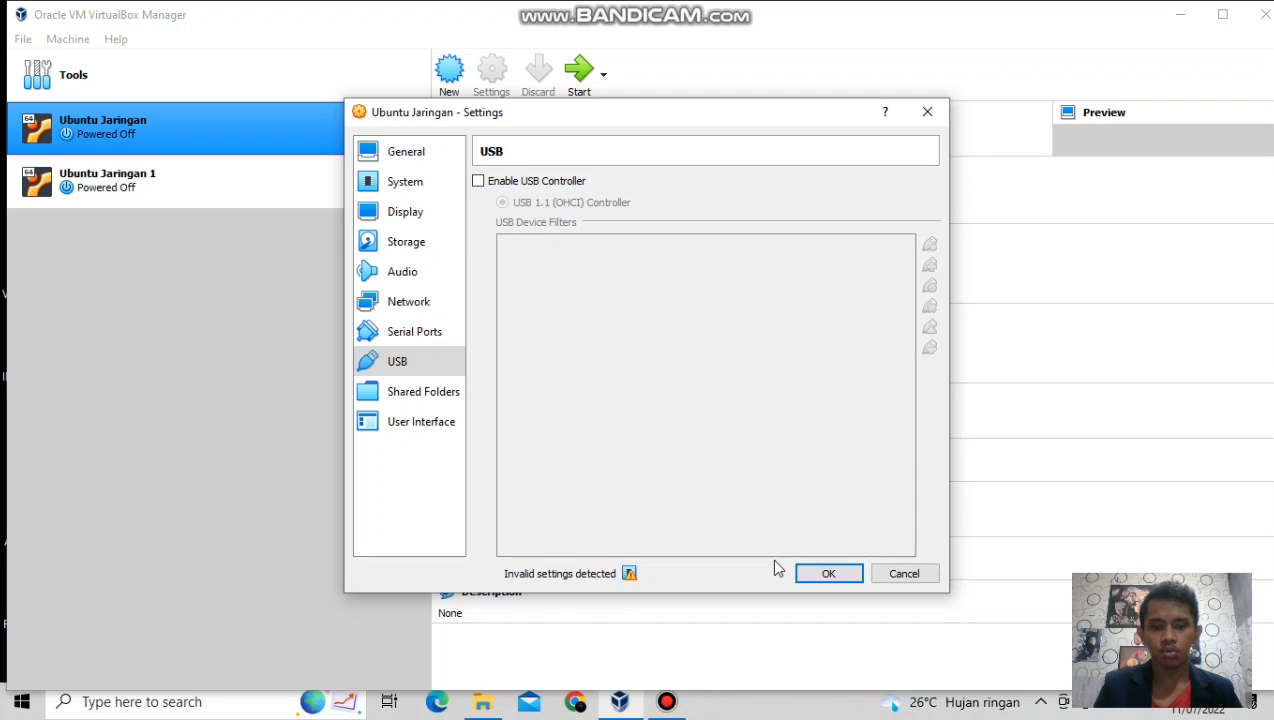
pyautogui.click(817, 572)
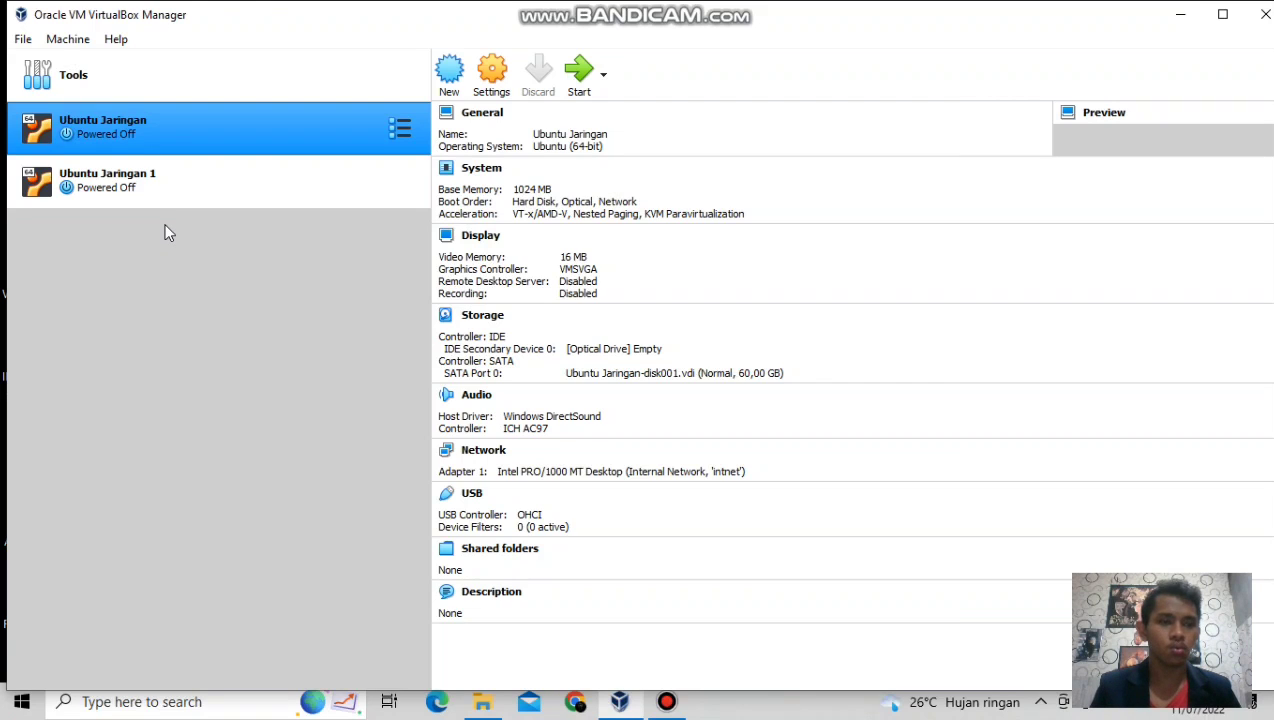
# In Ubuntu Jaringan 1's settings, lower the base memory to 1024 MB.
pyautogui.click(136, 199)
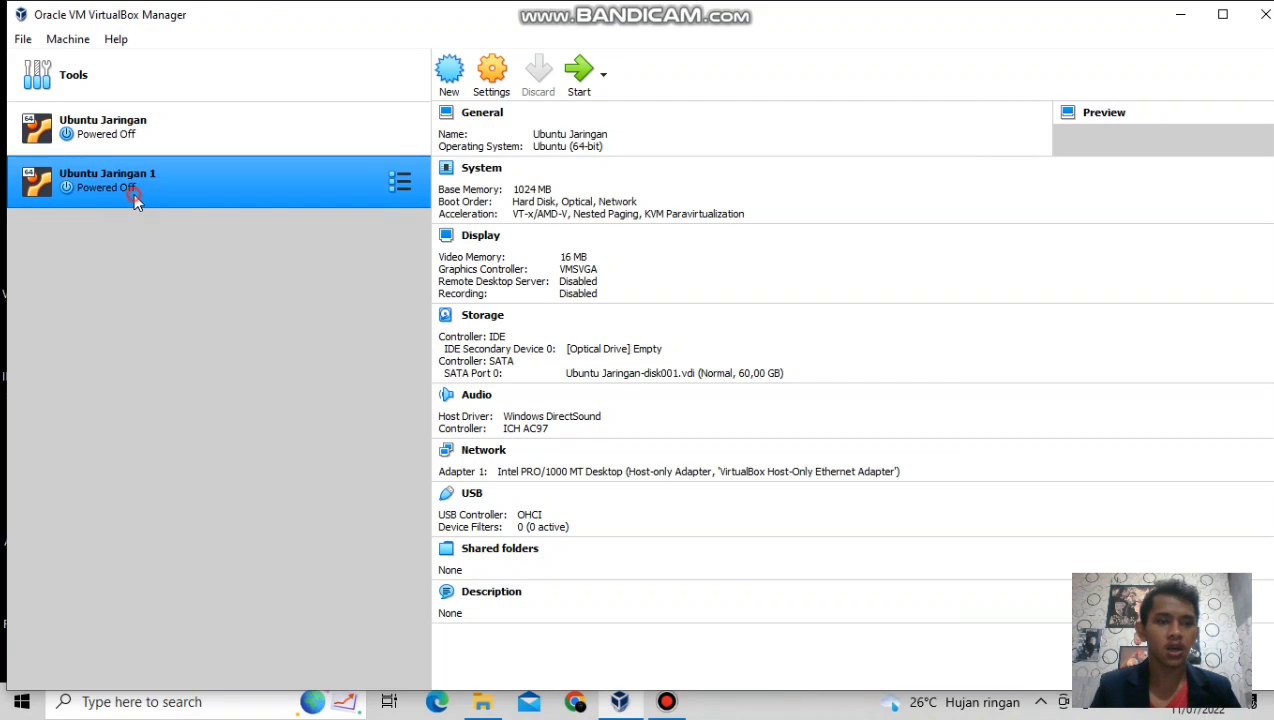
pyautogui.click(489, 76)
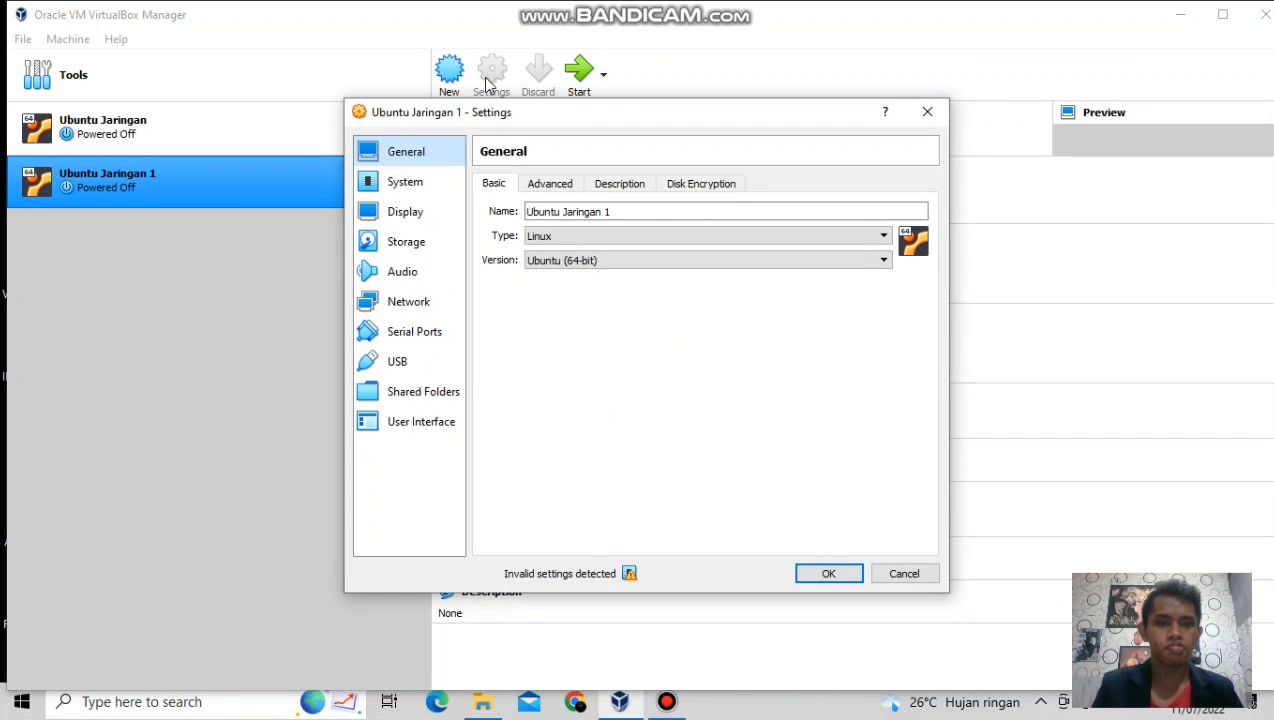
pyautogui.click(446, 190)
pyautogui.moveTo(717, 211); pyautogui.dragTo(653, 216)
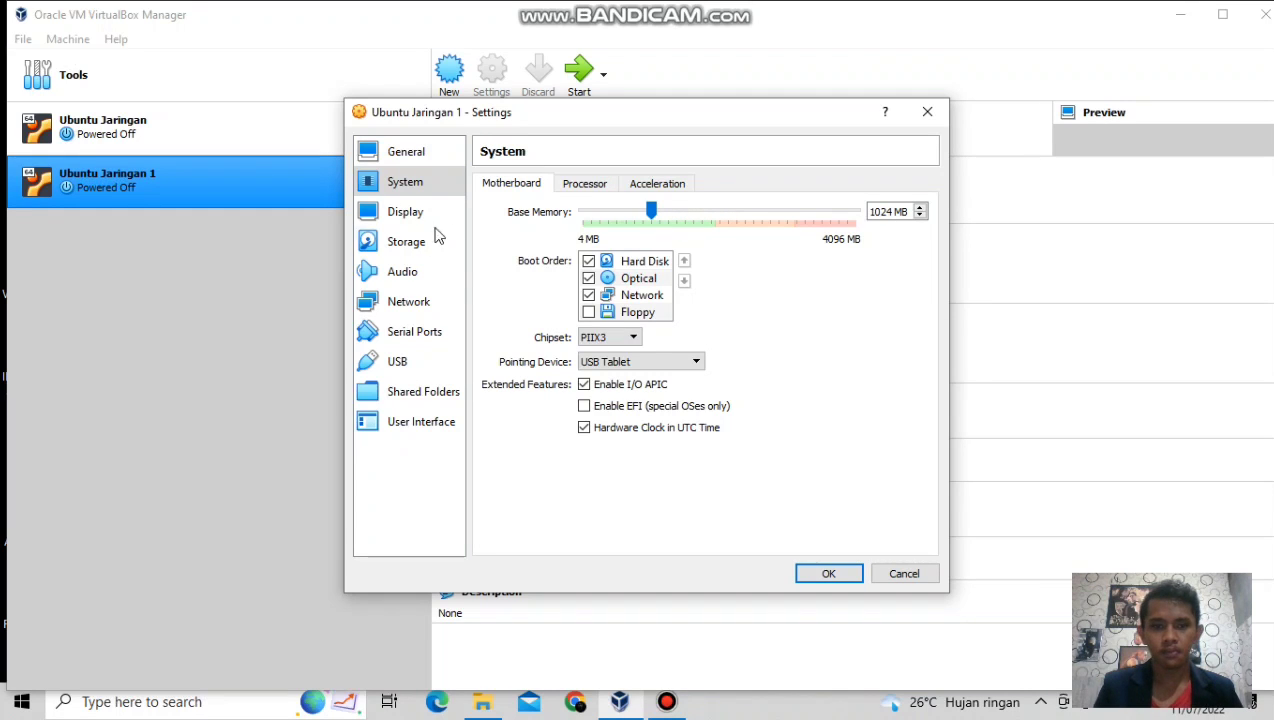
# Attach the adapter to Internal Network, disable the USB controller, and save the settings.
pyautogui.click(410, 301)
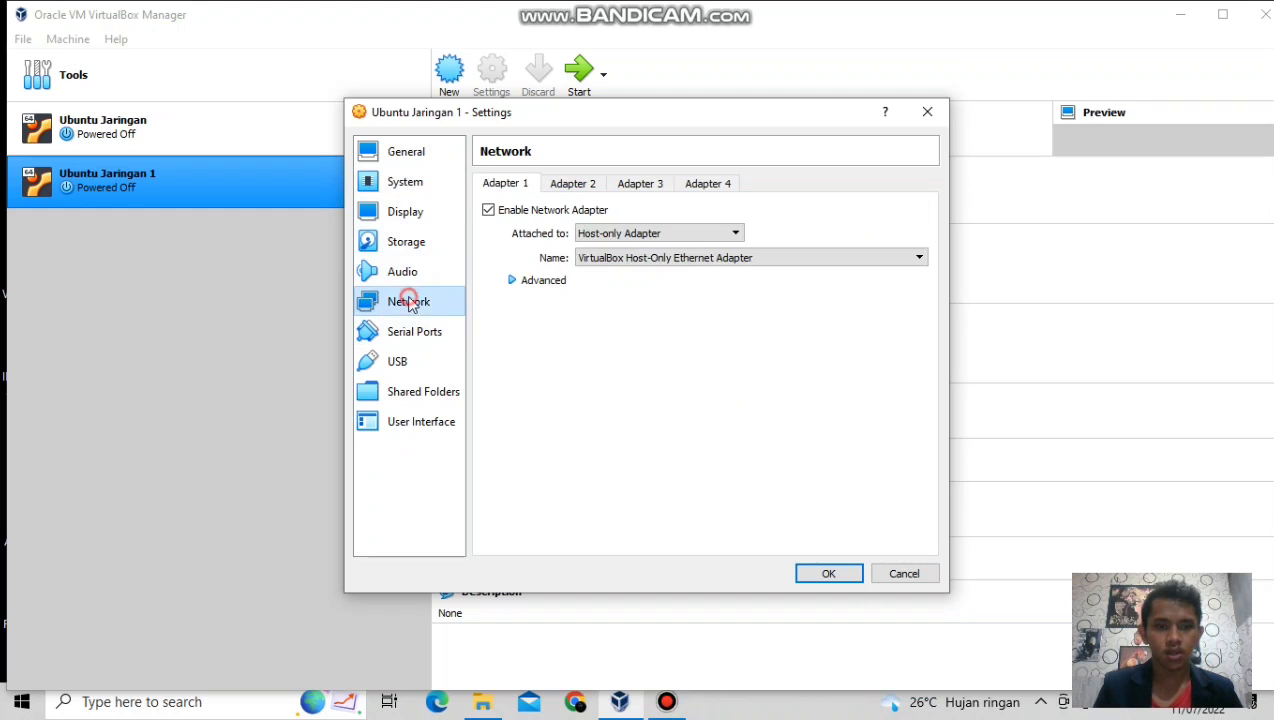
pyautogui.click(736, 234)
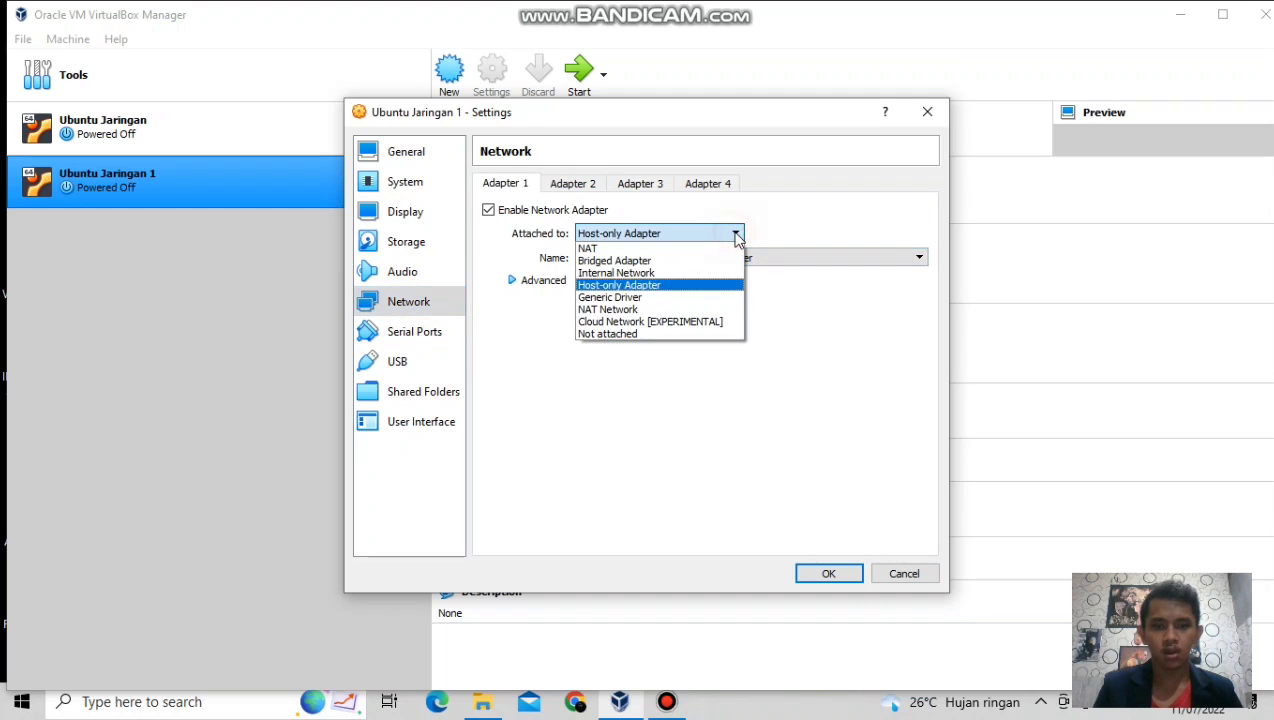
pyautogui.click(650, 273)
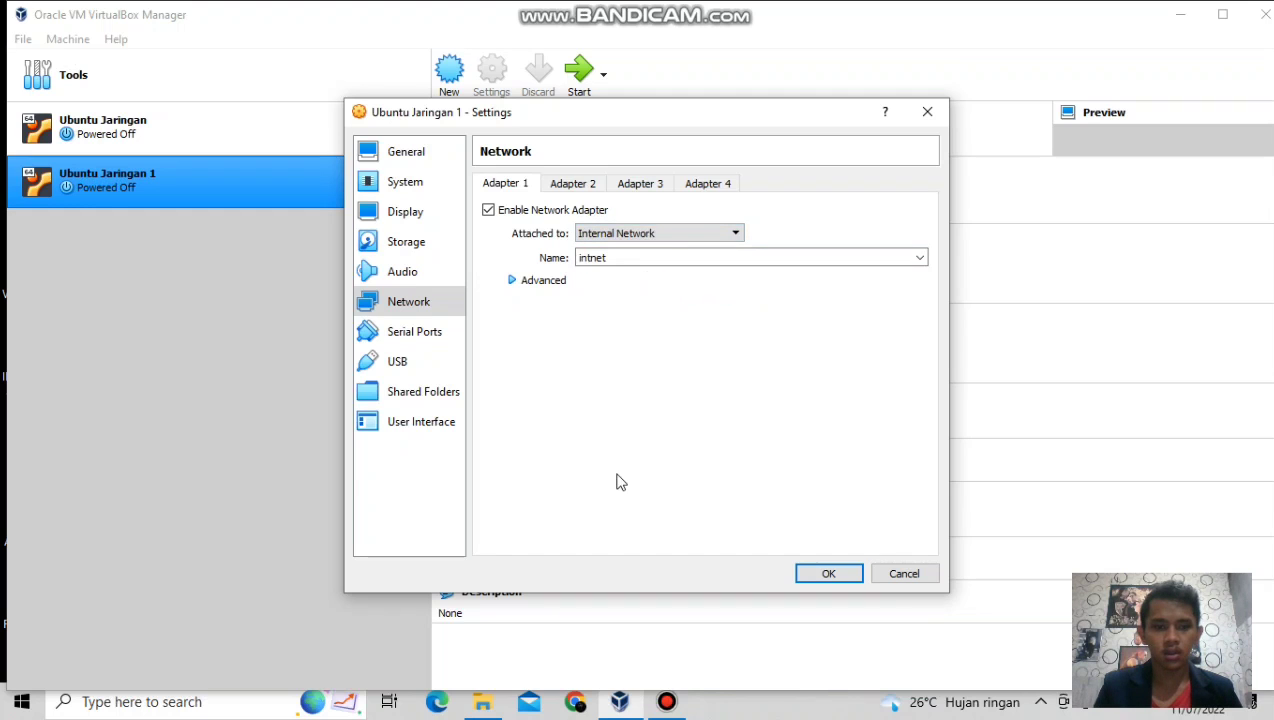
pyautogui.click(408, 369)
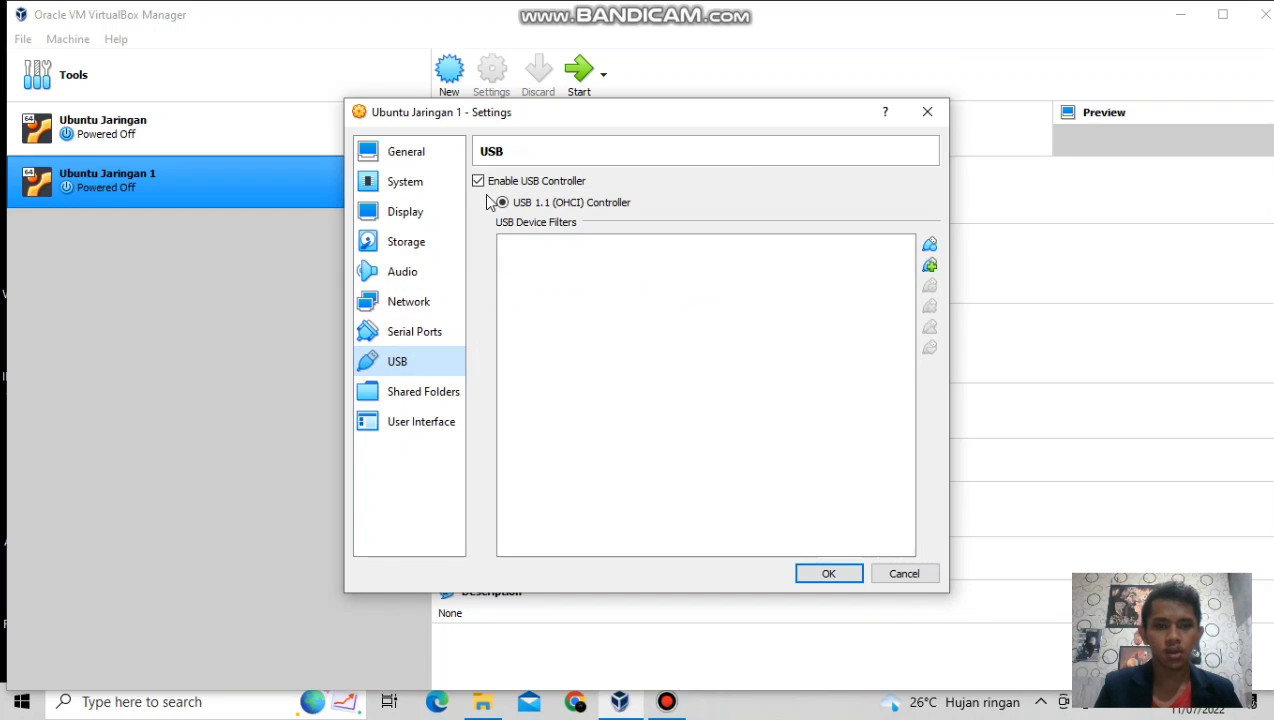
pyautogui.click(479, 182)
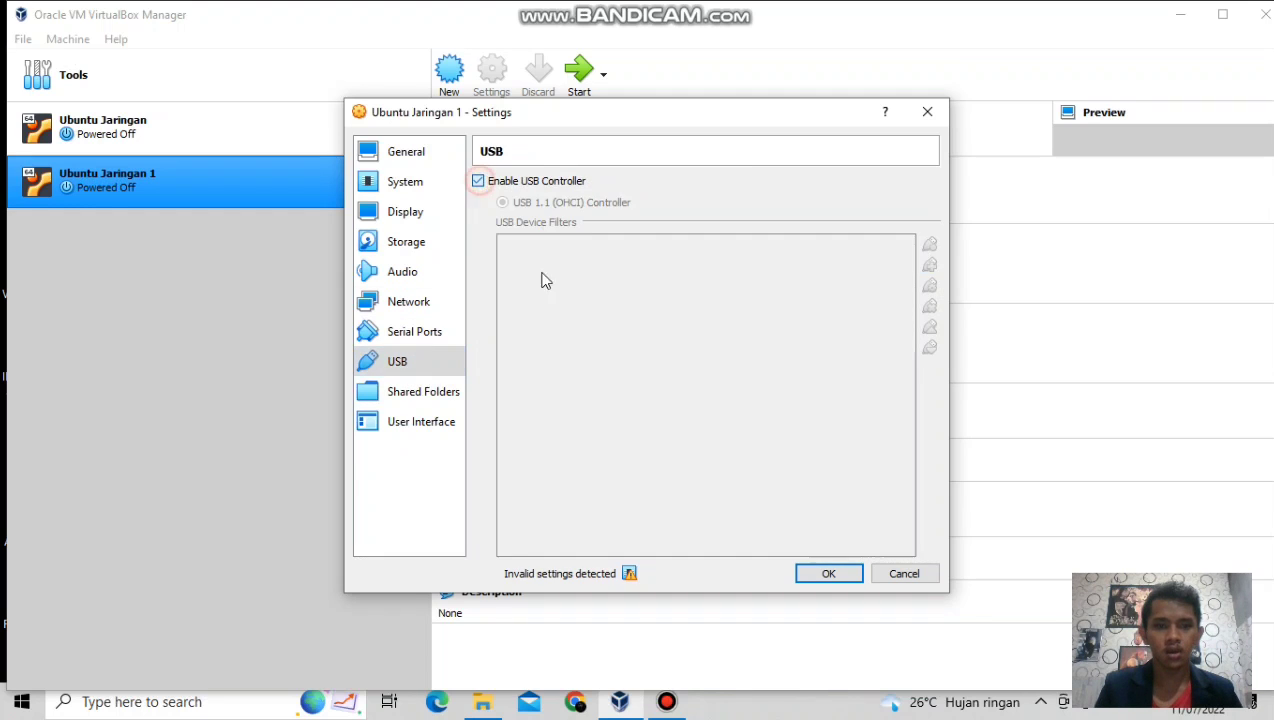
pyautogui.click(826, 575)
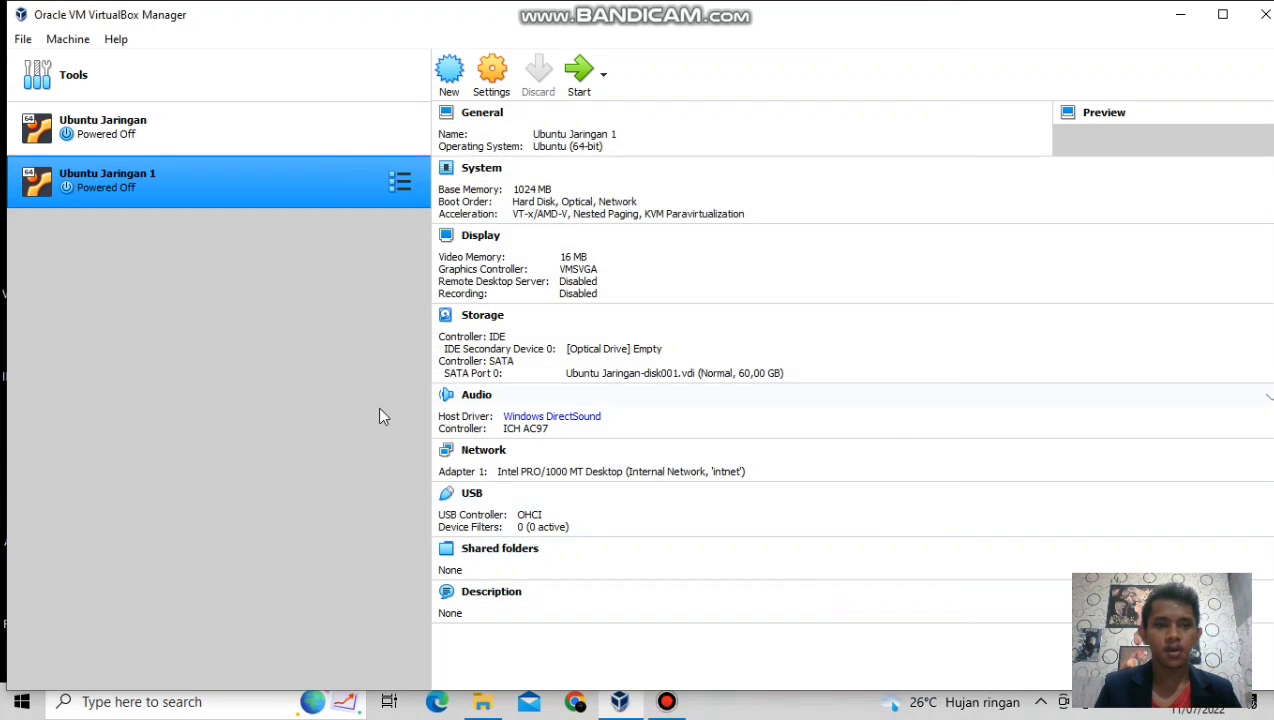
# Boot the Ubuntu Jaringan VM and log in with the user's password.
pyautogui.click(156, 137)
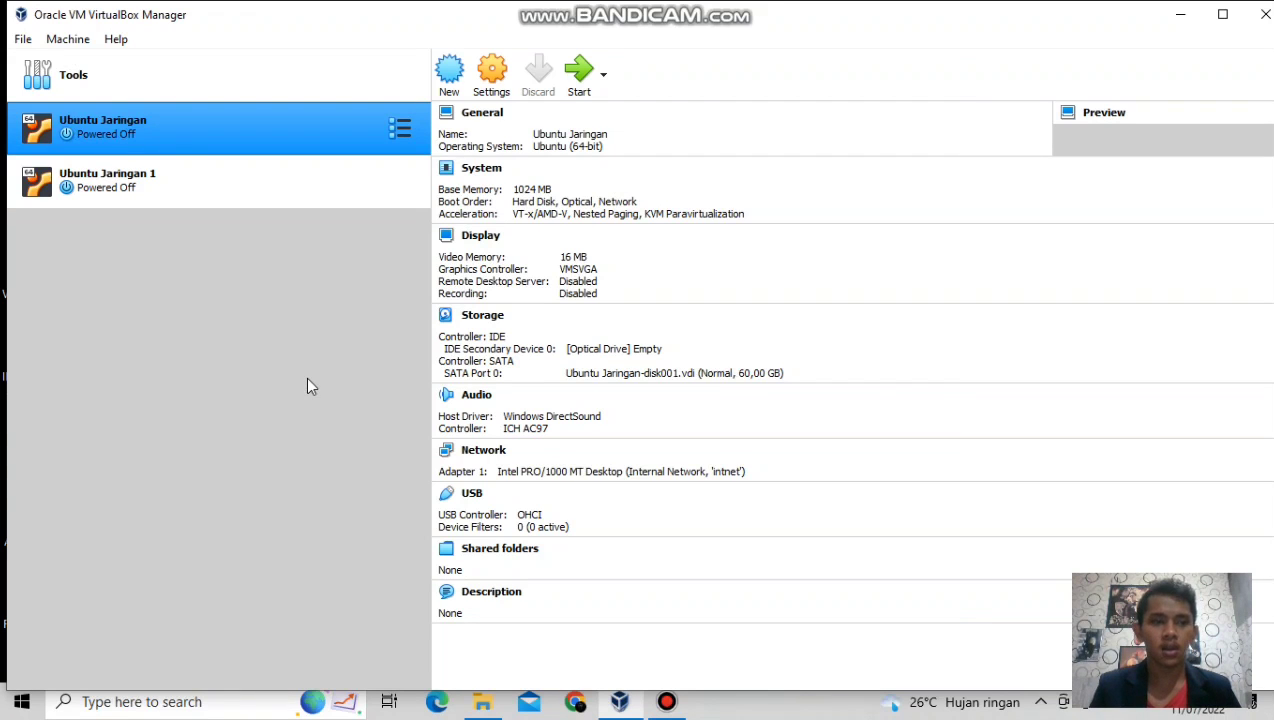
pyautogui.click(579, 72)
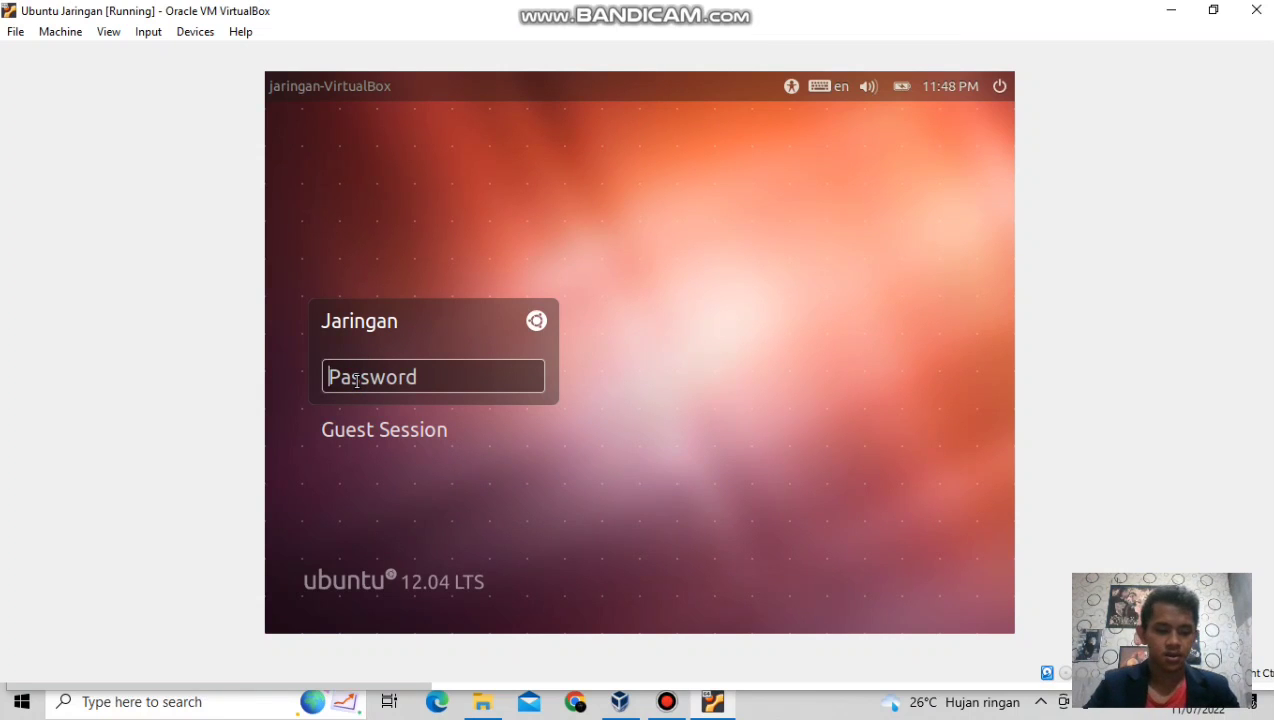
pyautogui.write('***')
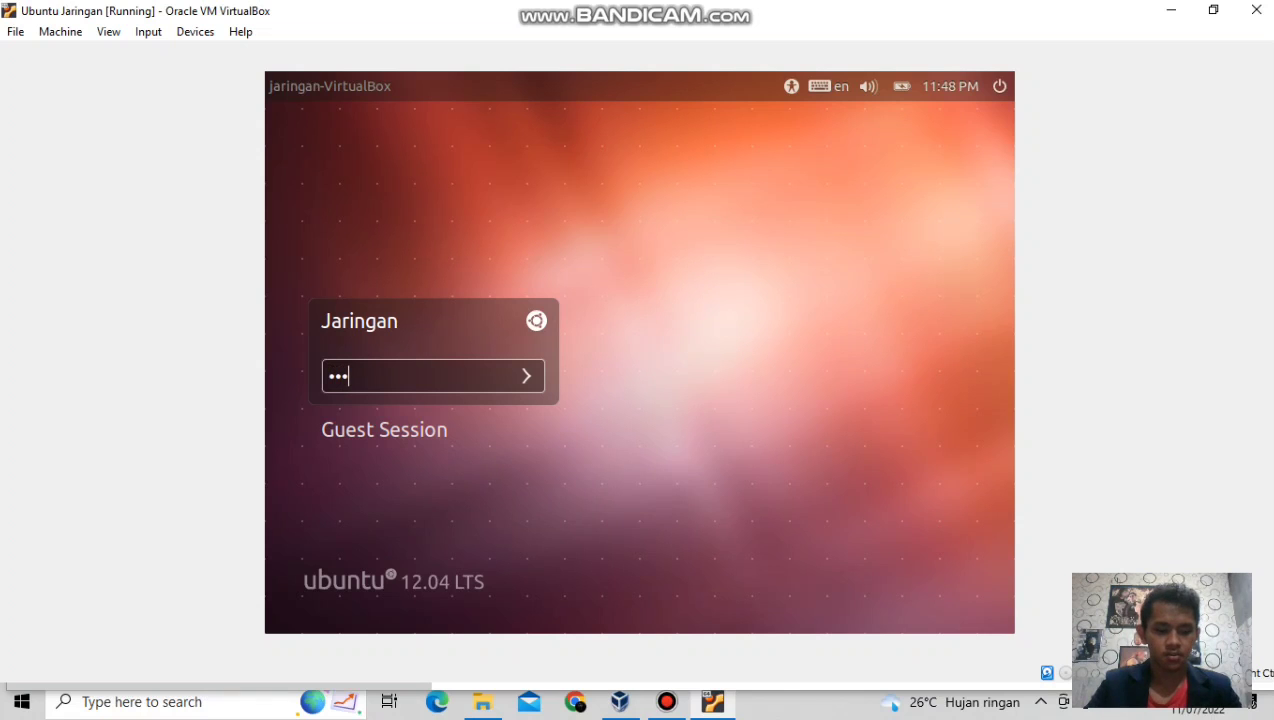
pyautogui.write('*****')
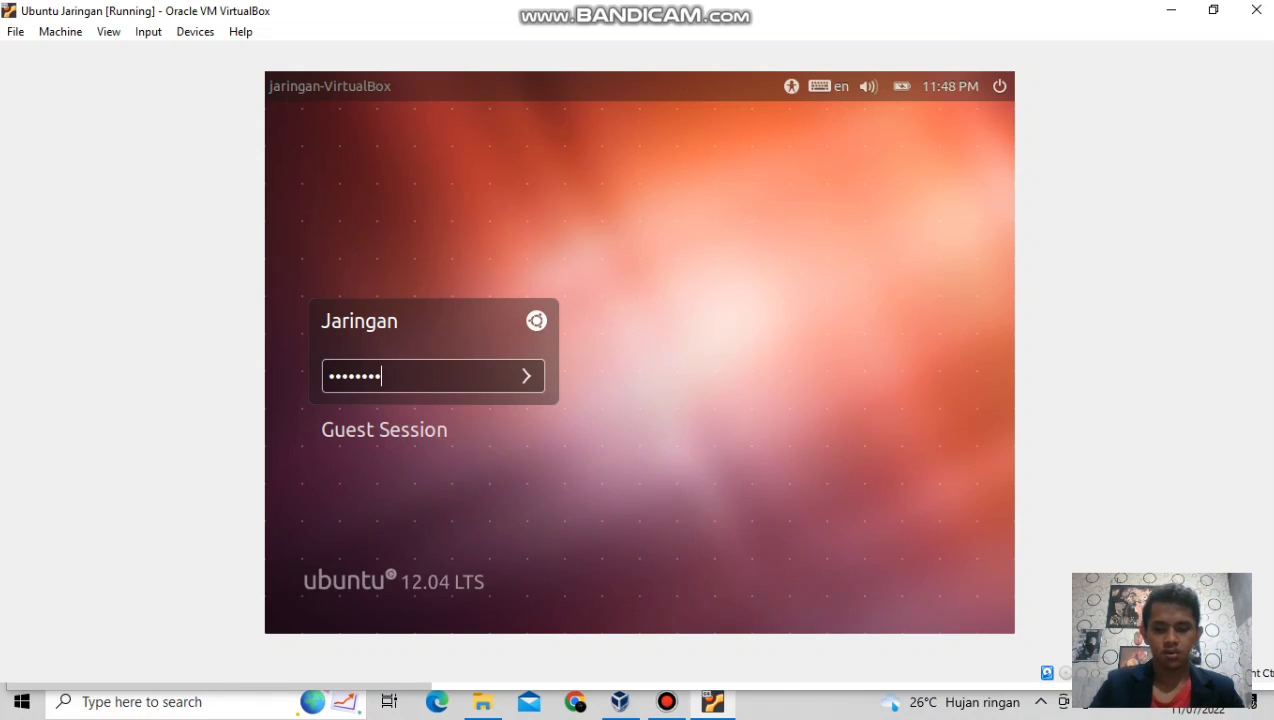
pyautogui.press('Return')
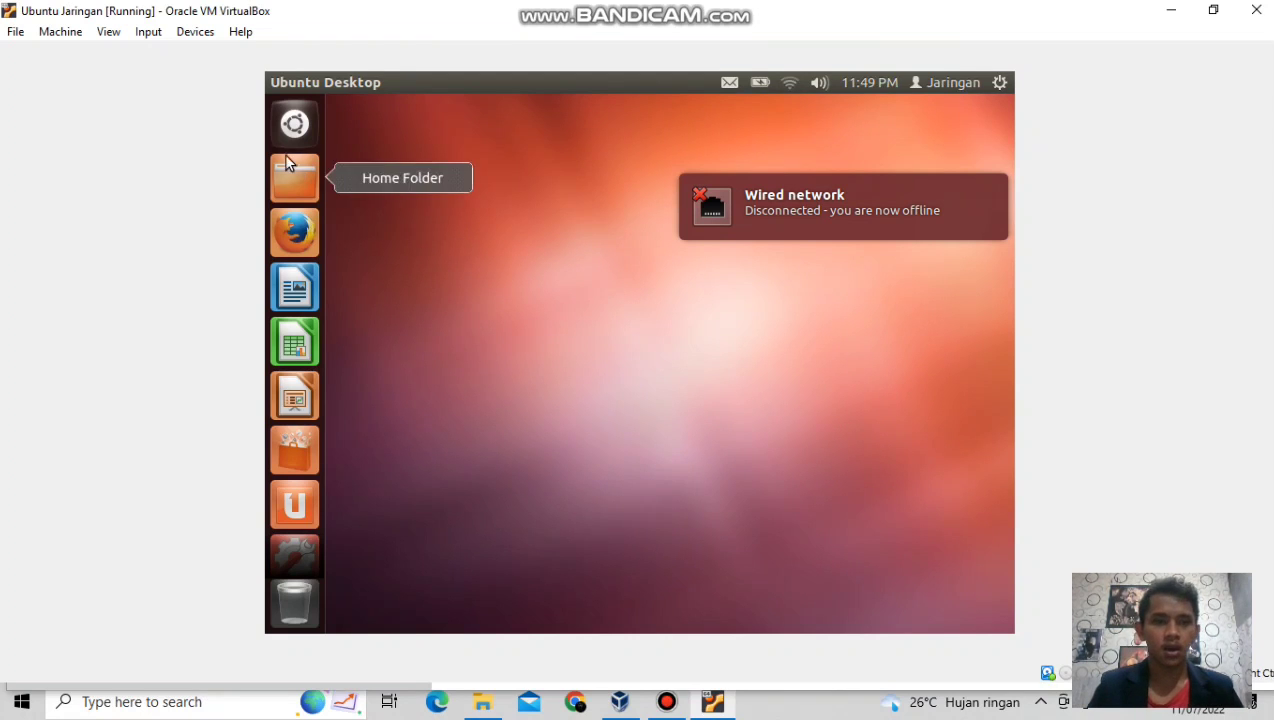
# Search the Dash for 'terminal' and launch Terminal.
pyautogui.click(290, 128)
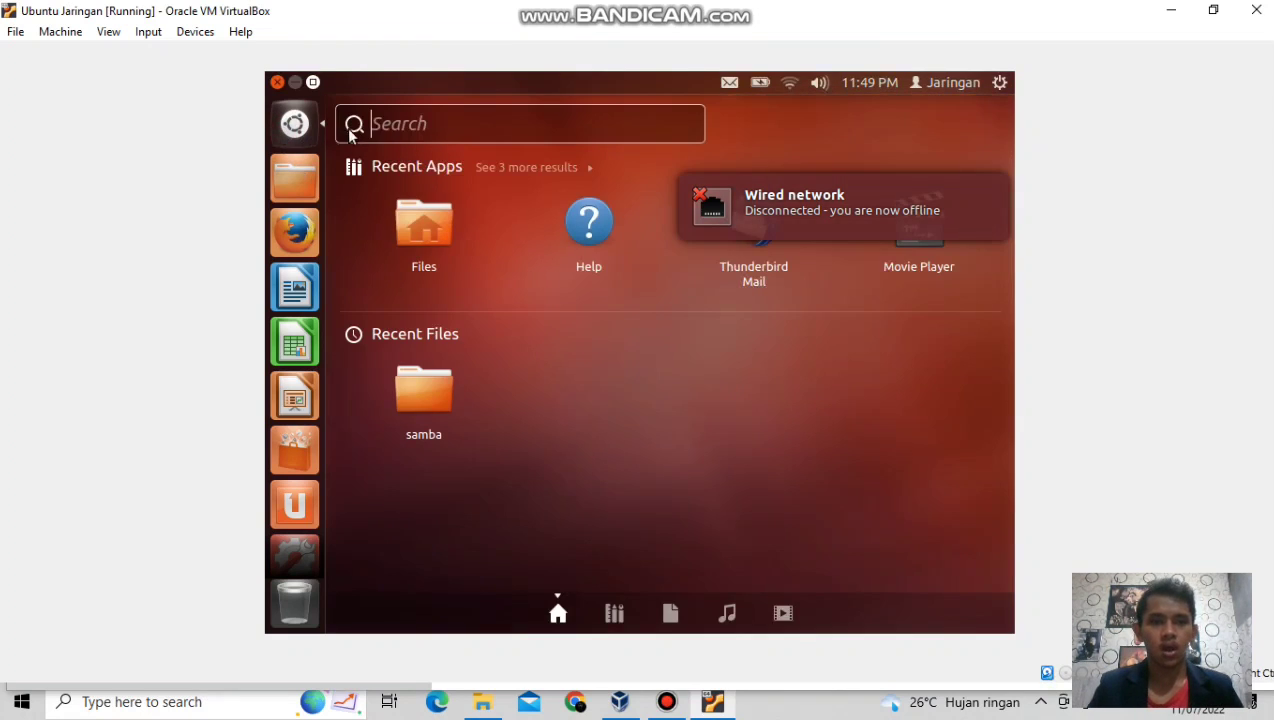
pyautogui.write('t')
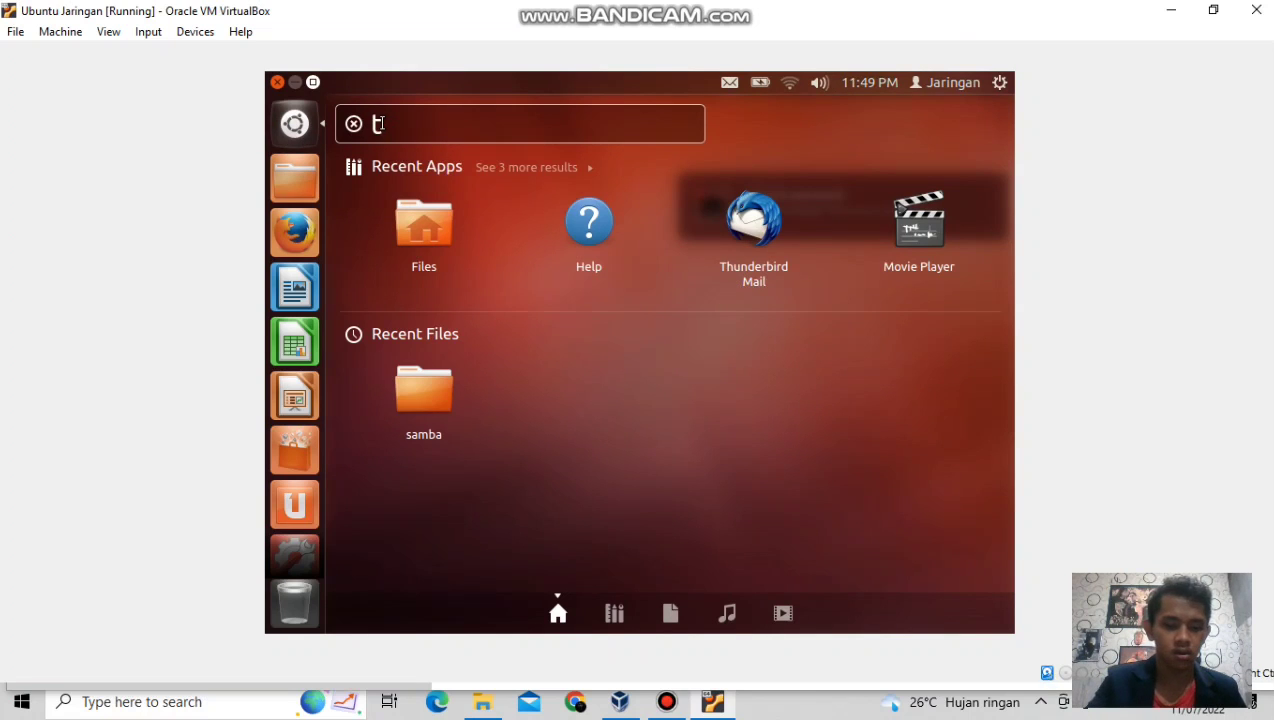
pyautogui.write('ermina')
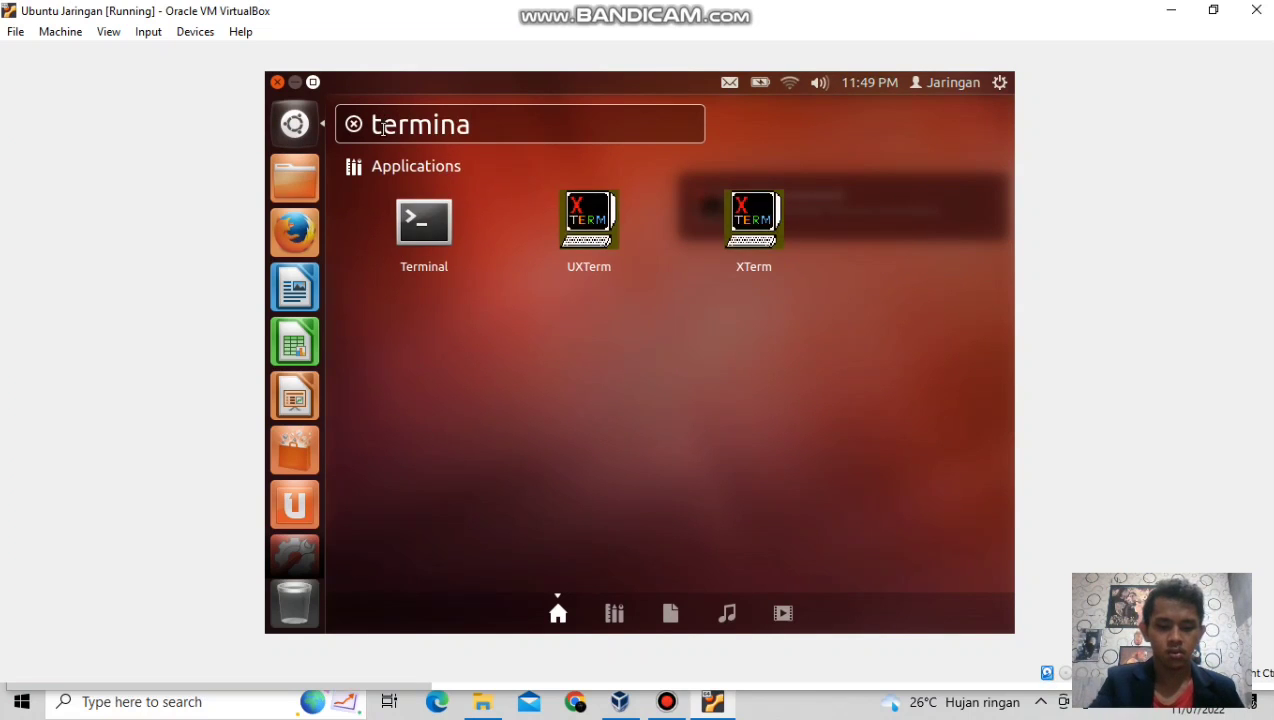
pyautogui.click(447, 240)
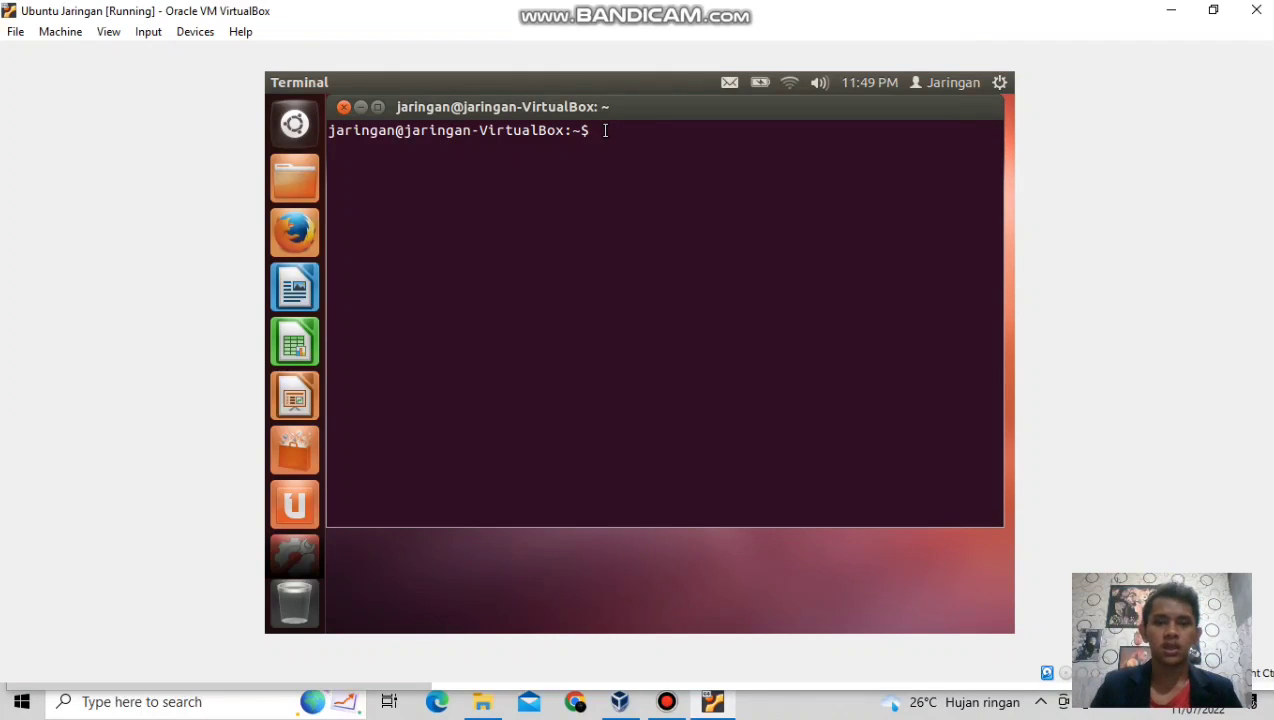
# Run sudo su and enter the password to get a root shell.
pyautogui.write('sud')
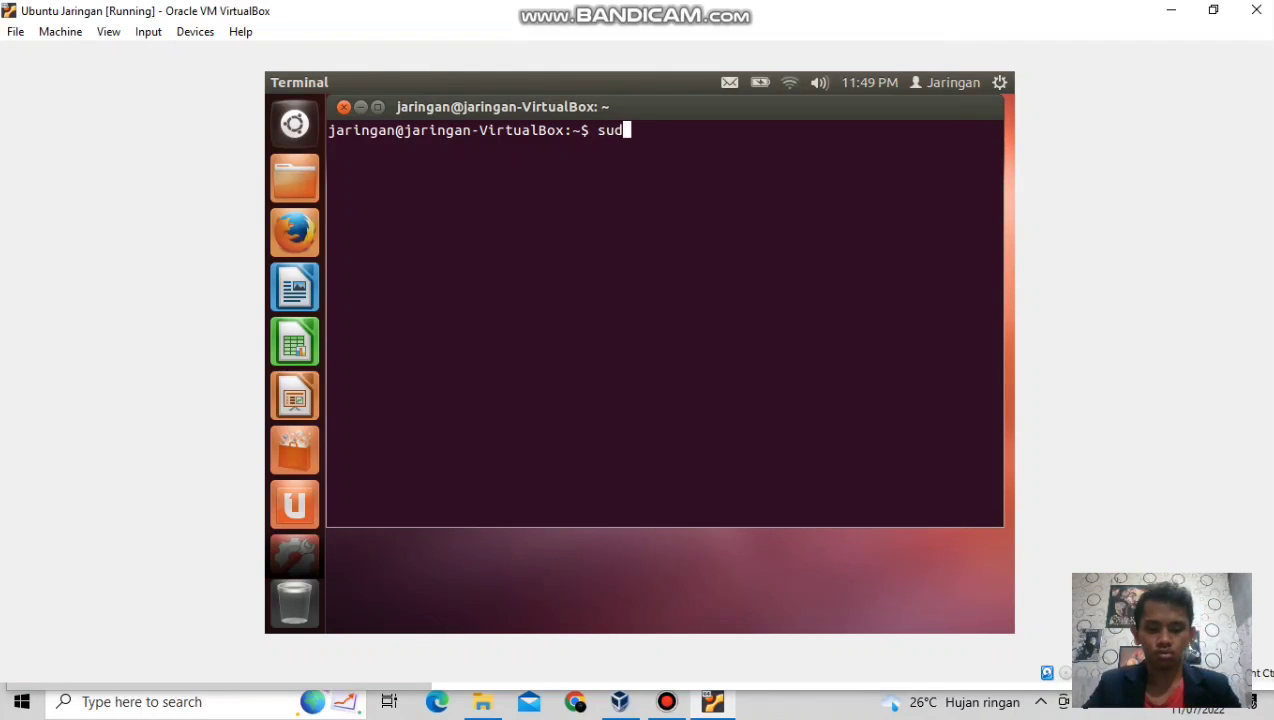
pyautogui.write('o su')
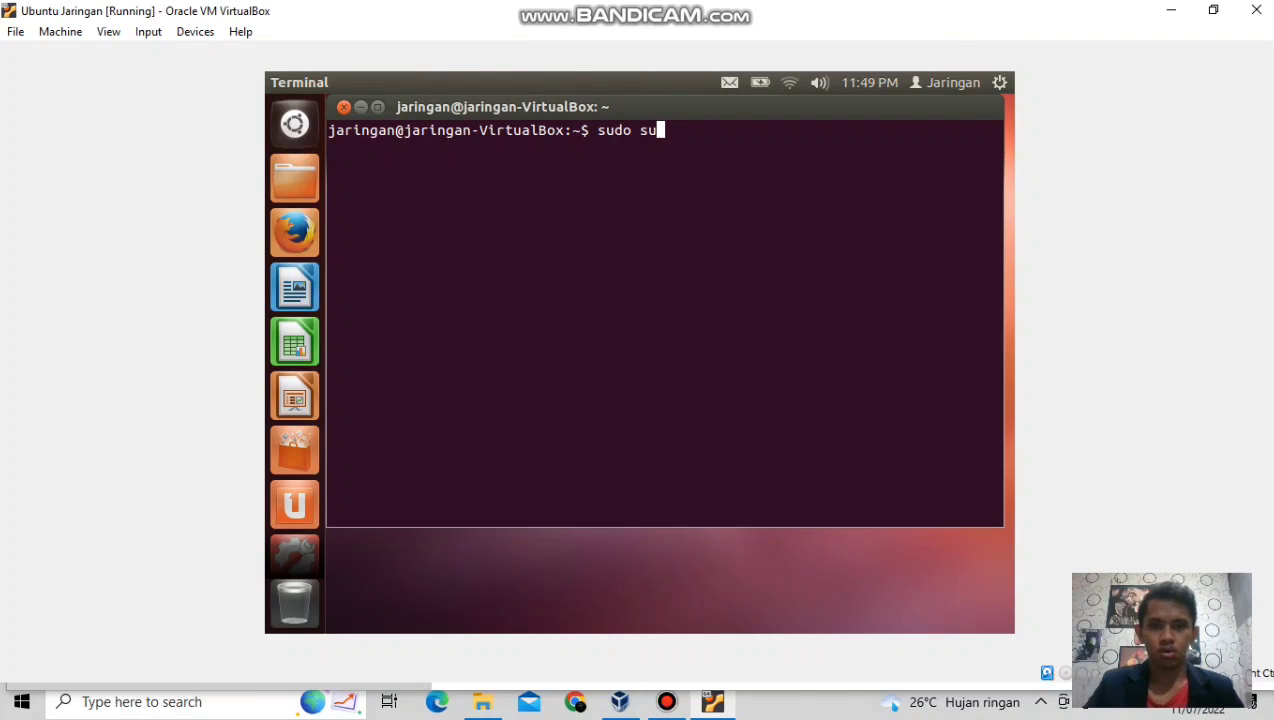
pyautogui.press('Return')
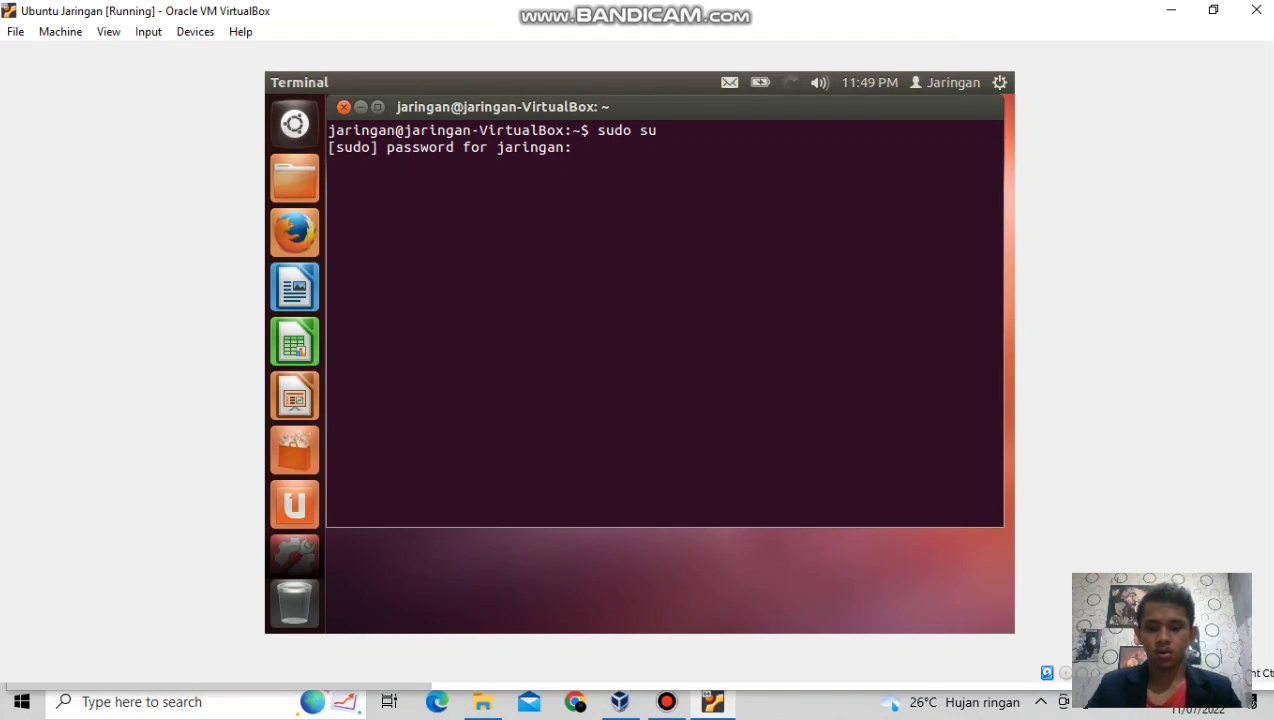
pyautogui.press('Return')
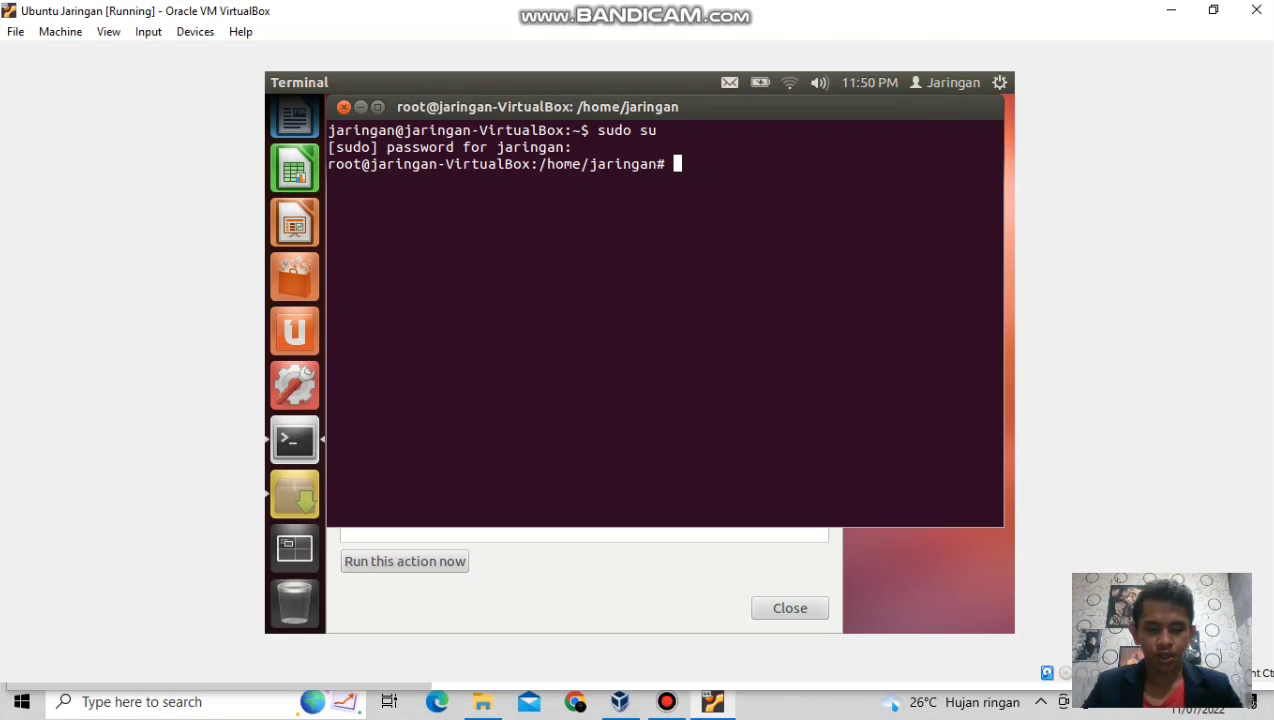
# Change to /home/jaringan and list its folders with ls.
pyautogui.write('cd h')
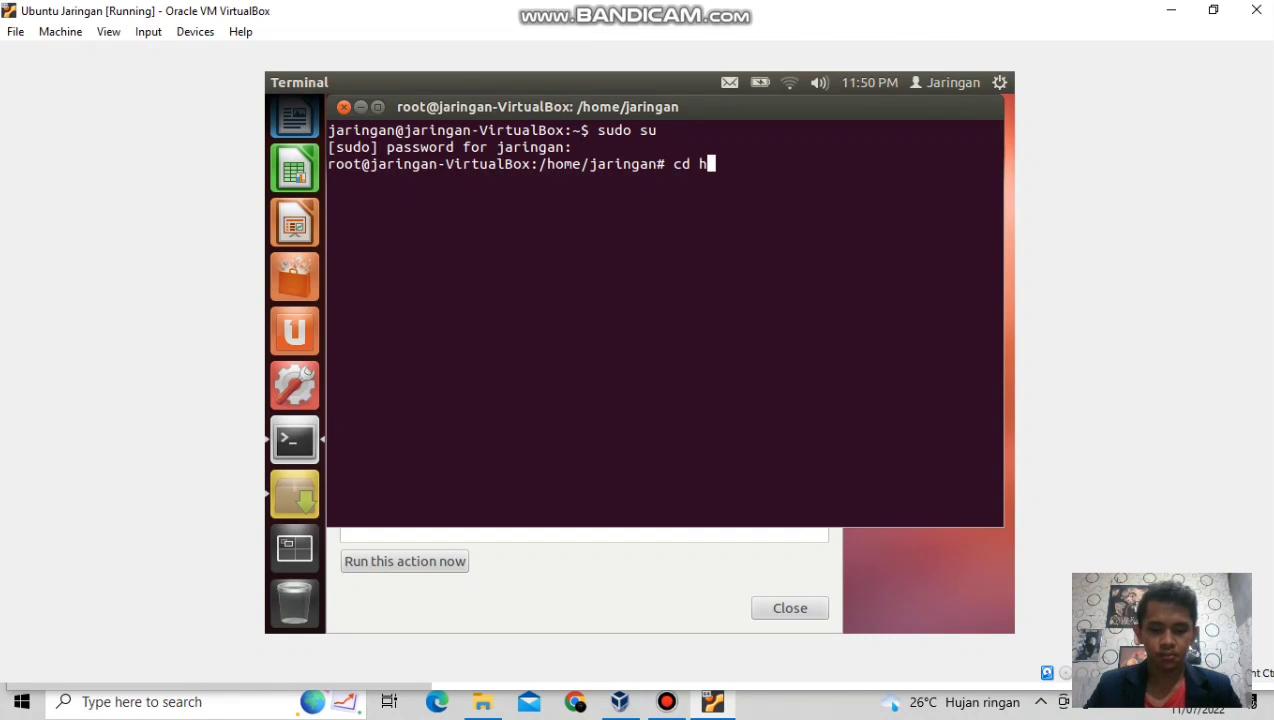
pyautogui.write('ome')
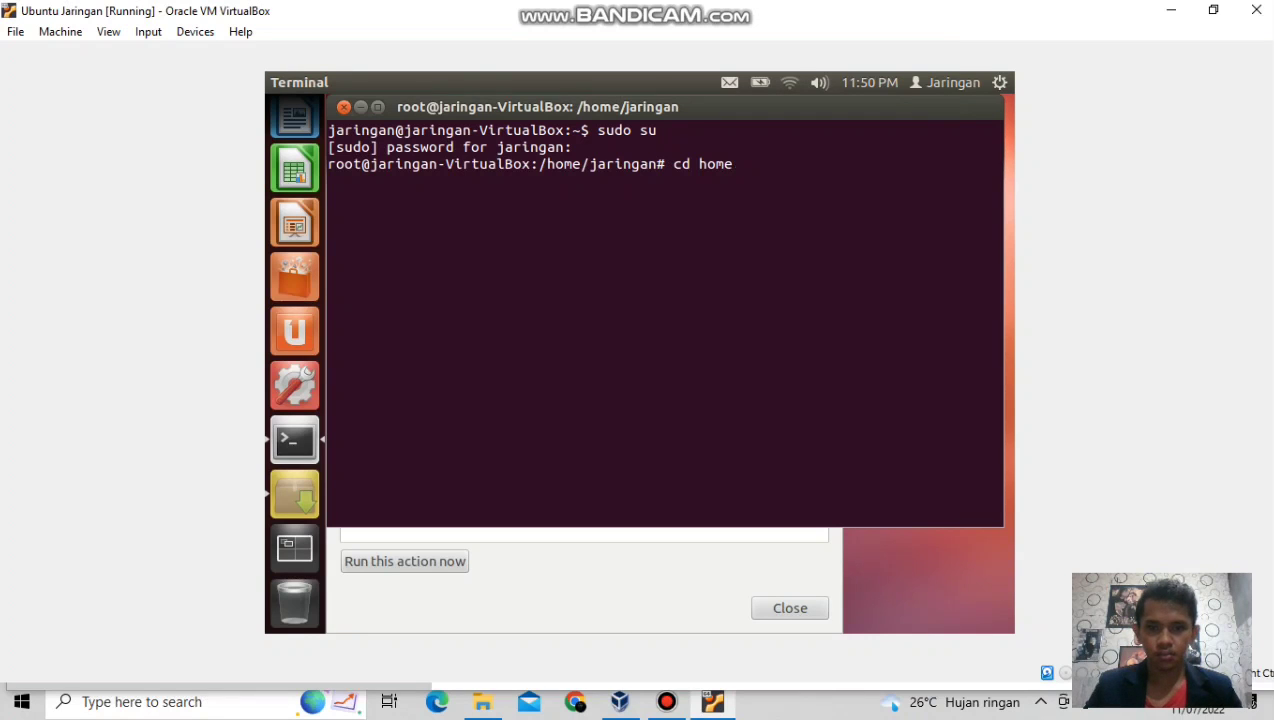
pyautogui.press('Left')
pyautogui.press('Left')
pyautogui.press('Left')
pyautogui.press('Left')
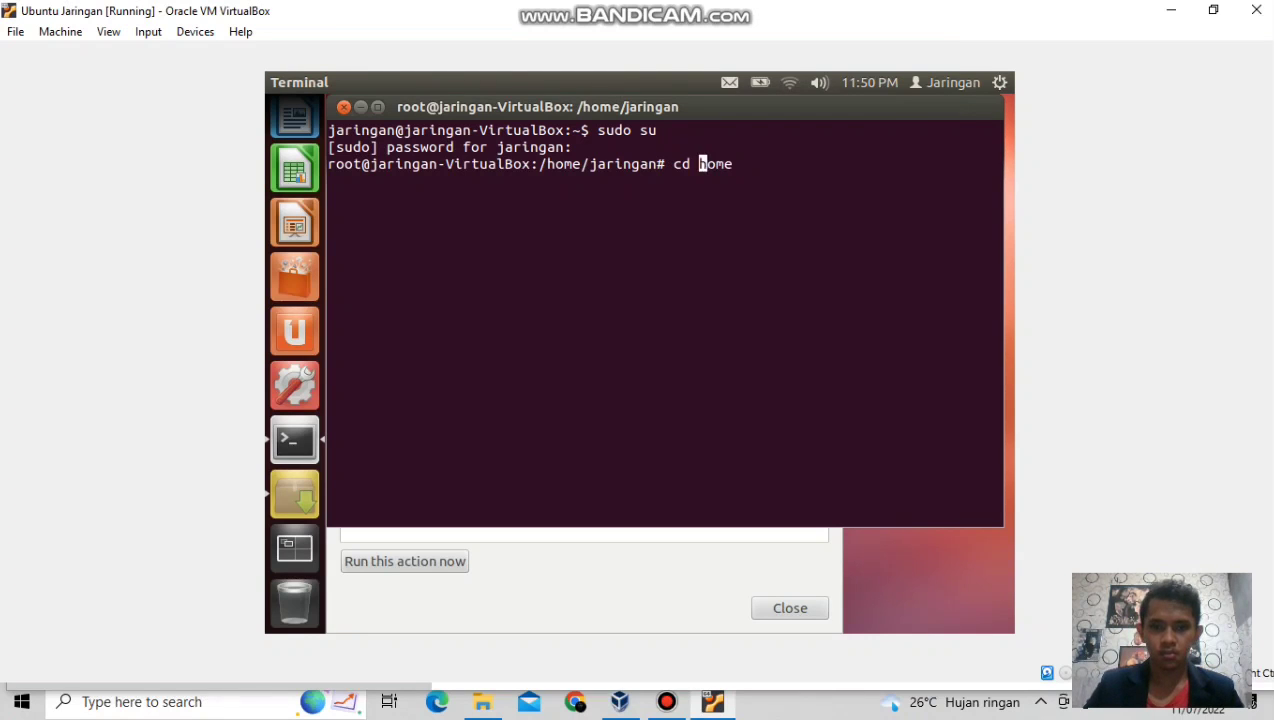
pyautogui.write('/')
pyautogui.press('Right')
pyautogui.press('Right')
pyautogui.press('Right')
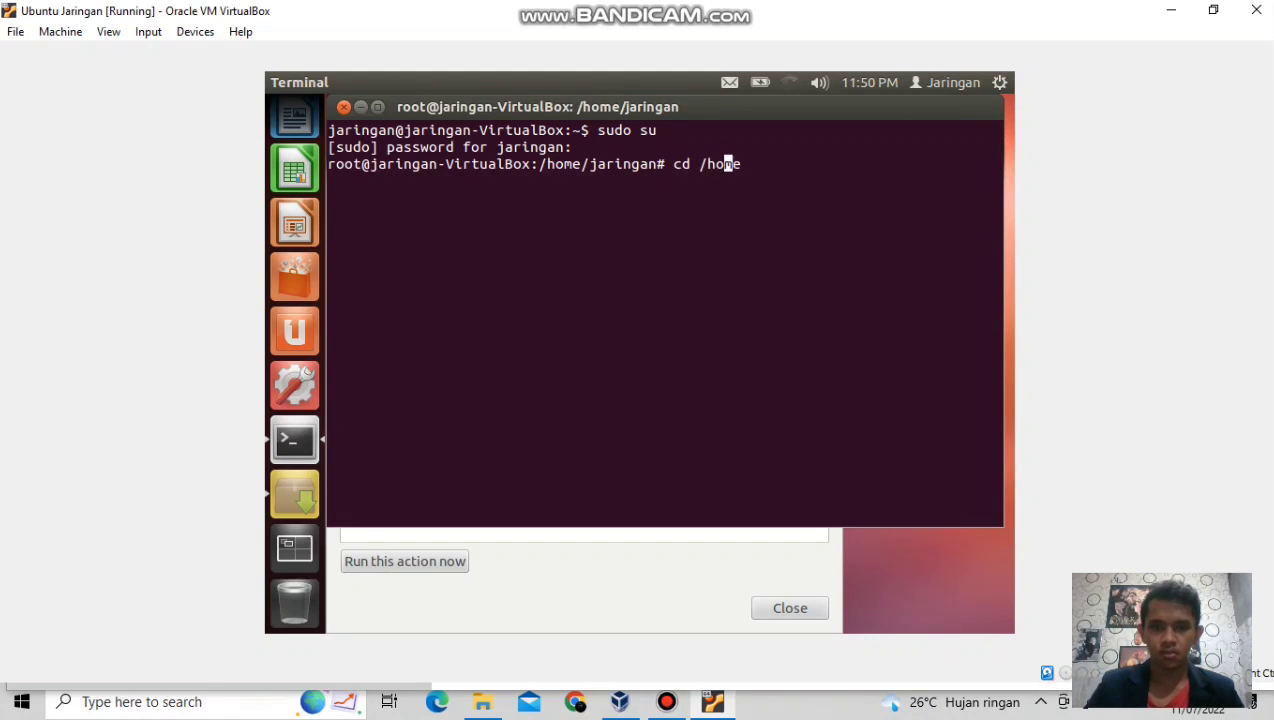
pyautogui.press('Right')
pyautogui.write('/')
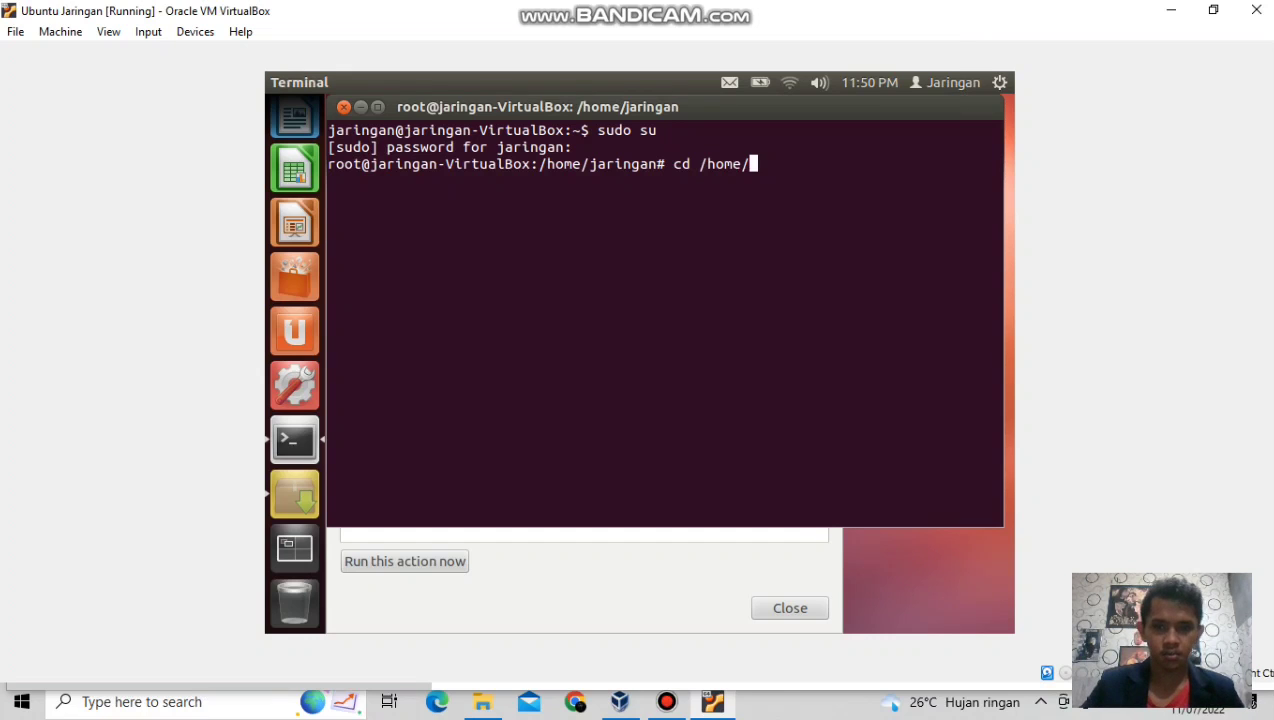
pyautogui.write('jaringan')
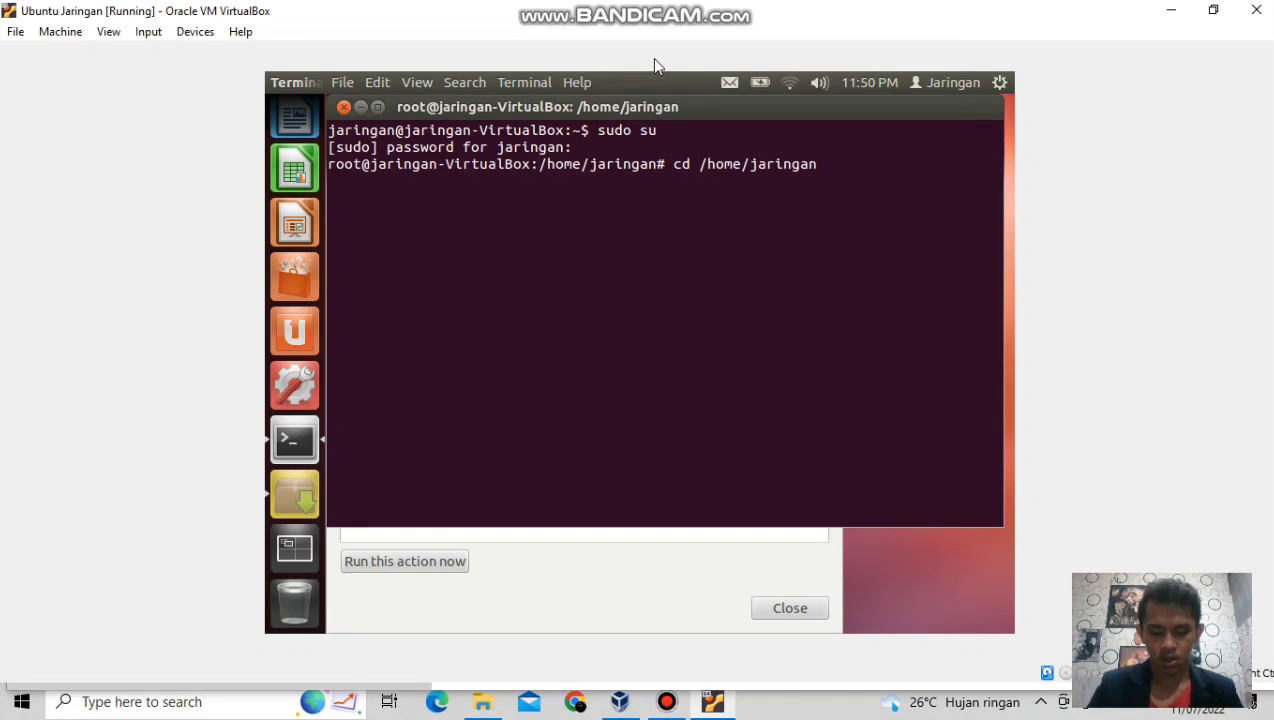
pyautogui.press('Return')
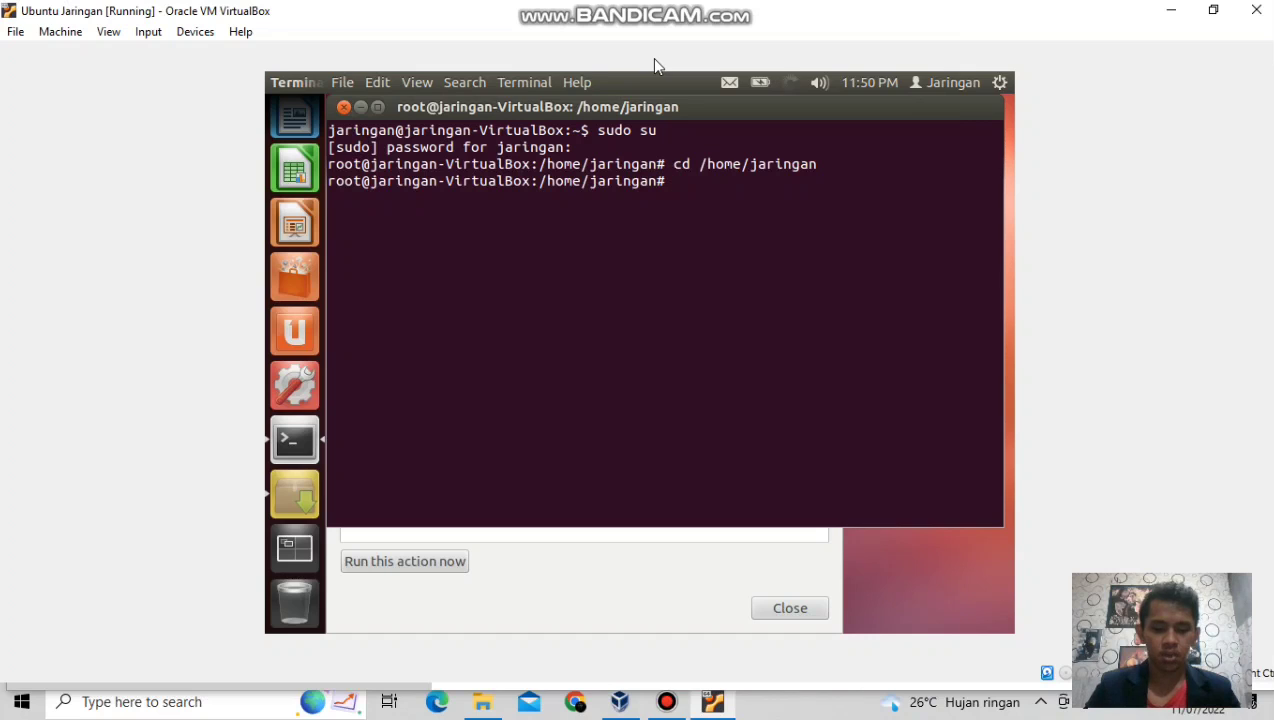
pyautogui.write('ls')
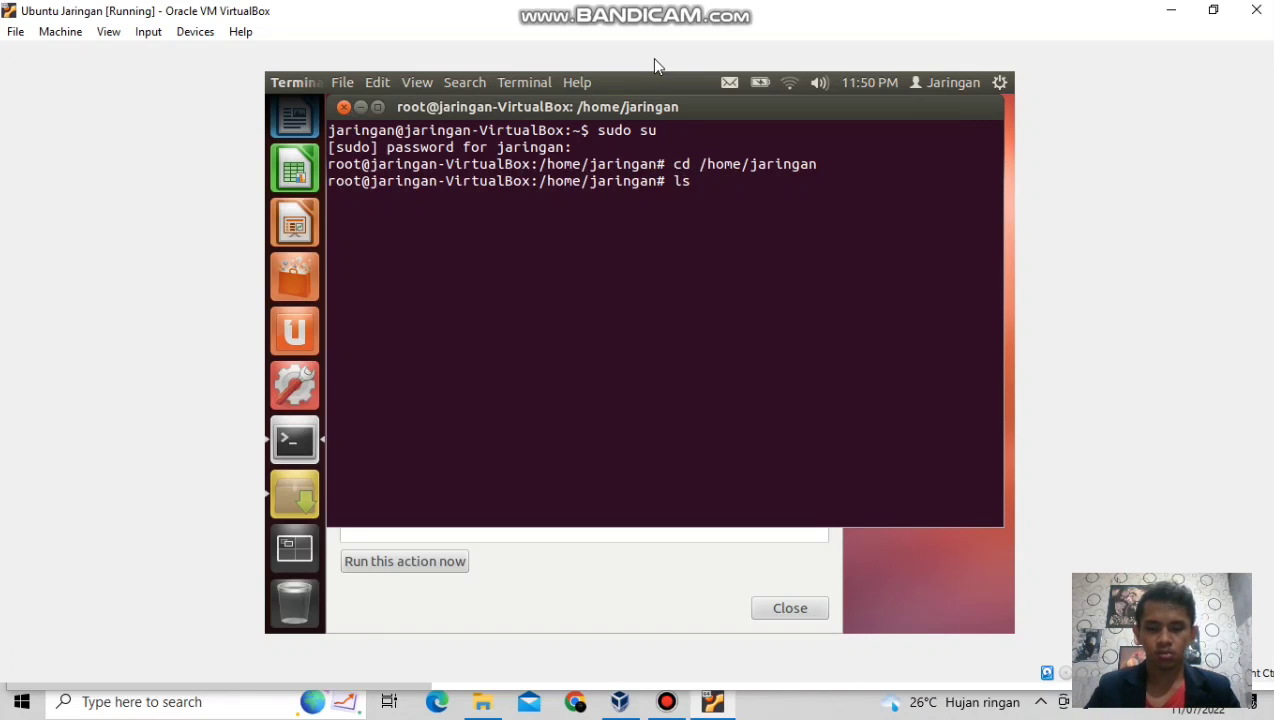
pyautogui.press('Return')
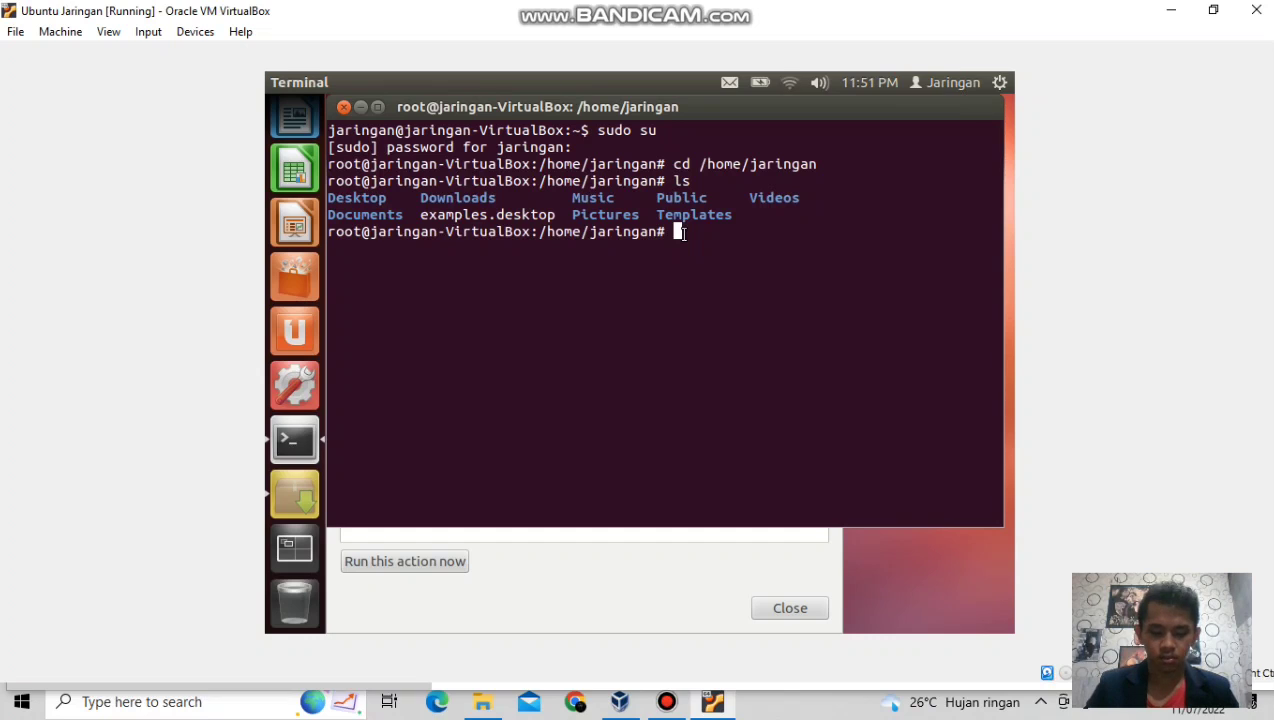
# Enter the Documents folder and list it, showing samba and xrdp.
pyautogui.write('cd ')
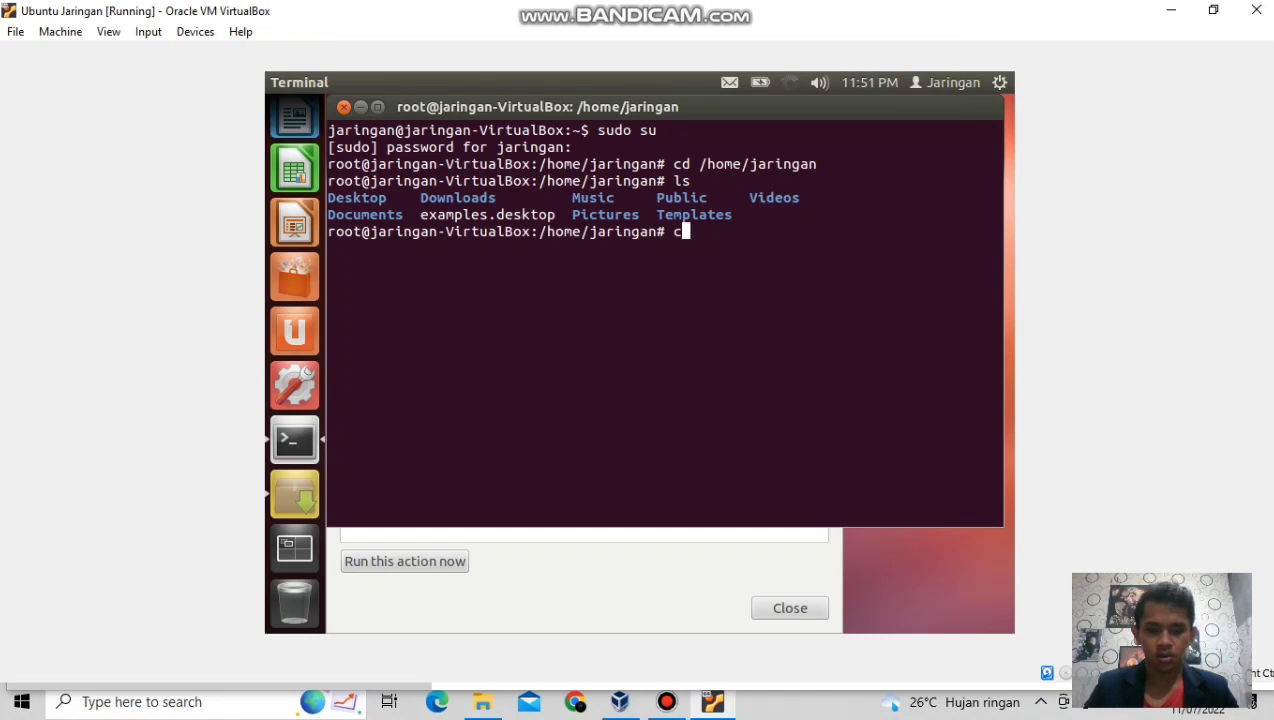
pyautogui.write('Doc')
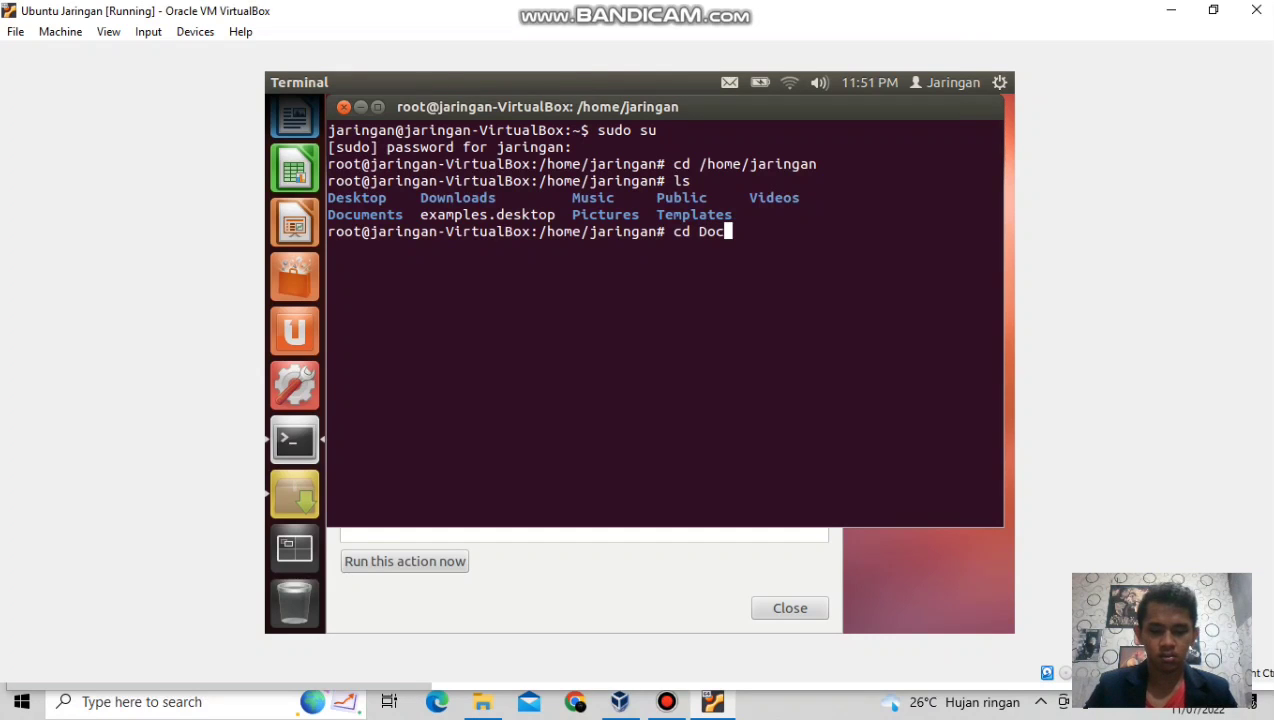
pyautogui.write('umrnts')
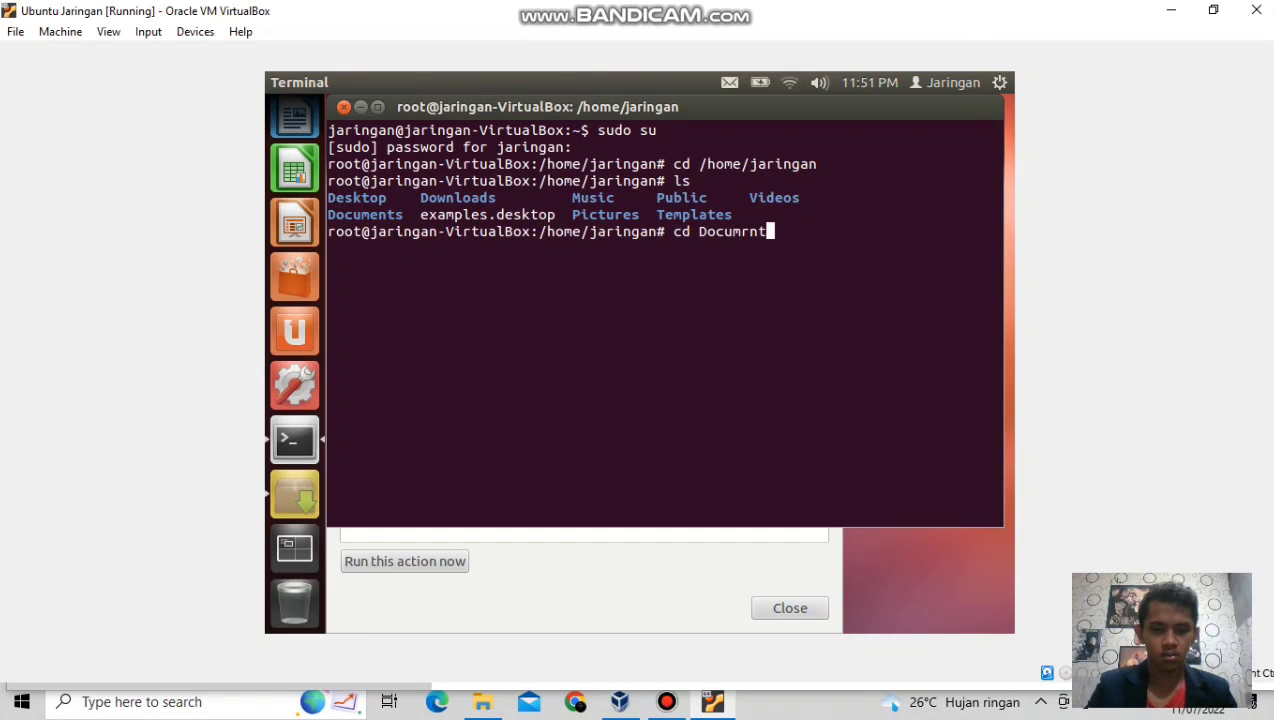
pyautogui.press('BackSpace')
pyautogui.press('BackSpace')
pyautogui.press('BackSpace')
pyautogui.press('BackSpace')
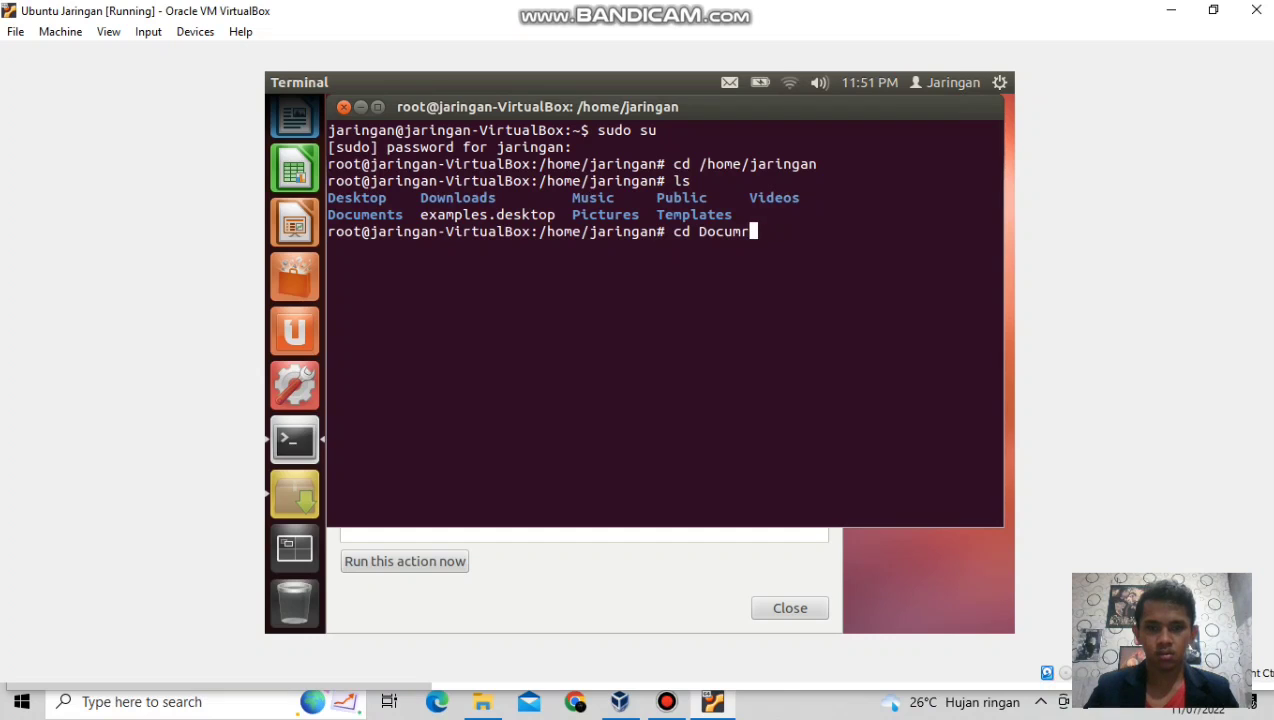
pyautogui.write('ents')
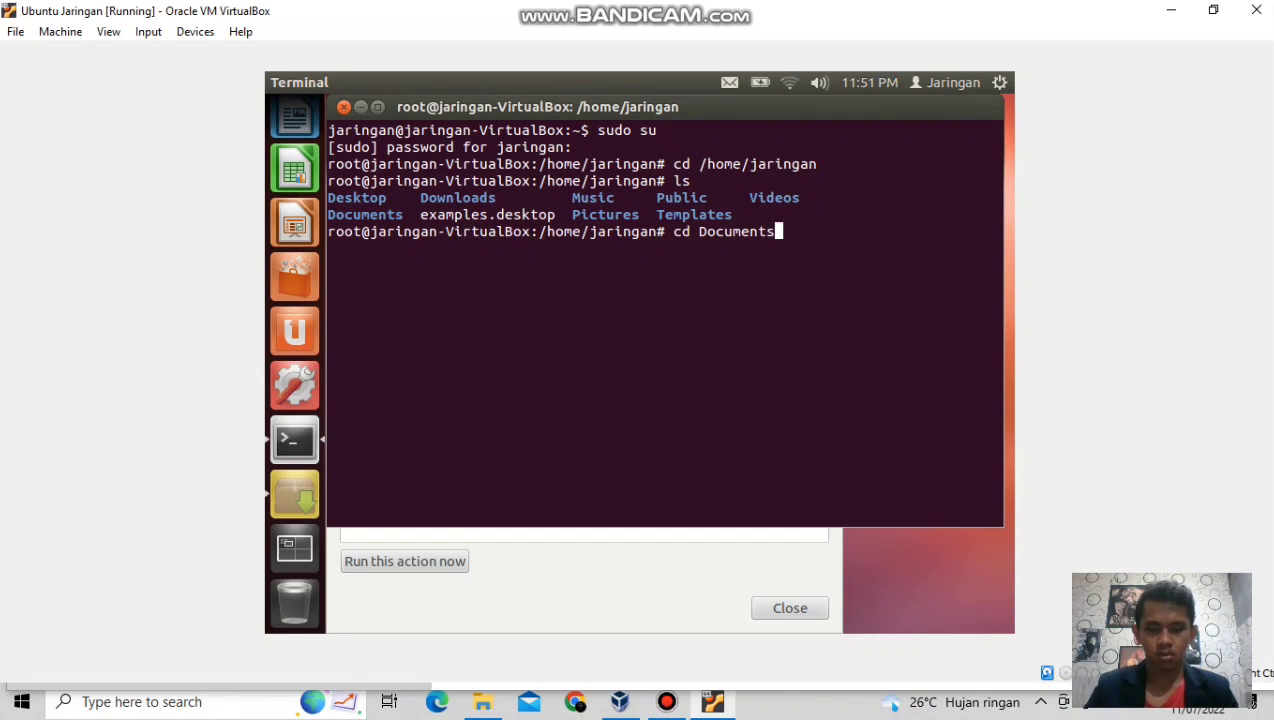
pyautogui.press('Return')
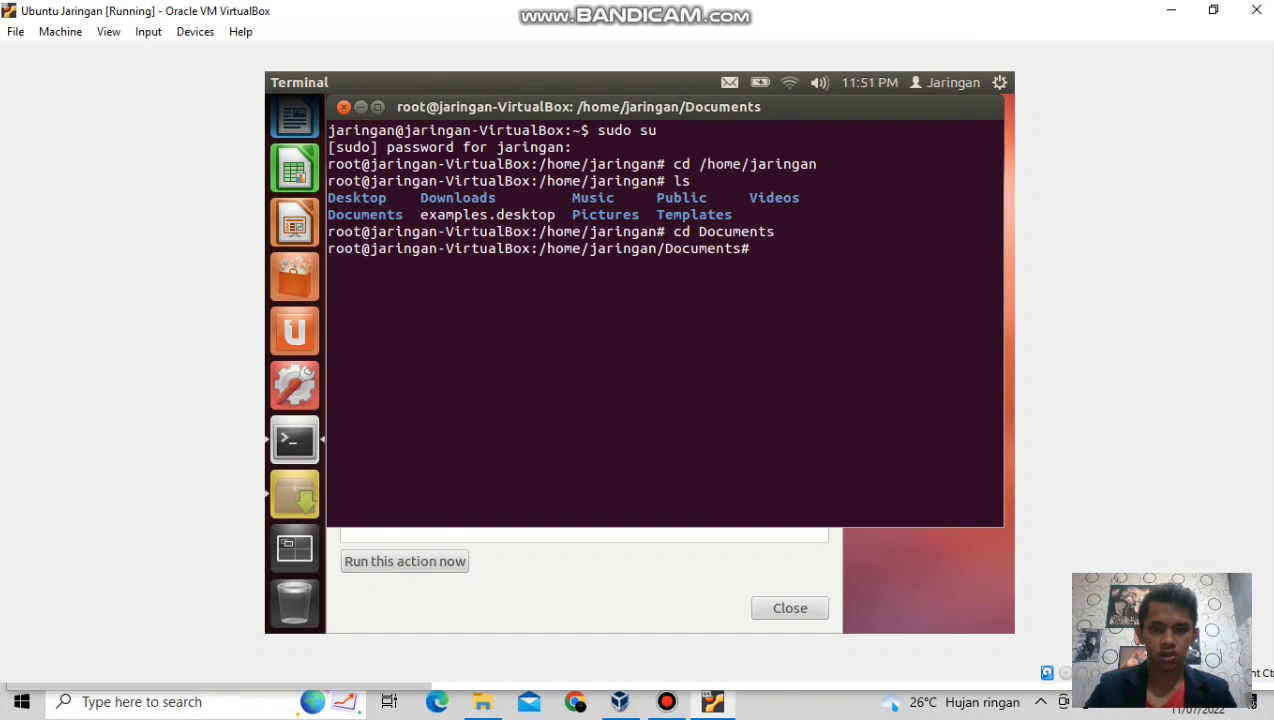
pyautogui.write('ls')
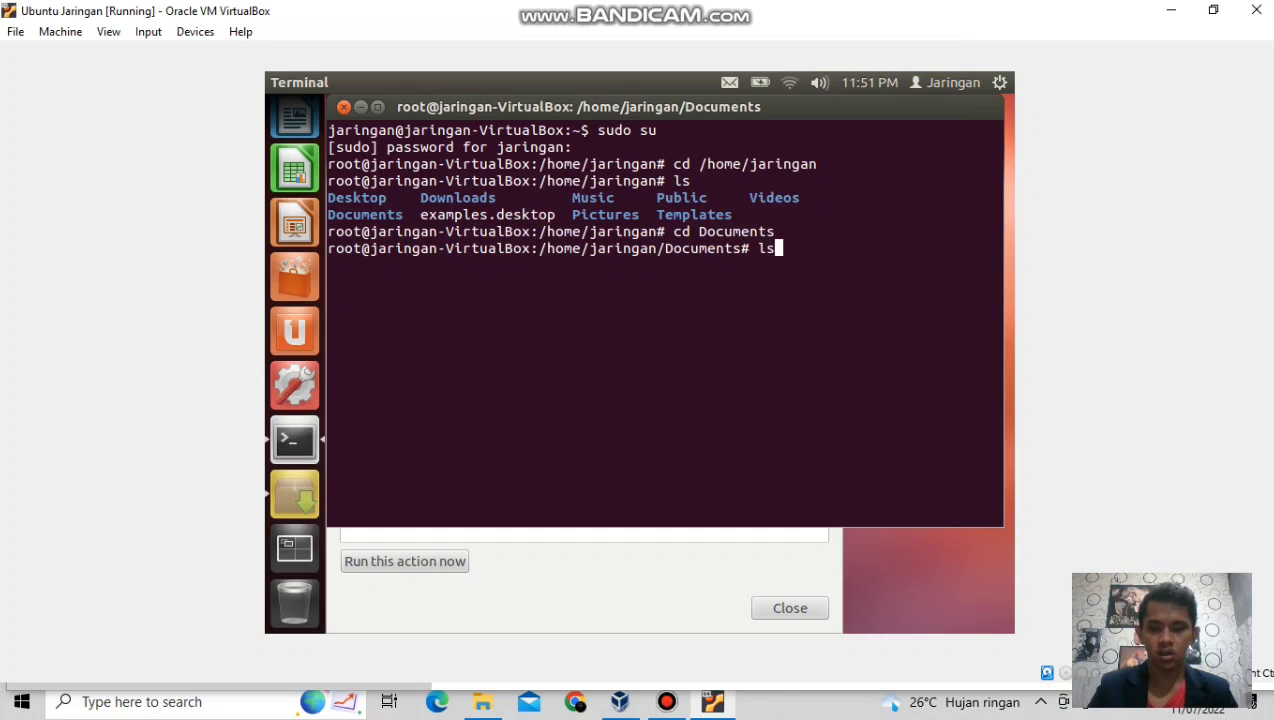
pyautogui.press('Return')
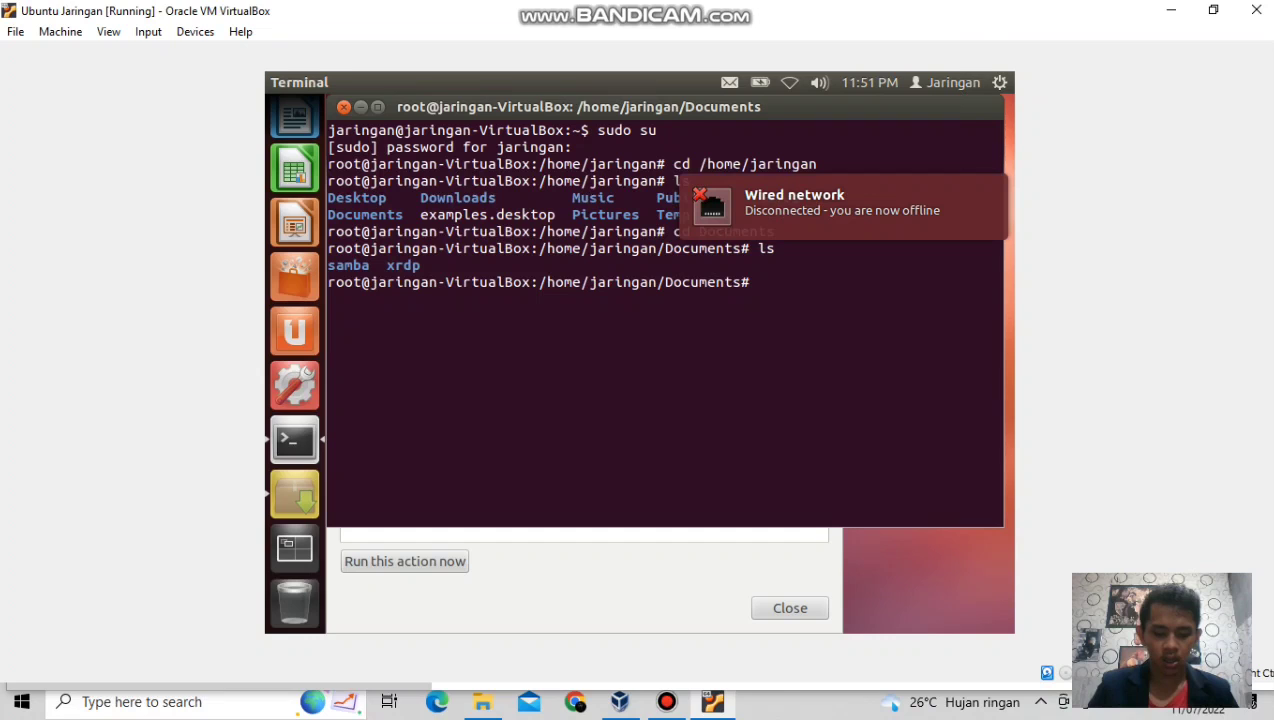
# Move into the samba folder and list its .deb package files.
pyautogui.write('cd')
pyautogui.press('BackSpace')
pyautogui.press('BackSpace')
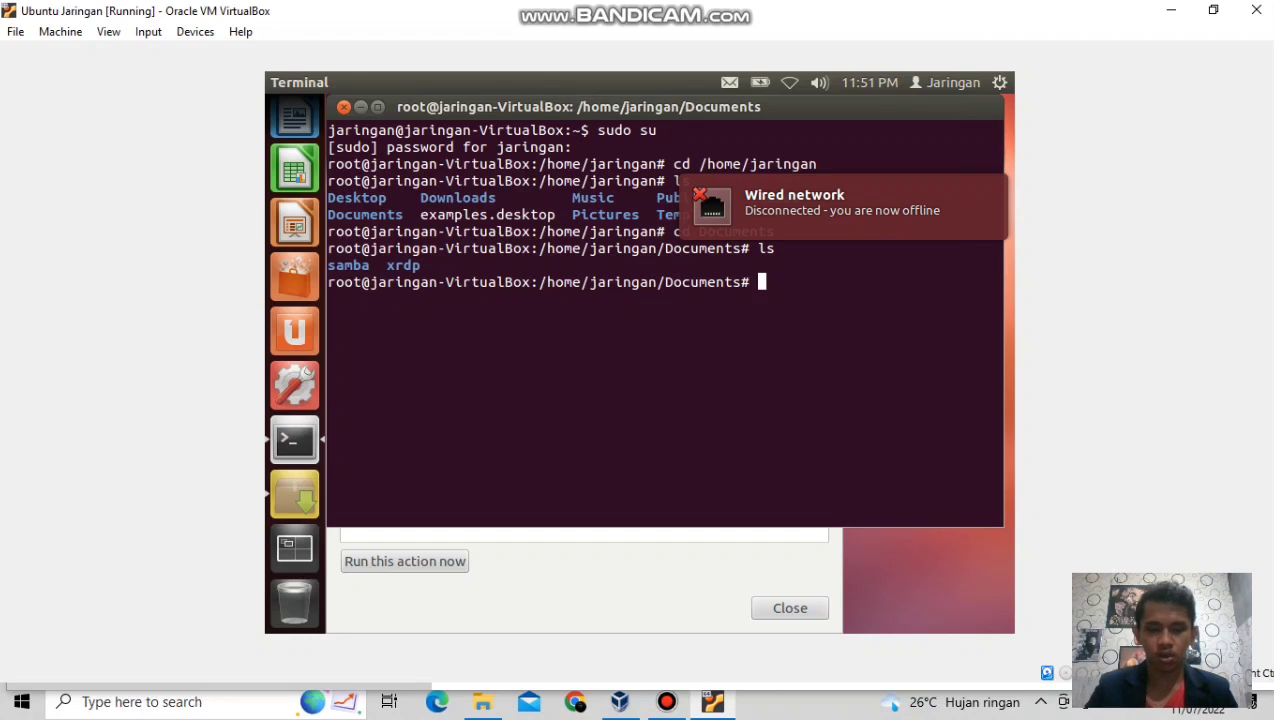
pyautogui.write('cd ')
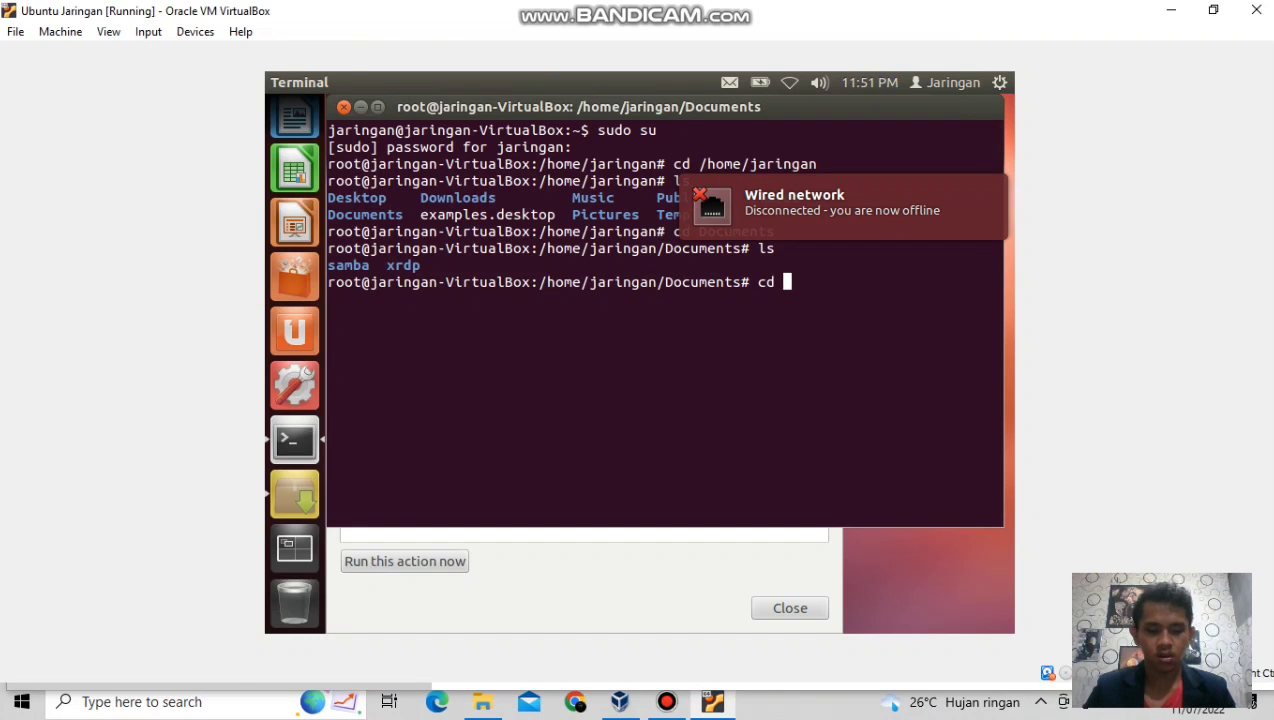
pyautogui.write('samba')
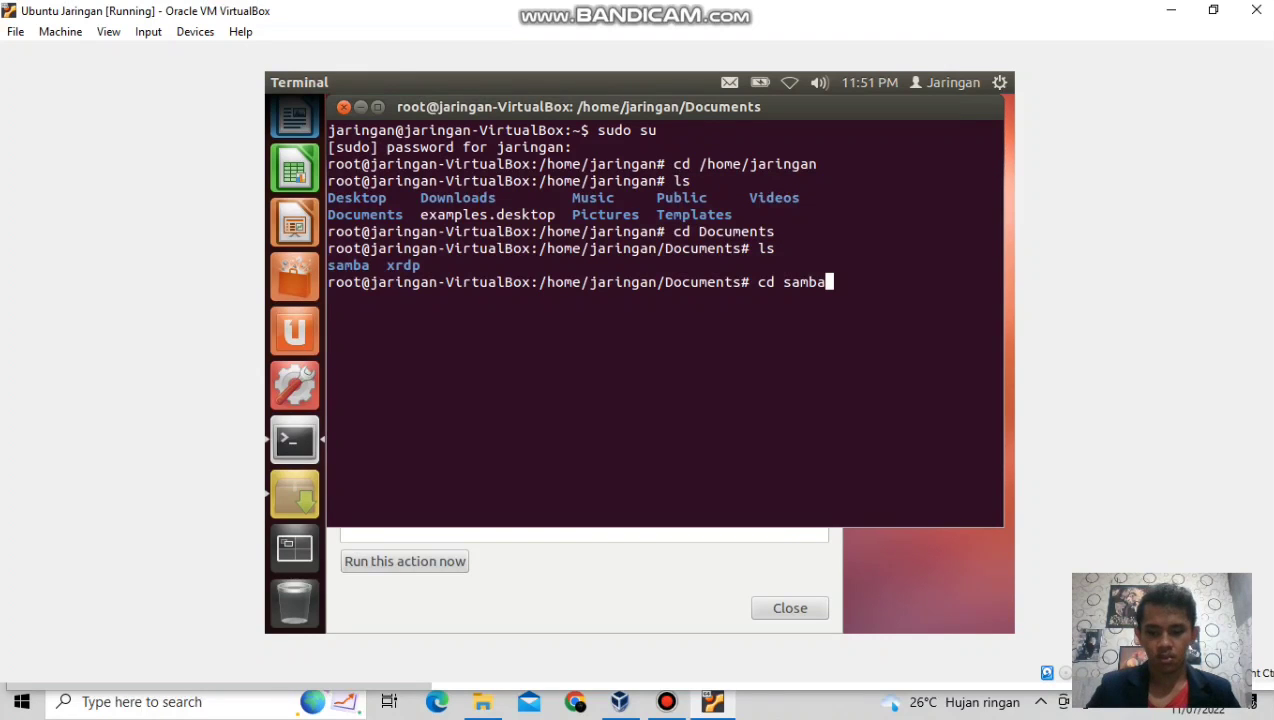
pyautogui.press('Return')
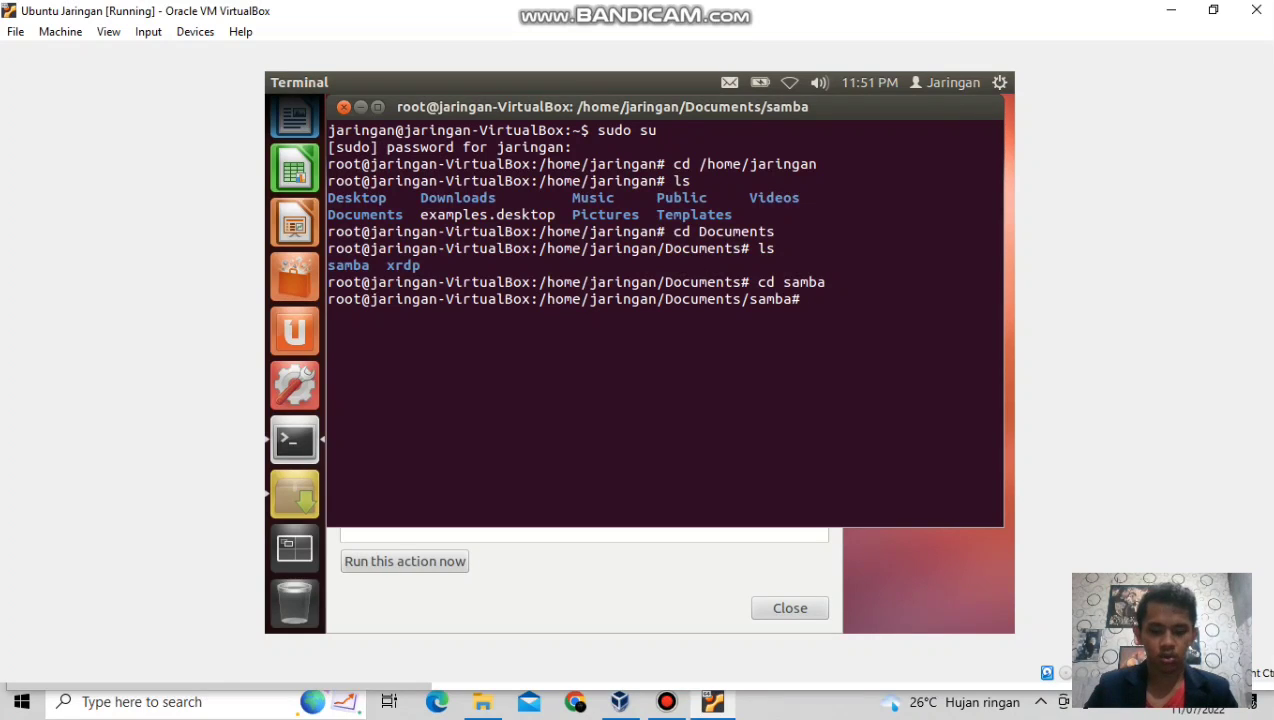
pyautogui.write('ls')
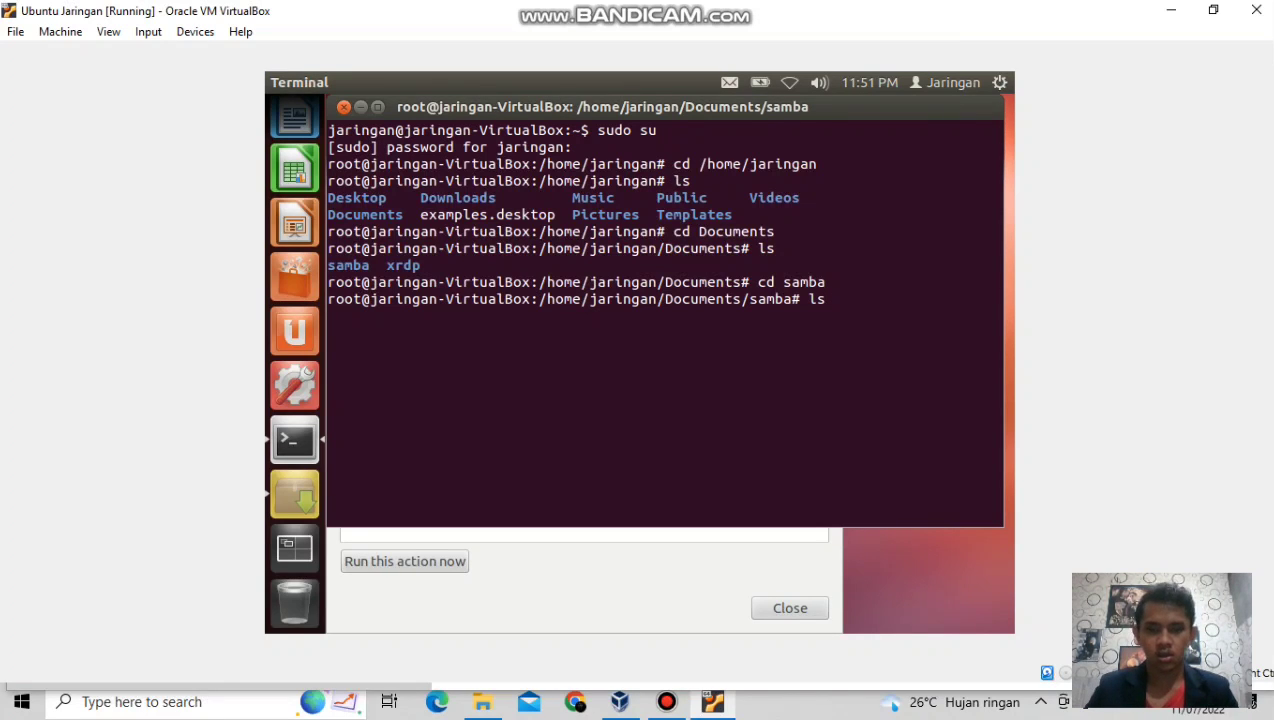
pyautogui.press('Return')
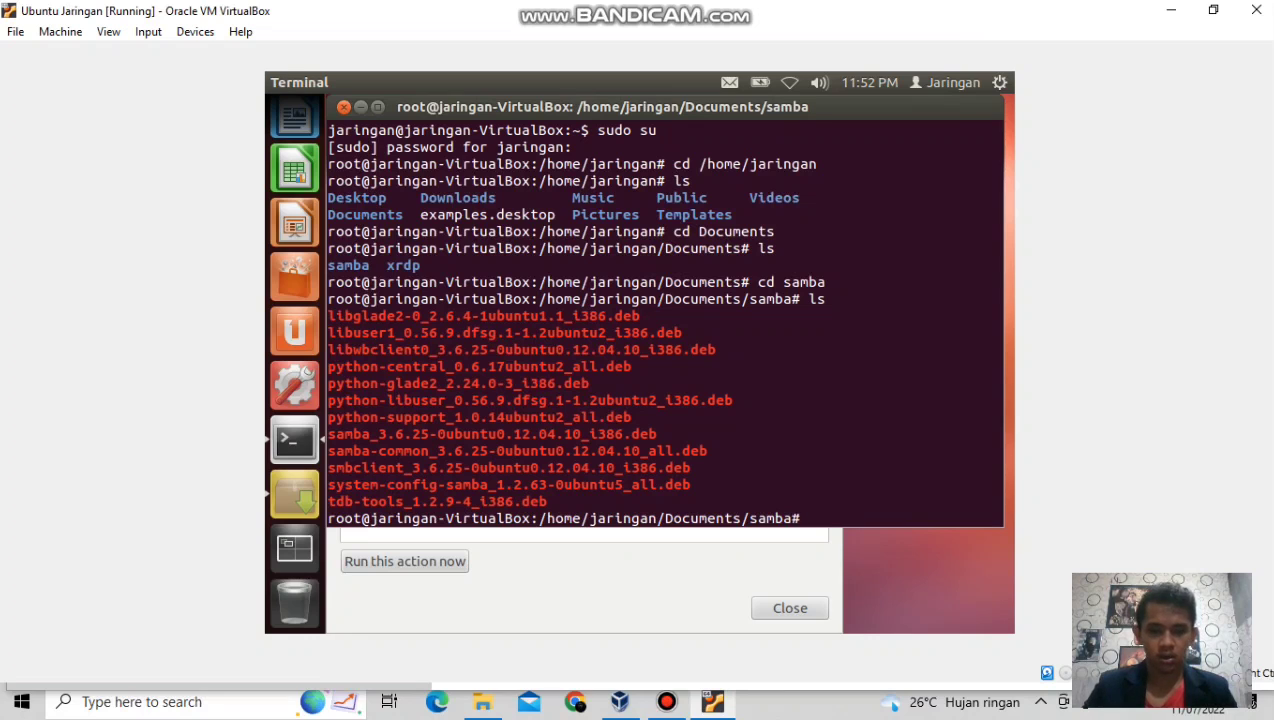
# Run dpkg -i *.deb to install all the Samba packages in the folder.
pyautogui.write('dpkg')
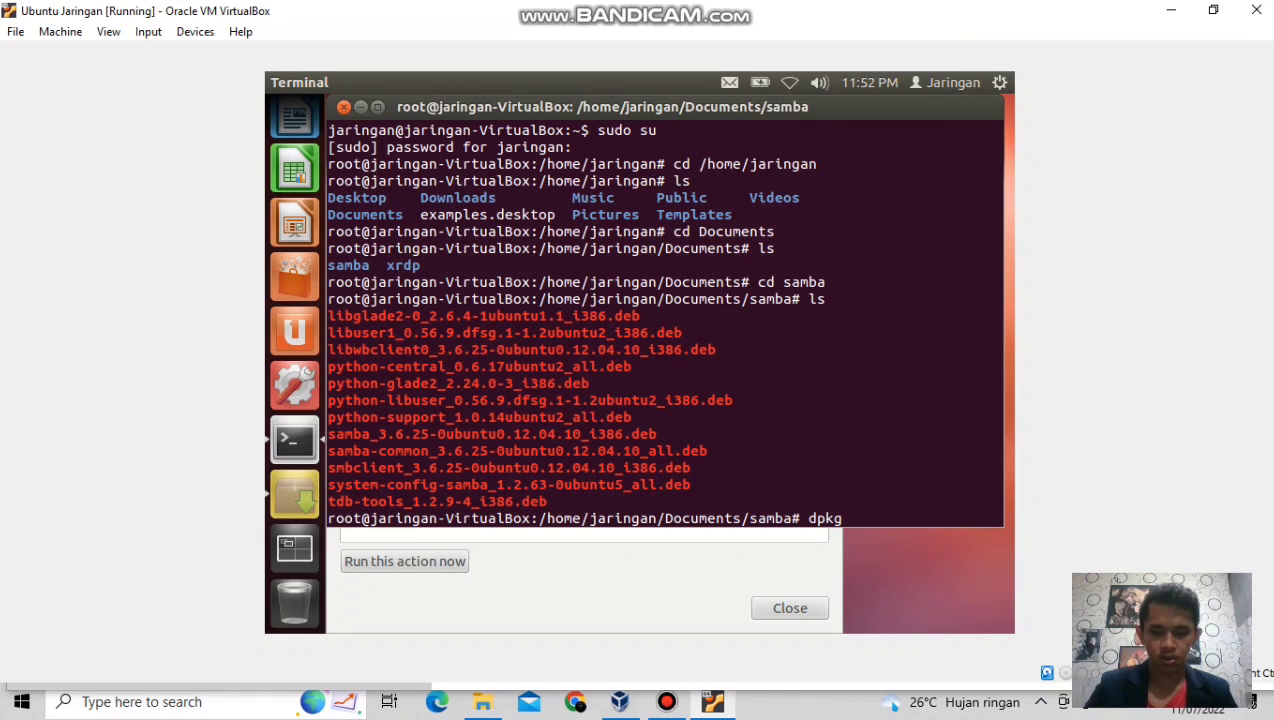
pyautogui.write(' -i')
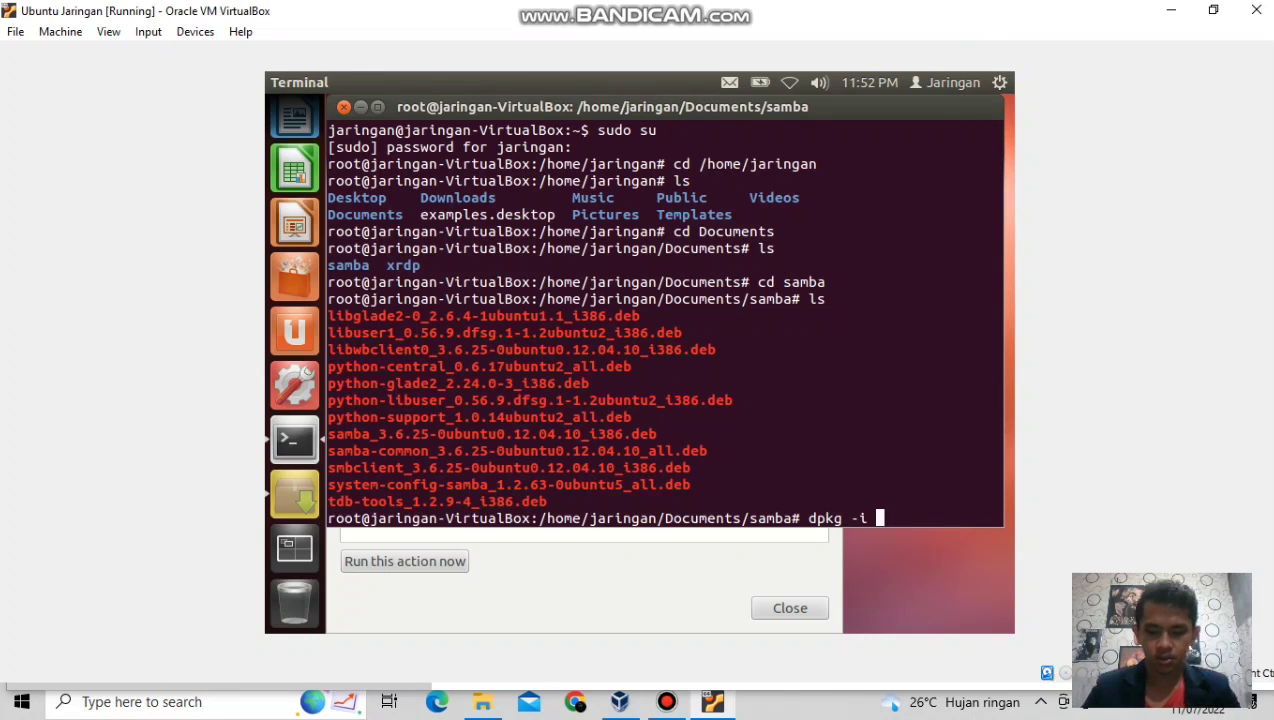
pyautogui.write(' *')
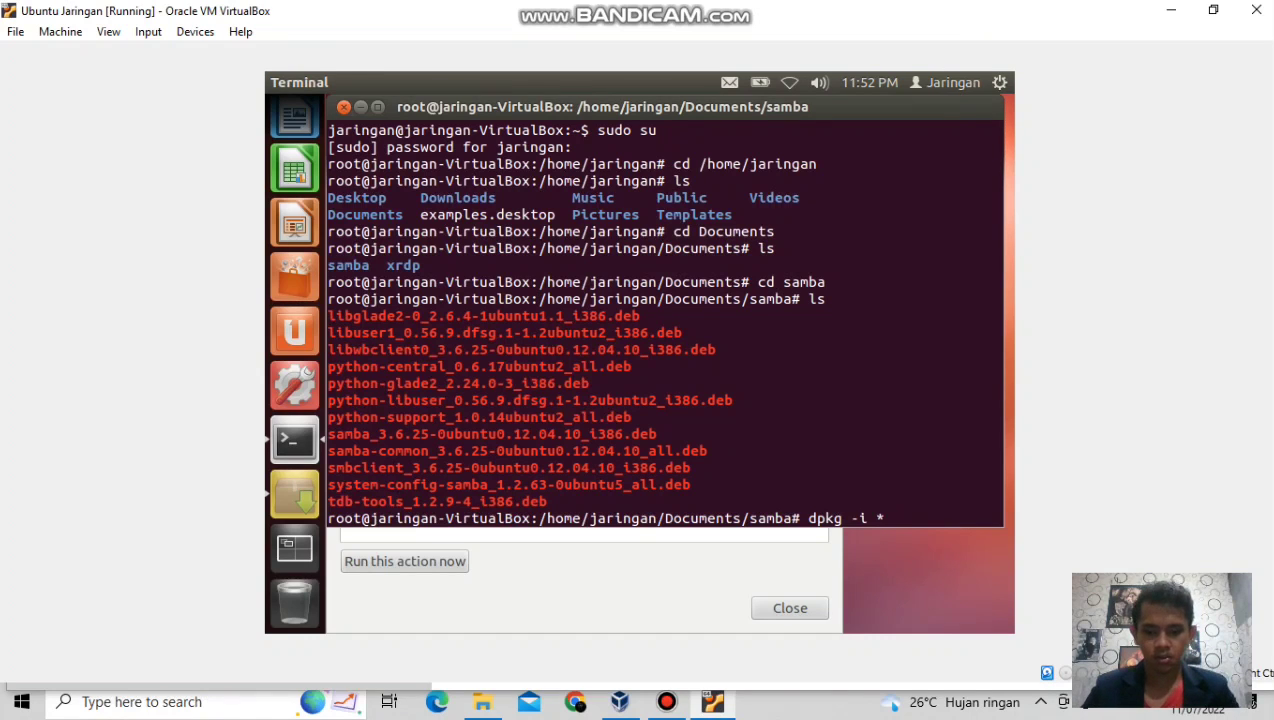
pyautogui.write('.deb')
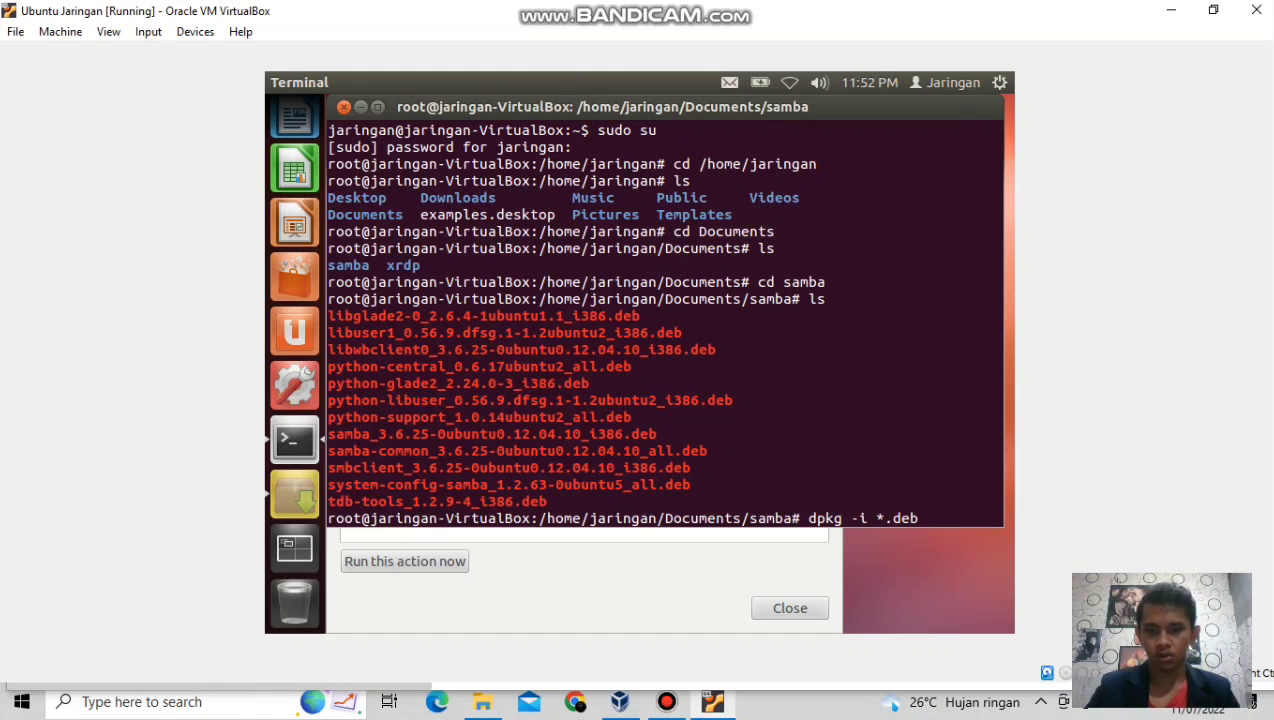
pyautogui.press('Return')
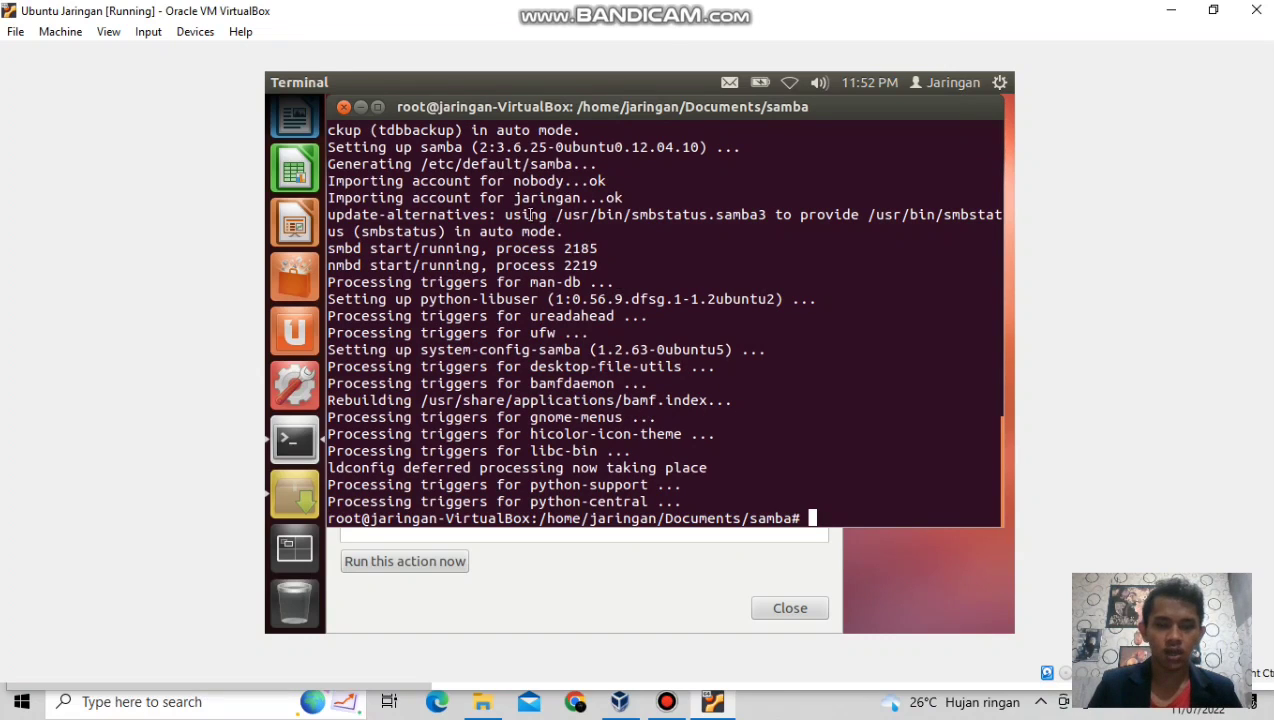
# Close the terminal window and dismiss the language-support information notice.
pyautogui.click(342, 108)
pyautogui.click(886, 391)
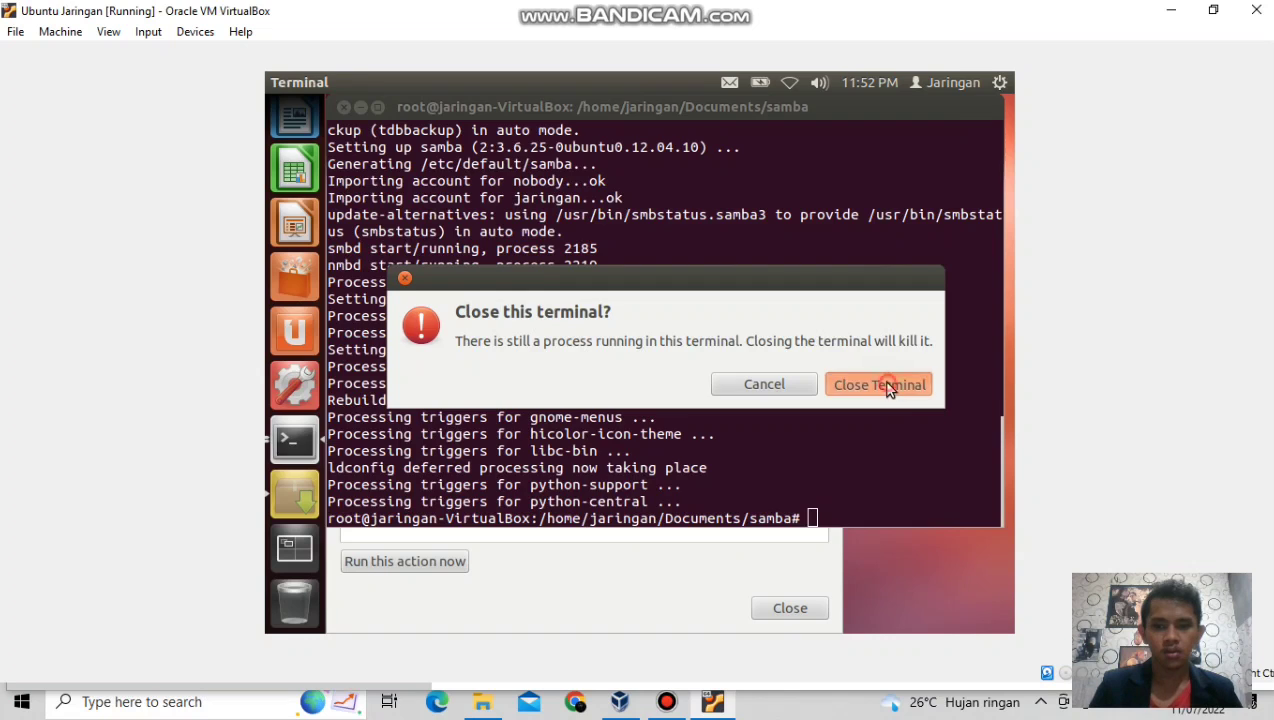
pyautogui.click(805, 606)
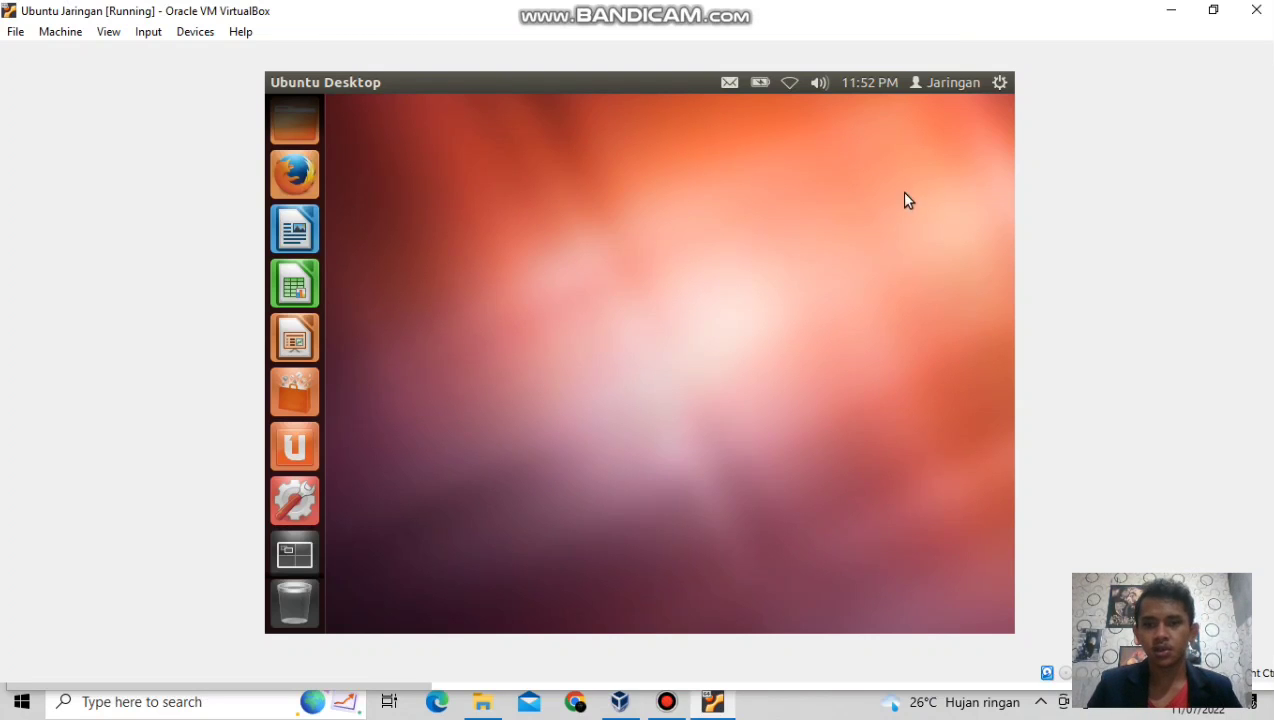
# Open System Settings from the gear menu in Ubuntu's top panel.
pyautogui.click(999, 84)
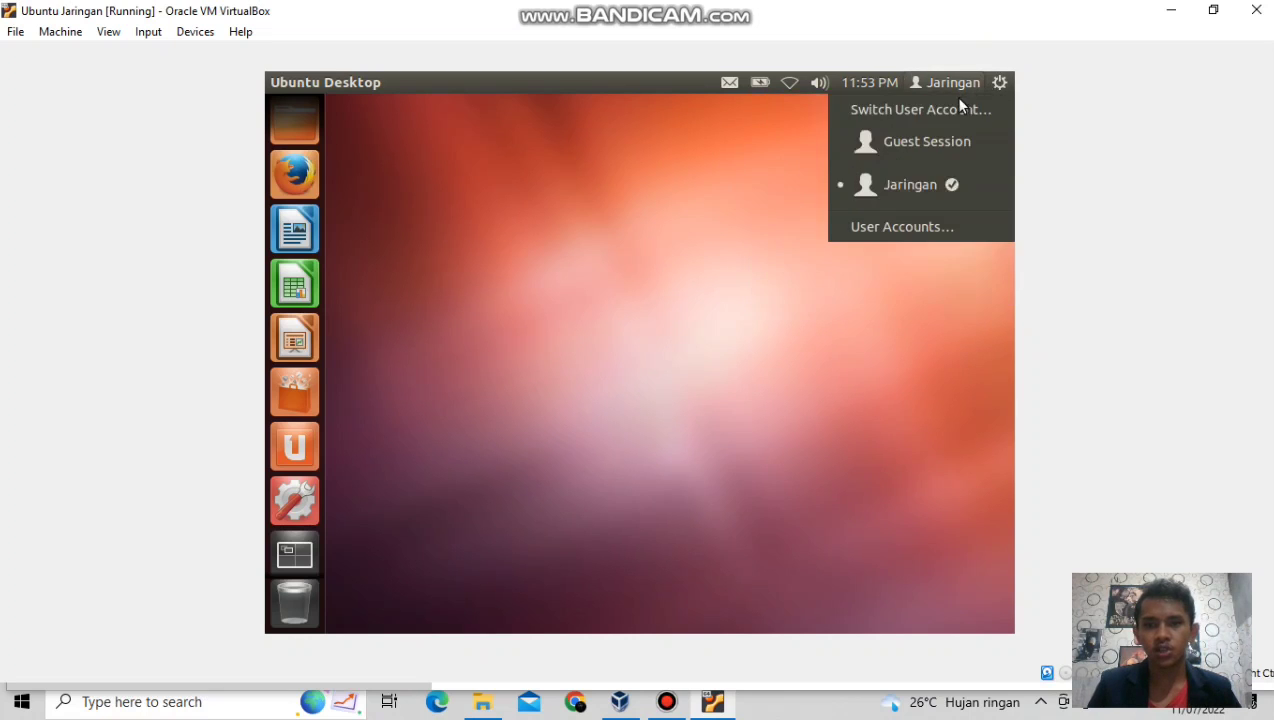
pyautogui.moveTo(945, 84)
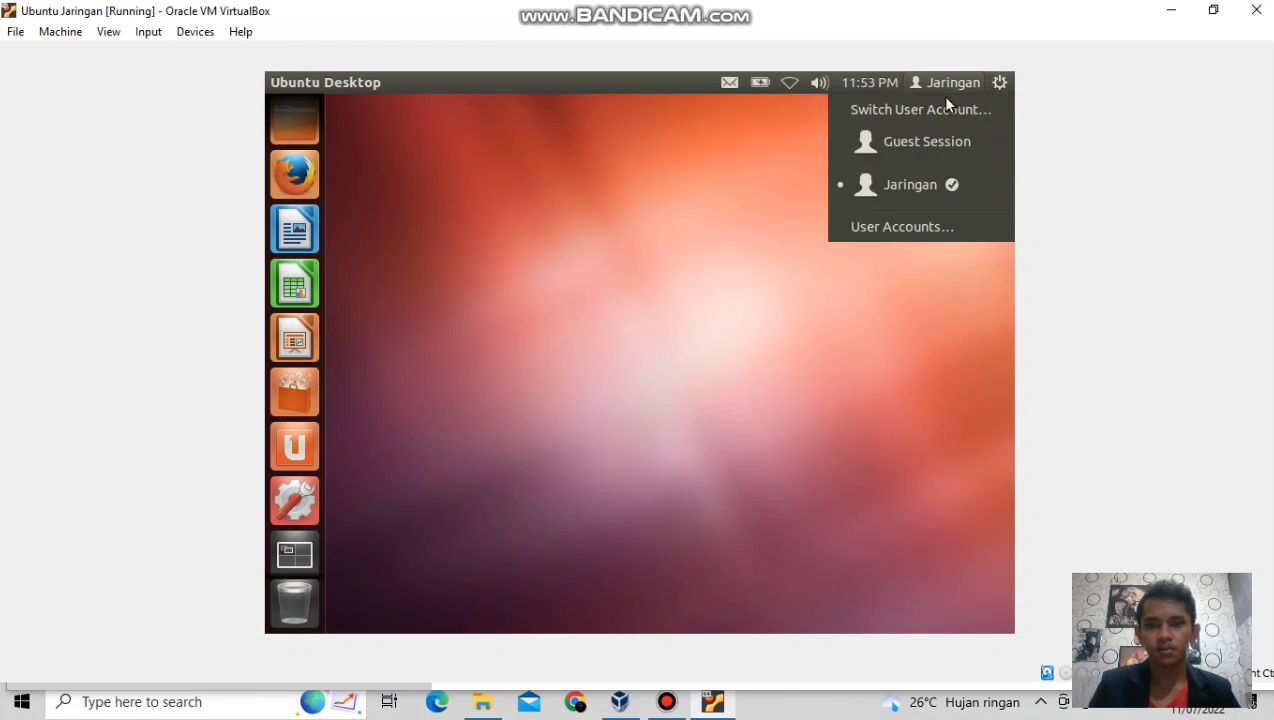
pyautogui.moveTo(994, 86)
pyautogui.click(993, 111)
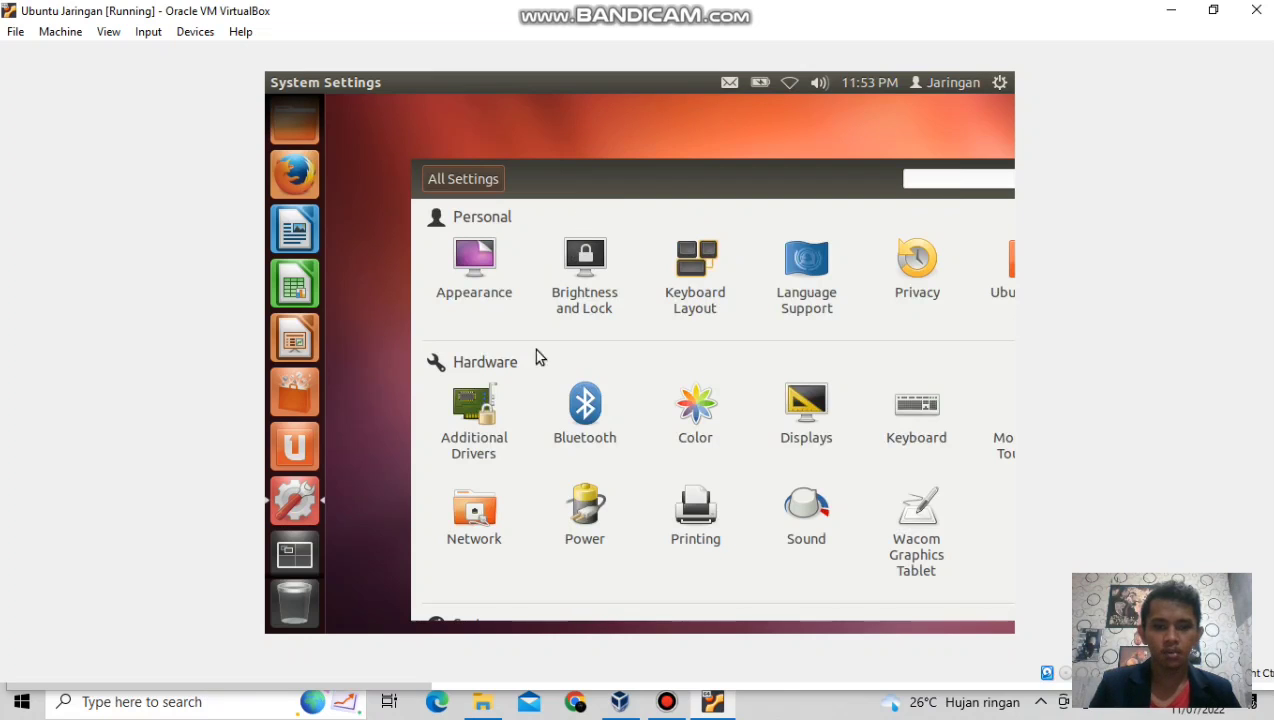
# Open the Network panel in System Settings and switch the Wired connection ON.
pyautogui.click(477, 514)
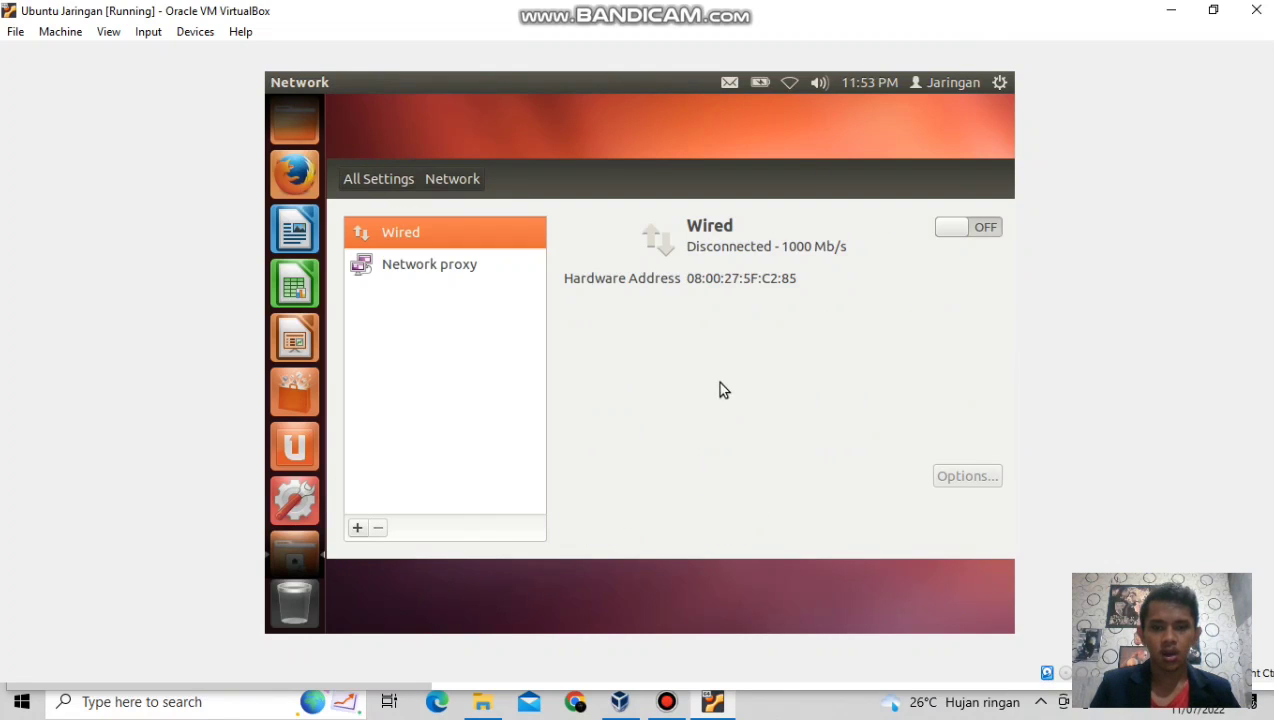
pyautogui.click(984, 237)
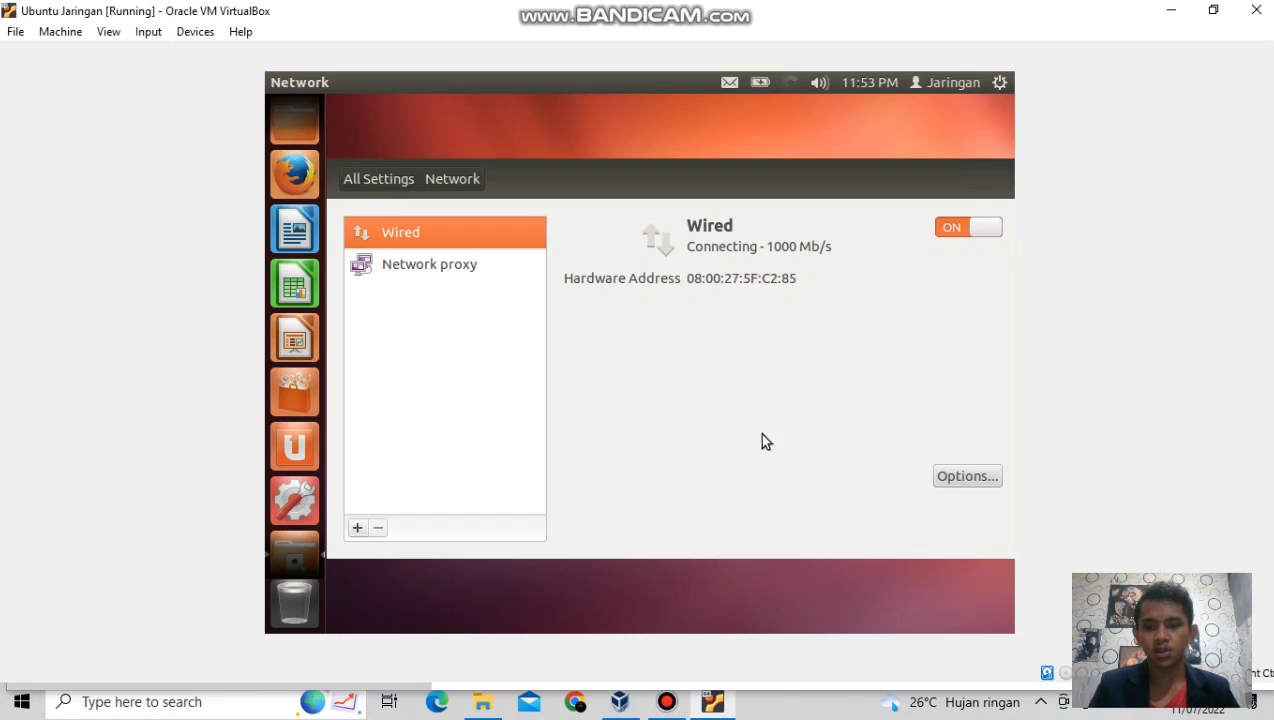
# Set Wired connection 1 IPv4 to Manual with address 192.168.12.1, netmask 24, and save.
pyautogui.click(957, 479)
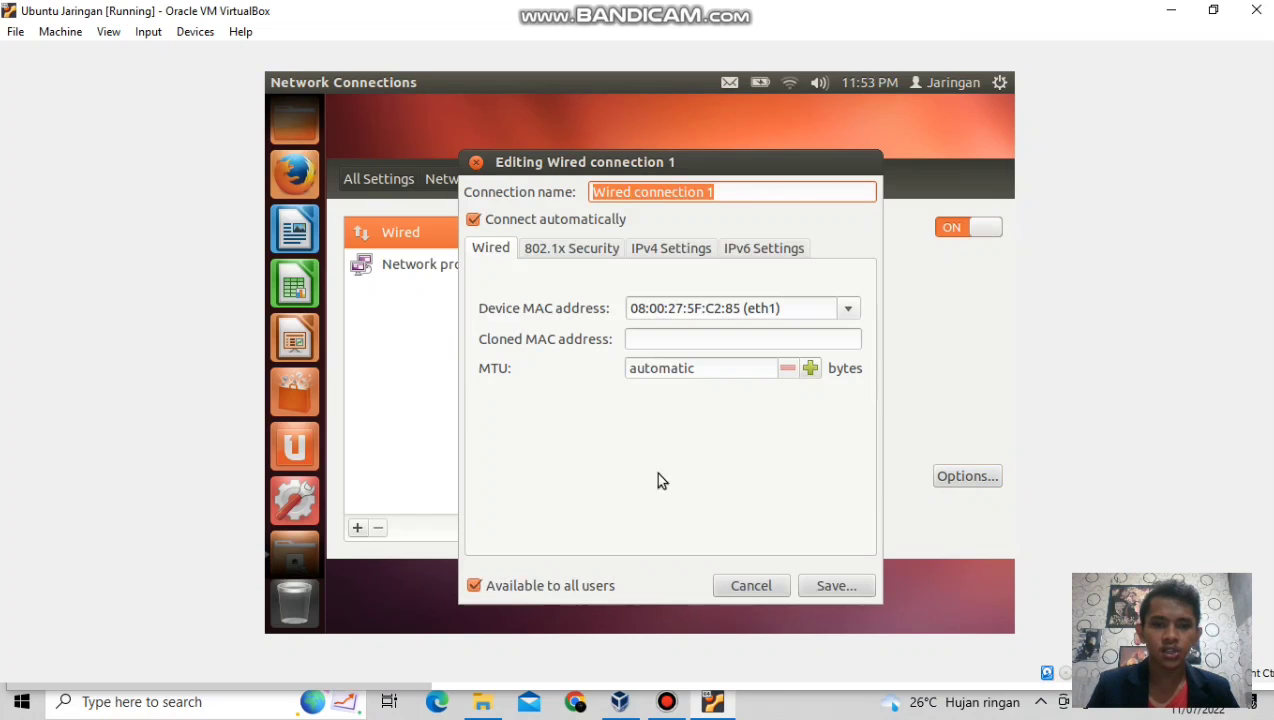
pyautogui.click(667, 256)
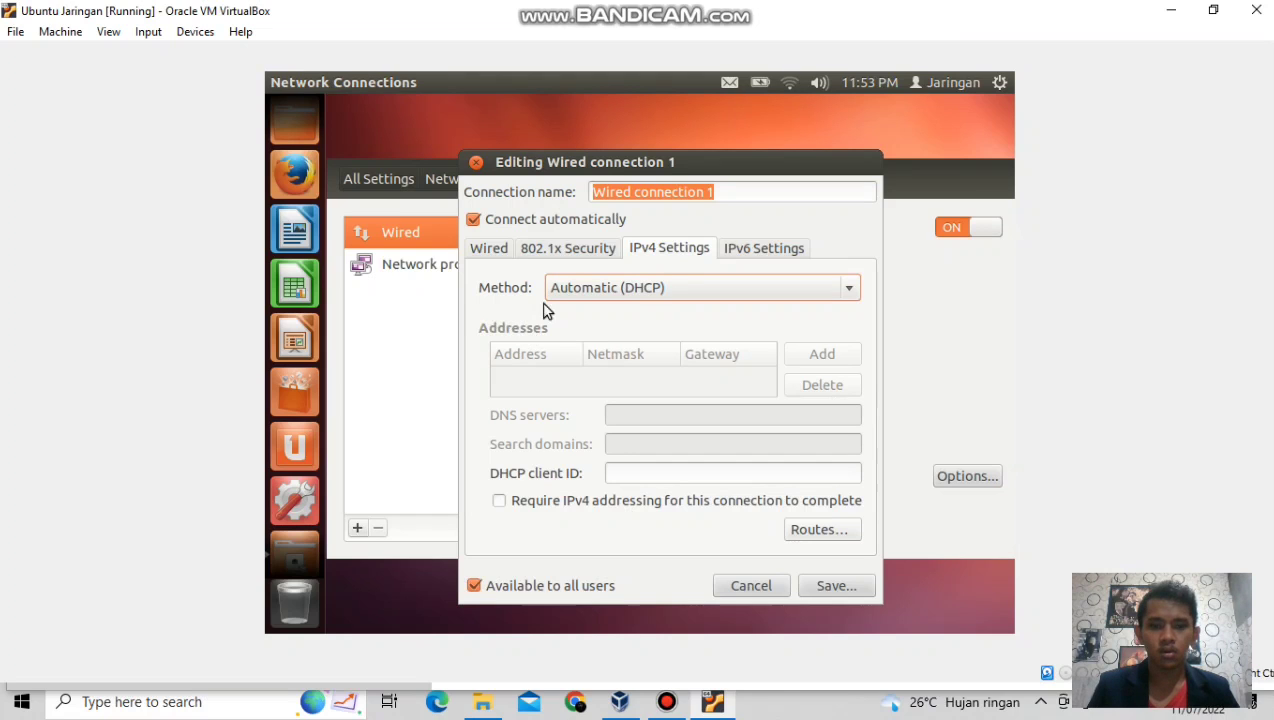
pyautogui.click(845, 288)
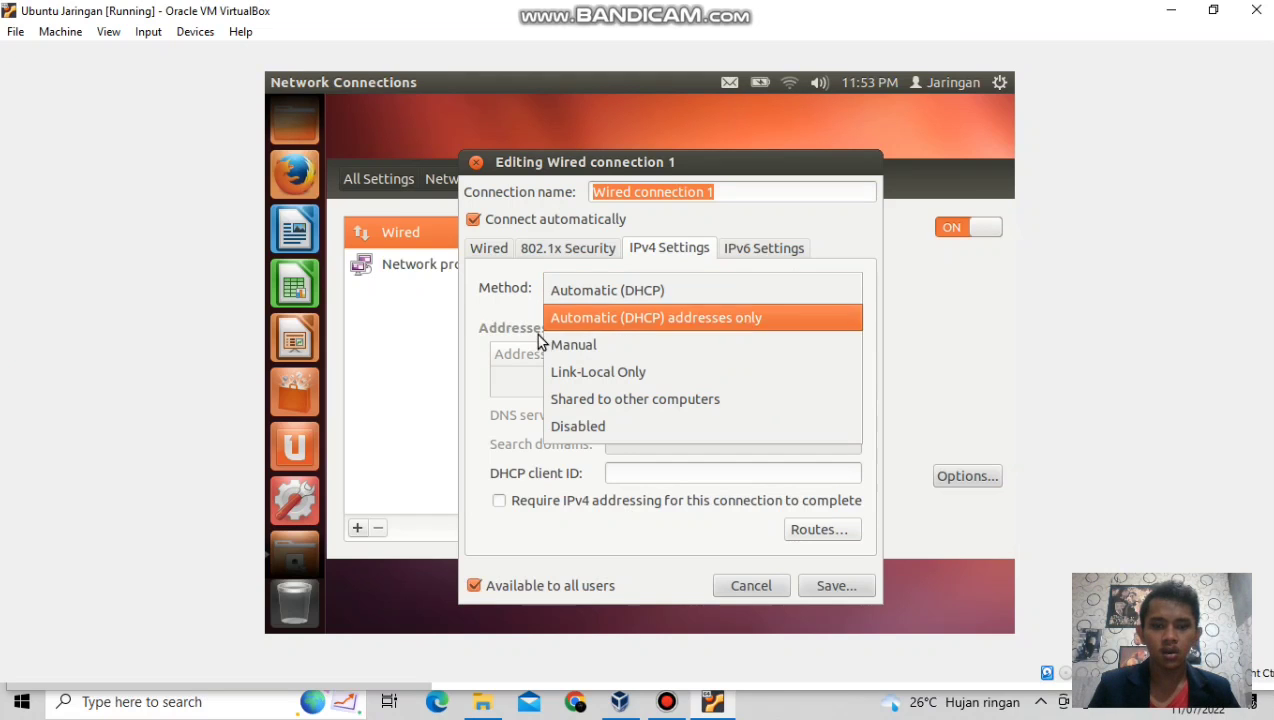
pyautogui.click(573, 345)
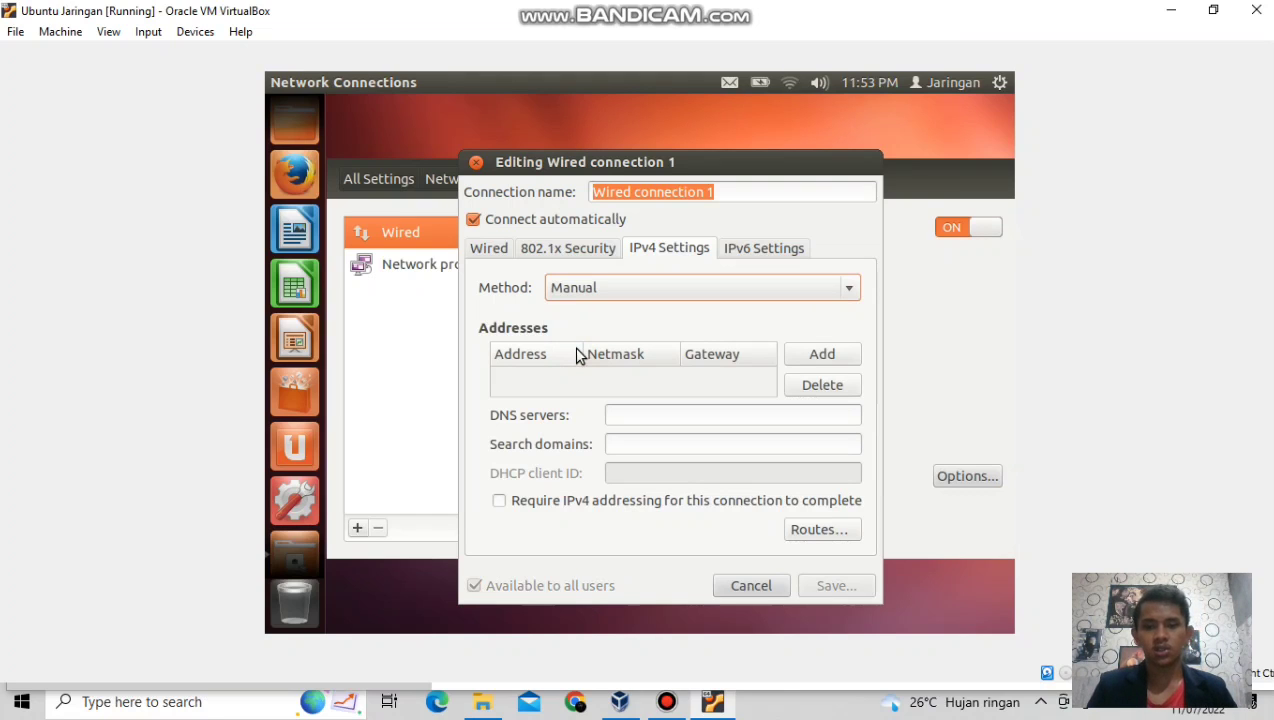
pyautogui.click(807, 357)
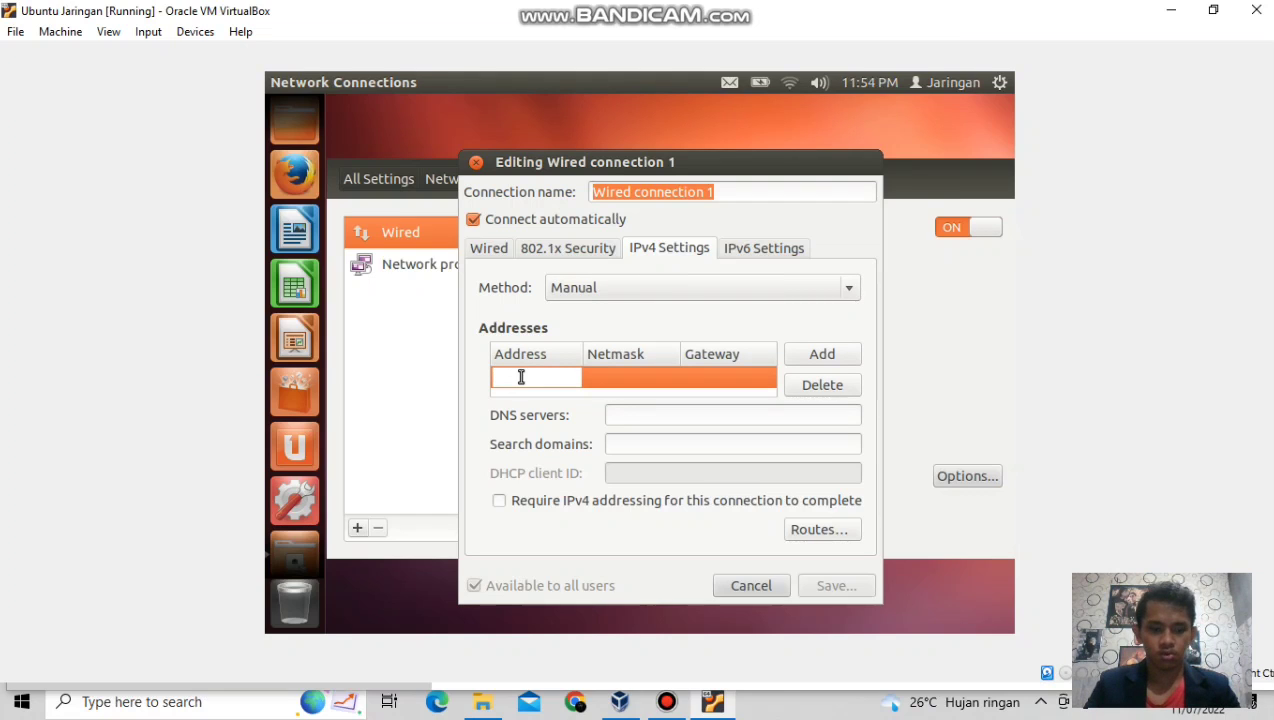
pyautogui.write('192.168')
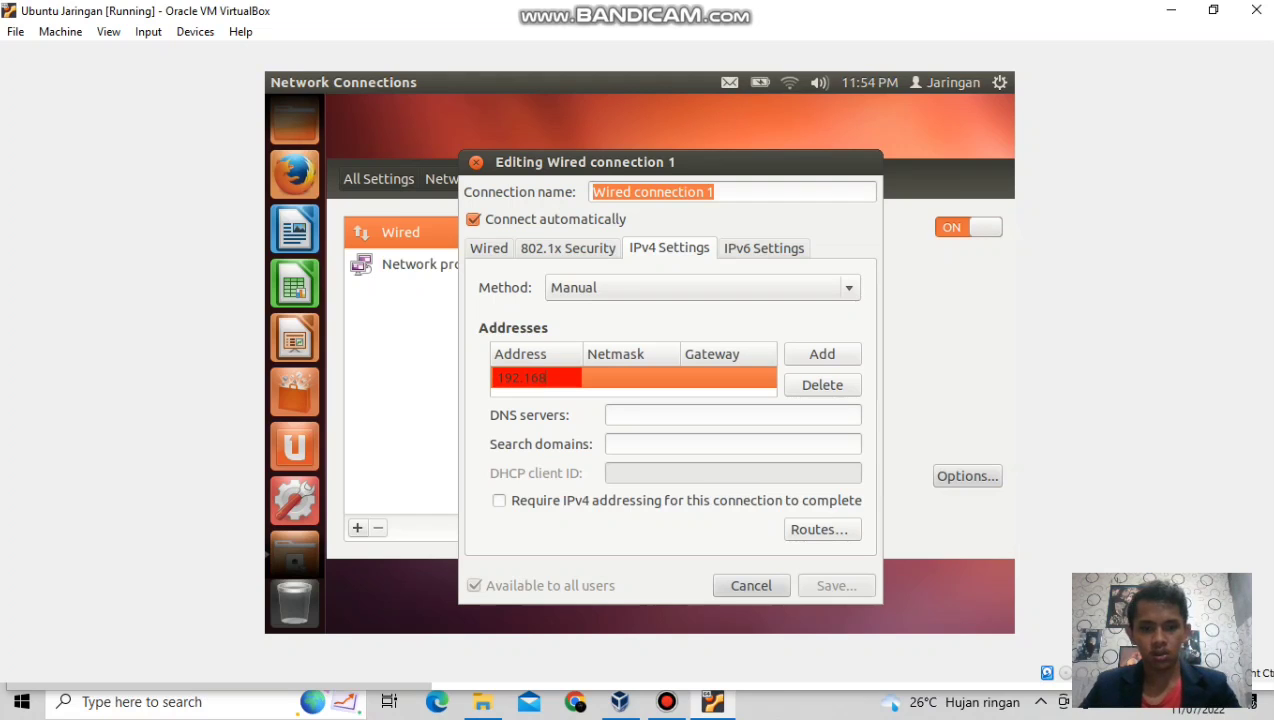
pyautogui.write('.12.1')
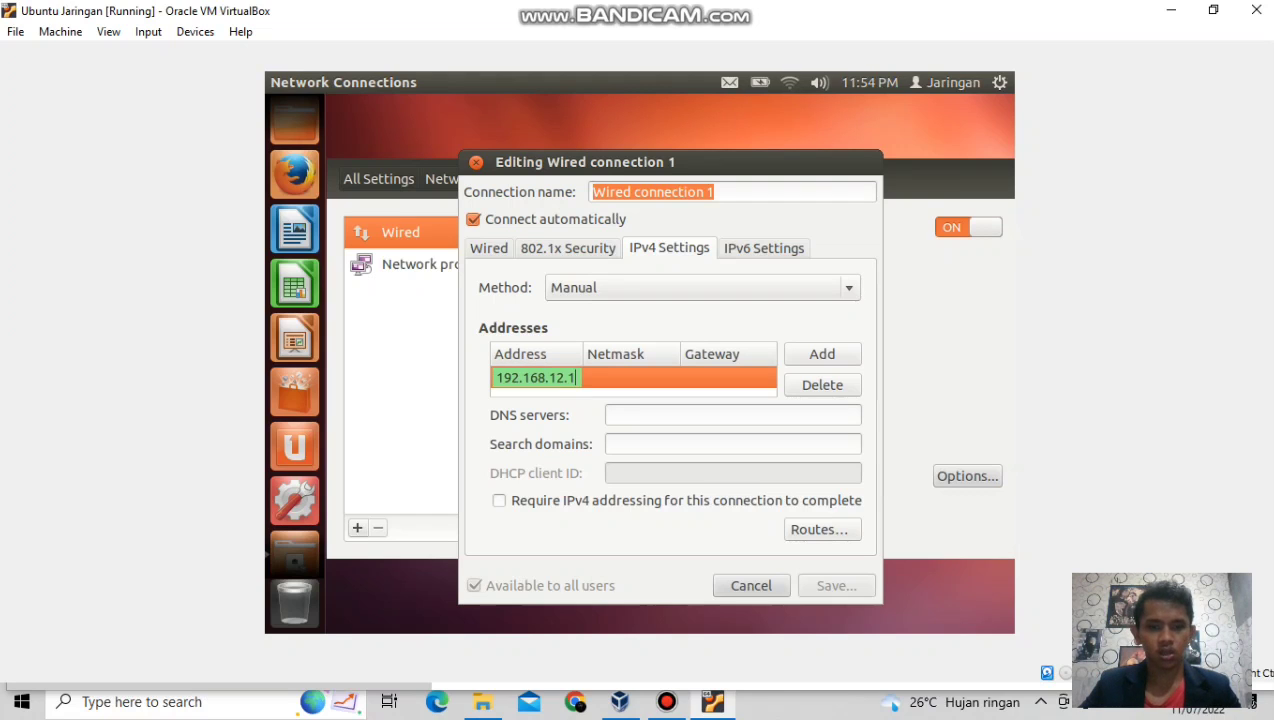
pyautogui.press('Tab')
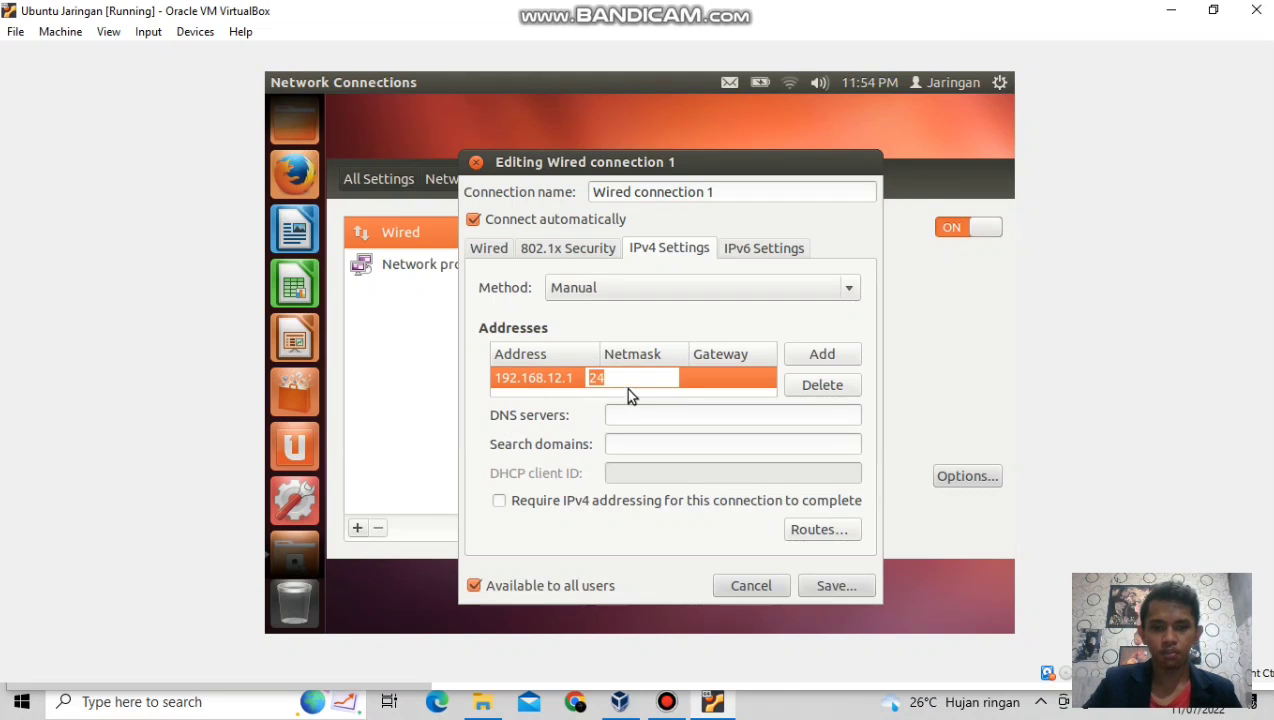
pyautogui.click(702, 381)
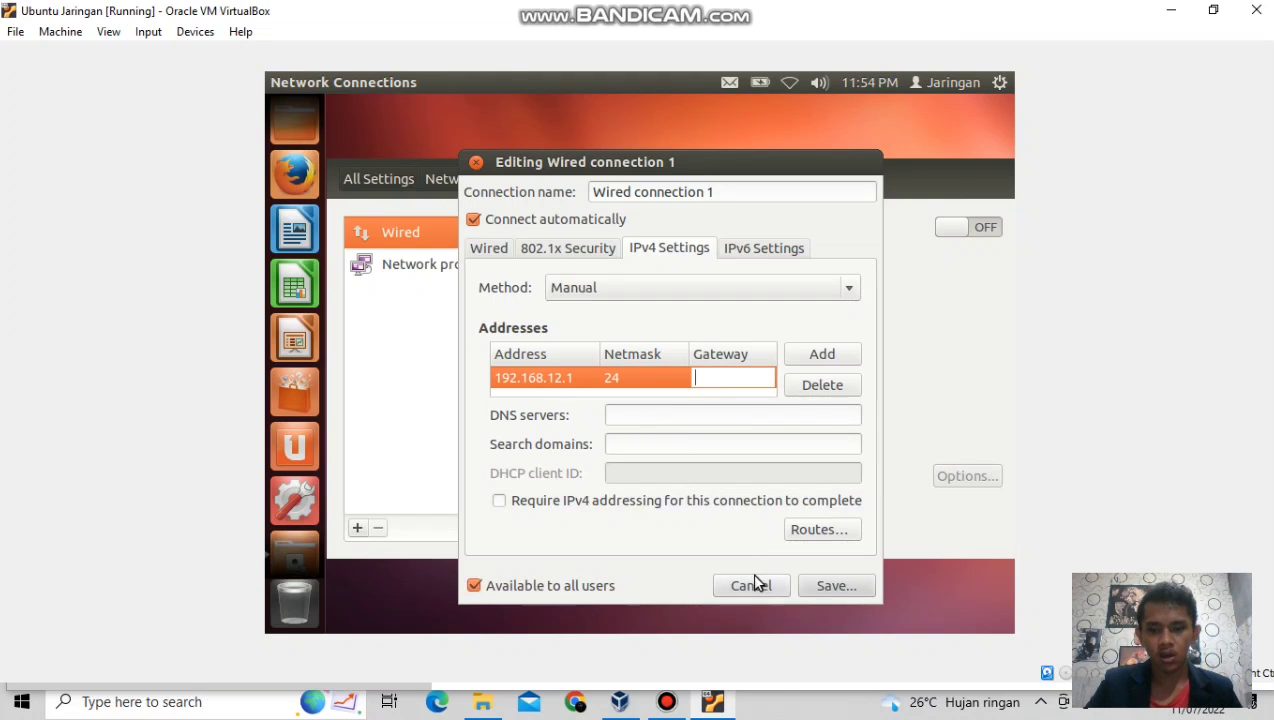
pyautogui.click(822, 591)
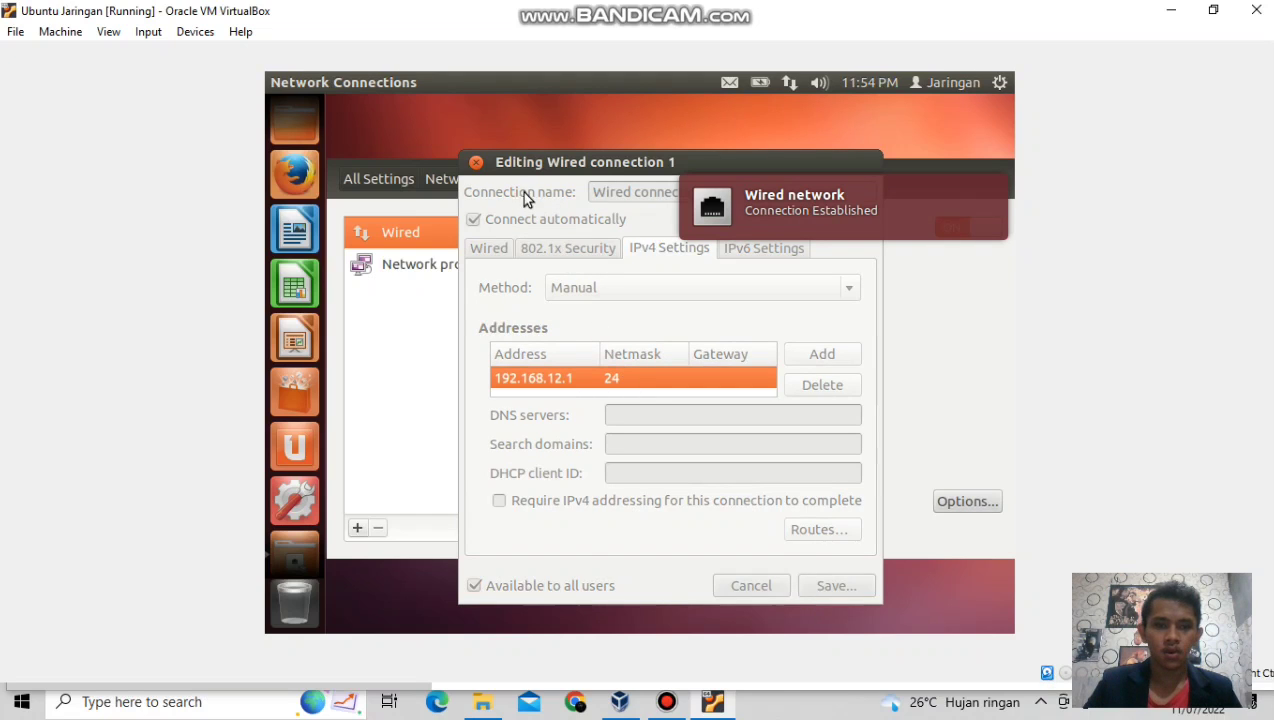
# Close the connection editor and the internal error box, then minimize the server VM window.
pyautogui.click(476, 162)
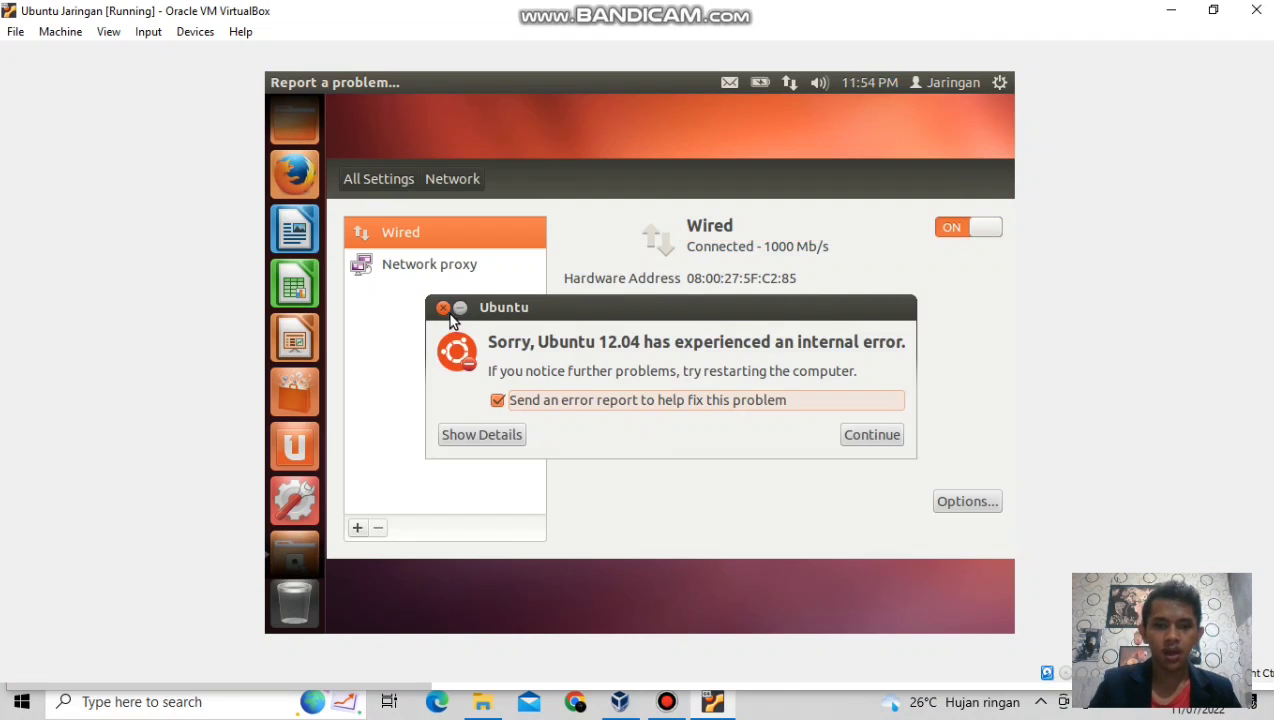
pyautogui.click(444, 309)
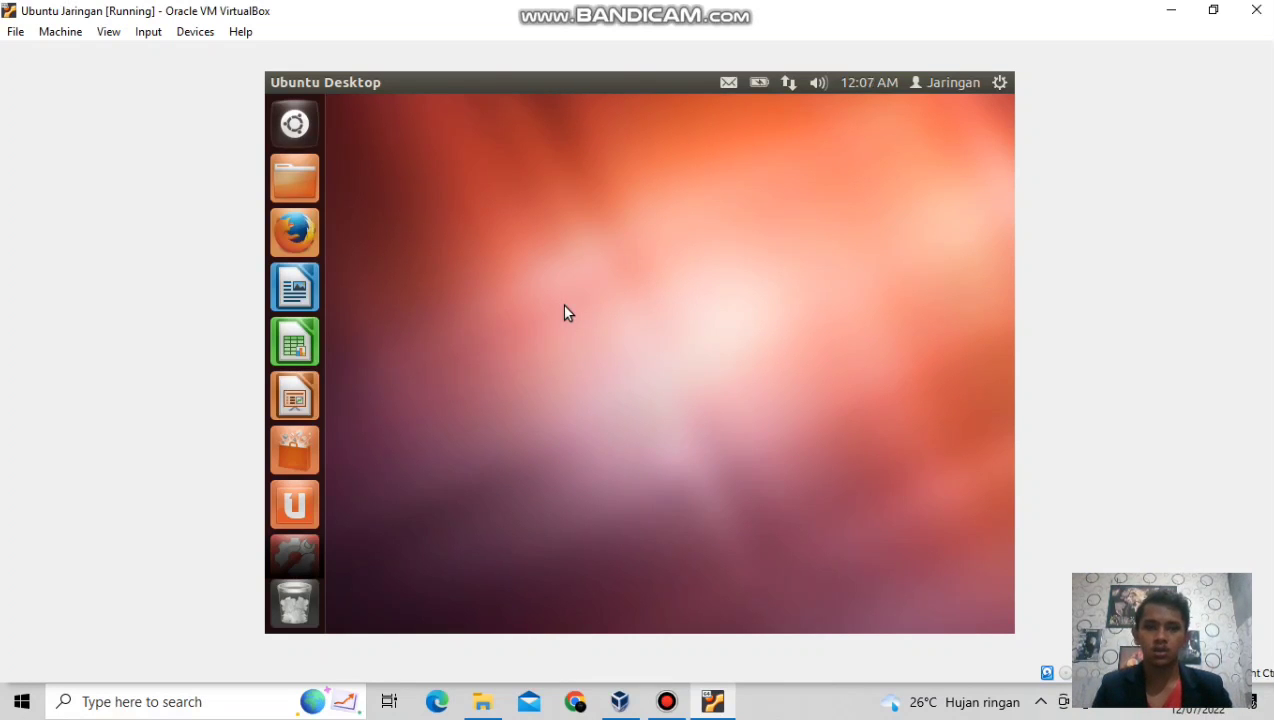
pyautogui.click(1171, 10)
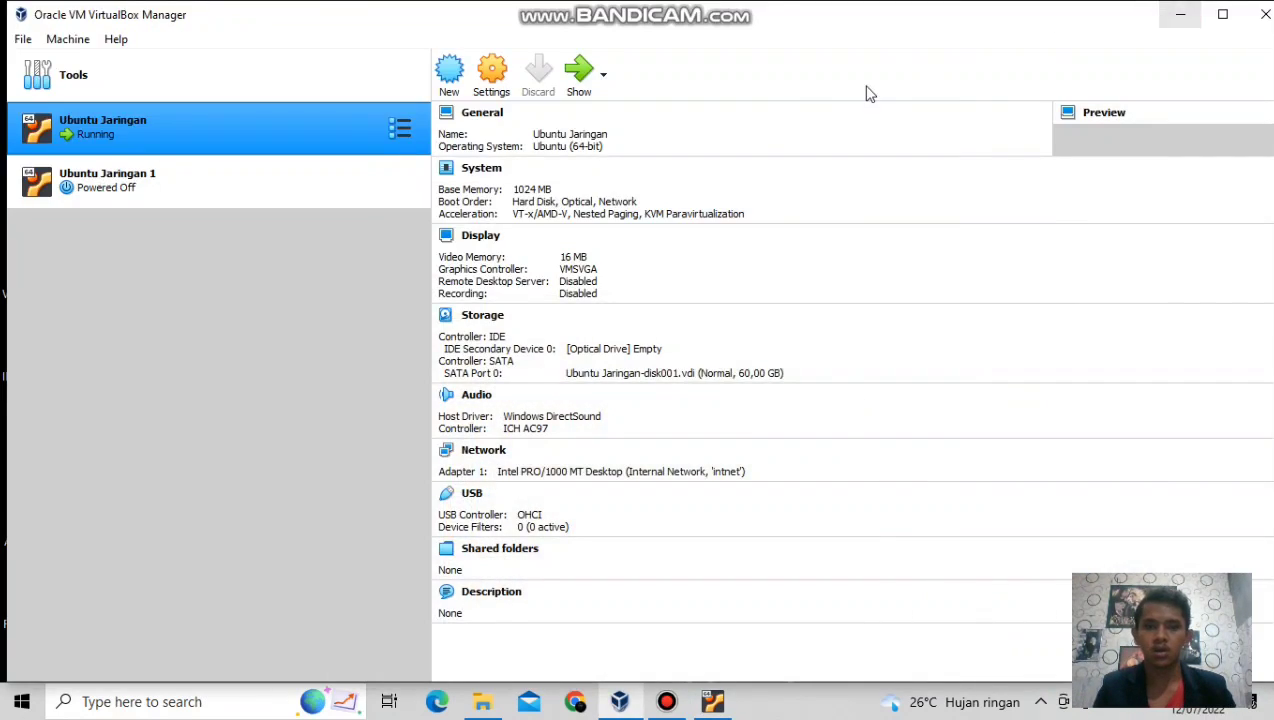
# Start Ubuntu Jaringan 1, dismiss the mouse integration bar, and log in with the account password.
pyautogui.click(123, 193)
pyautogui.click(580, 72)
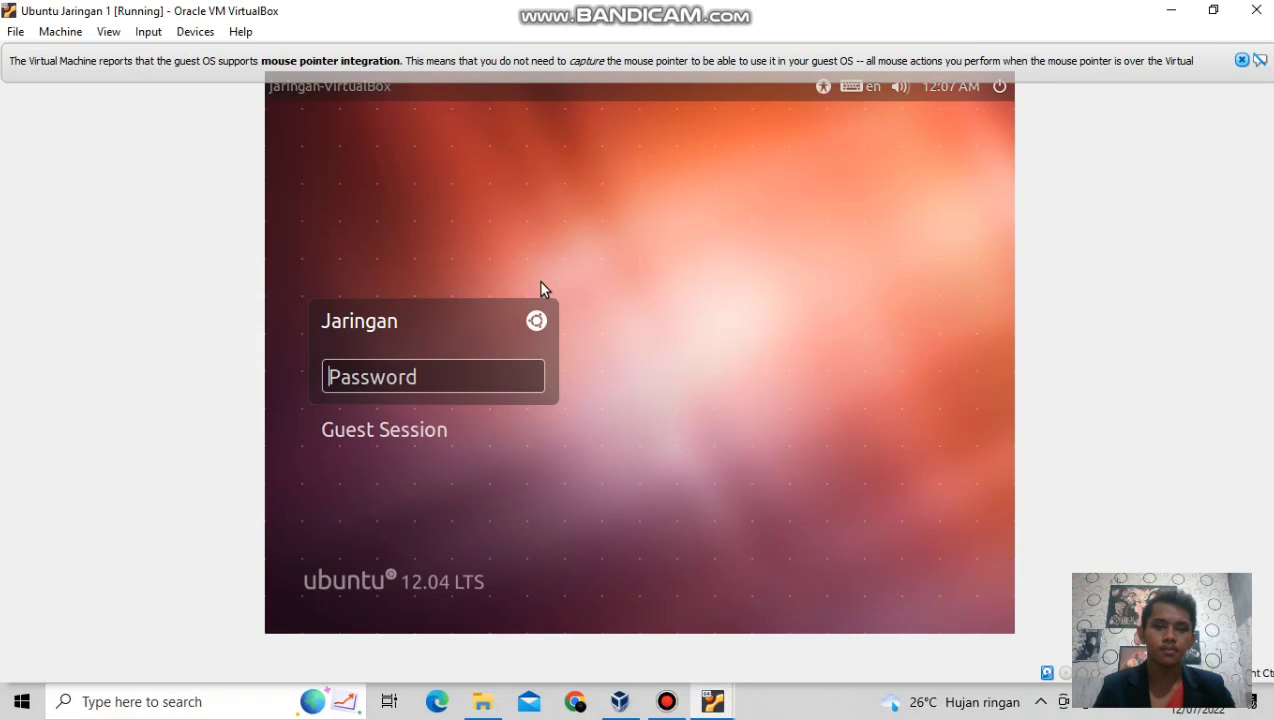
pyautogui.click(1241, 61)
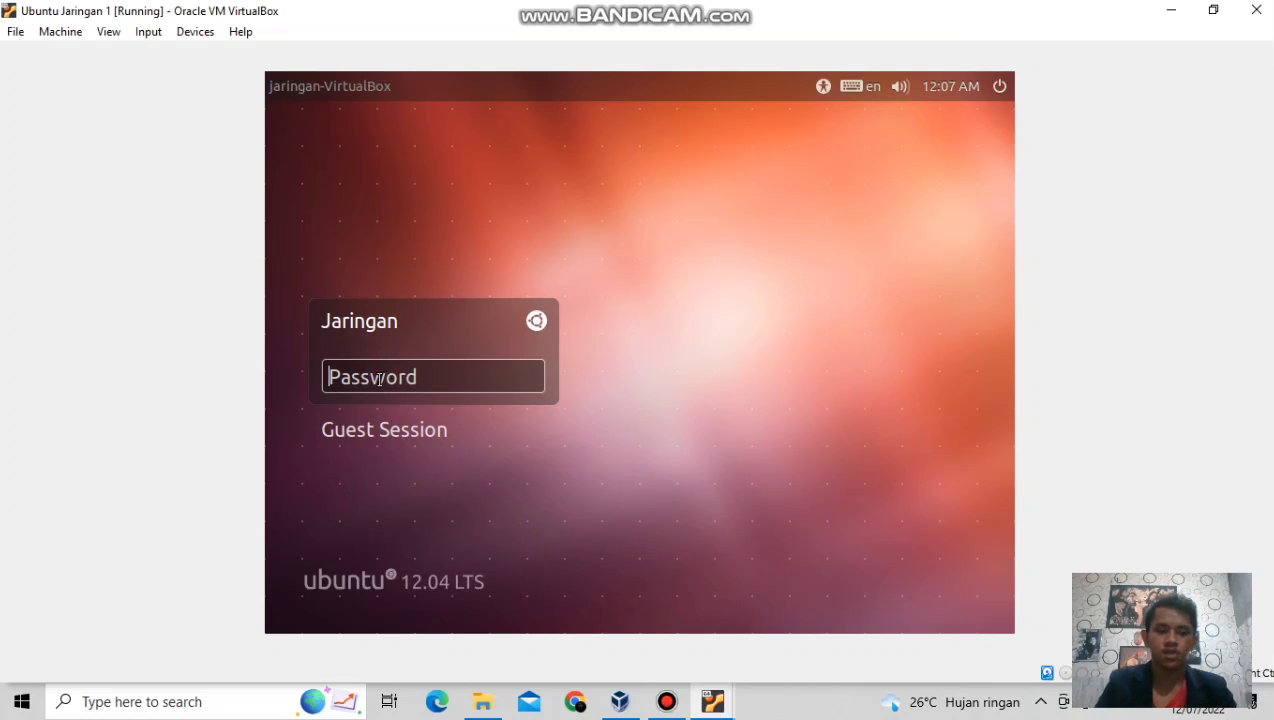
pyautogui.write('123')
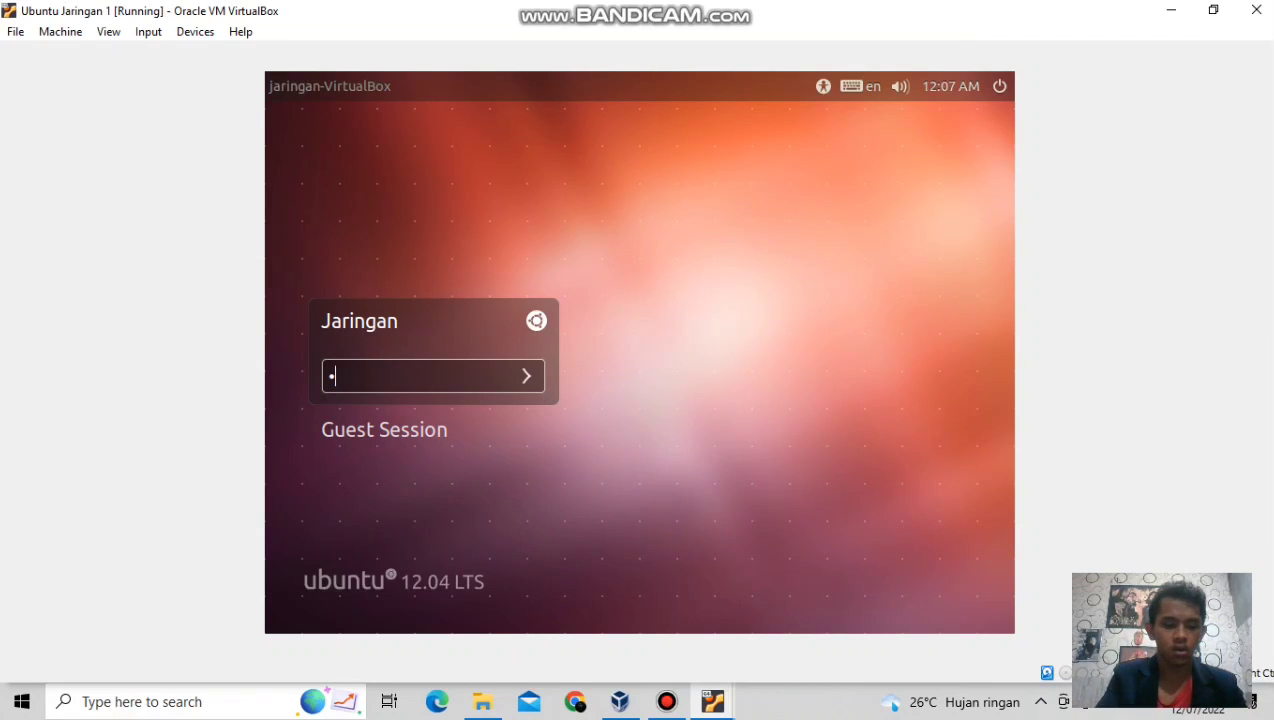
pyautogui.write('45678')
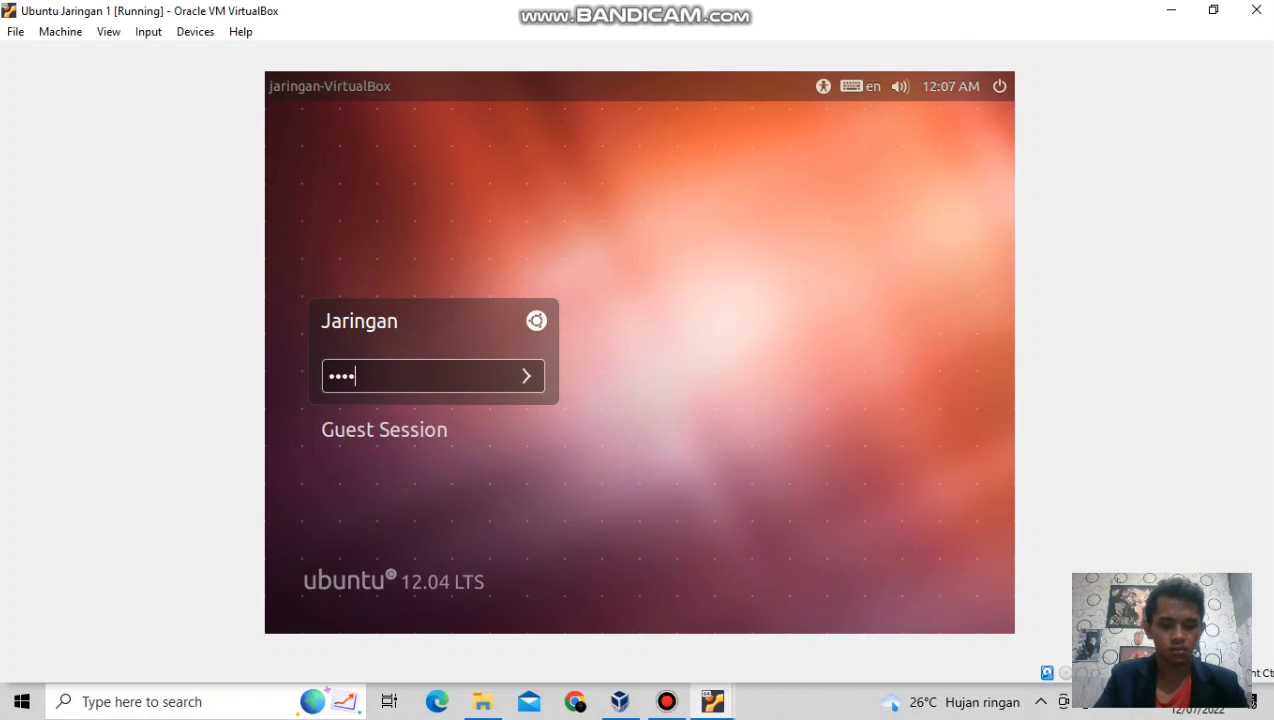
pyautogui.press('Return')
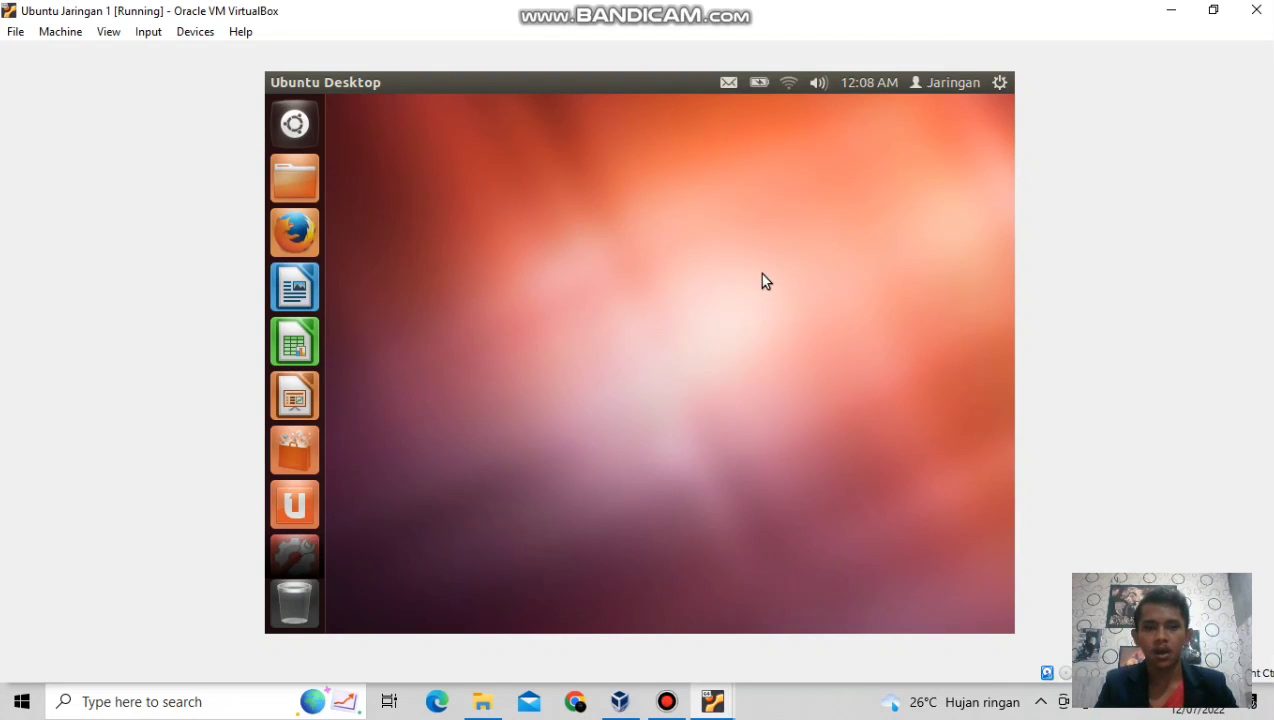
# Open System Settings > Network on the client VM and edit the wired connection.
pyautogui.click(1000, 84)
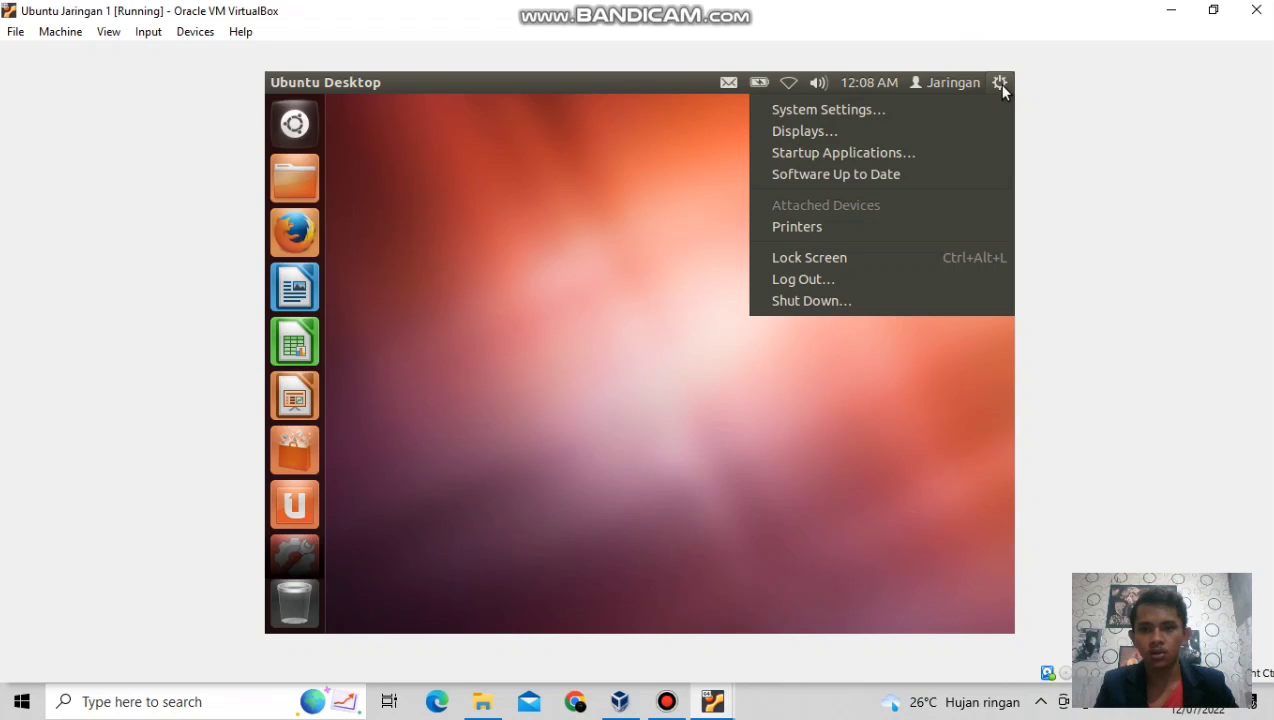
pyautogui.click(990, 111)
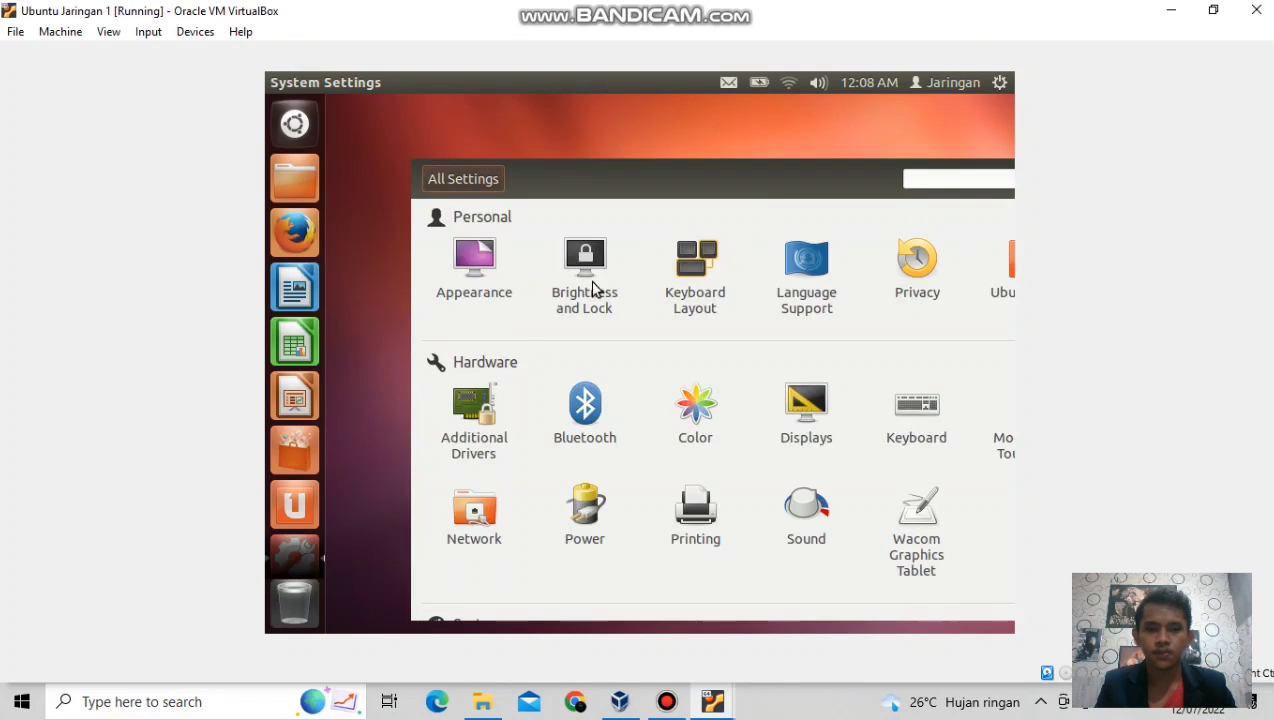
pyautogui.click(466, 511)
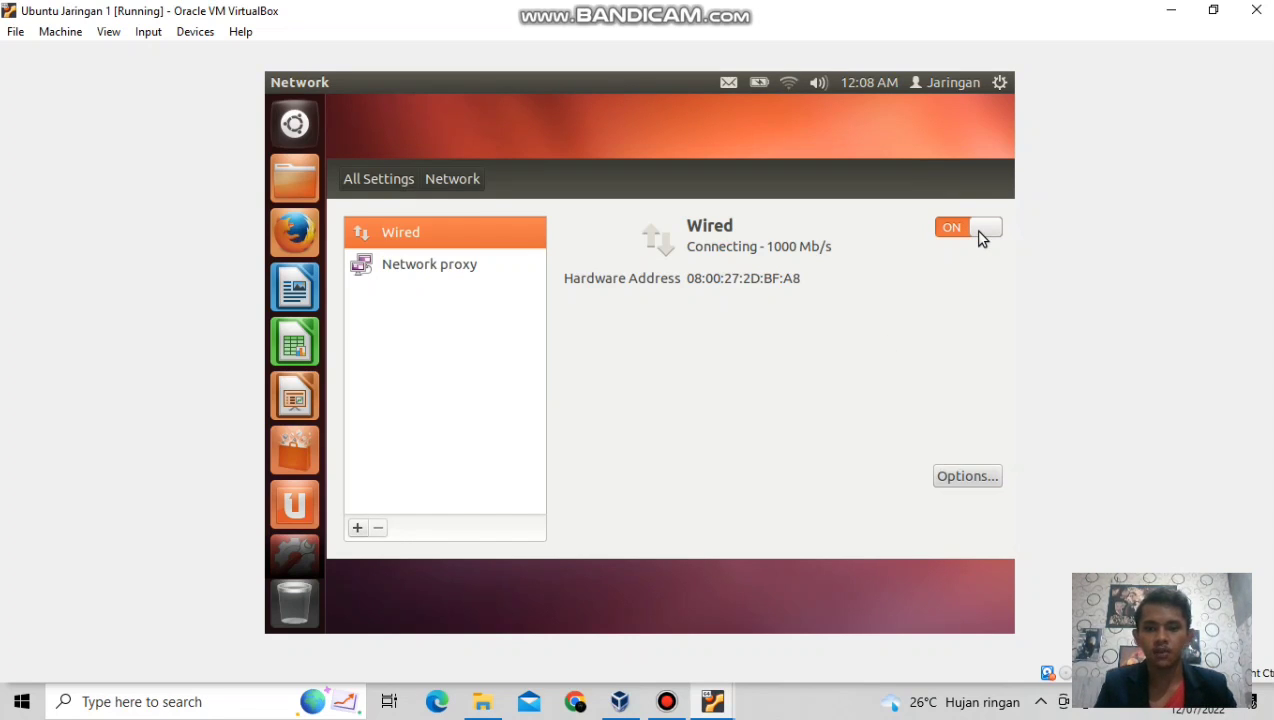
pyautogui.click(958, 479)
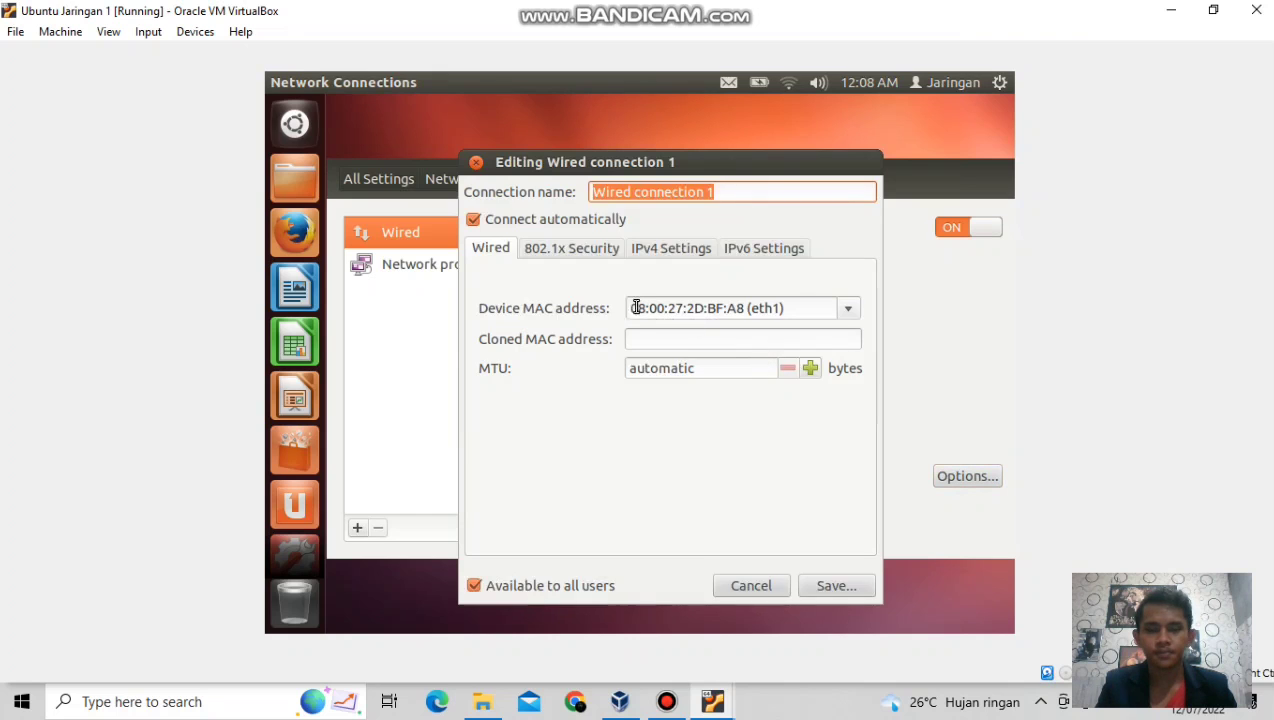
# Set the client's IPv4 to Manual with address 192.168.12.2, netmask 24, and save.
pyautogui.click(668, 256)
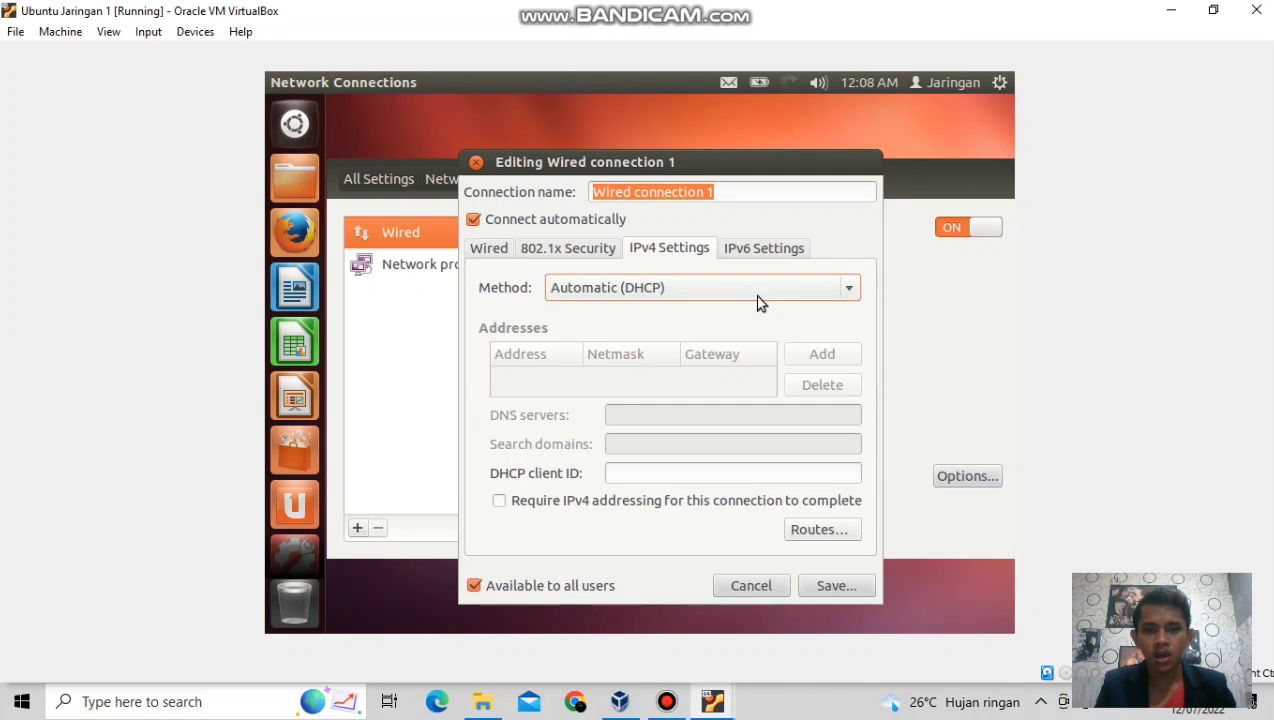
pyautogui.click(847, 294)
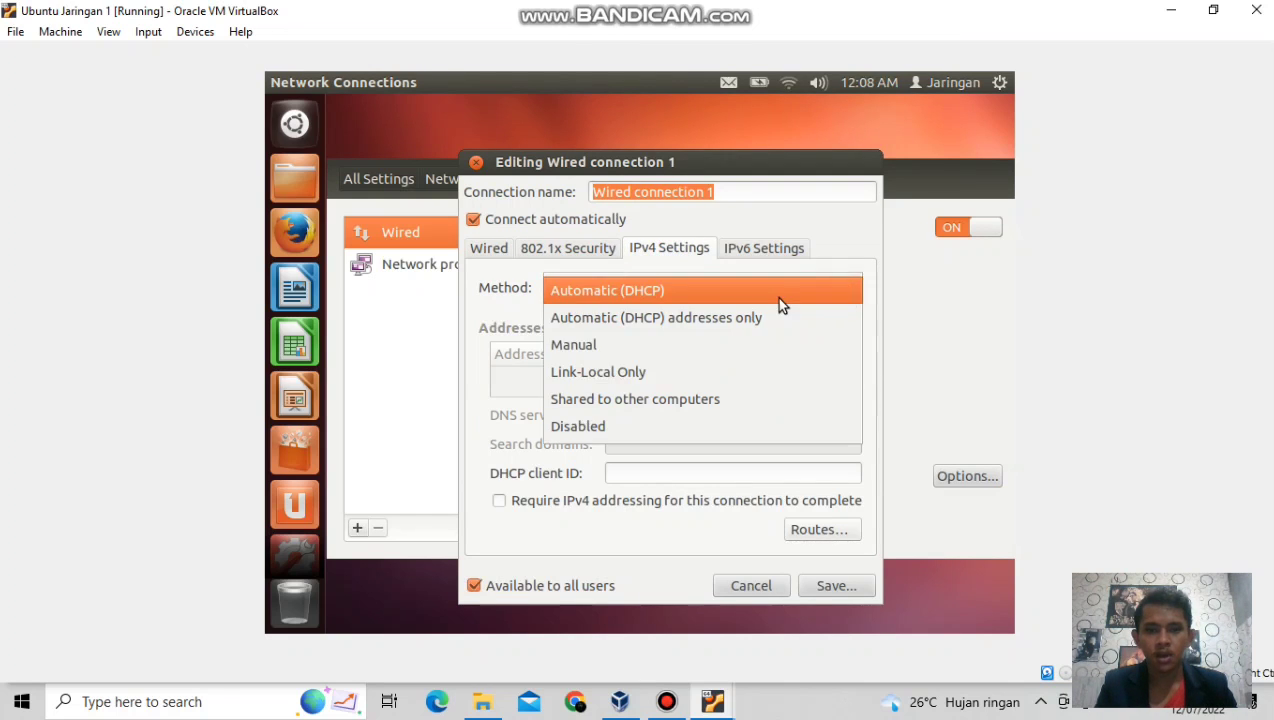
pyautogui.click(610, 342)
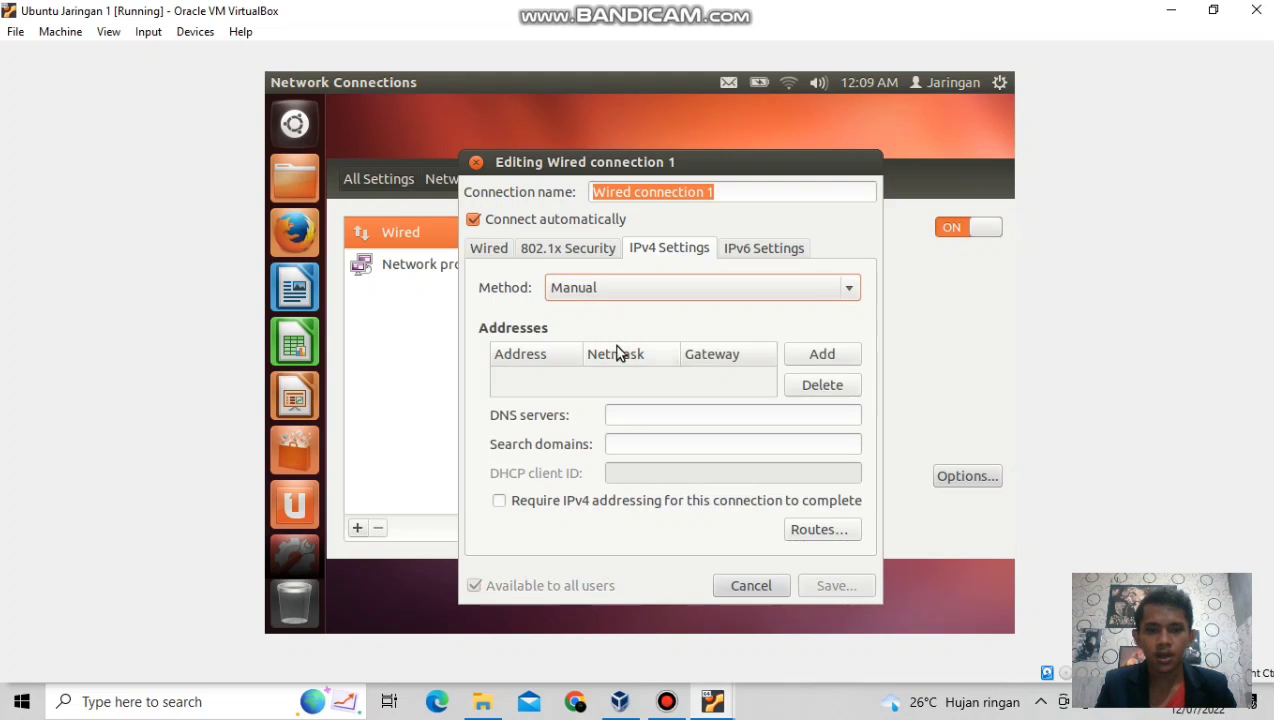
pyautogui.click(810, 364)
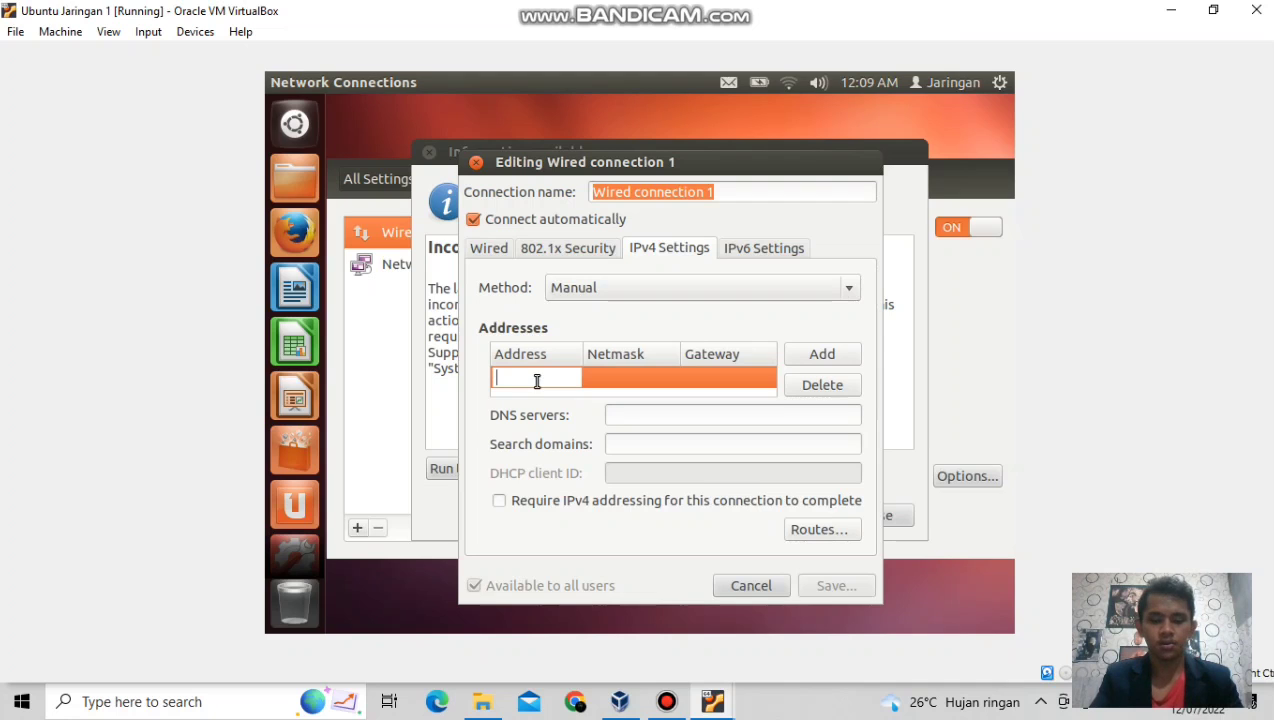
pyautogui.write('192')
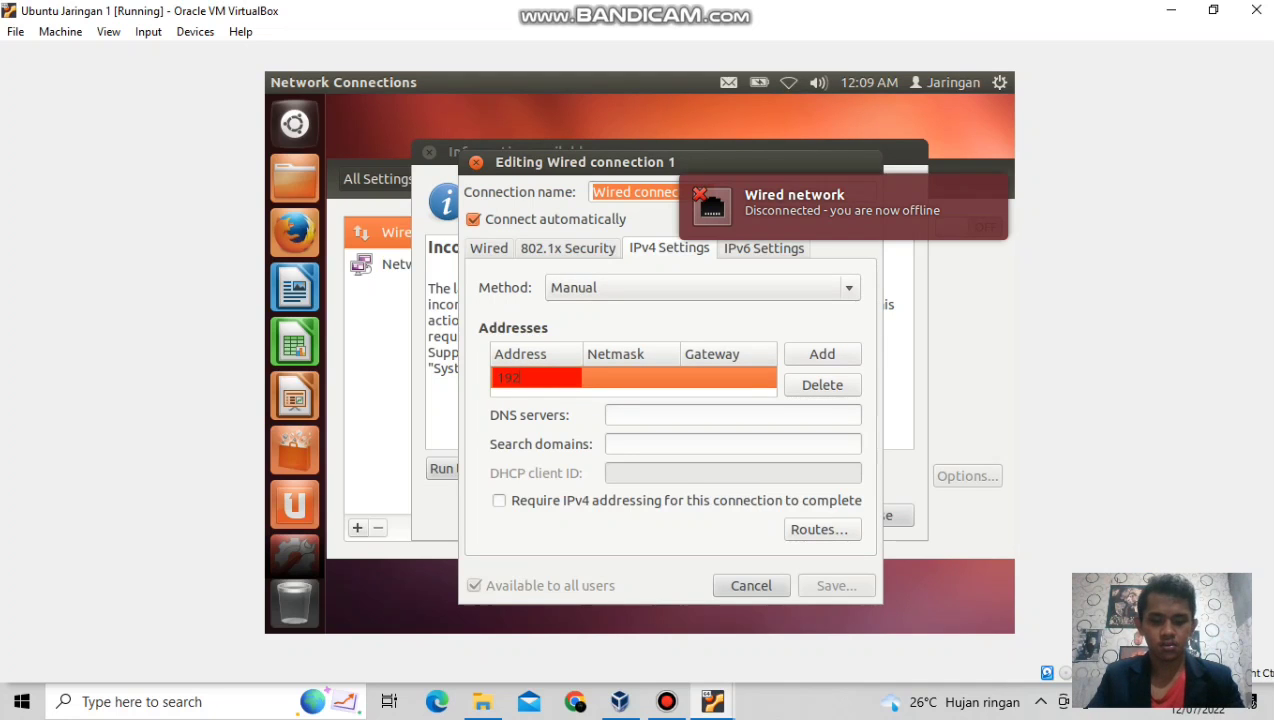
pyautogui.write('.168.')
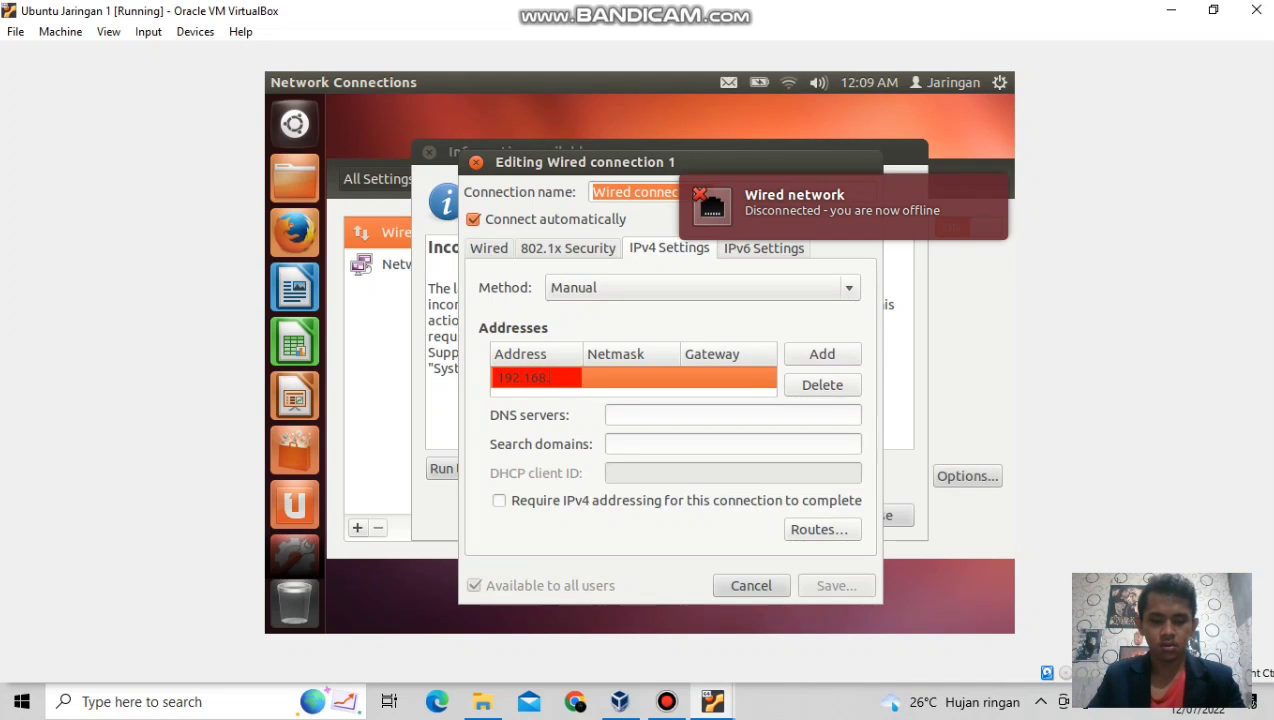
pyautogui.write('12.1')
pyautogui.press('BackSpace')
pyautogui.write('2')
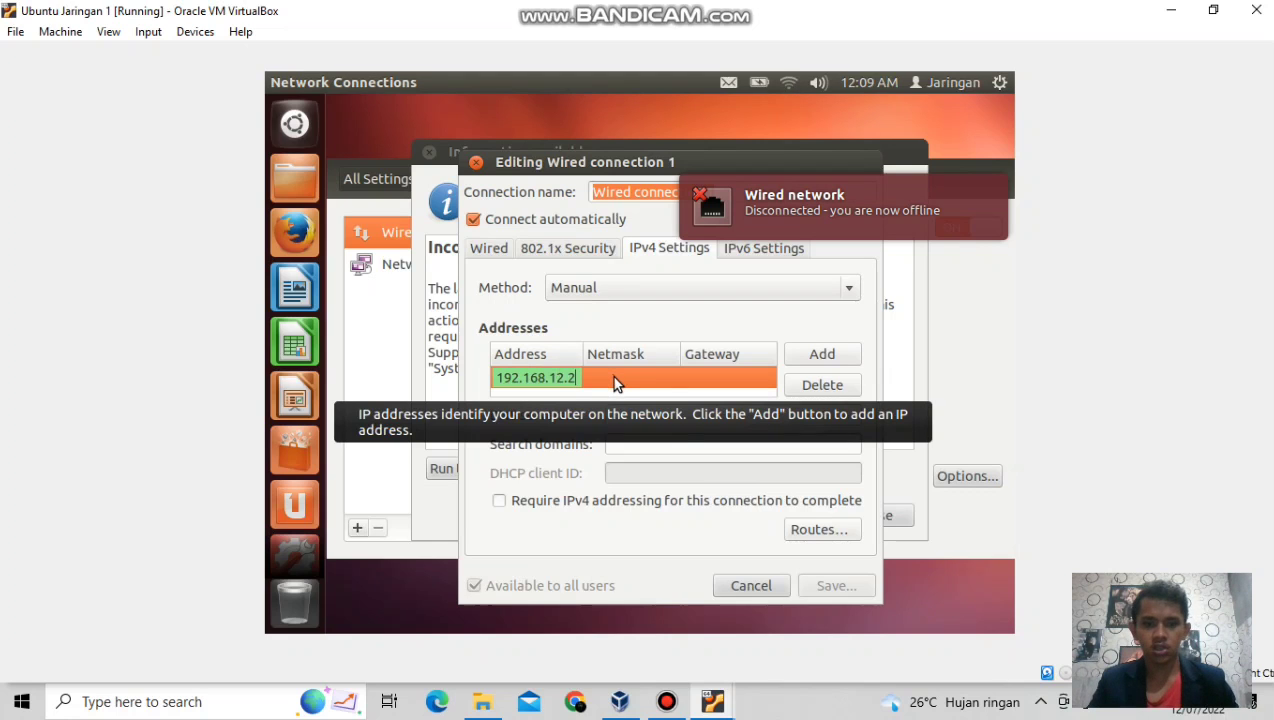
pyautogui.press('Tab')
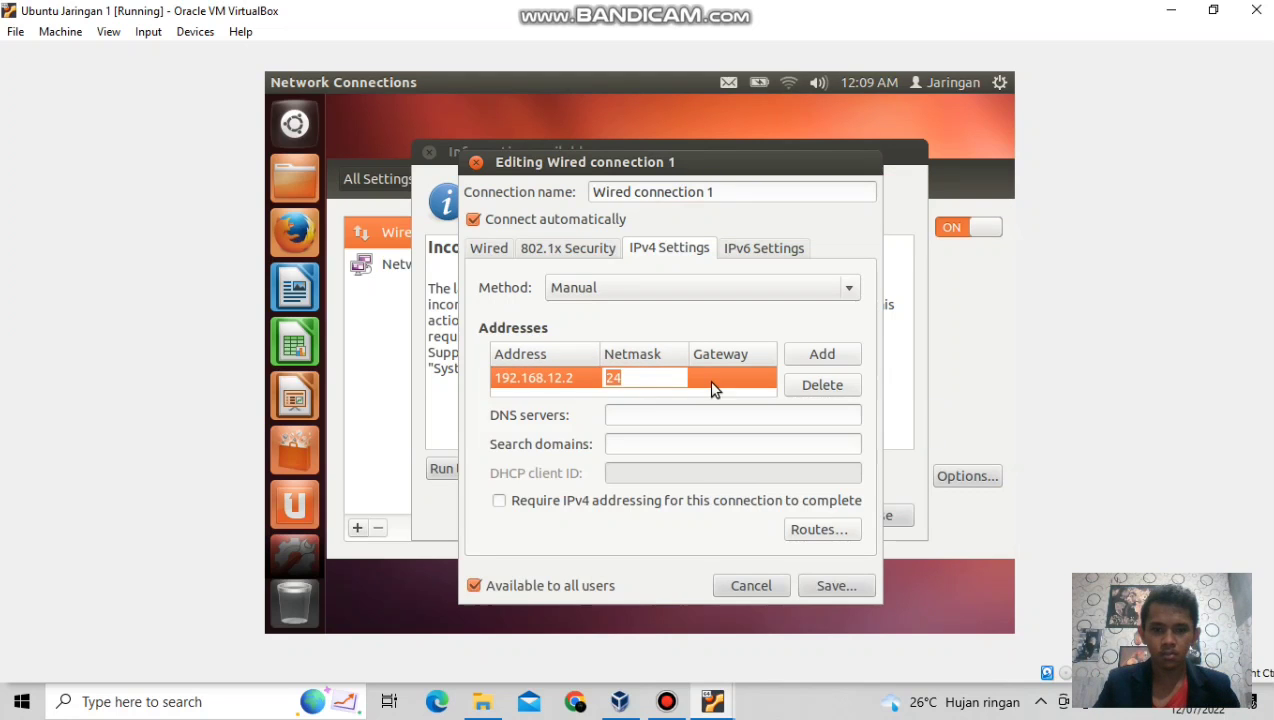
pyautogui.press('Tab')
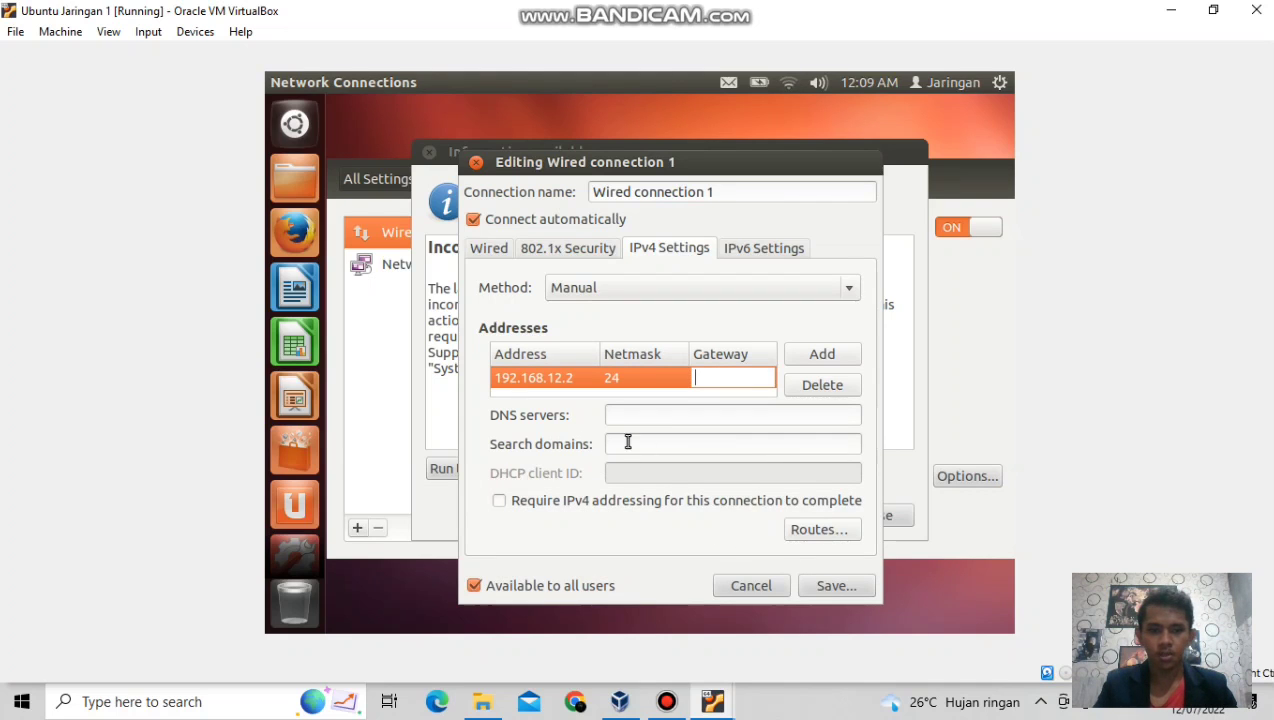
pyautogui.click(824, 587)
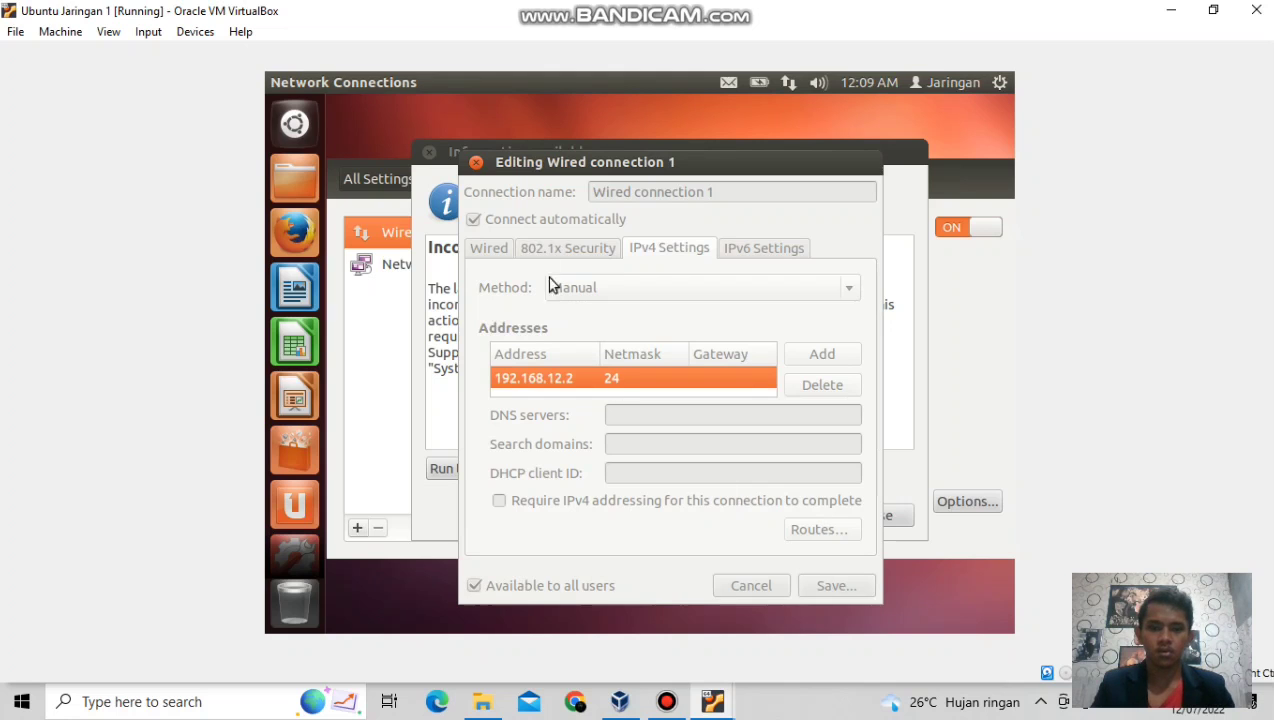
# Close the connection editor, the information and error dialogs, and the Network settings window.
pyautogui.click(476, 163)
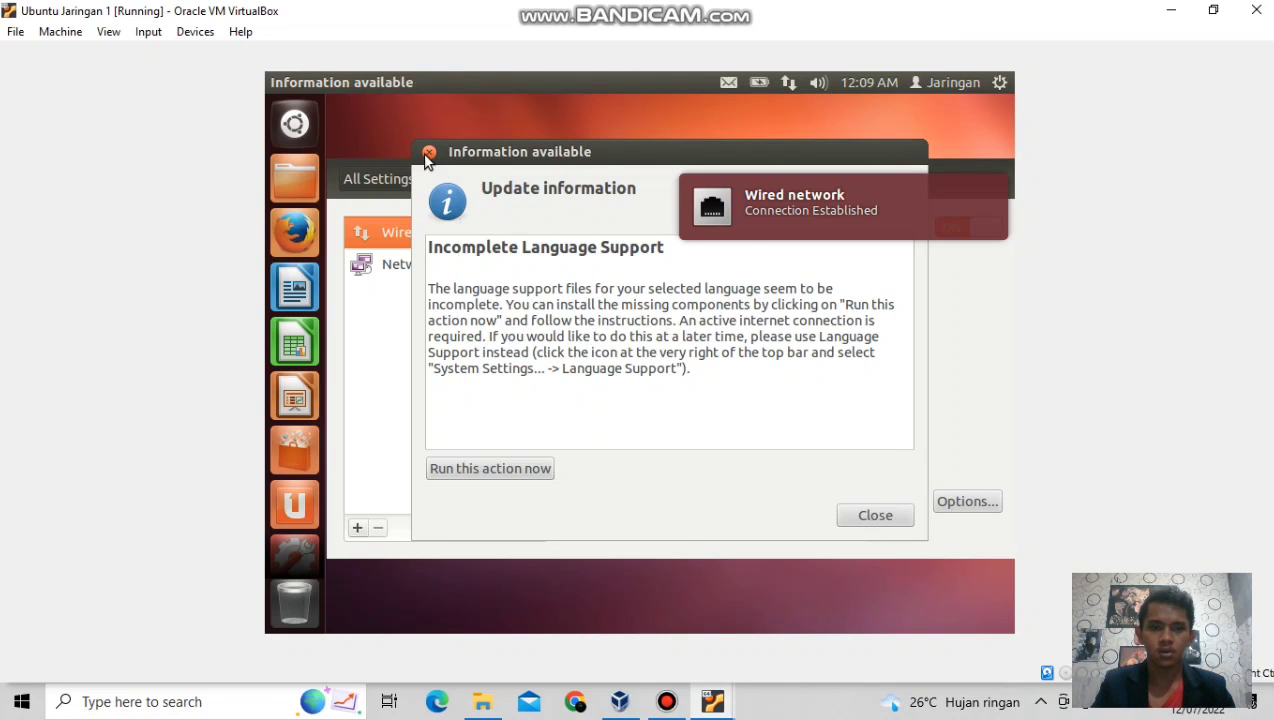
pyautogui.click(428, 154)
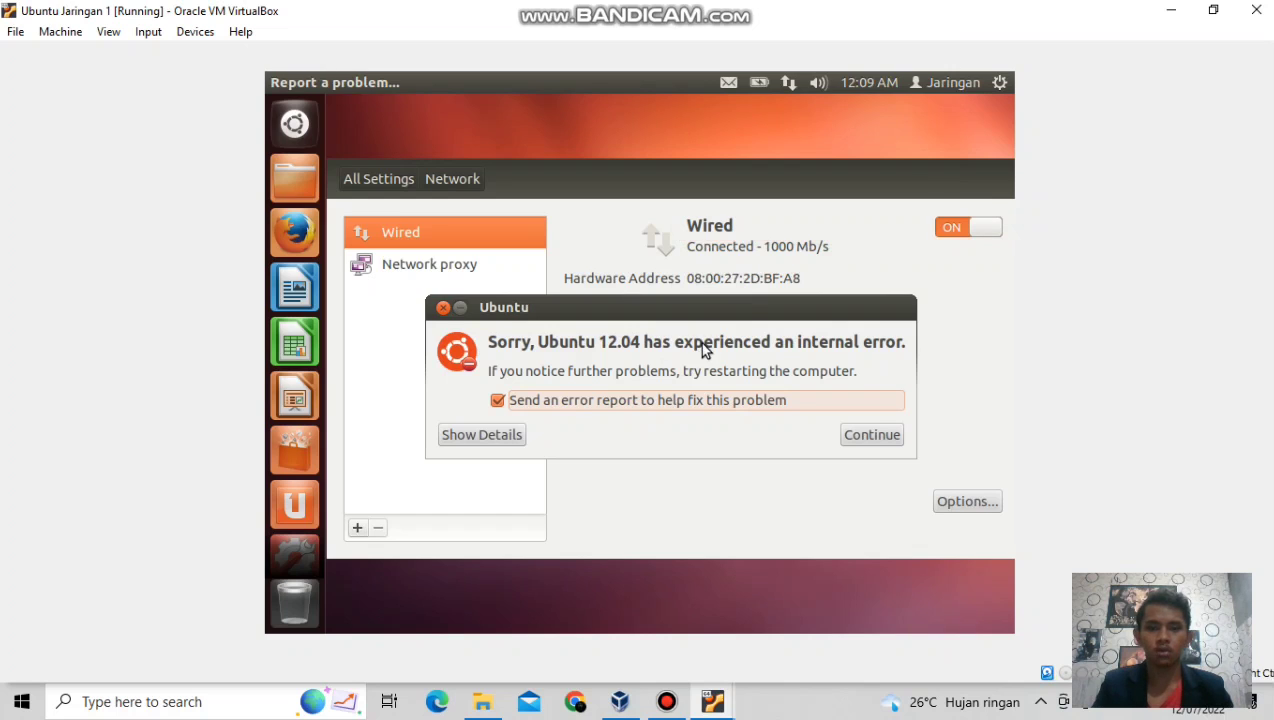
pyautogui.click(443, 308)
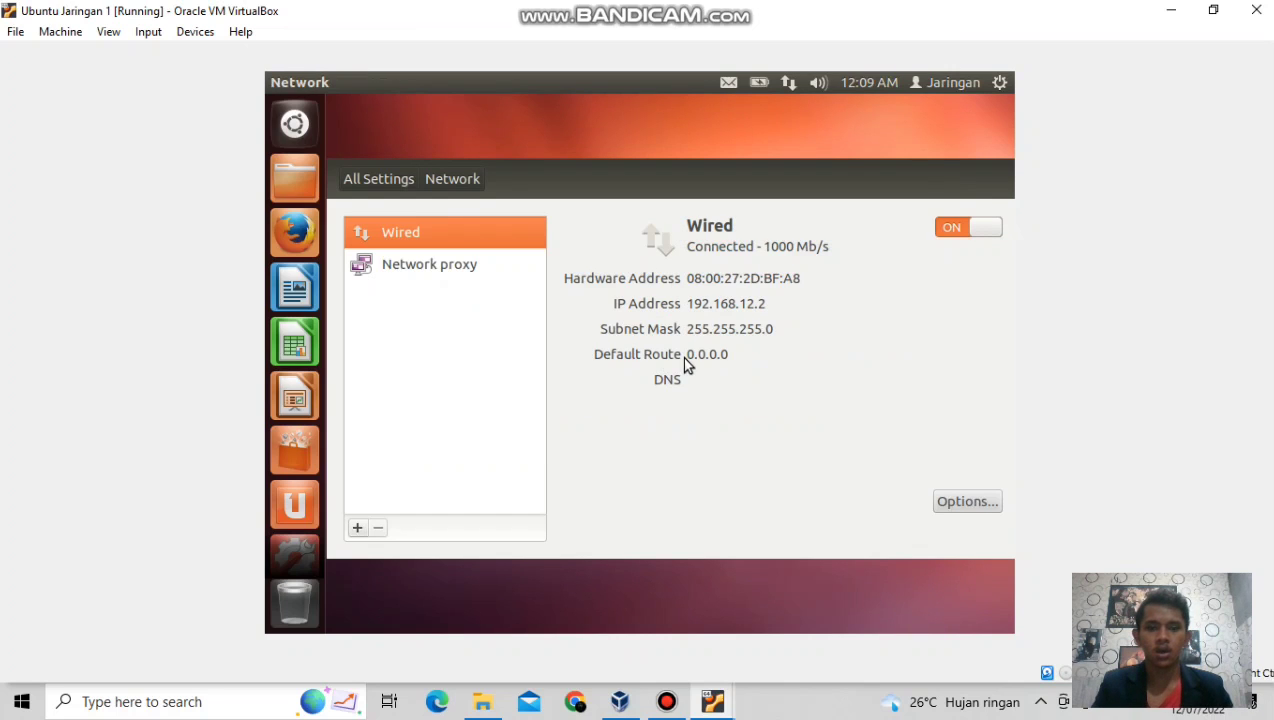
pyautogui.moveTo(287, 88)
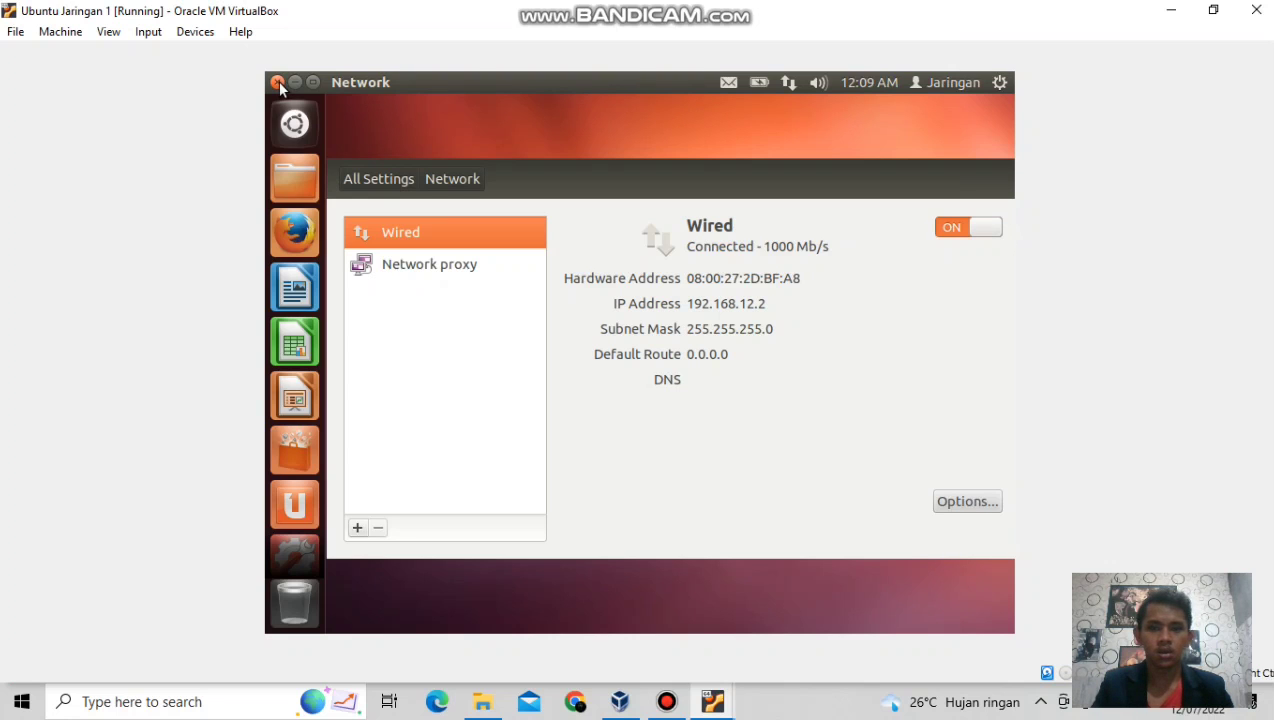
pyautogui.click(278, 82)
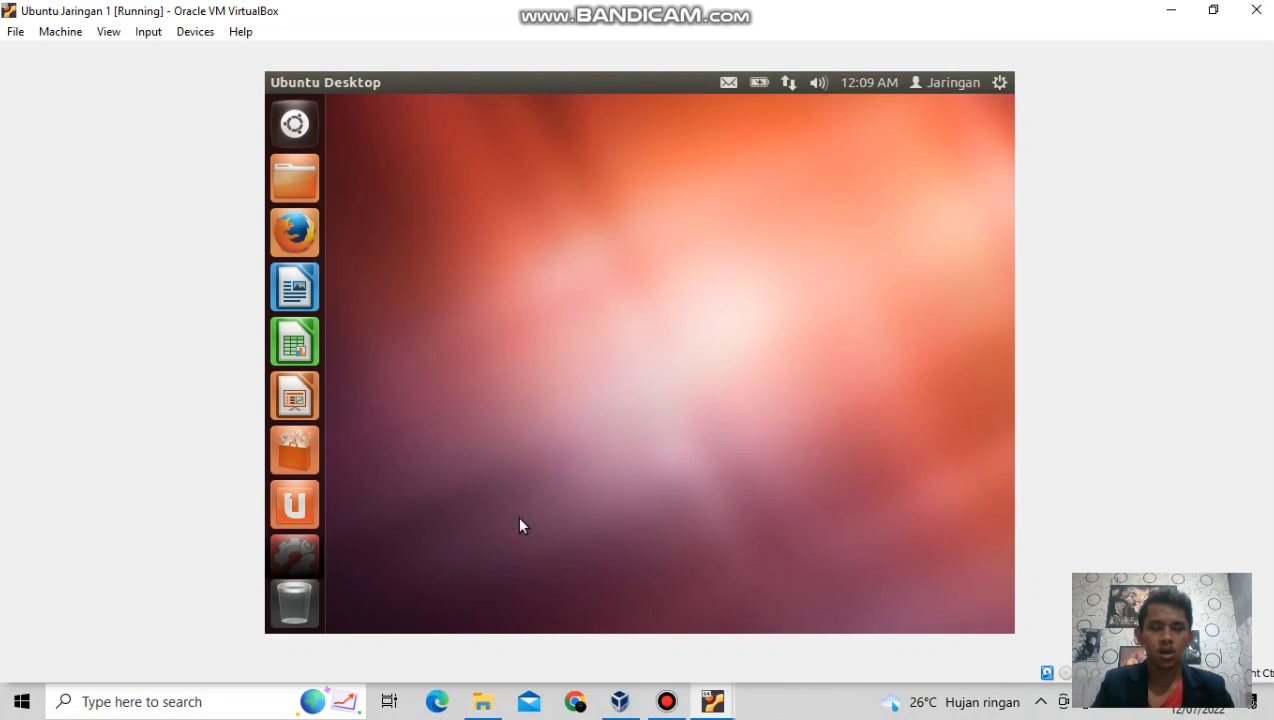
# Launch Terminal from the Dash, run ping 192.168.12.1 to confirm replies, then close the terminal.
pyautogui.click(297, 123)
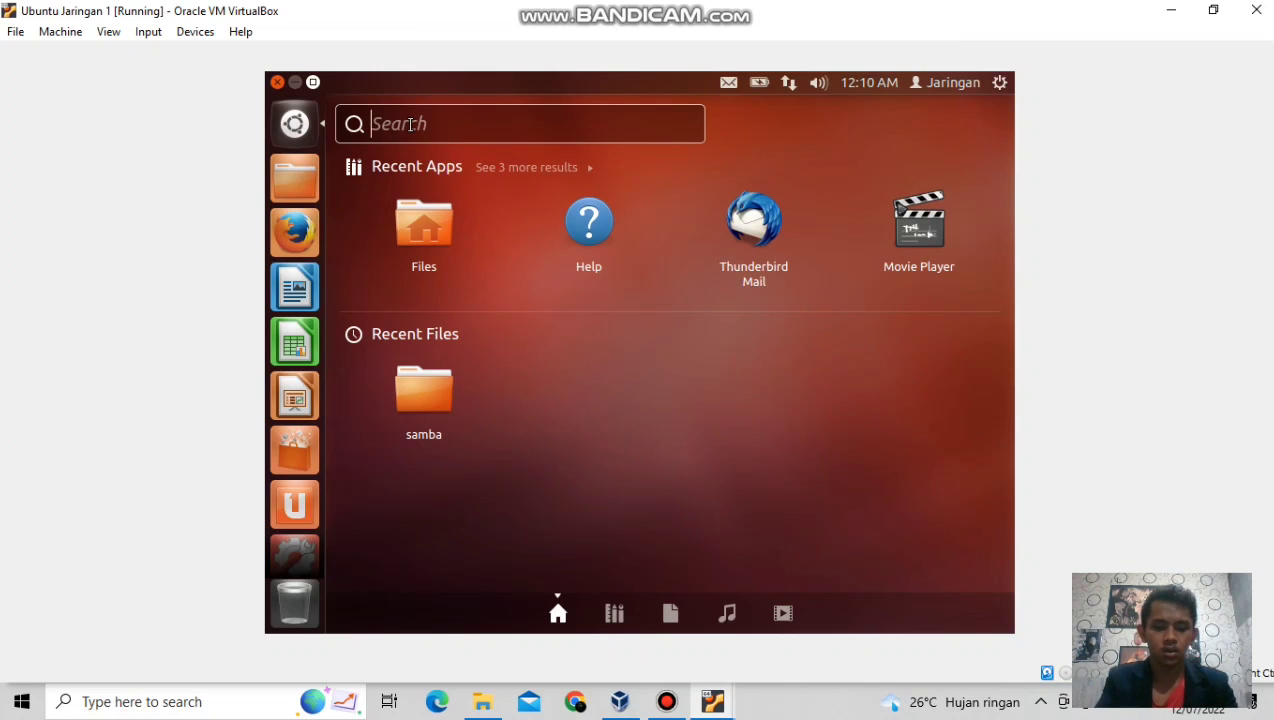
pyautogui.write('ter')
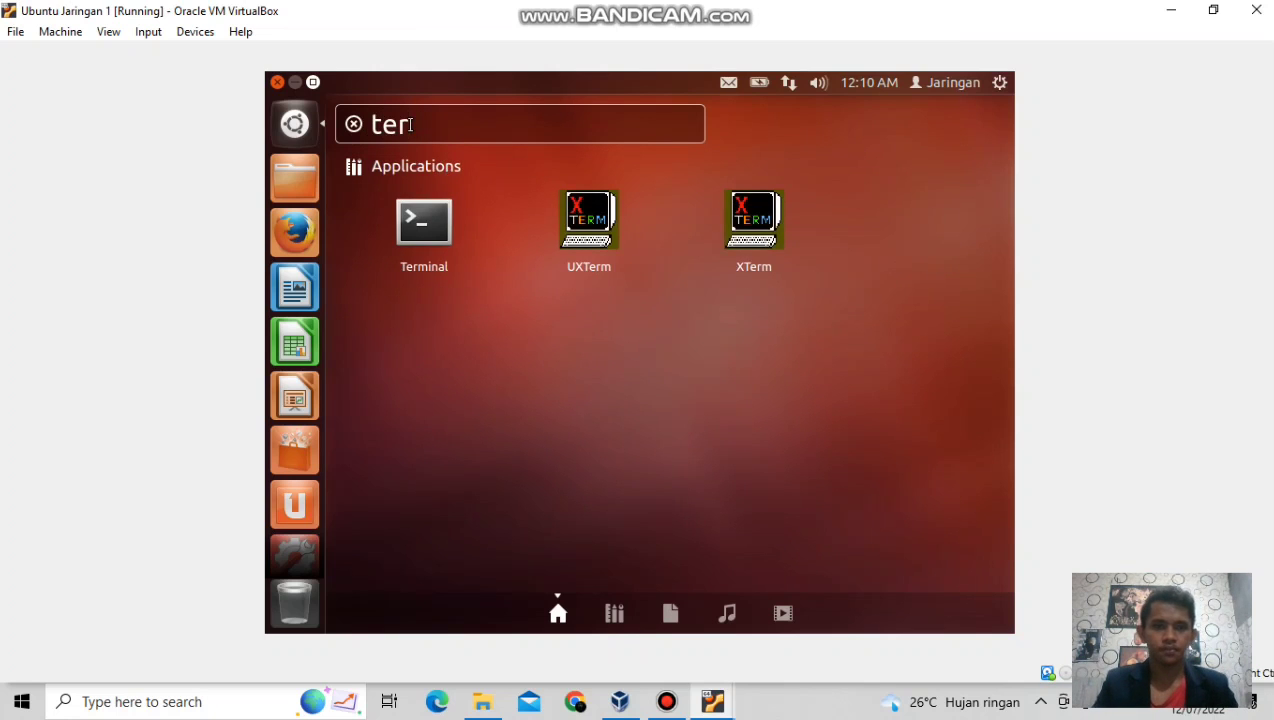
pyautogui.click(425, 214)
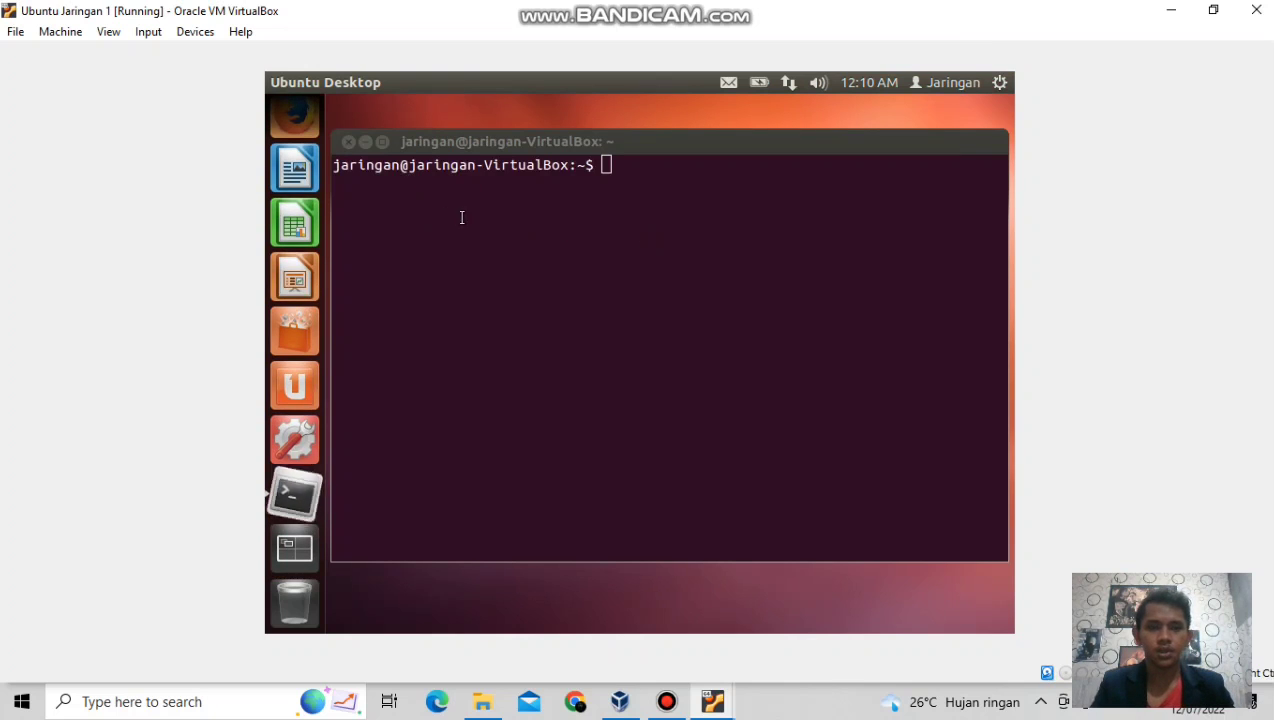
pyautogui.write('ping ')
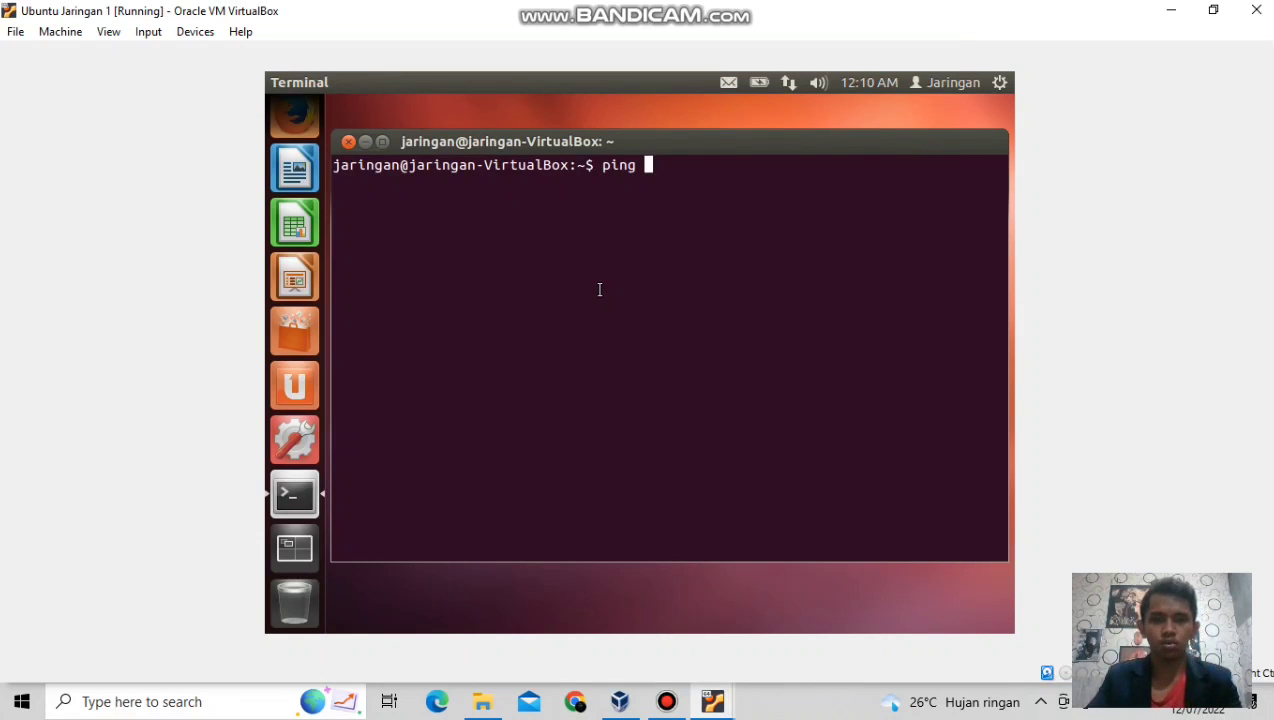
pyautogui.write('192.')
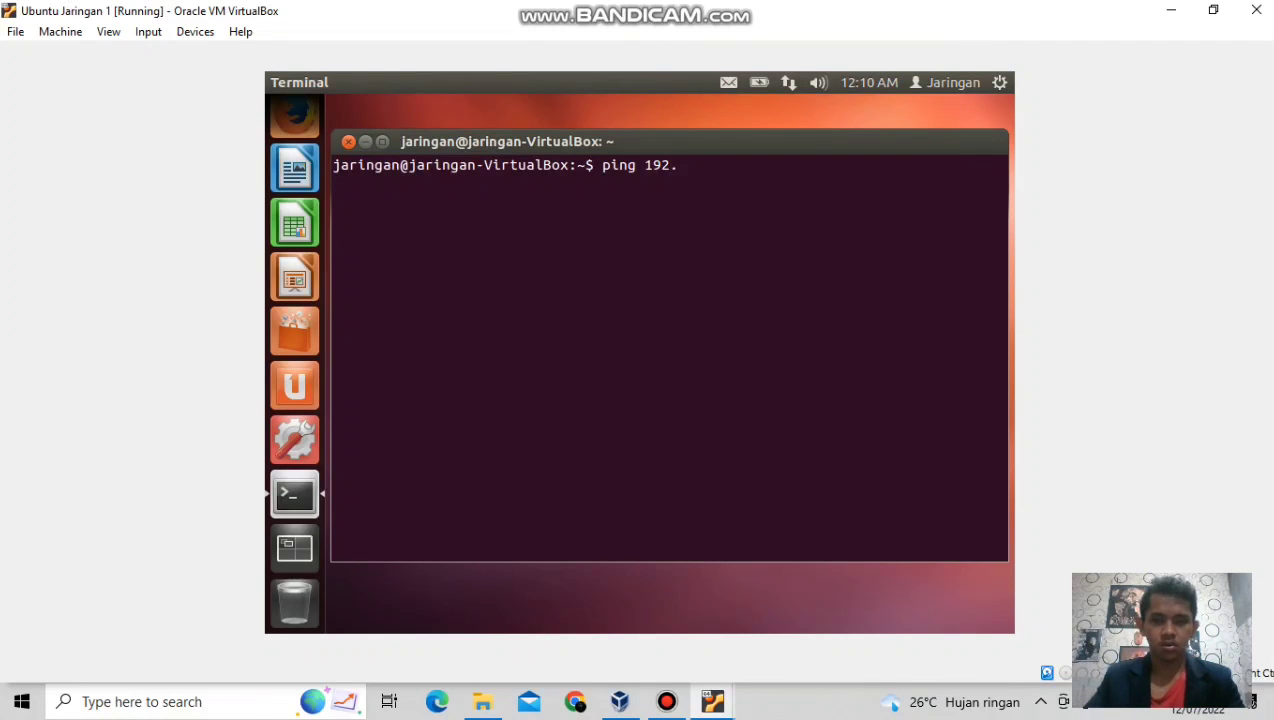
pyautogui.write('168')
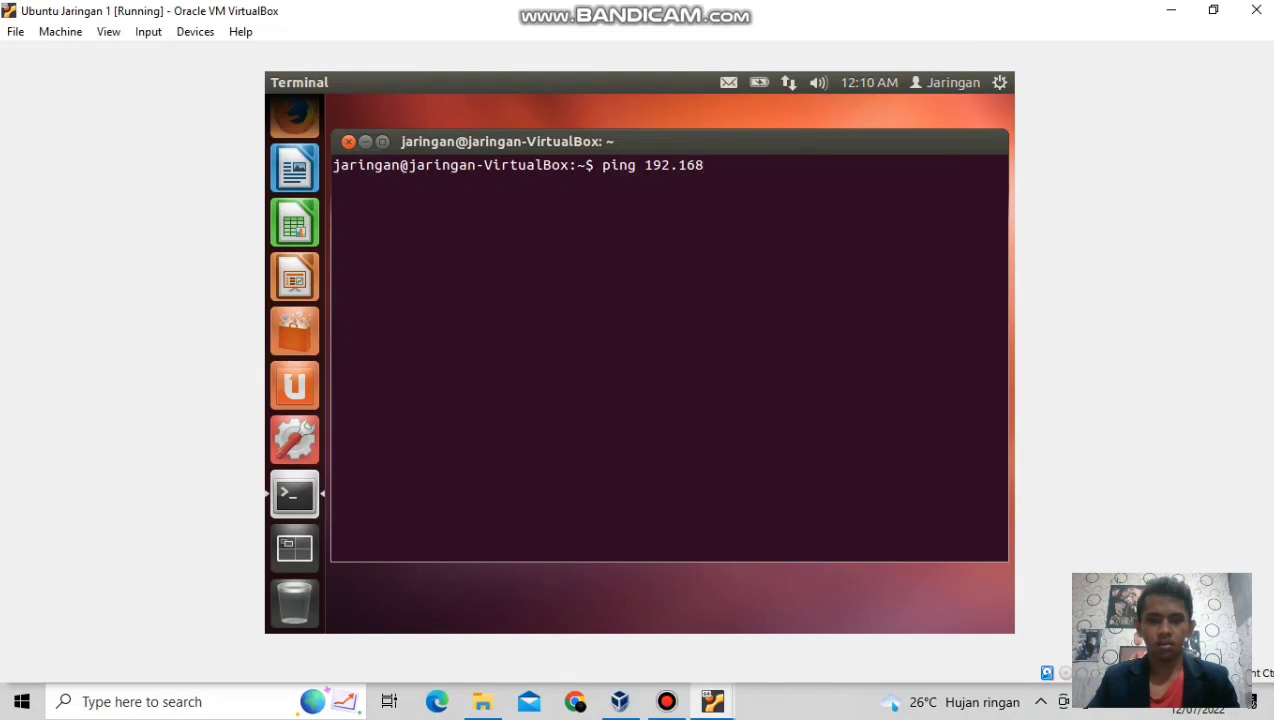
pyautogui.write('.12.1')
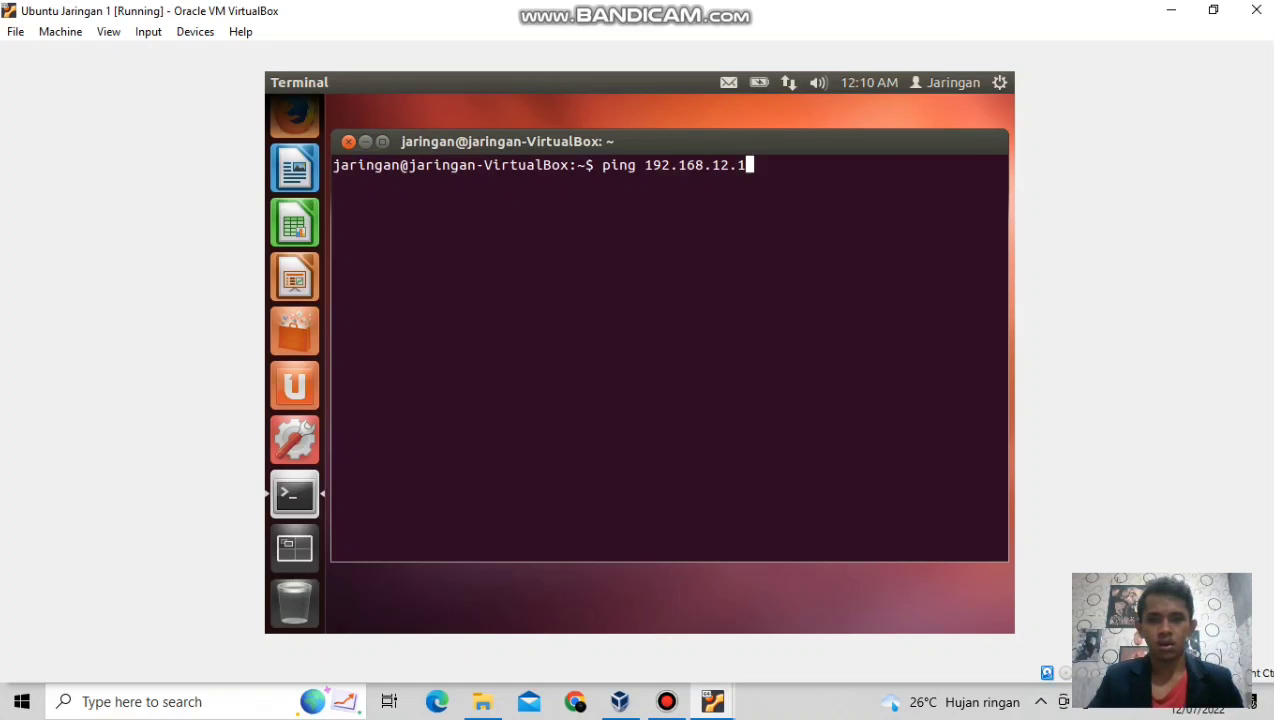
pyautogui.press('Return')
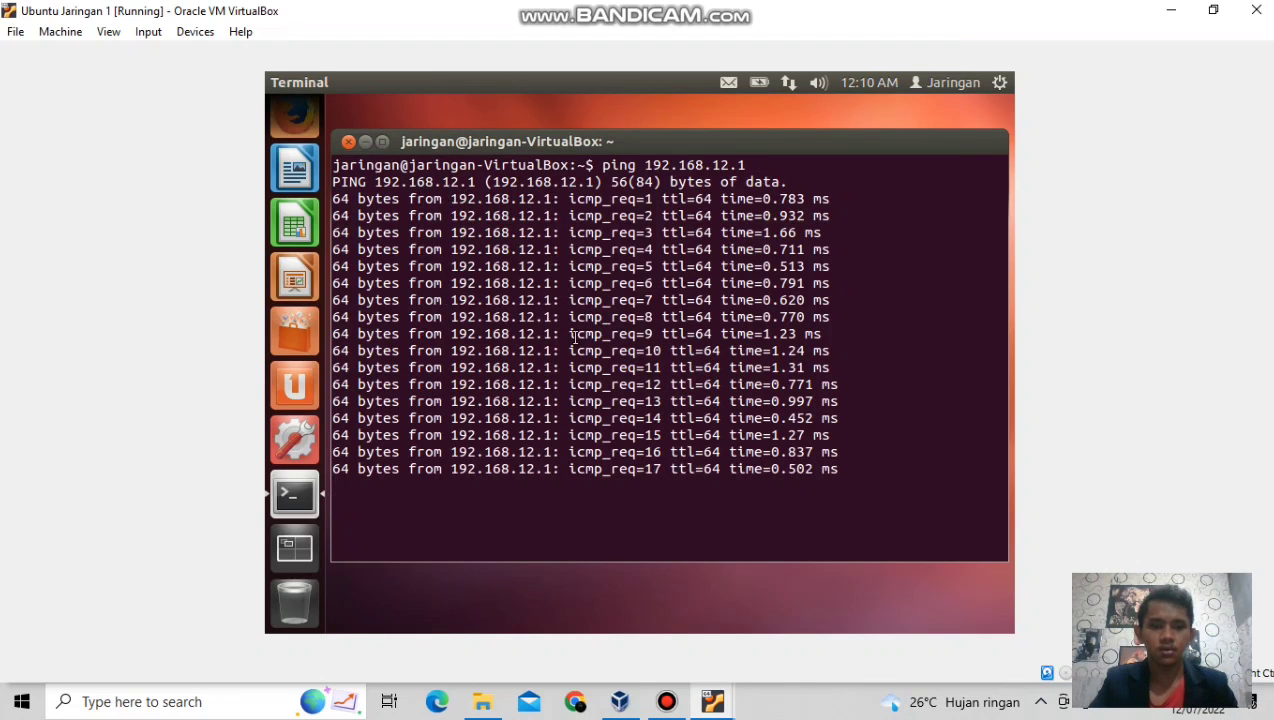
pyautogui.click(348, 142)
pyautogui.click(888, 418)
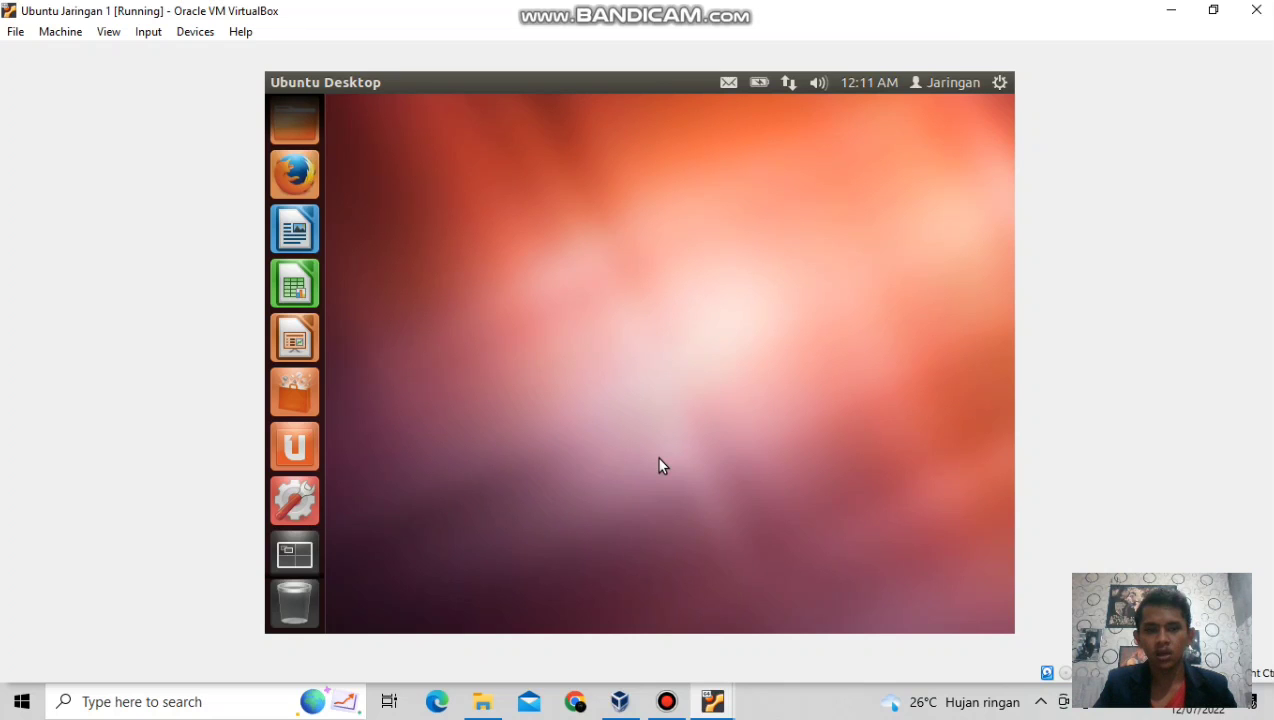
# Bring the Ubuntu Jaringan server window to the front and open its Home folder.
pyautogui.click(710, 706)
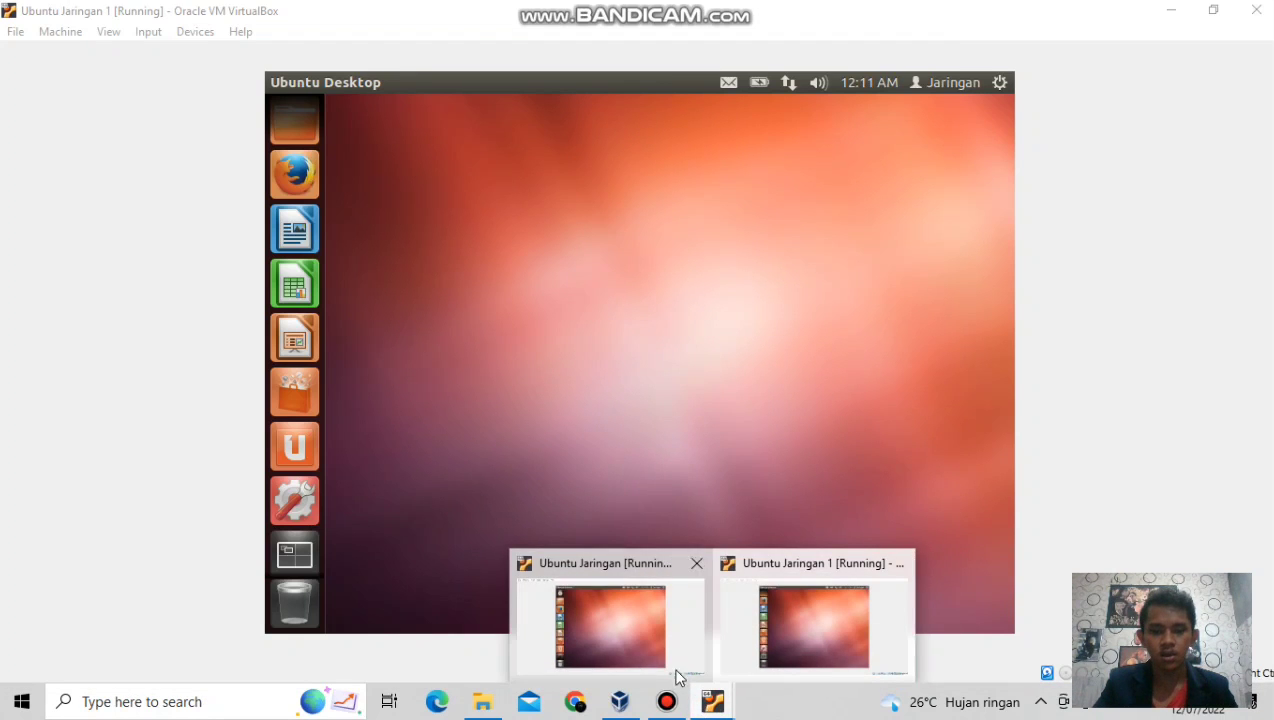
pyautogui.click(610, 633)
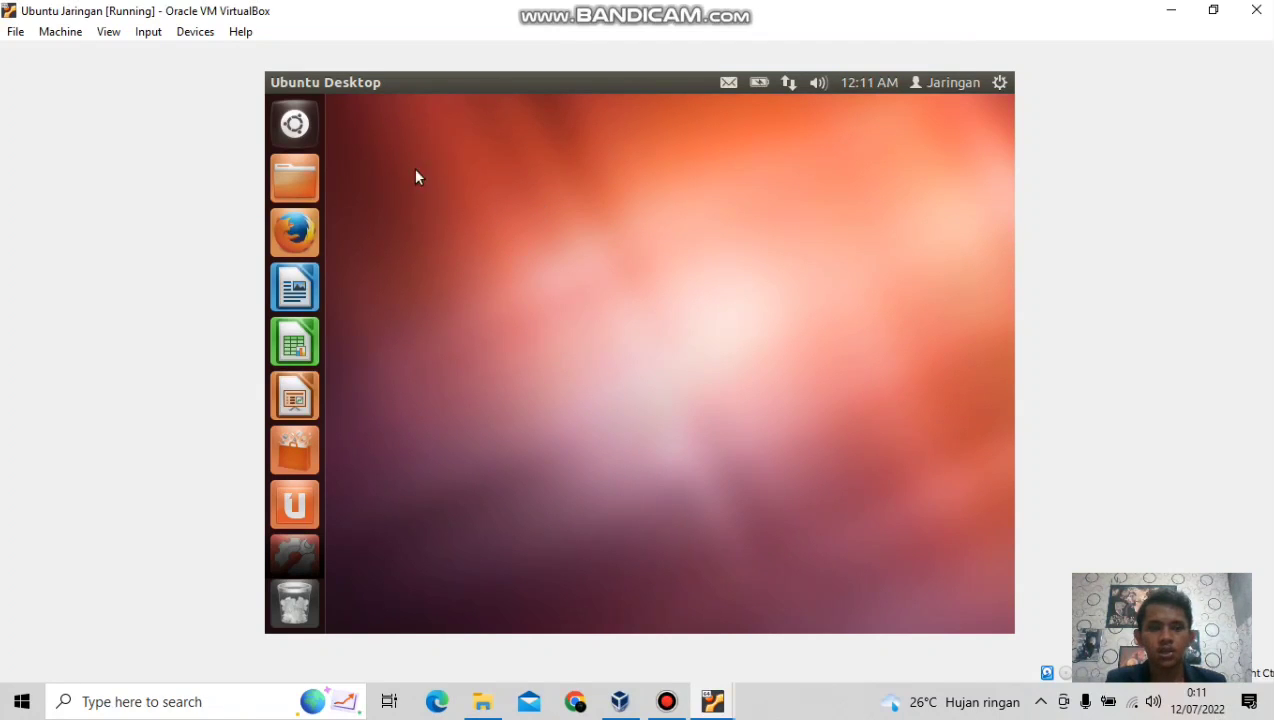
pyautogui.click(306, 181)
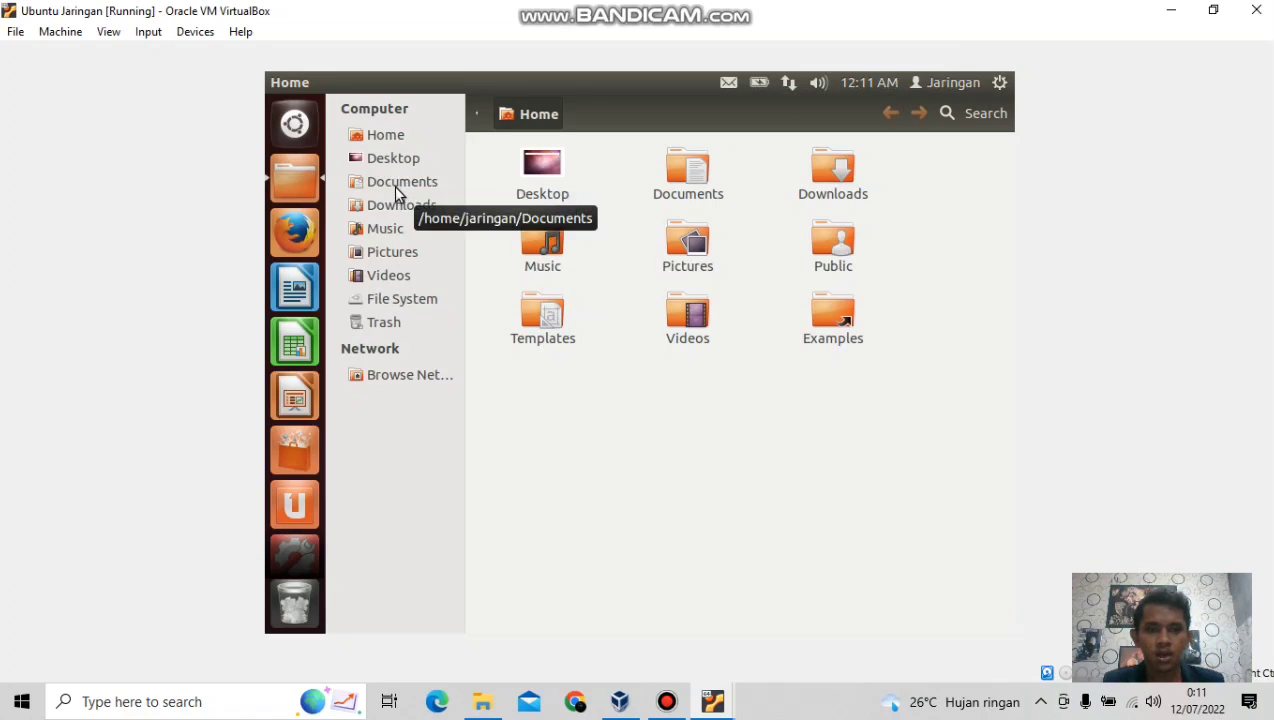
# In Documents, create a new folder and name it 'TUGAS MJD', fixing the typos.
pyautogui.click(395, 187)
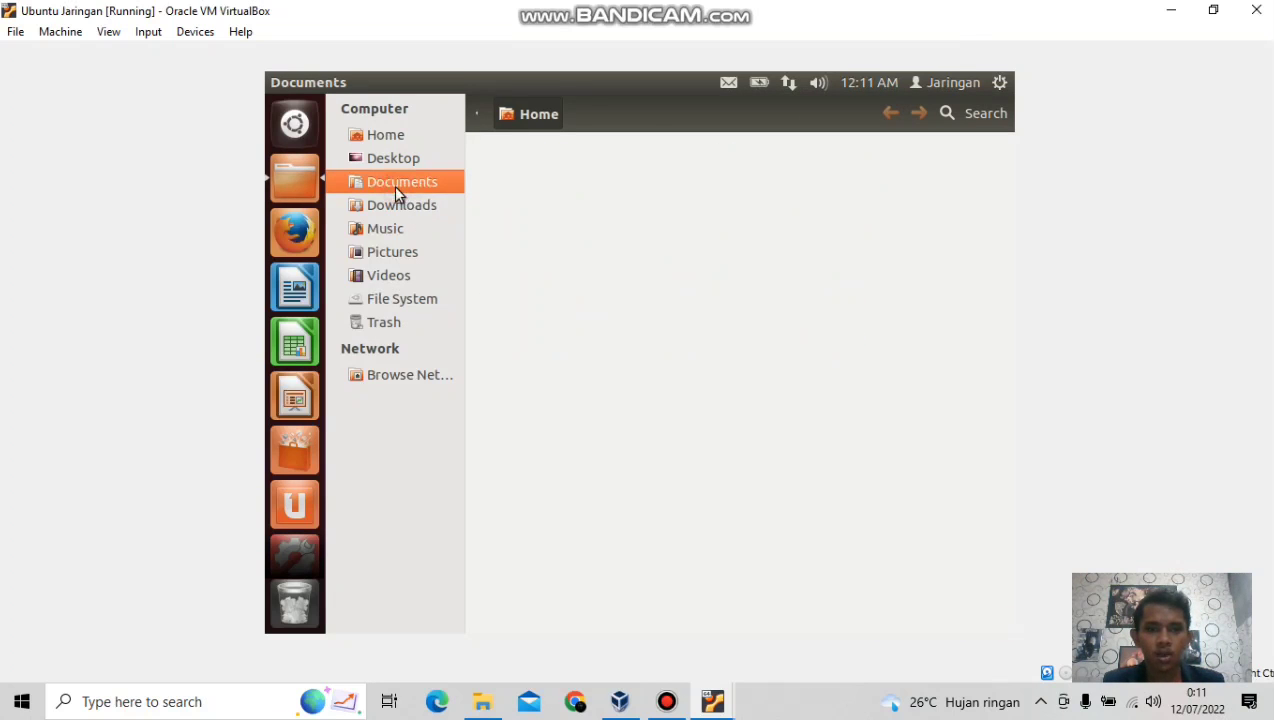
pyautogui.rightClick(824, 170)
pyautogui.click(680, 187)
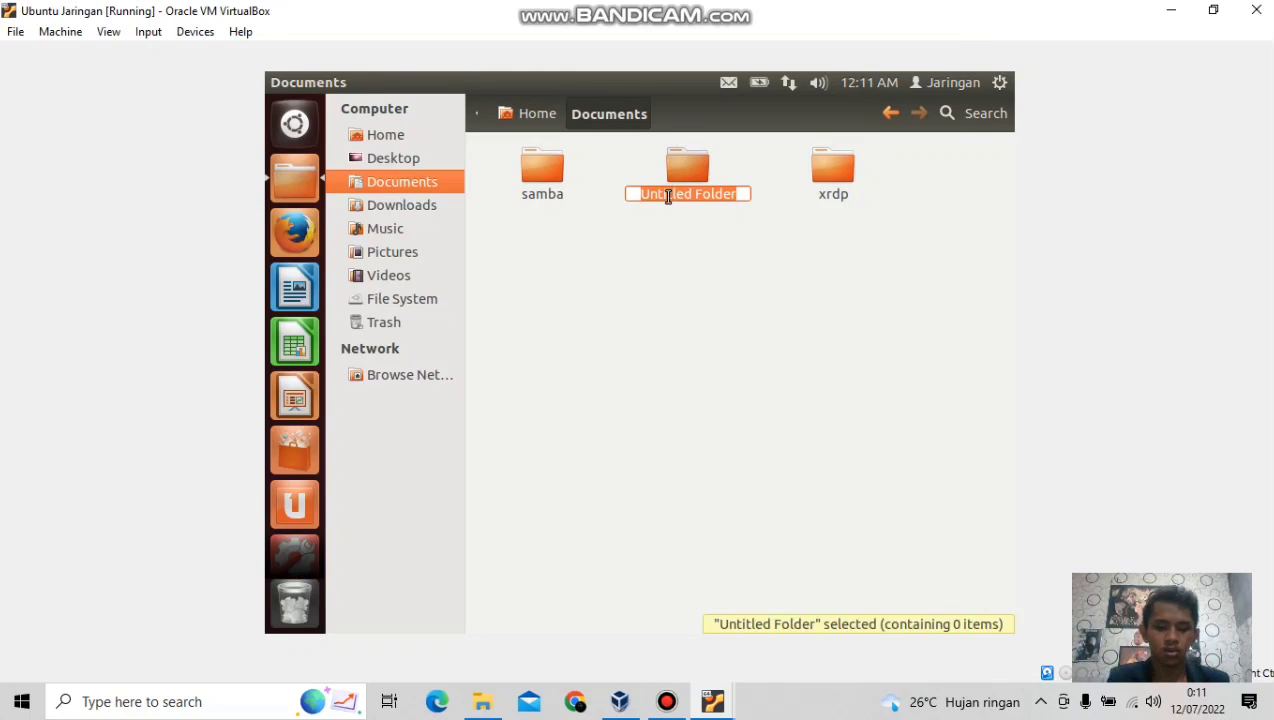
pyautogui.write('TGAS')
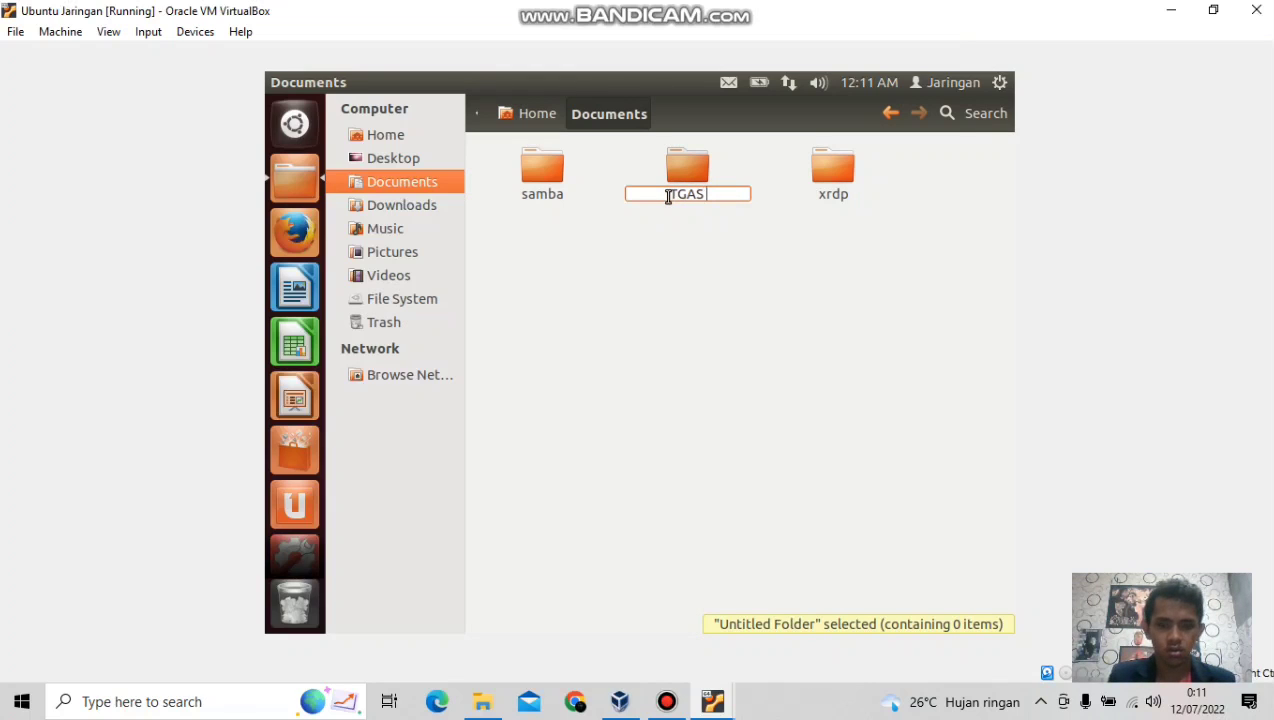
pyautogui.write(' MJG')
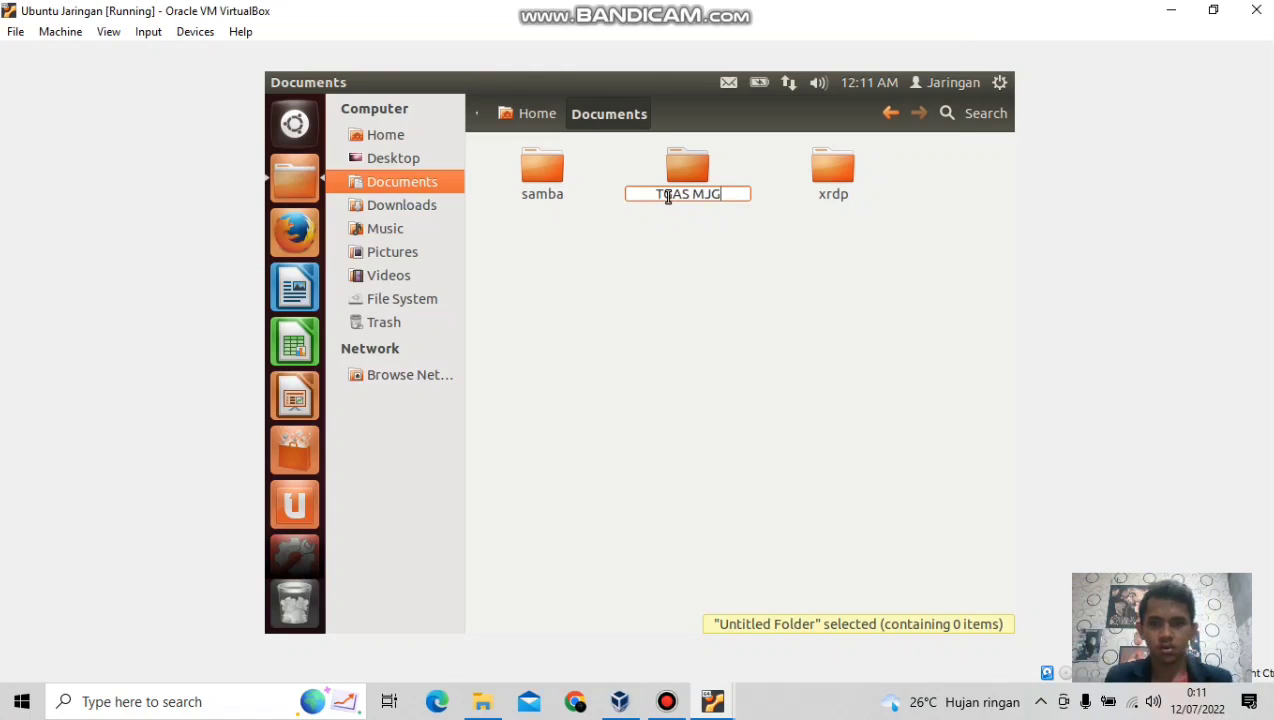
pyautogui.press('BackSpace')
pyautogui.write('D')
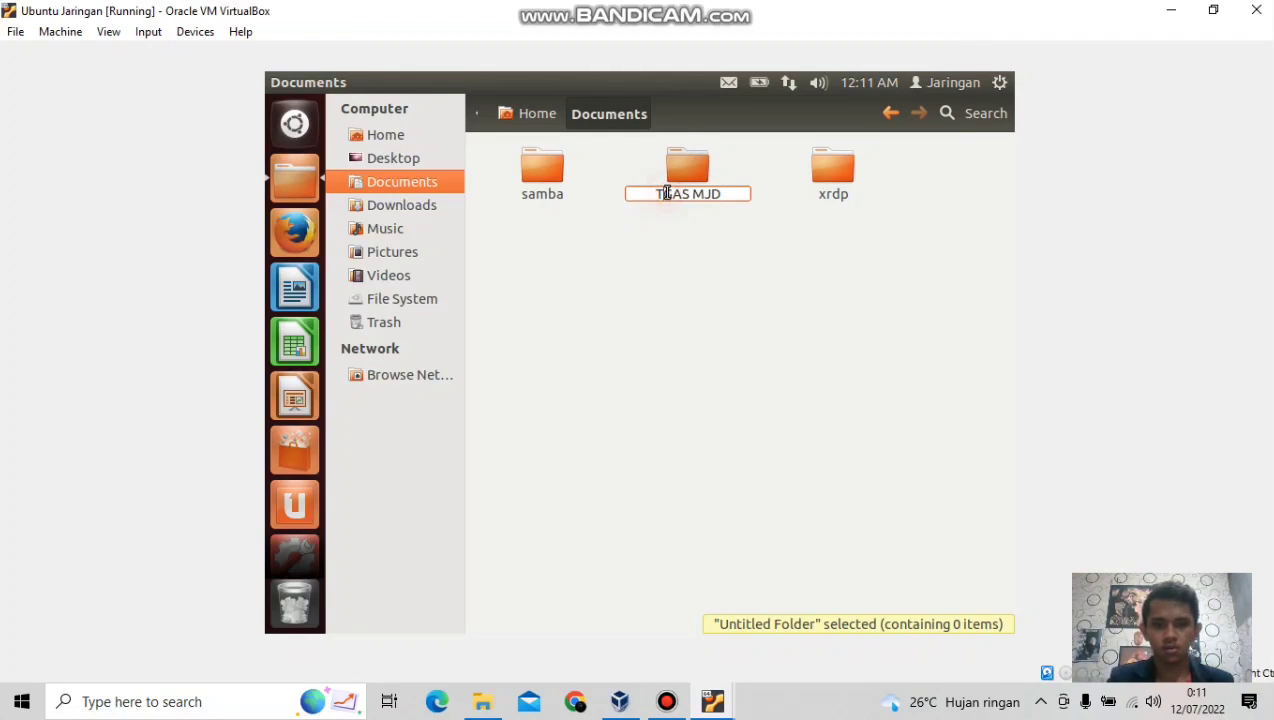
pyautogui.click(667, 193)
pyautogui.write('U')
pyautogui.click(714, 227)
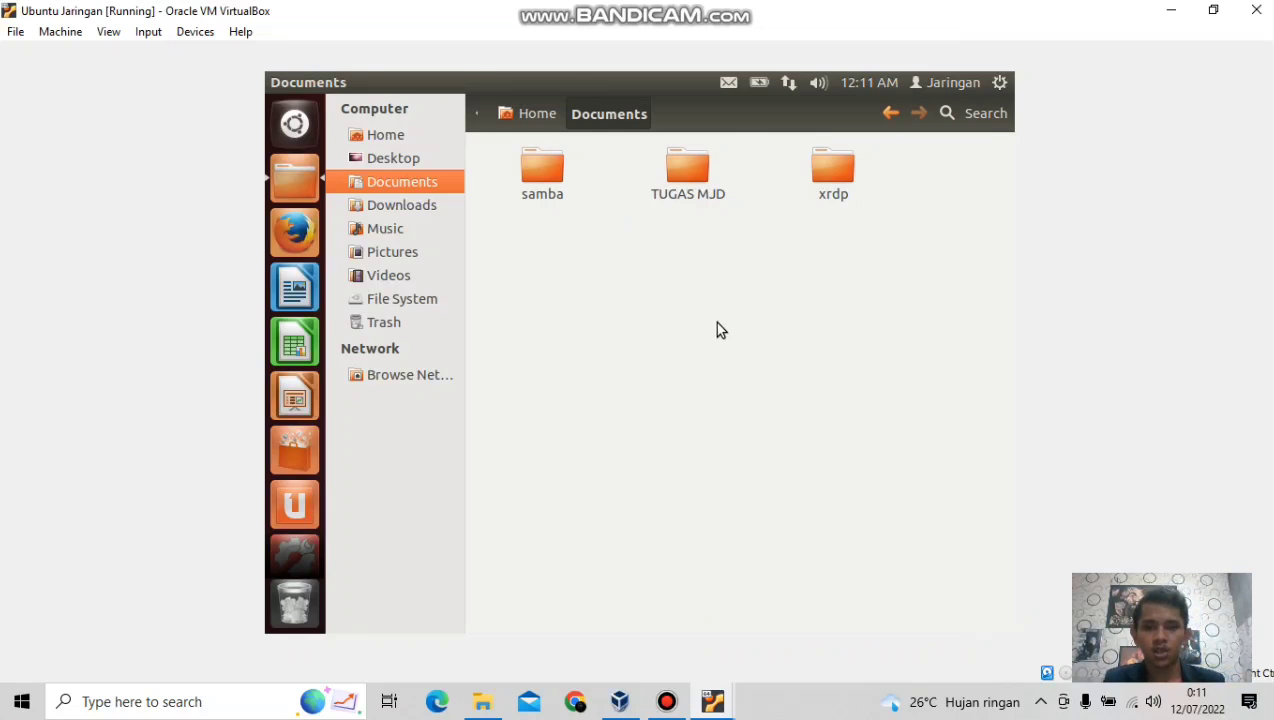
pyautogui.rightClick(679, 177)
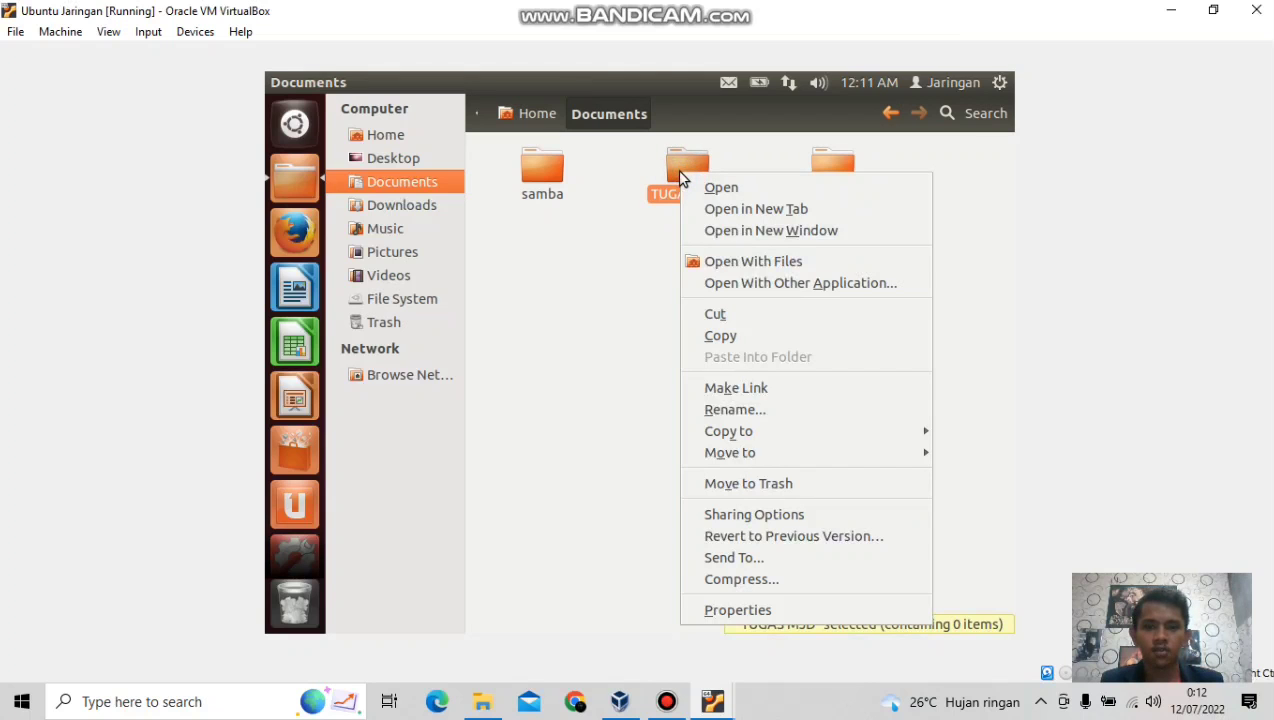
# In the TUGAS MJD folder properties, set Others folder access to 'Create and delete files'.
pyautogui.click(766, 609)
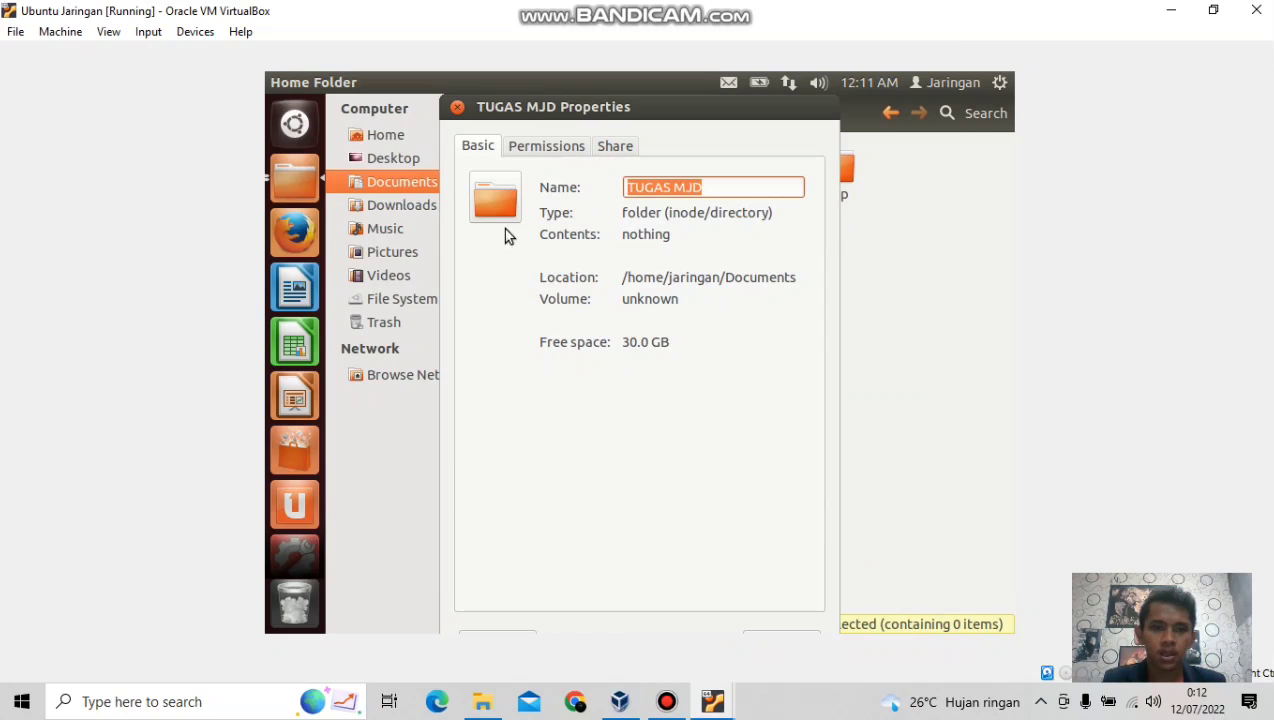
pyautogui.click(541, 150)
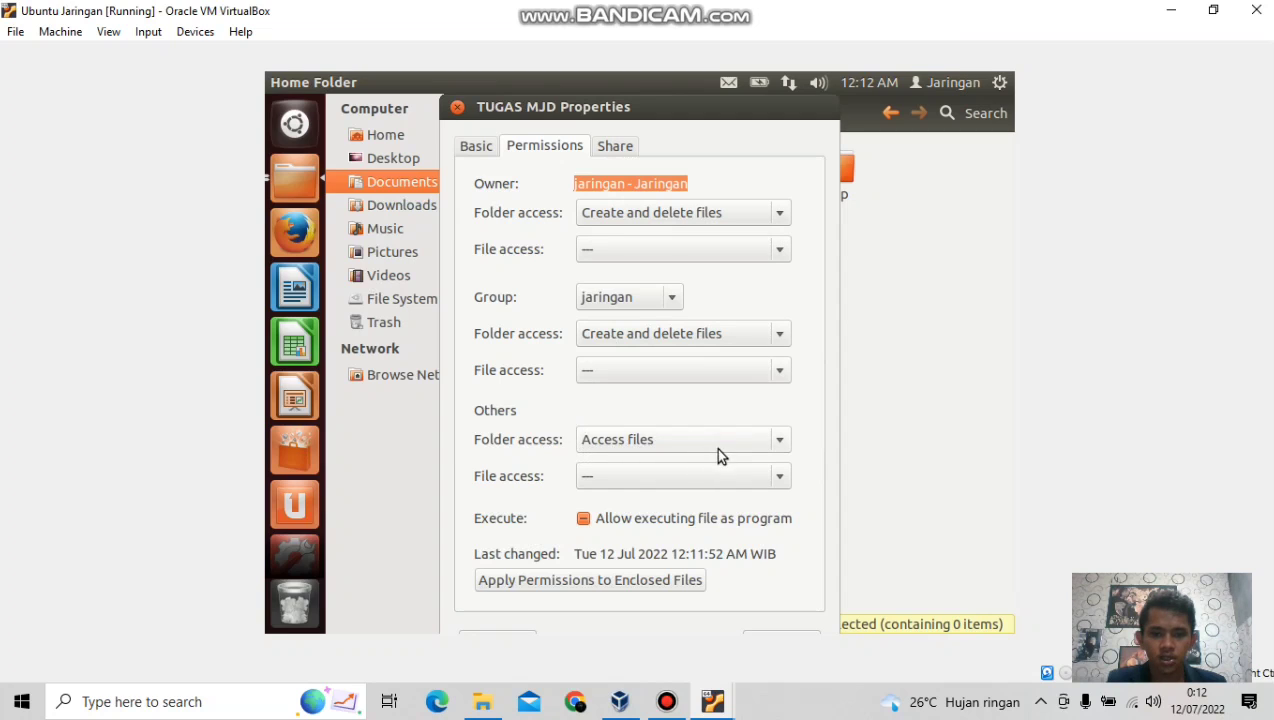
pyautogui.click(781, 448)
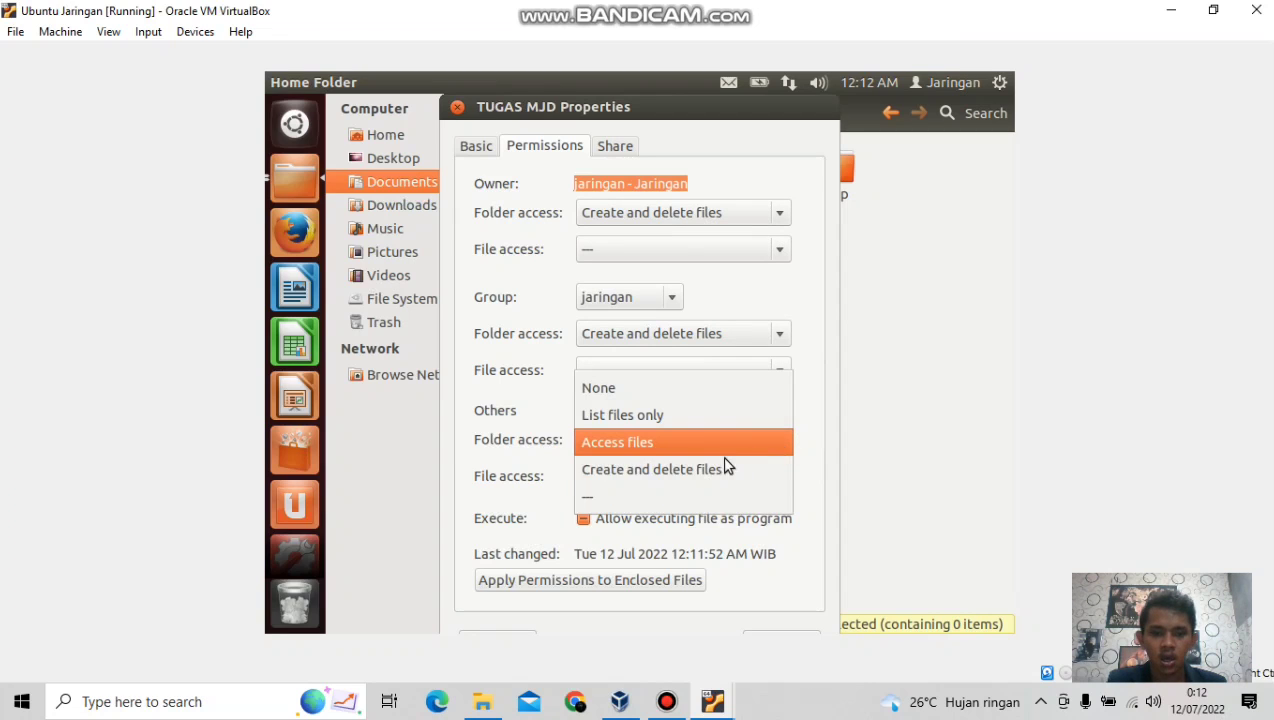
pyautogui.click(697, 476)
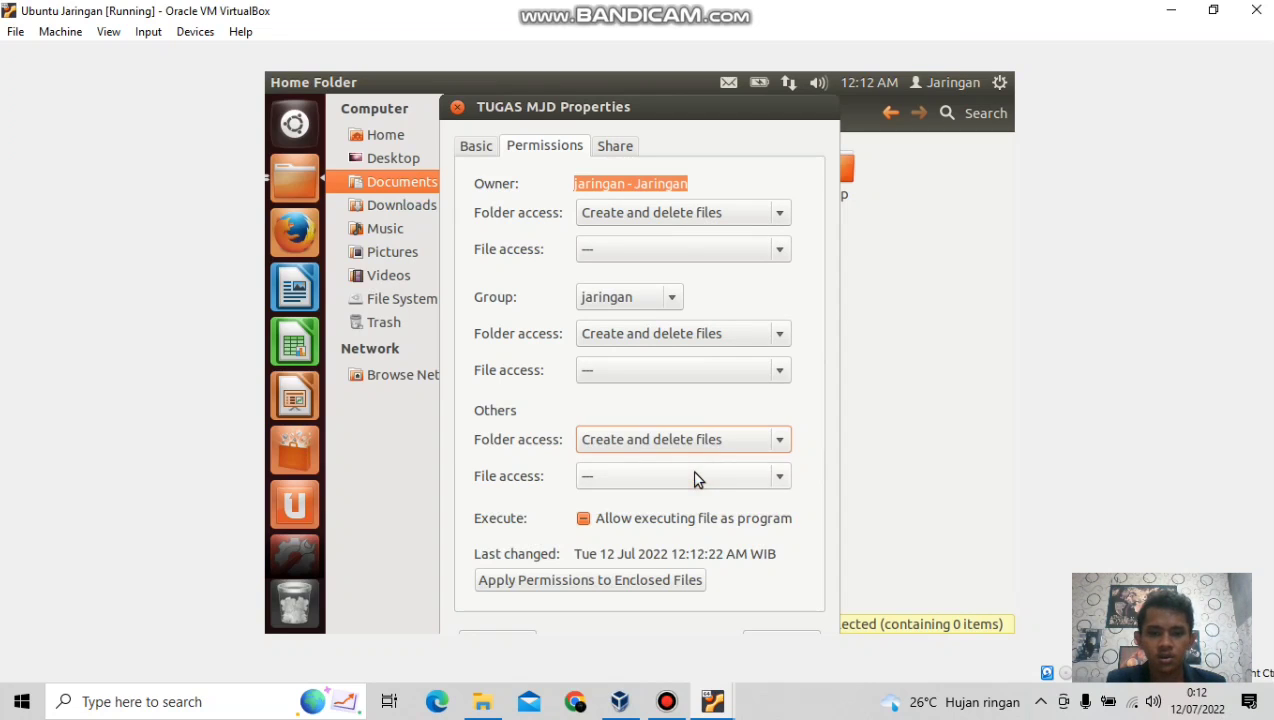
# Share TUGAS MJD, allowing others to create and delete files, and close the properties.
pyautogui.click(621, 148)
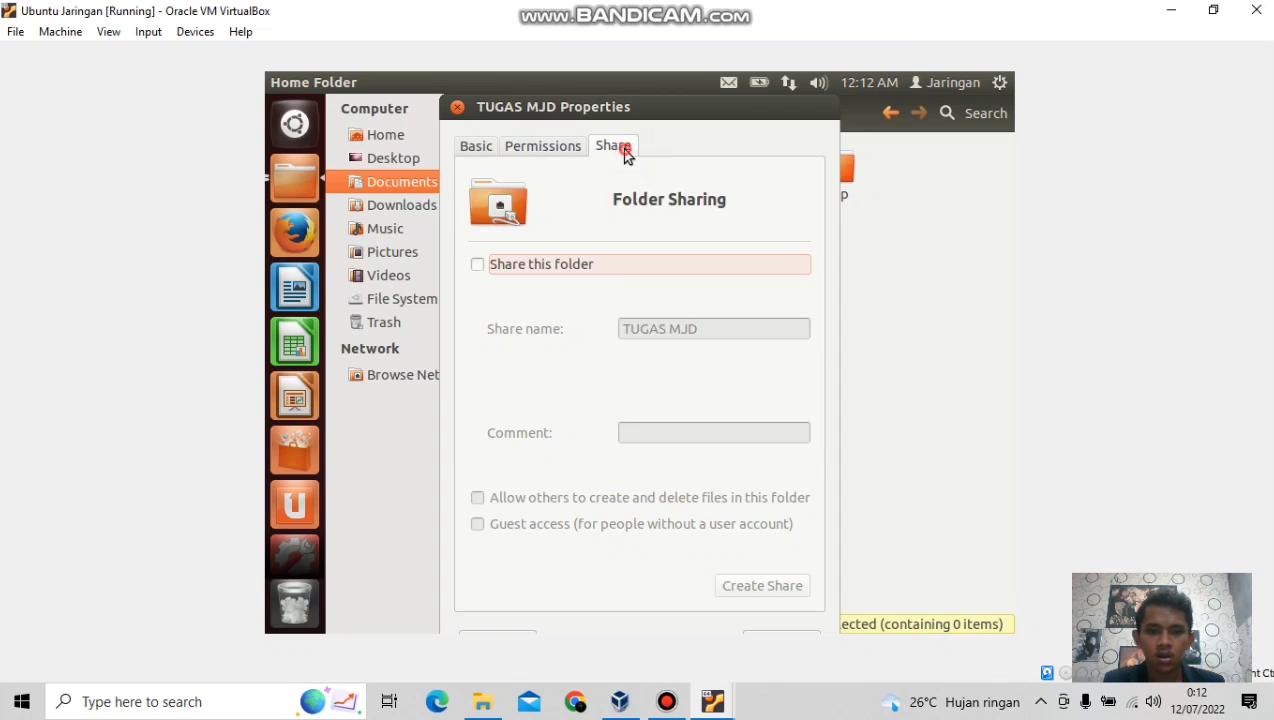
pyautogui.click(476, 265)
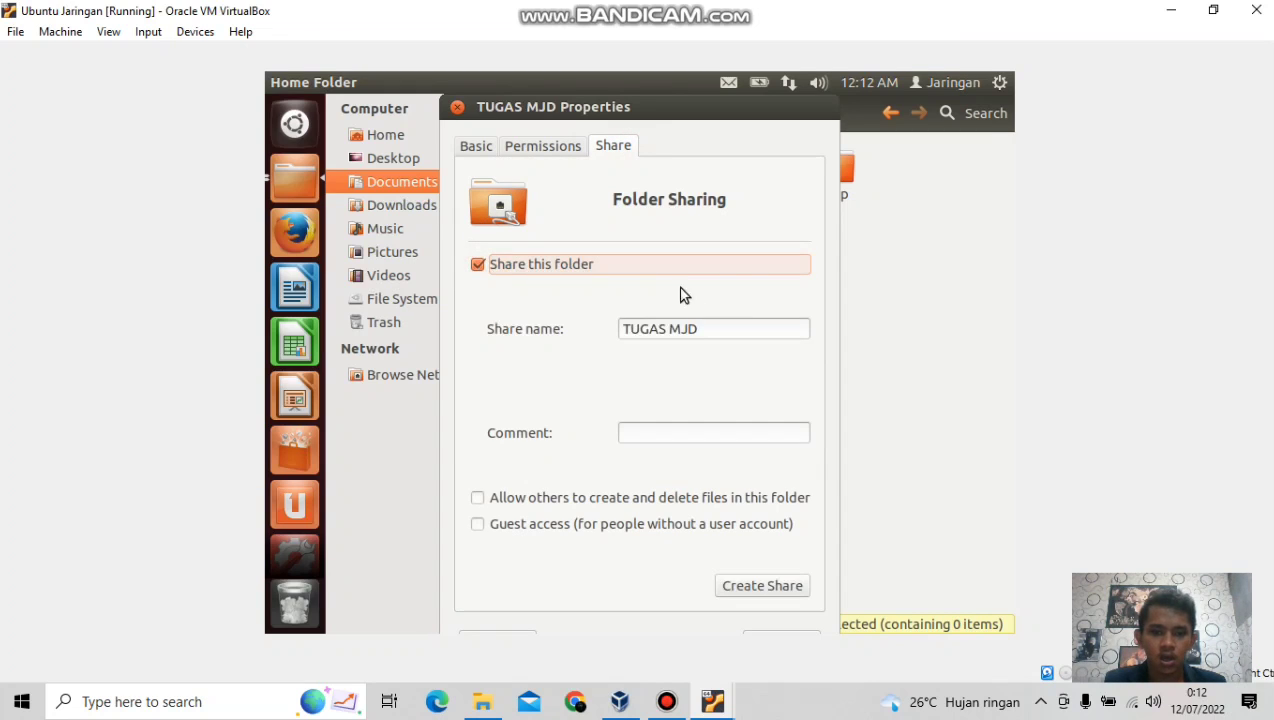
pyautogui.click(478, 500)
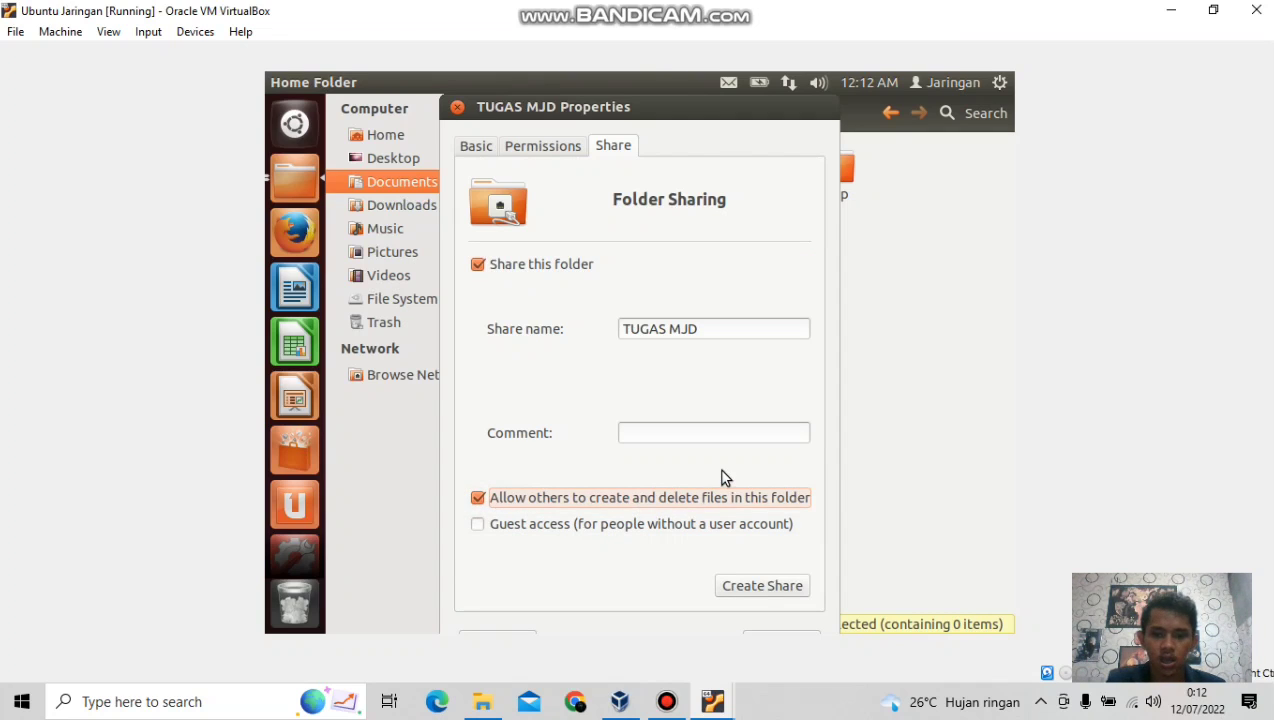
pyautogui.click(744, 590)
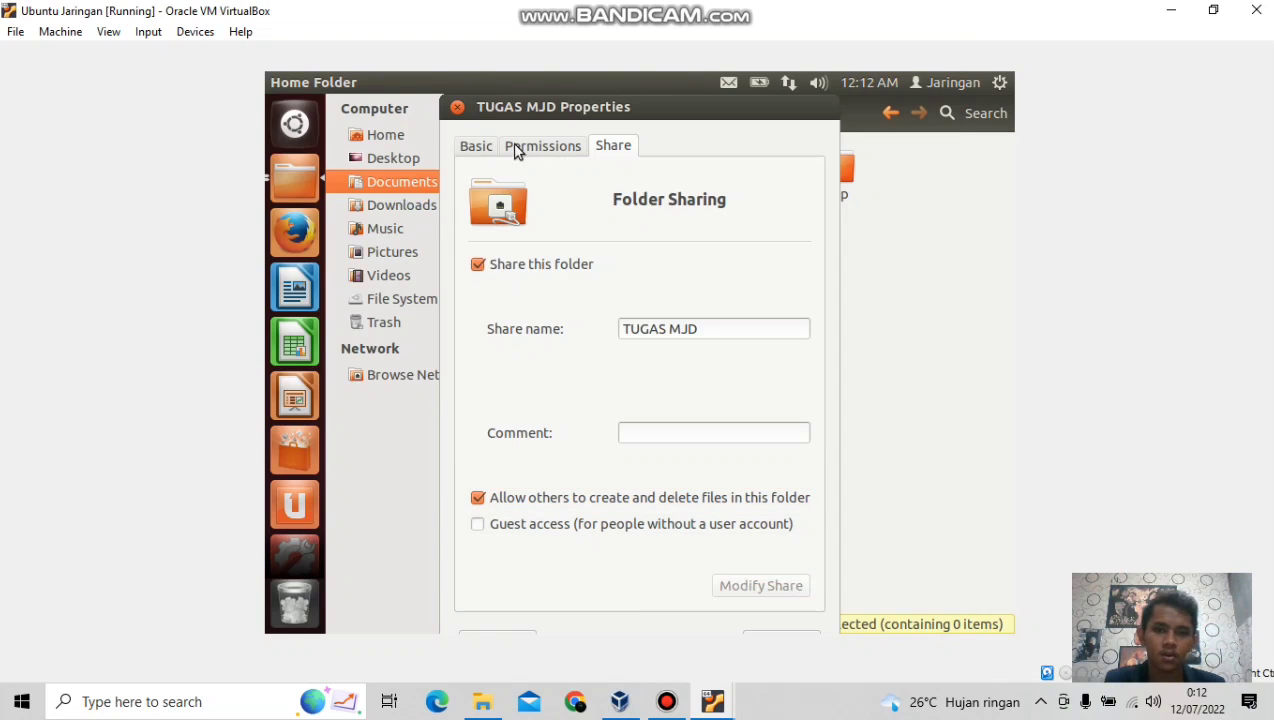
pyautogui.click(456, 108)
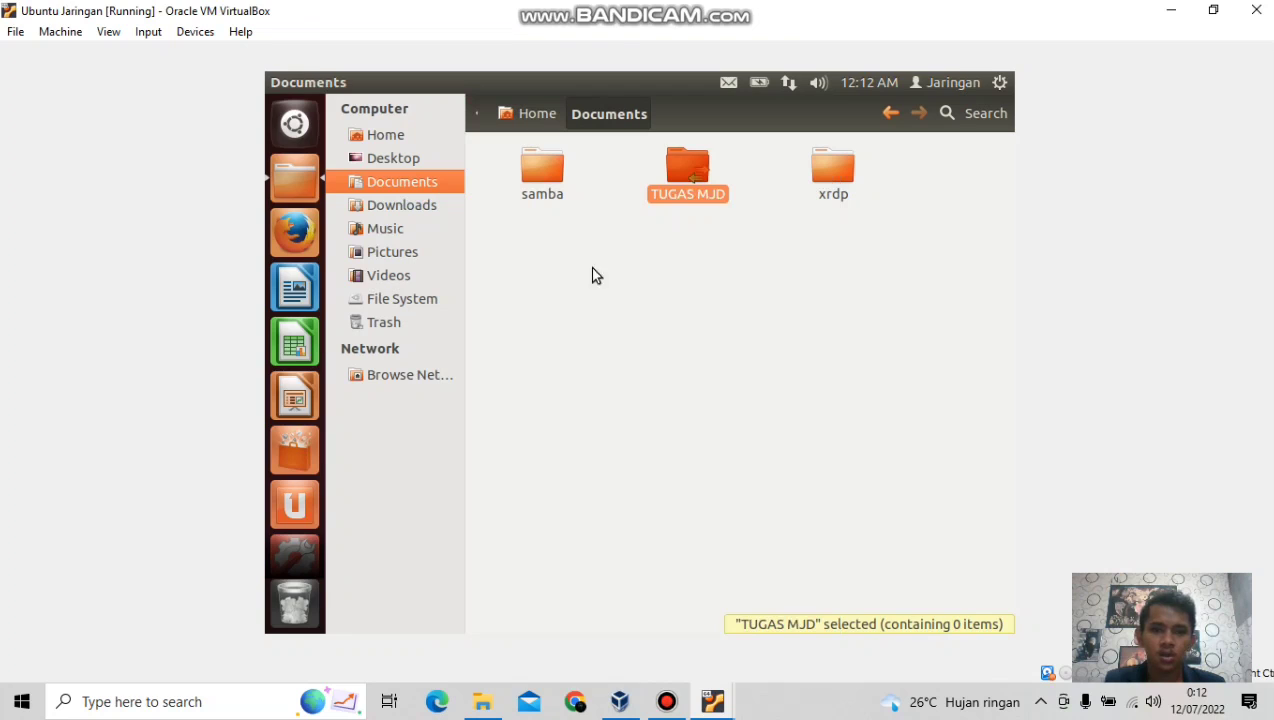
pyautogui.click(683, 331)
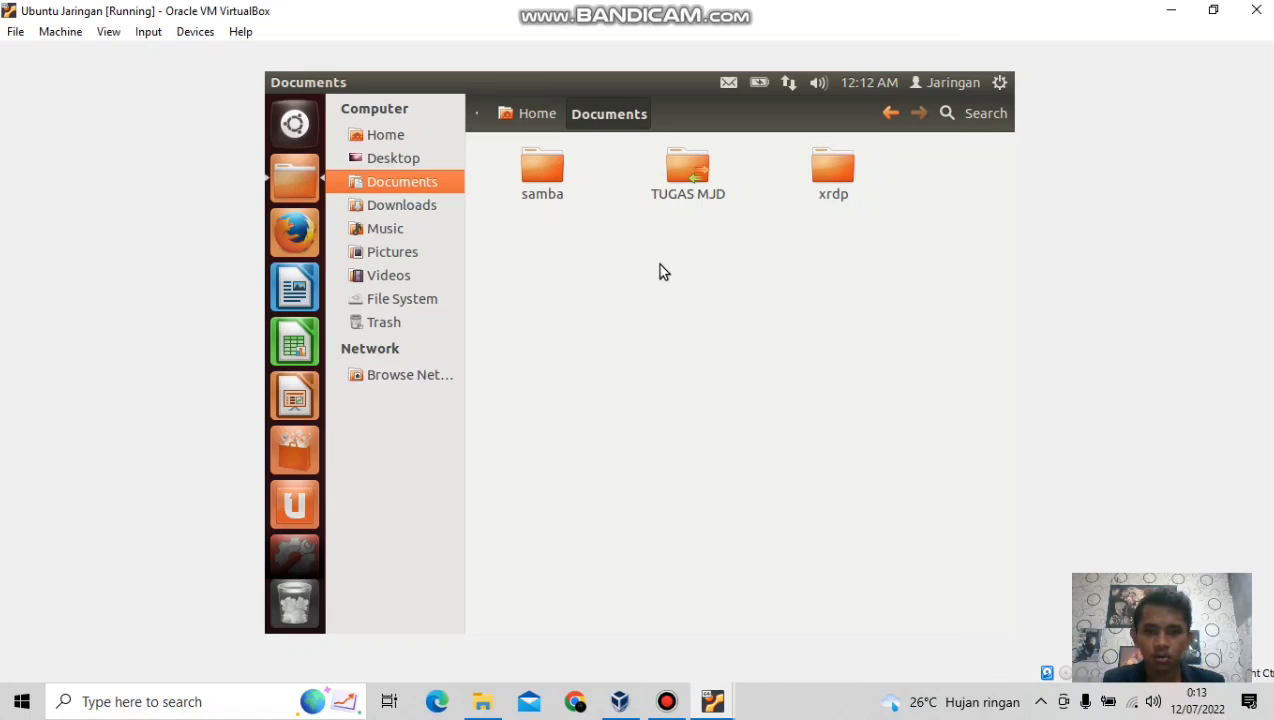
# Give Group and Others 'Create and delete files' access on the Documents folder, then close its properties.
pyautogui.rightClick(660, 270)
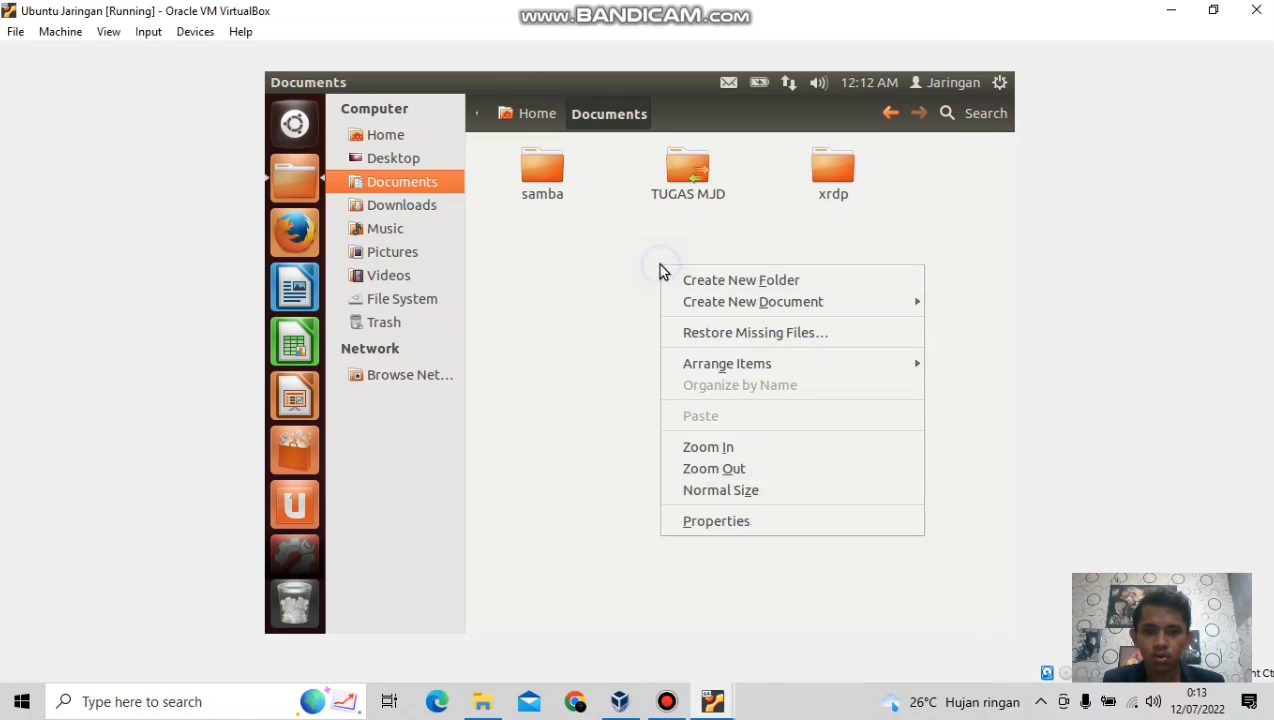
pyautogui.click(681, 522)
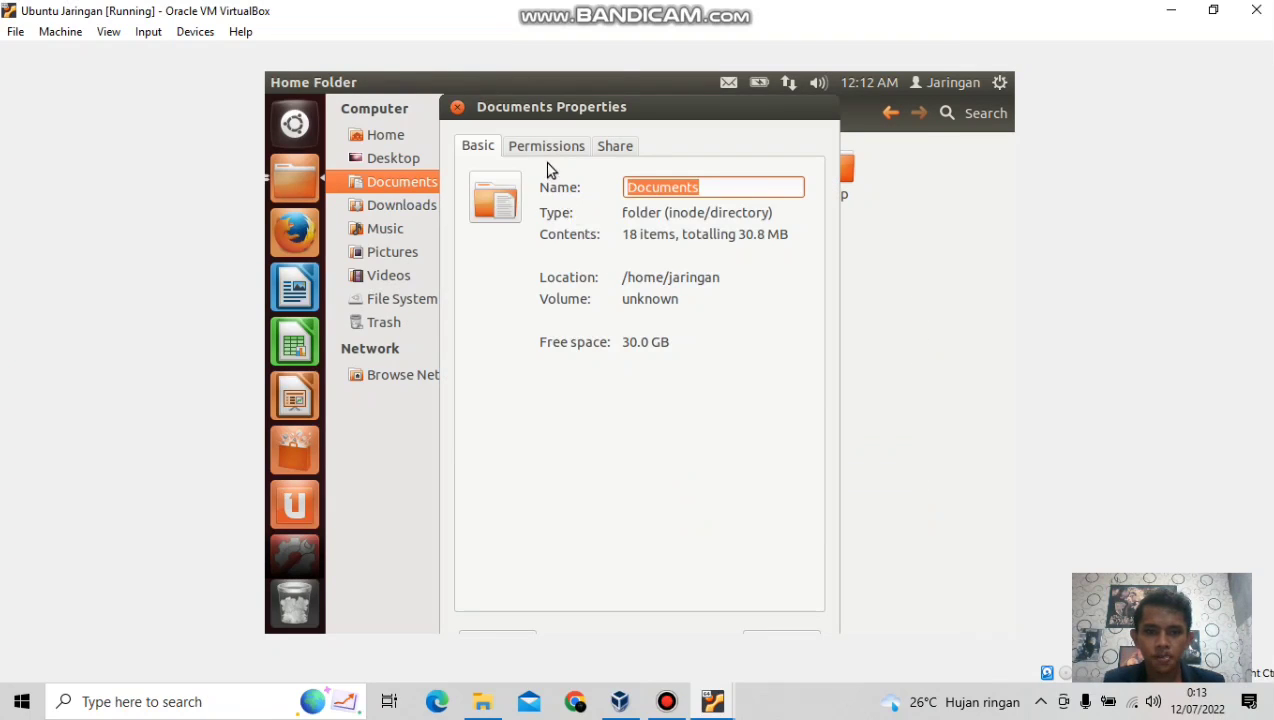
pyautogui.click(537, 150)
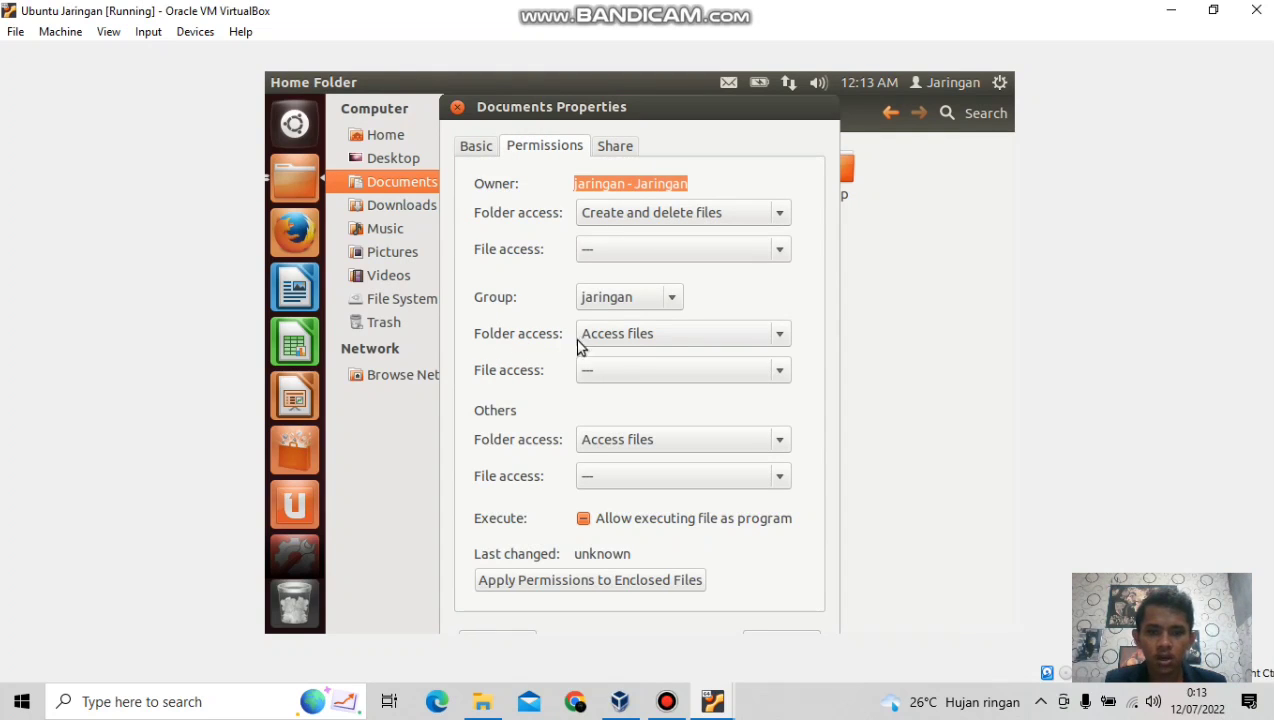
pyautogui.click(780, 338)
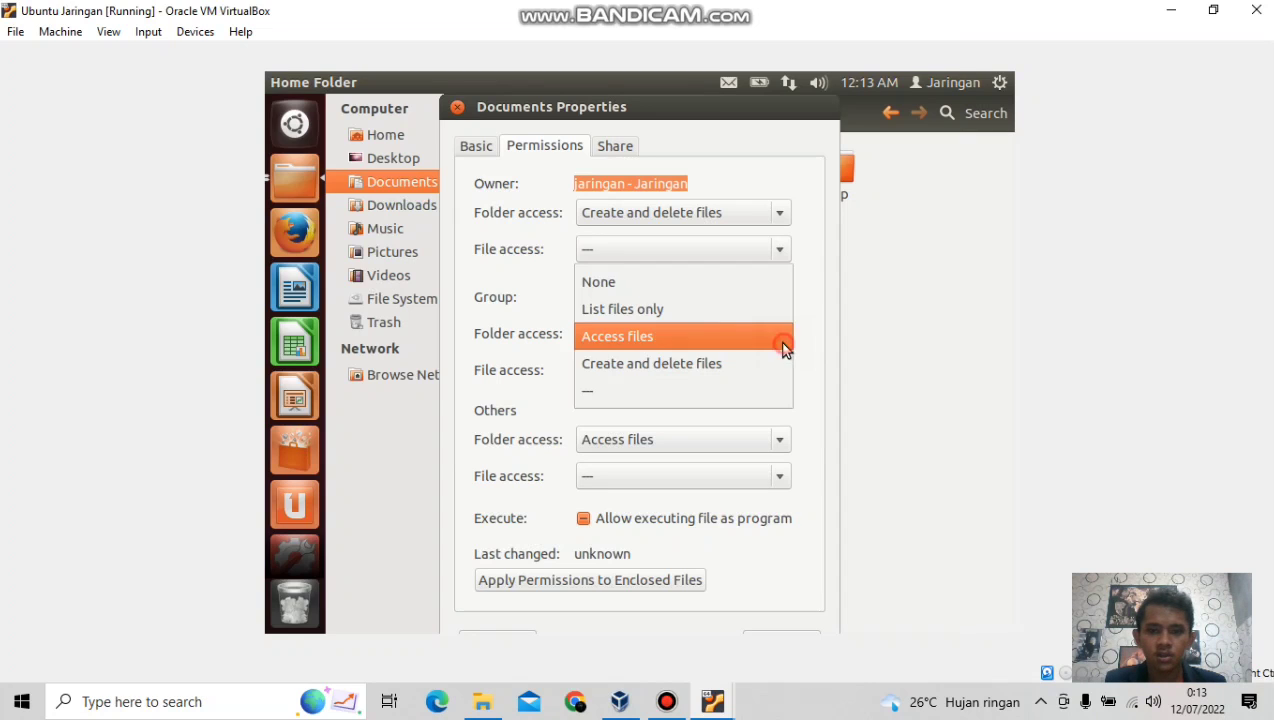
pyautogui.click(688, 364)
pyautogui.click(780, 441)
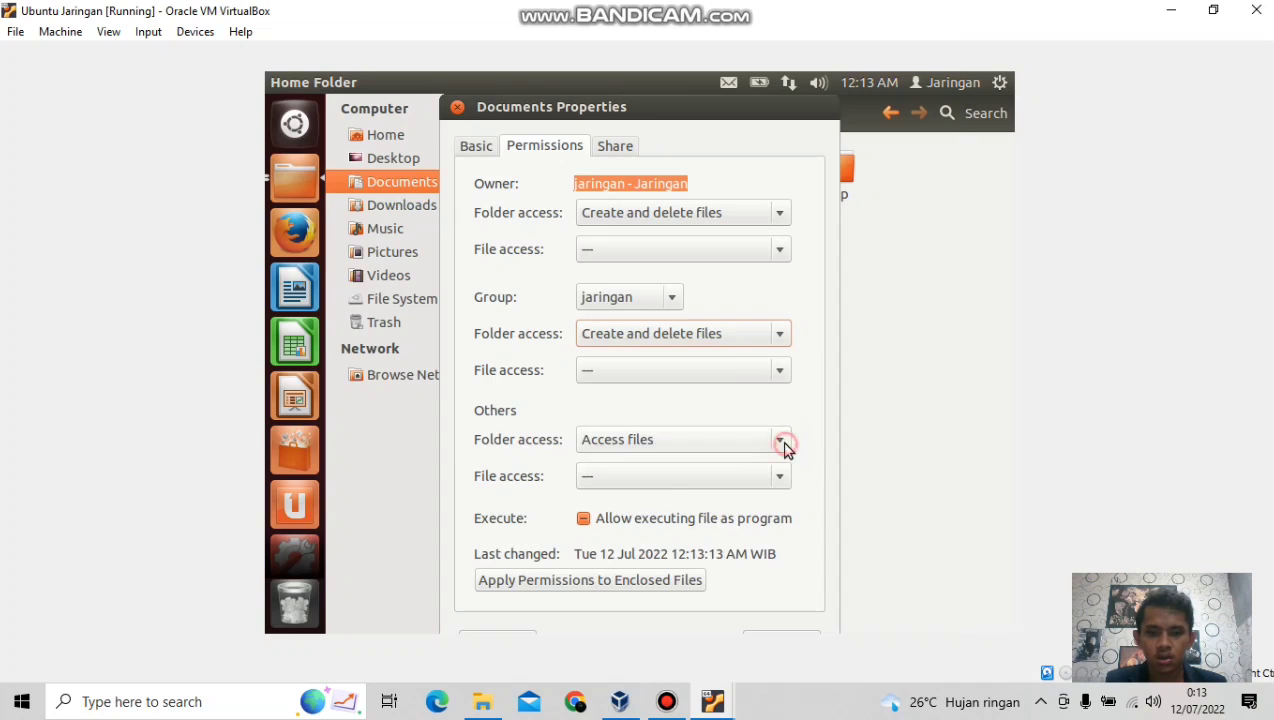
pyautogui.click(645, 464)
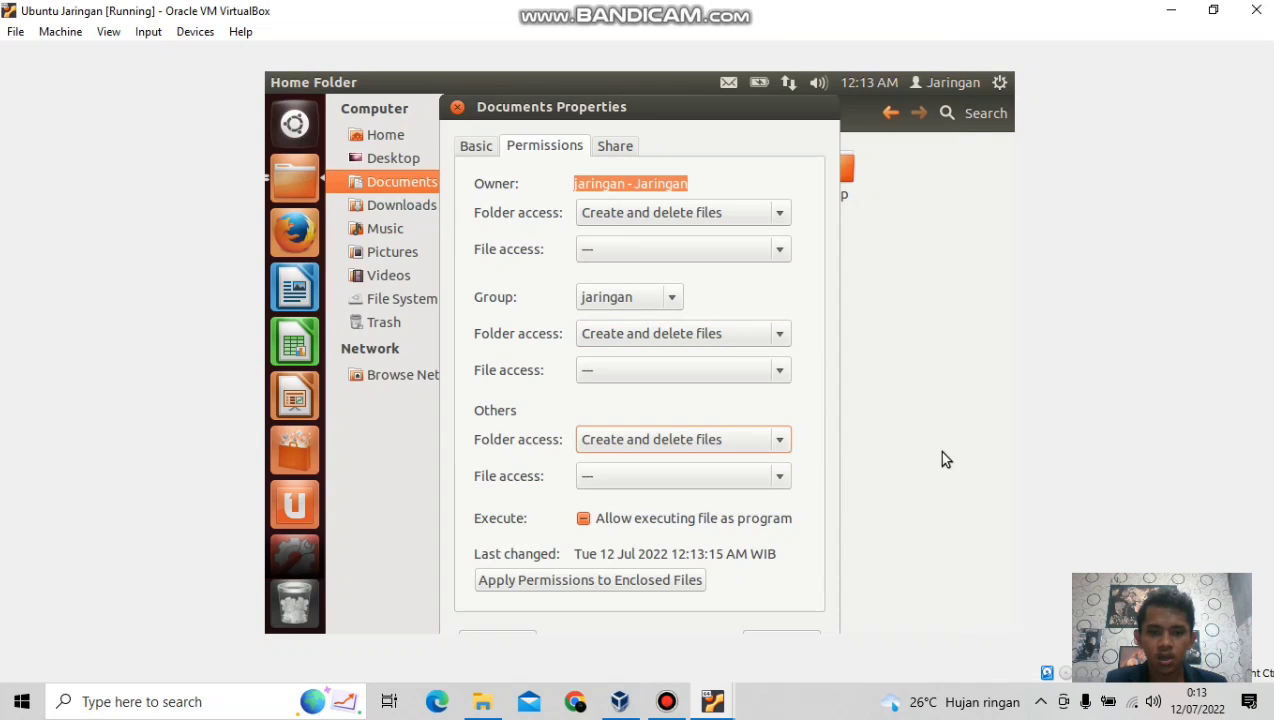
pyautogui.click(613, 155)
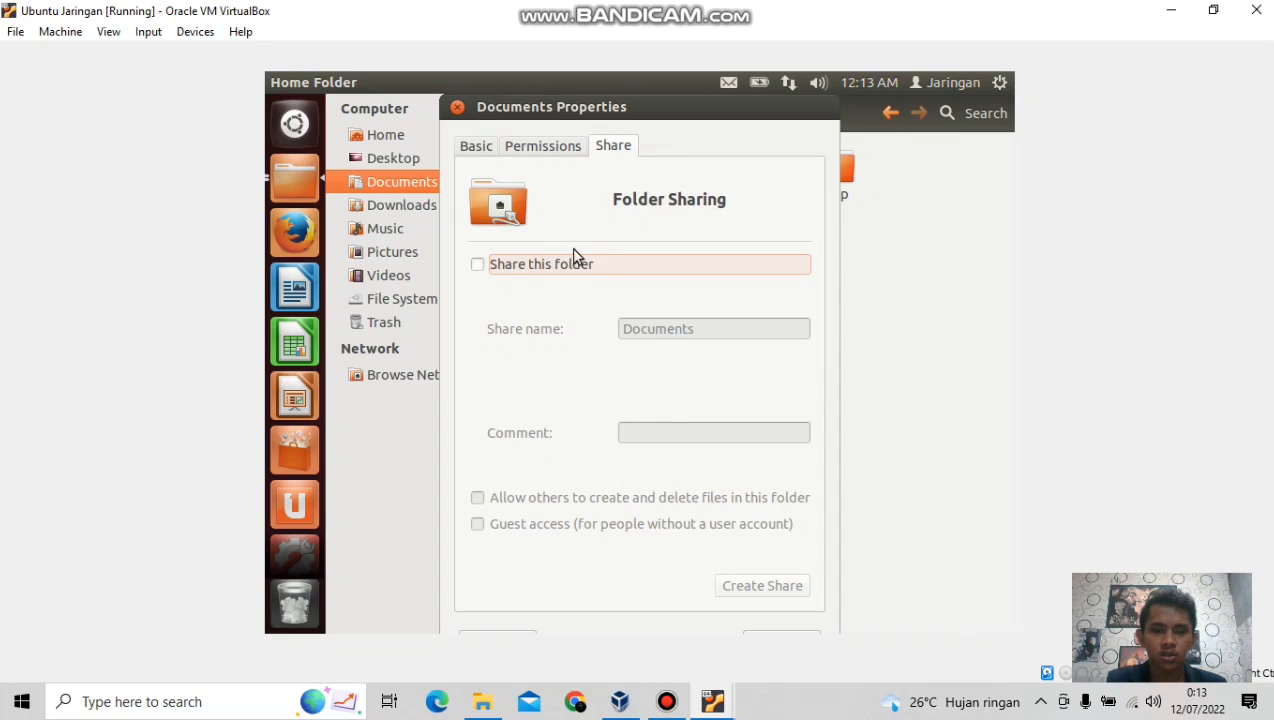
pyautogui.click(457, 108)
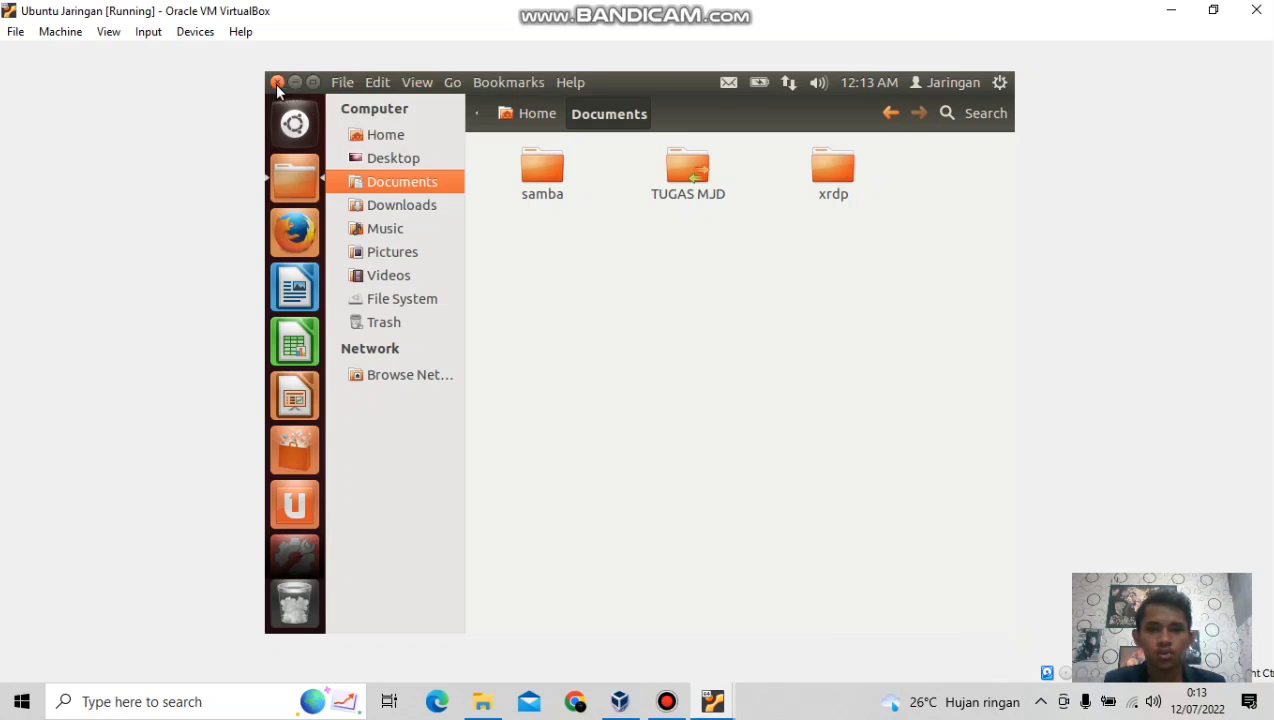
# Close the Documents window and launch the Samba server configuration tool by searching 'SAMBA'.
pyautogui.click(278, 83)
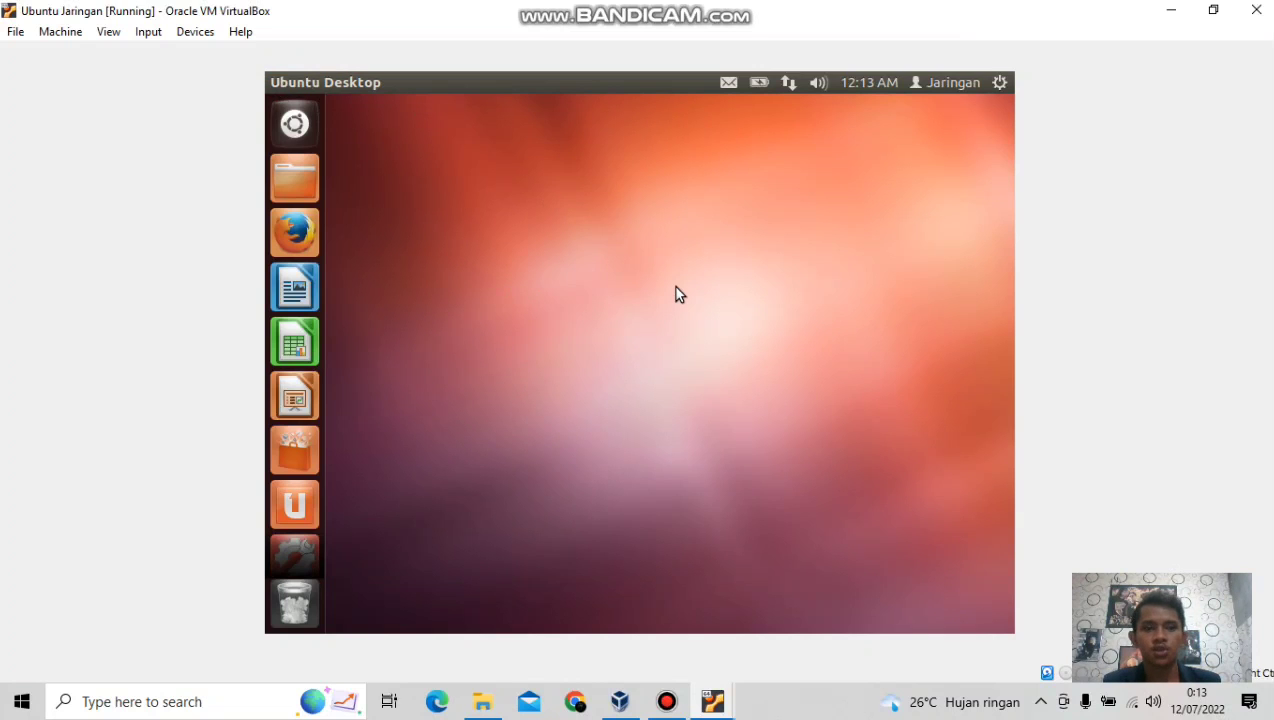
pyautogui.click(297, 124)
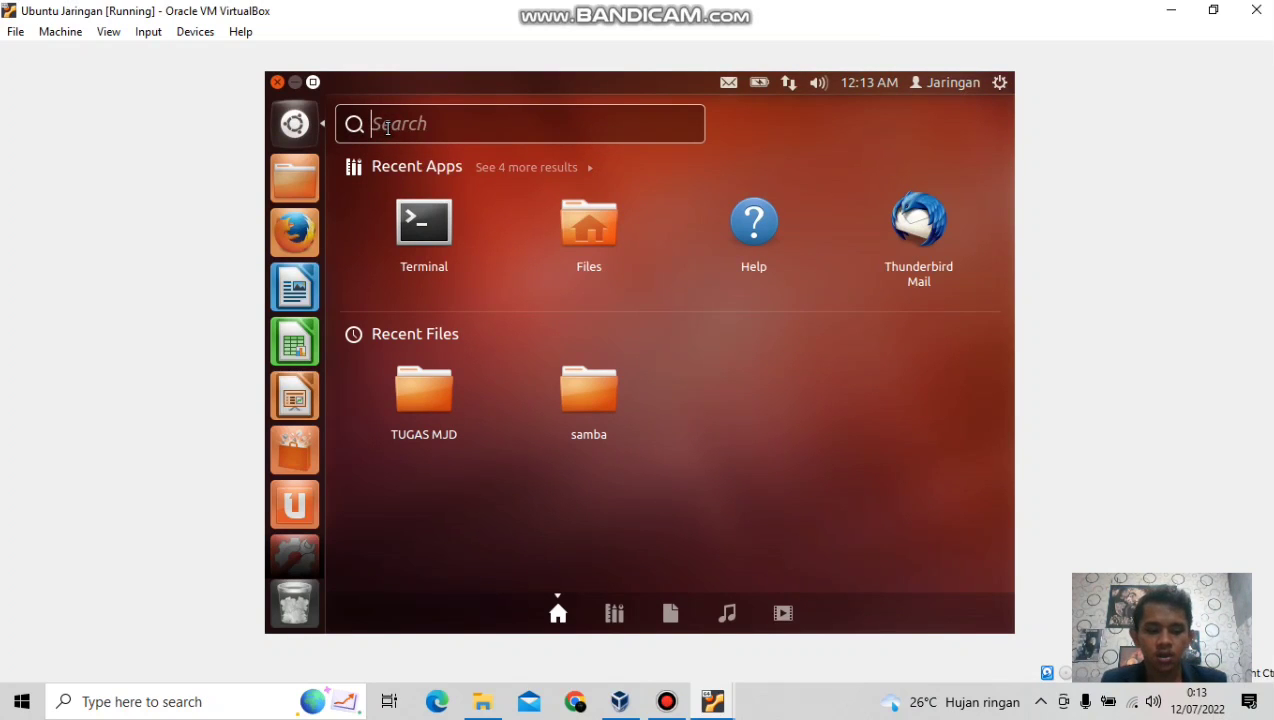
pyautogui.write('SAM')
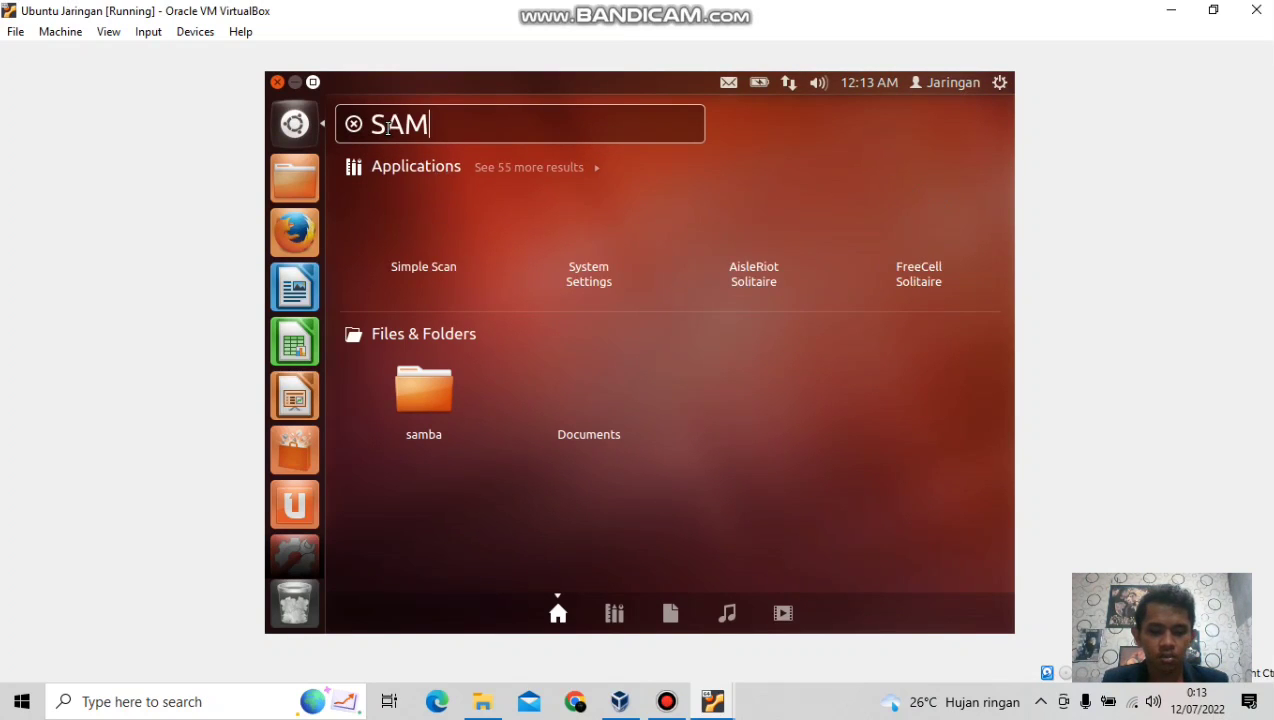
pyautogui.write('BA')
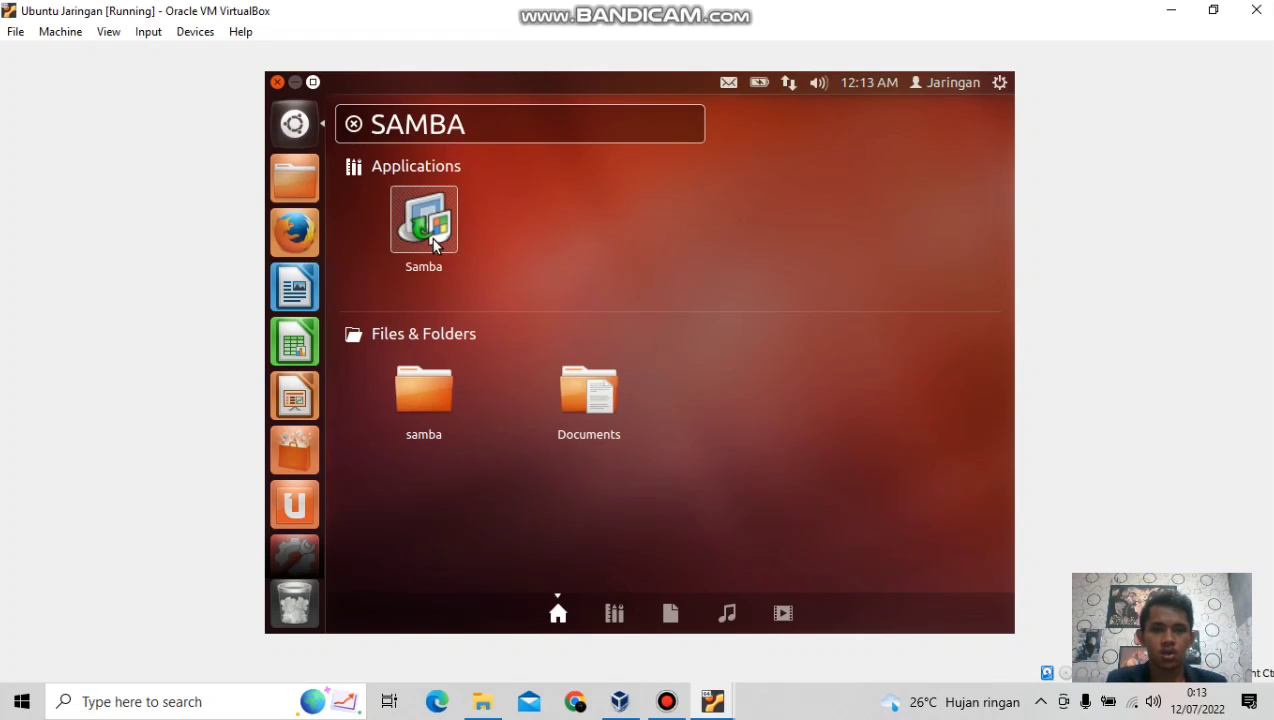
pyautogui.click(422, 232)
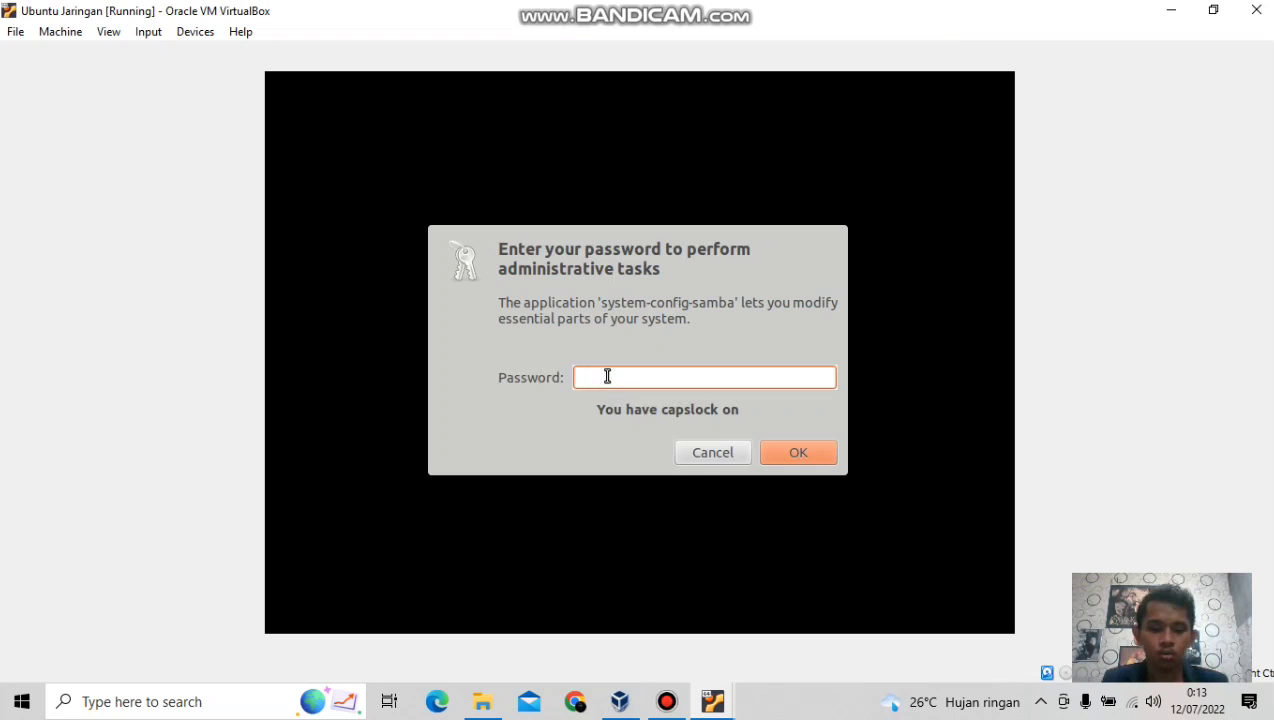
# Turn off Caps Lock and submit the administrator password to open Samba Server Configuration.
pyautogui.press('capslock')
pyautogui.write('•••')
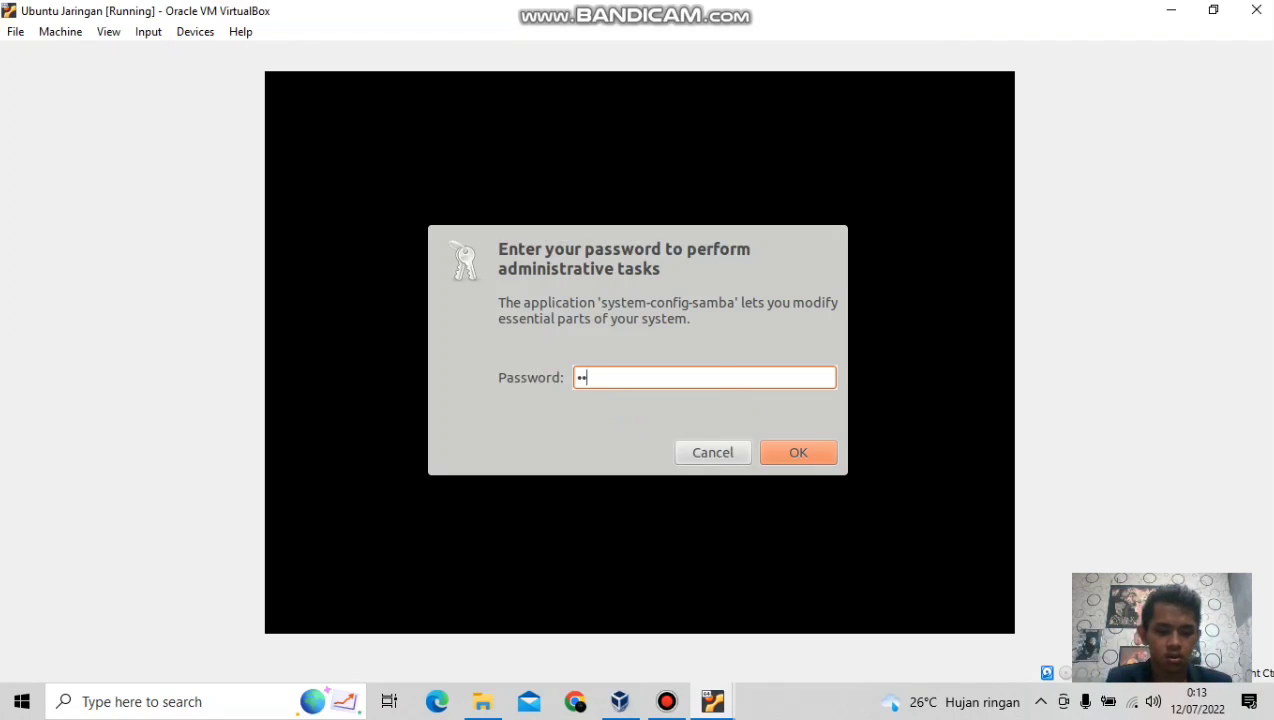
pyautogui.write('••')
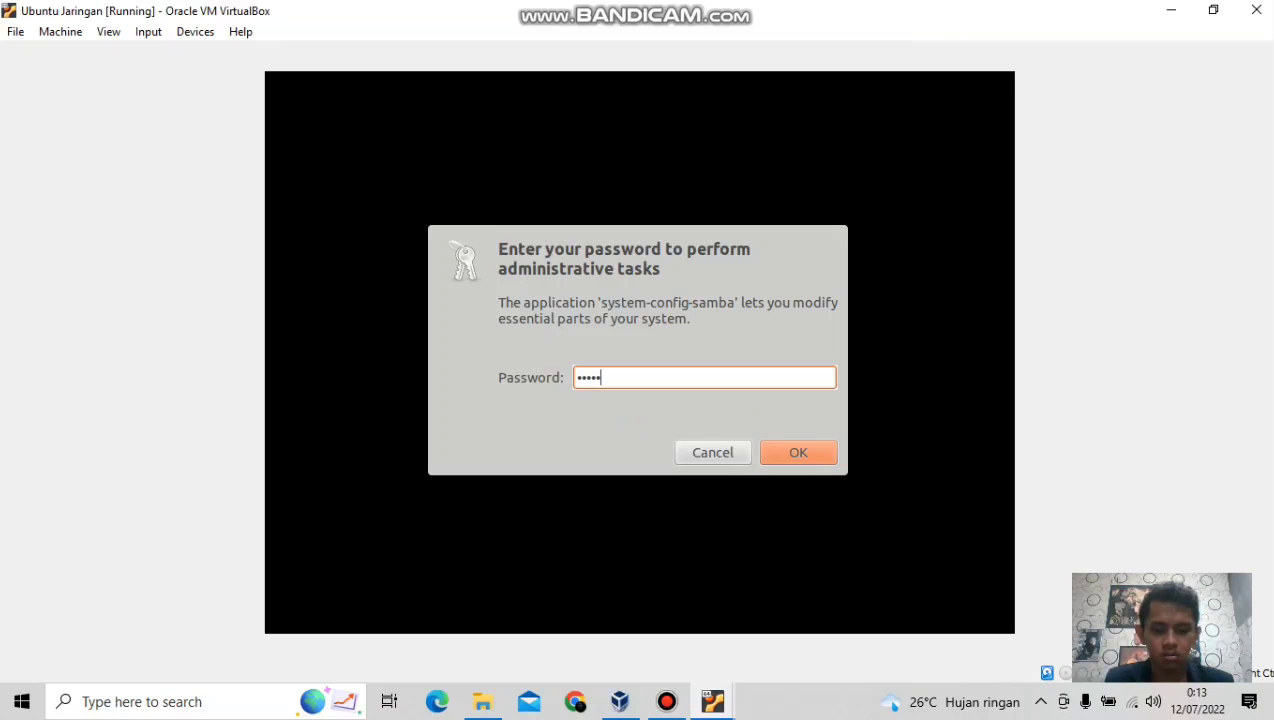
pyautogui.write('•••')
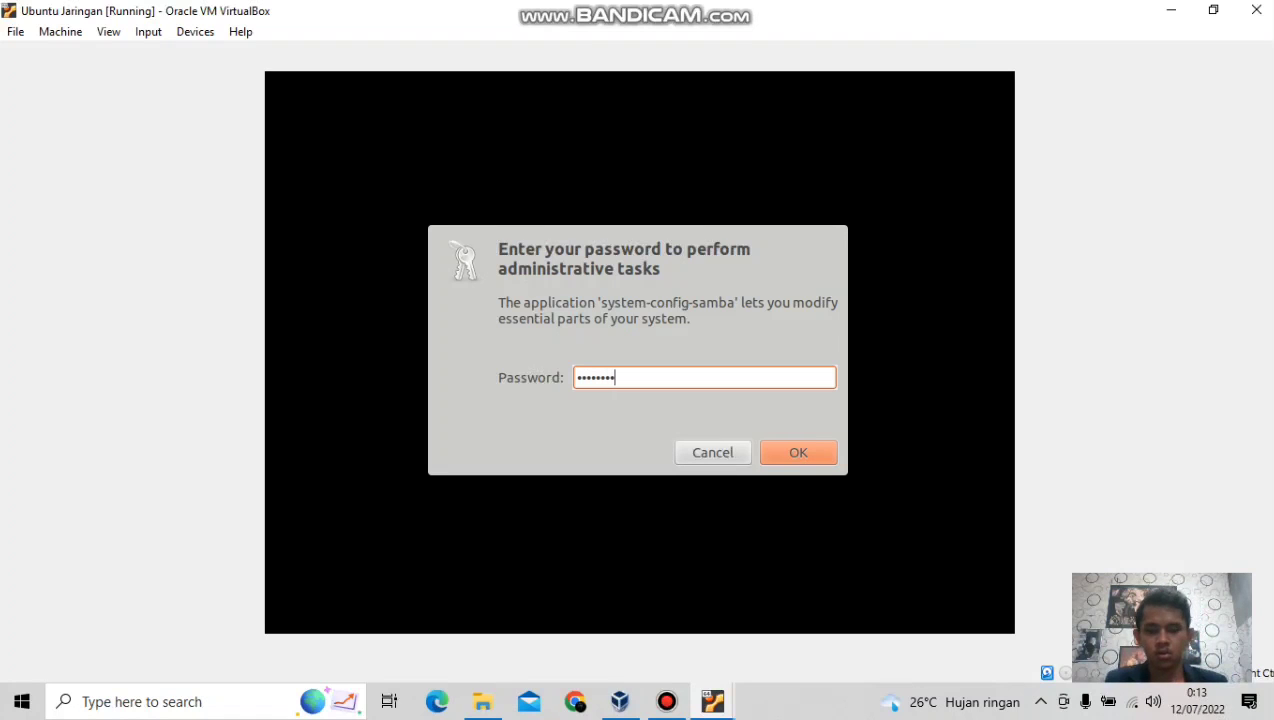
pyautogui.press('Return')
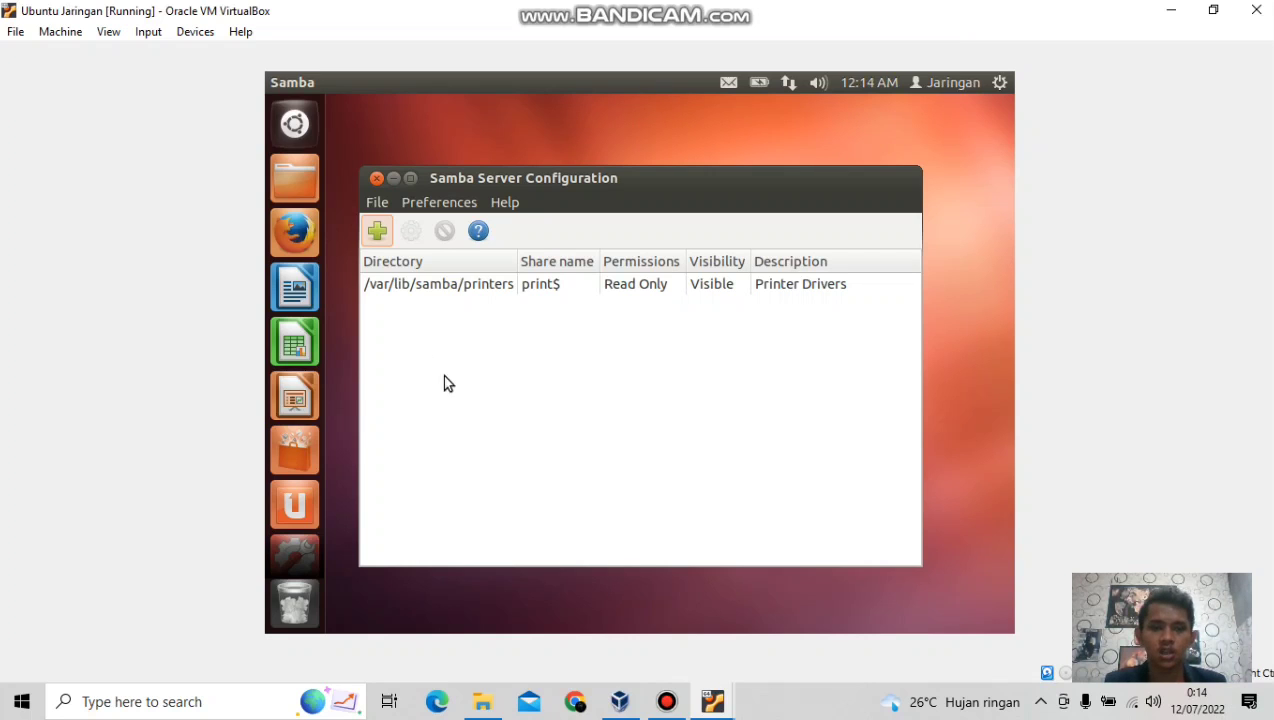
# Add a new Samba share with directory /home/jaringan/Documents/TUGAS MJD.
pyautogui.click(376, 230)
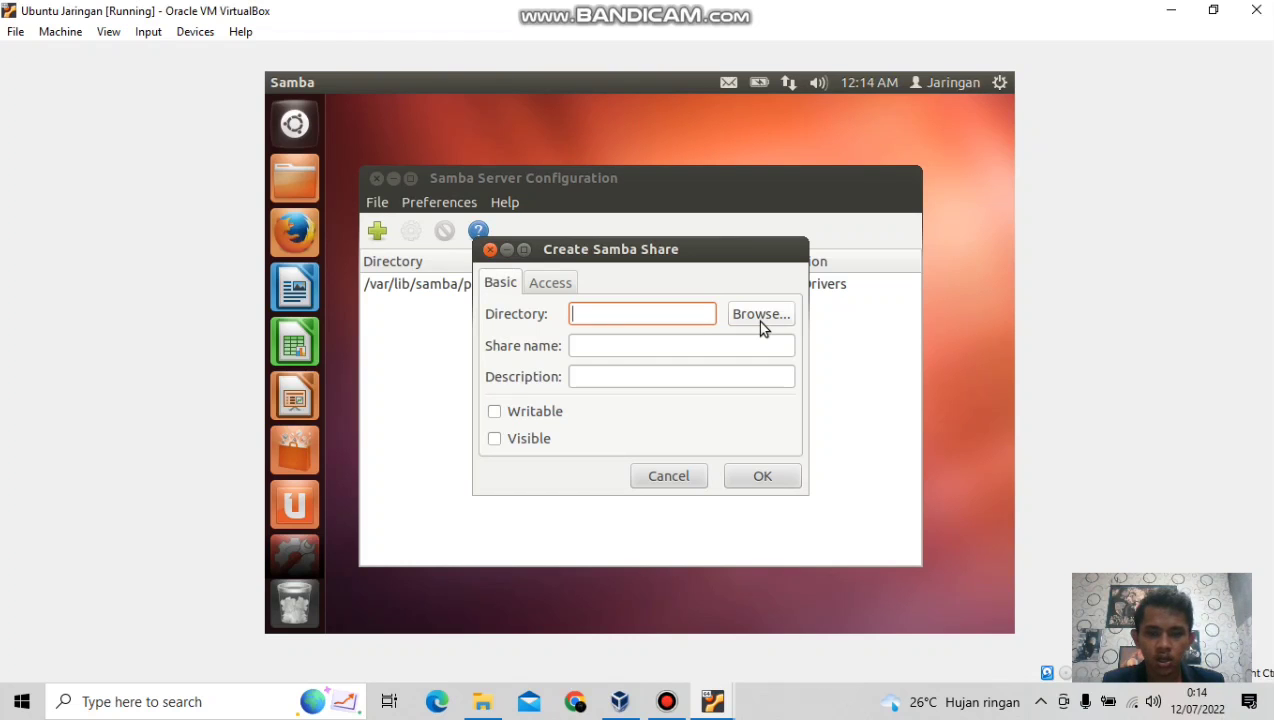
pyautogui.click(759, 318)
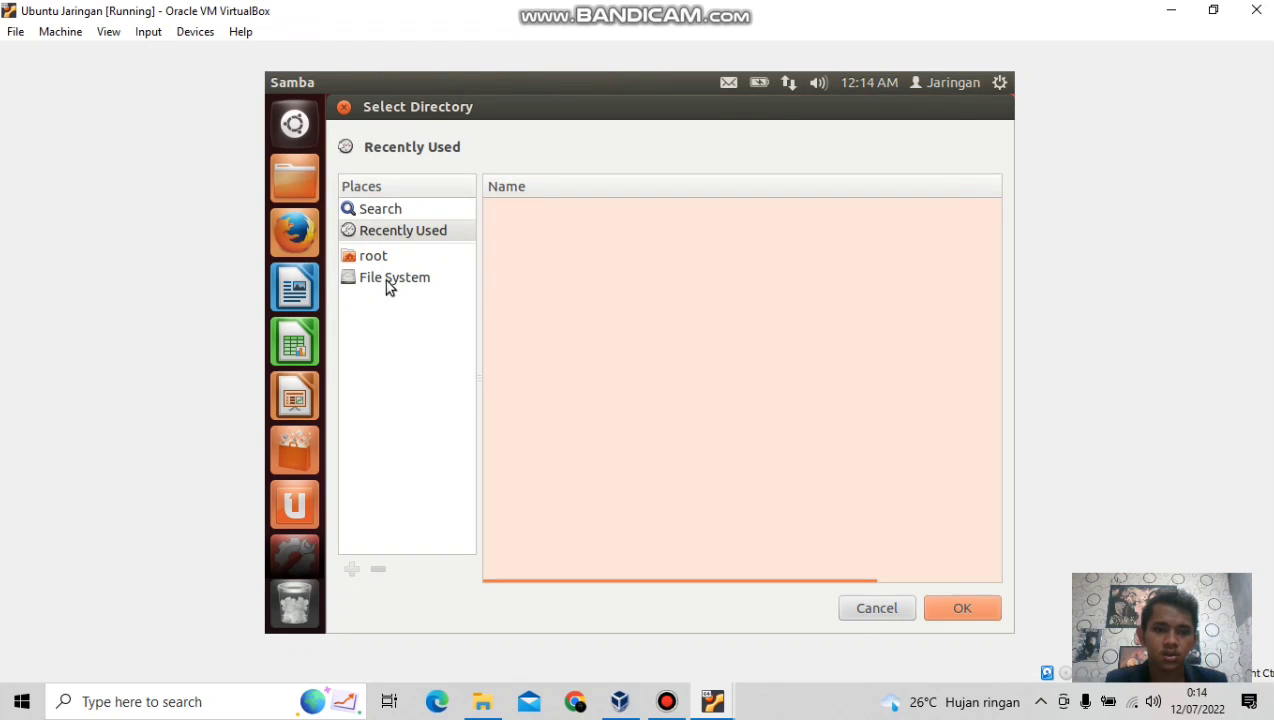
pyautogui.click(387, 282)
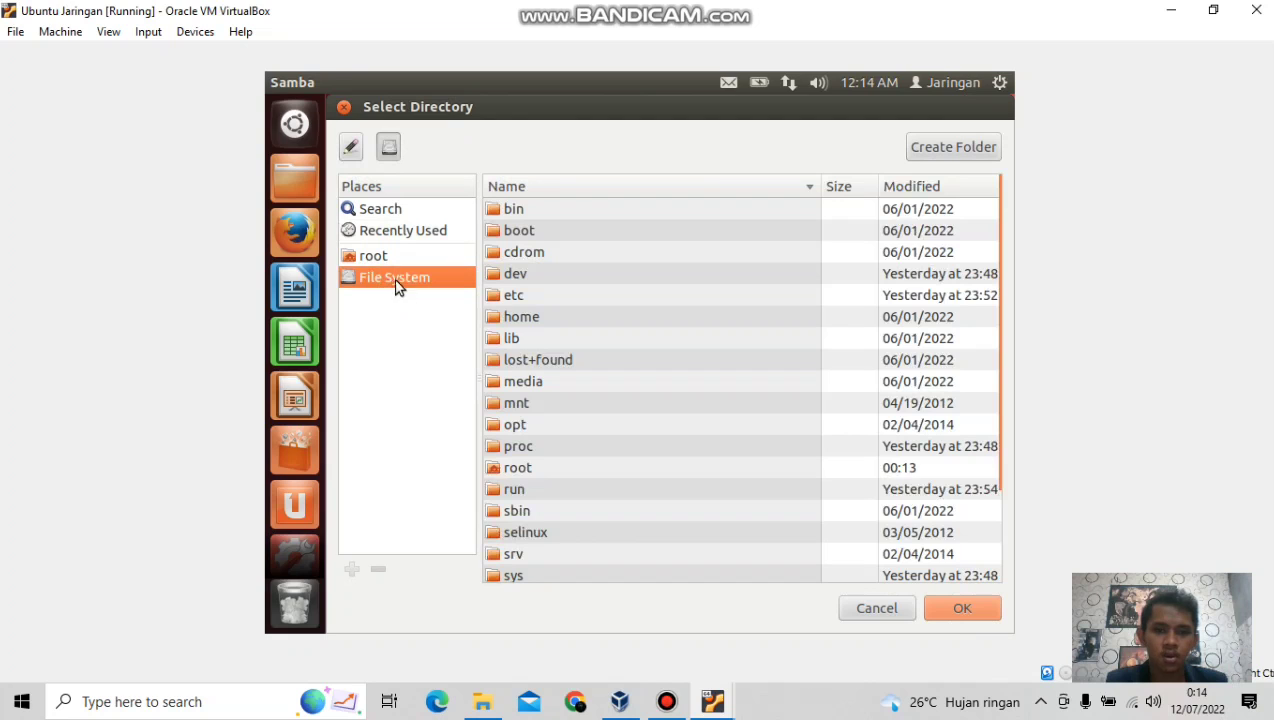
pyautogui.doubleClick(524, 317)
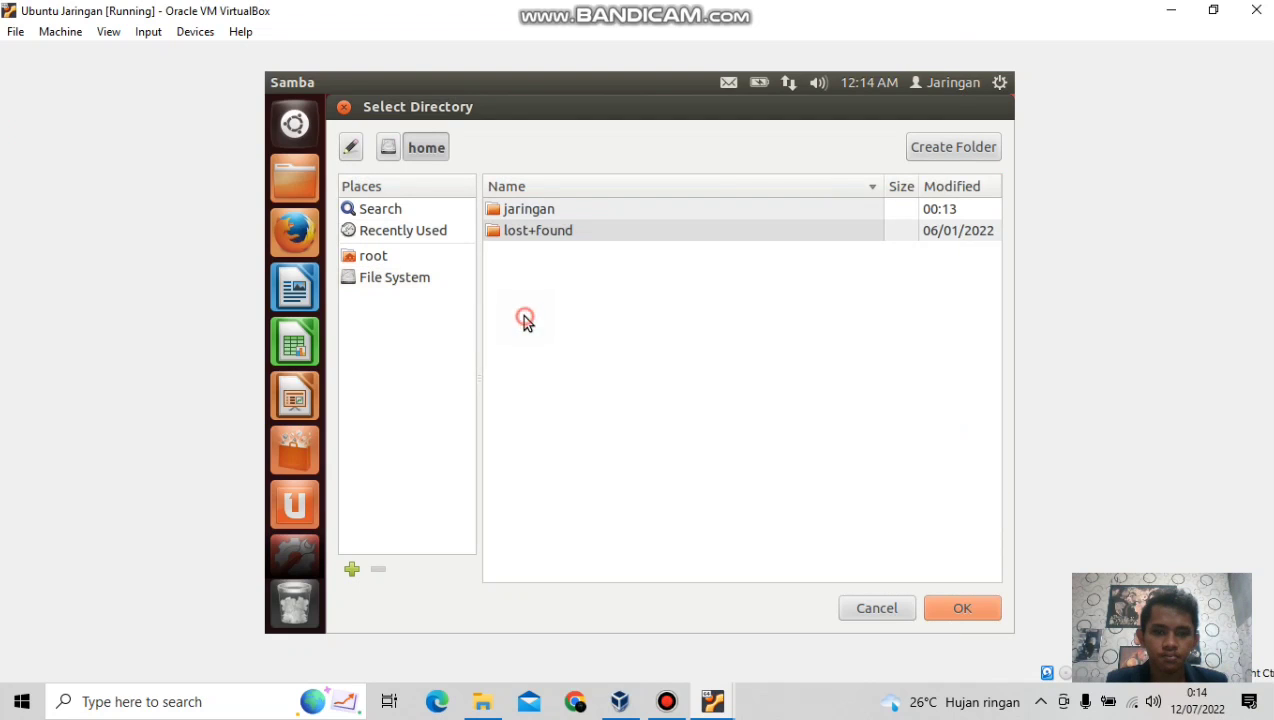
pyautogui.doubleClick(531, 212)
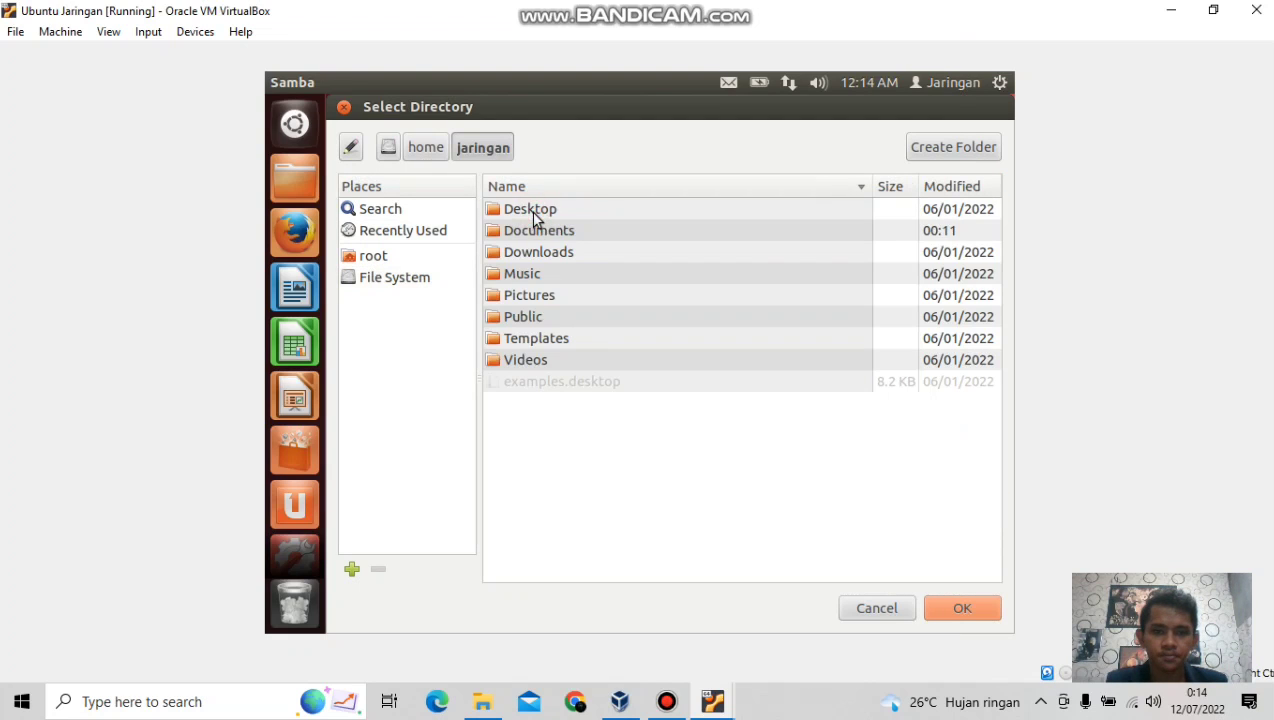
pyautogui.doubleClick(532, 236)
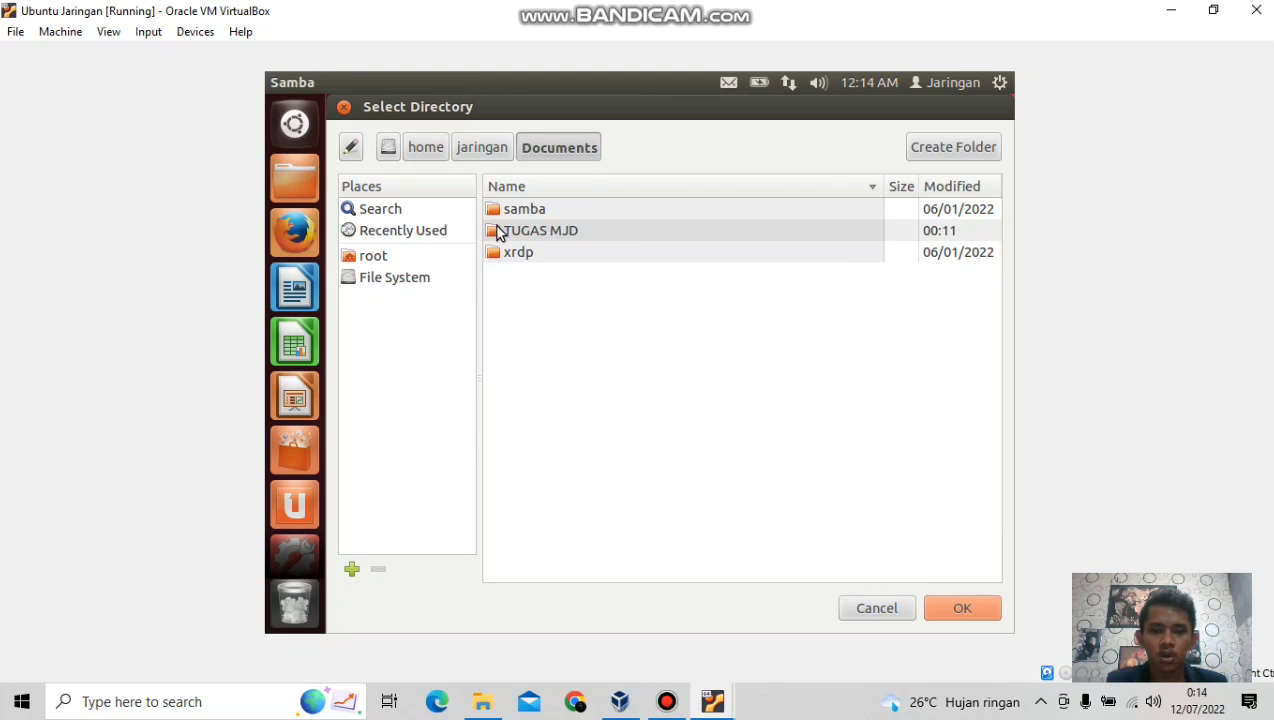
pyautogui.click(608, 231)
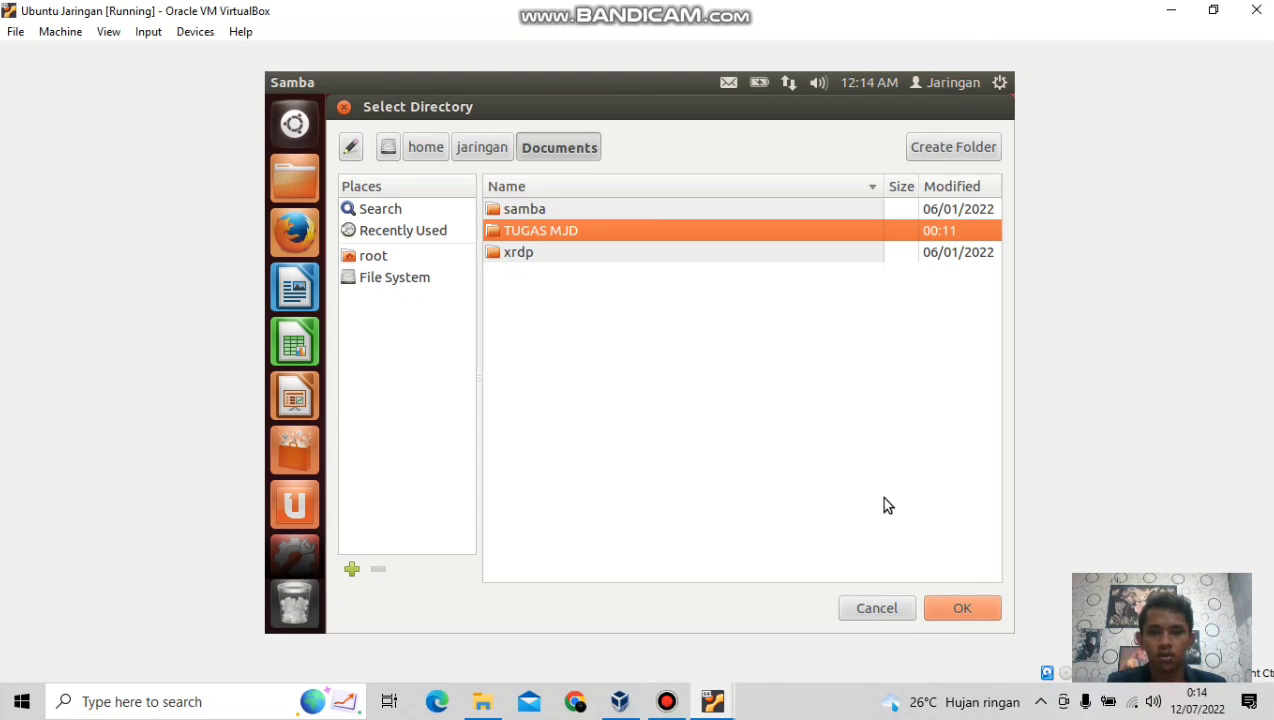
pyautogui.click(957, 612)
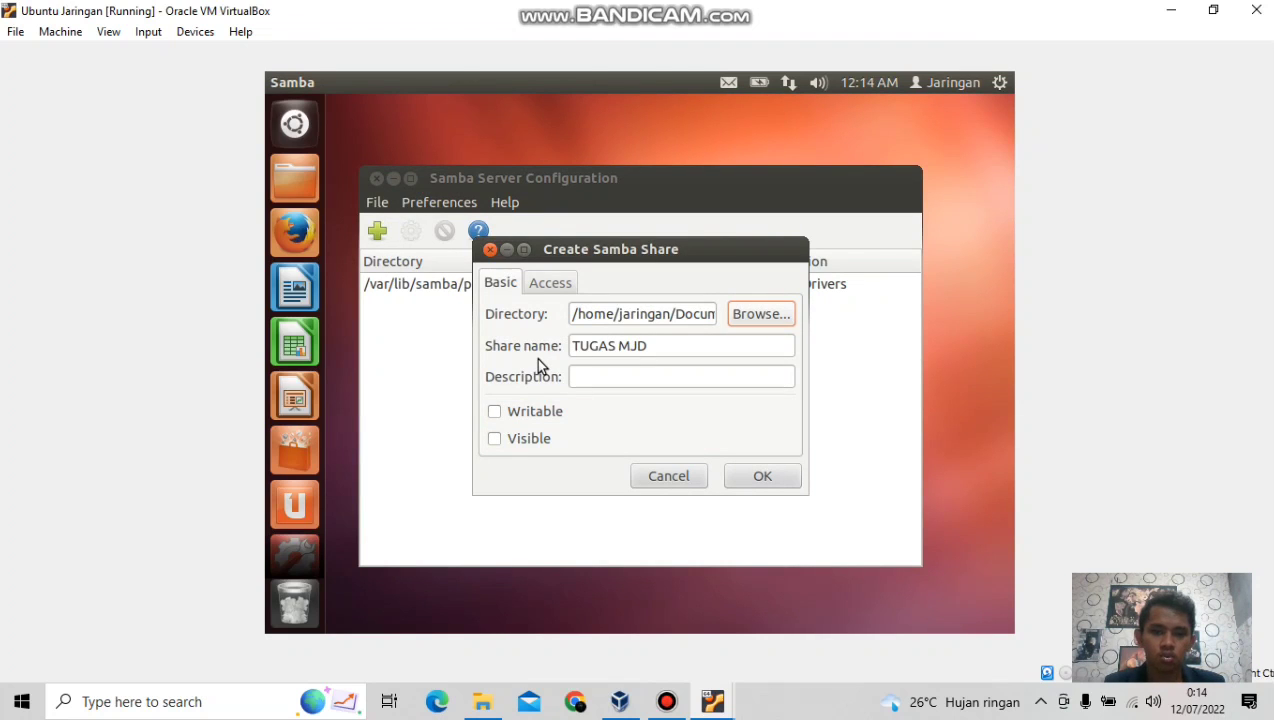
# Make the TUGAS MJD share Writable and Visible, restrict access to user jaringan, and confirm.
pyautogui.click(497, 418)
pyautogui.click(495, 439)
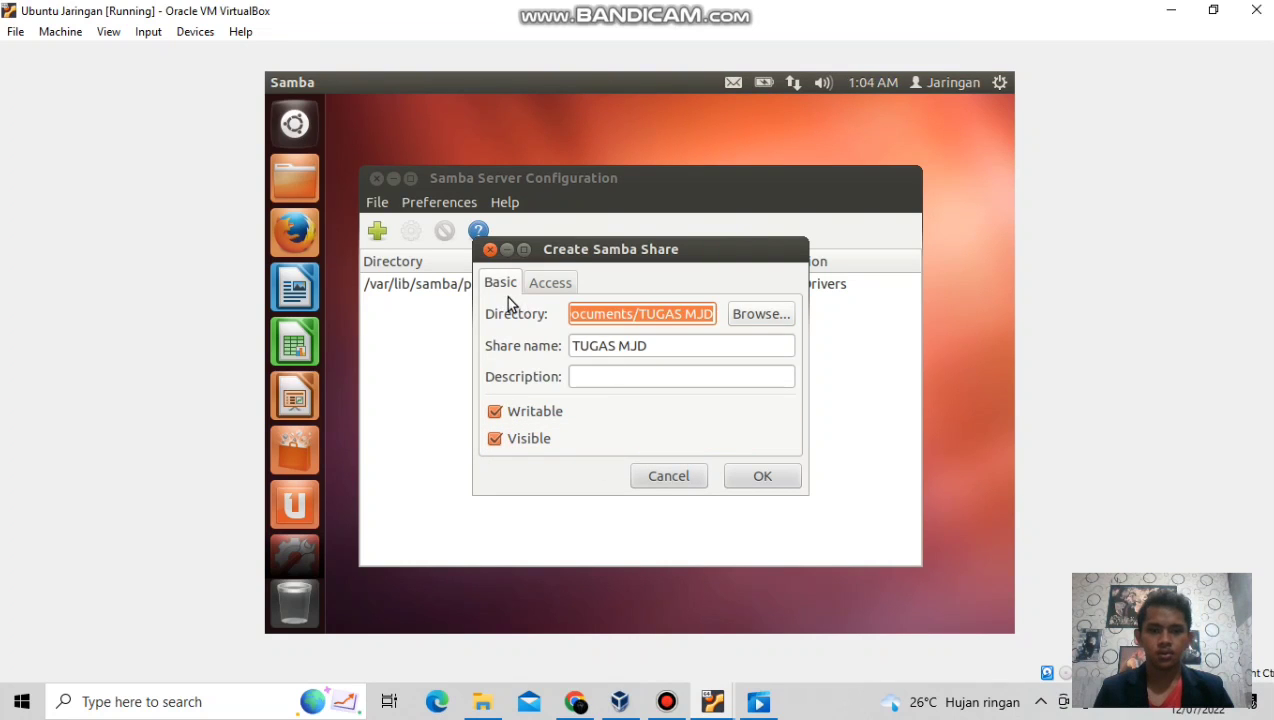
pyautogui.click(550, 284)
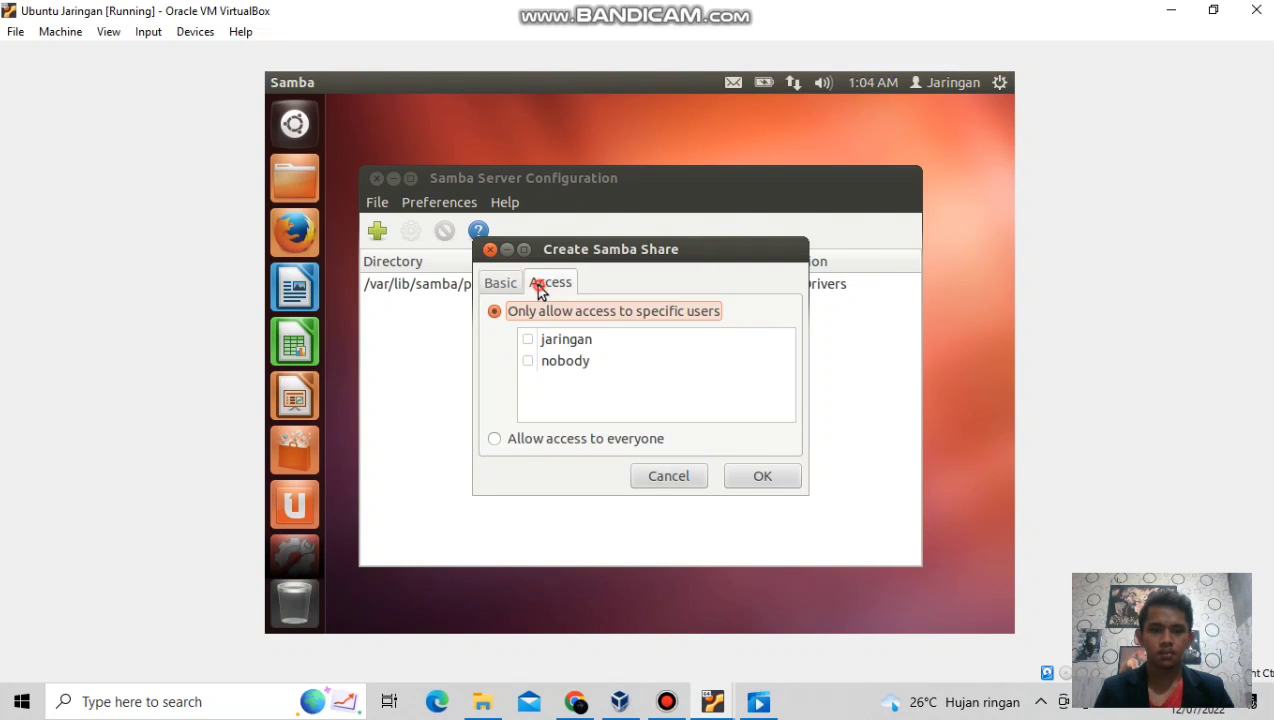
pyautogui.click(528, 340)
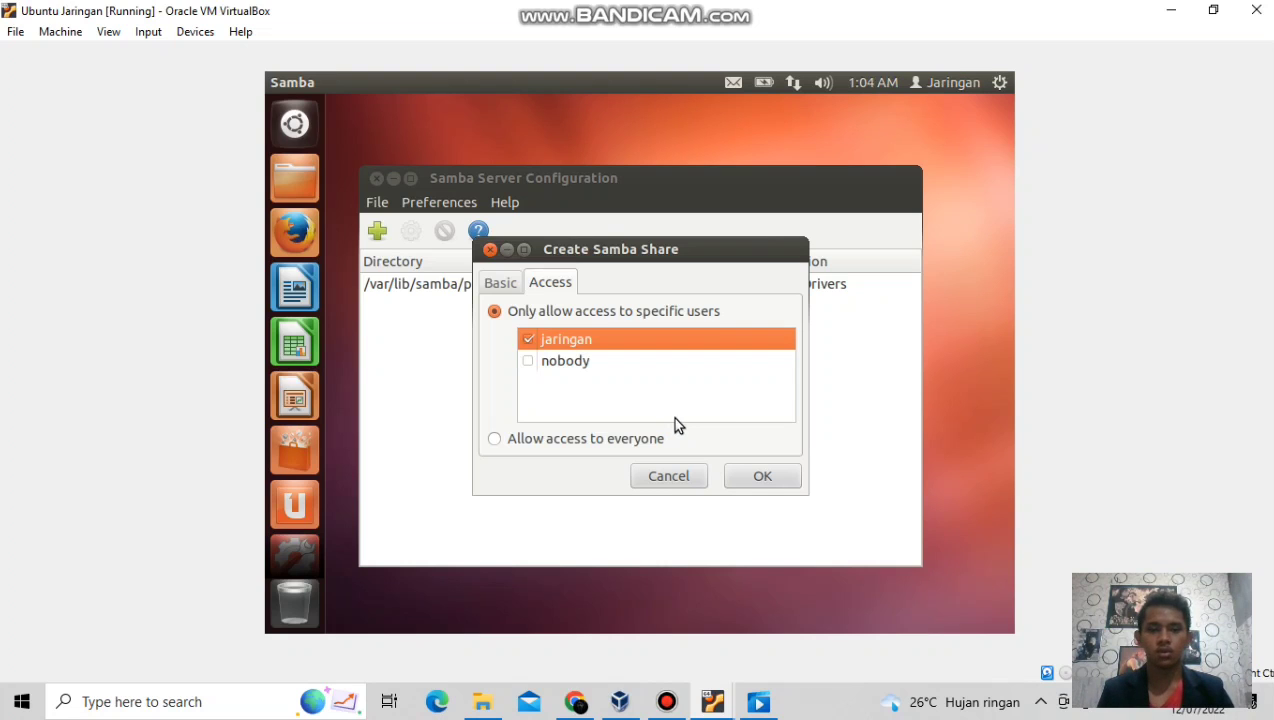
pyautogui.click(757, 478)
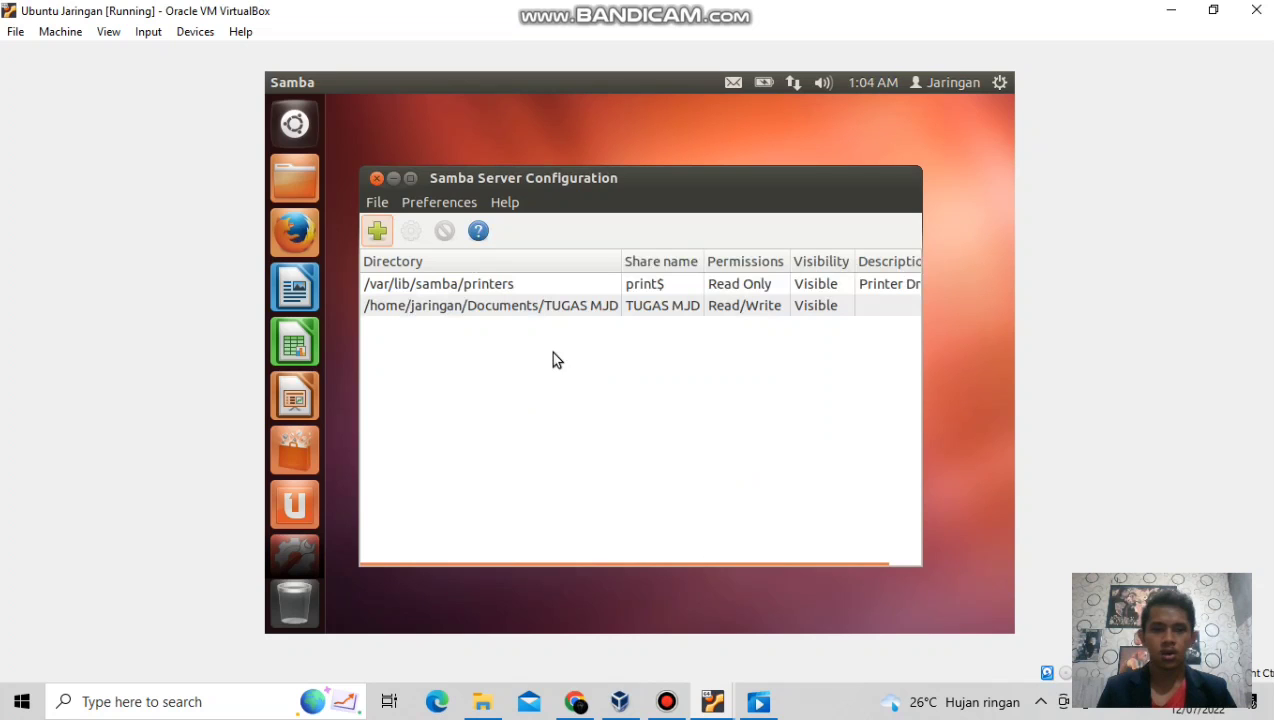
# Close Samba Server Configuration and open a Terminal from the Dash's recent apps.
pyautogui.click(376, 179)
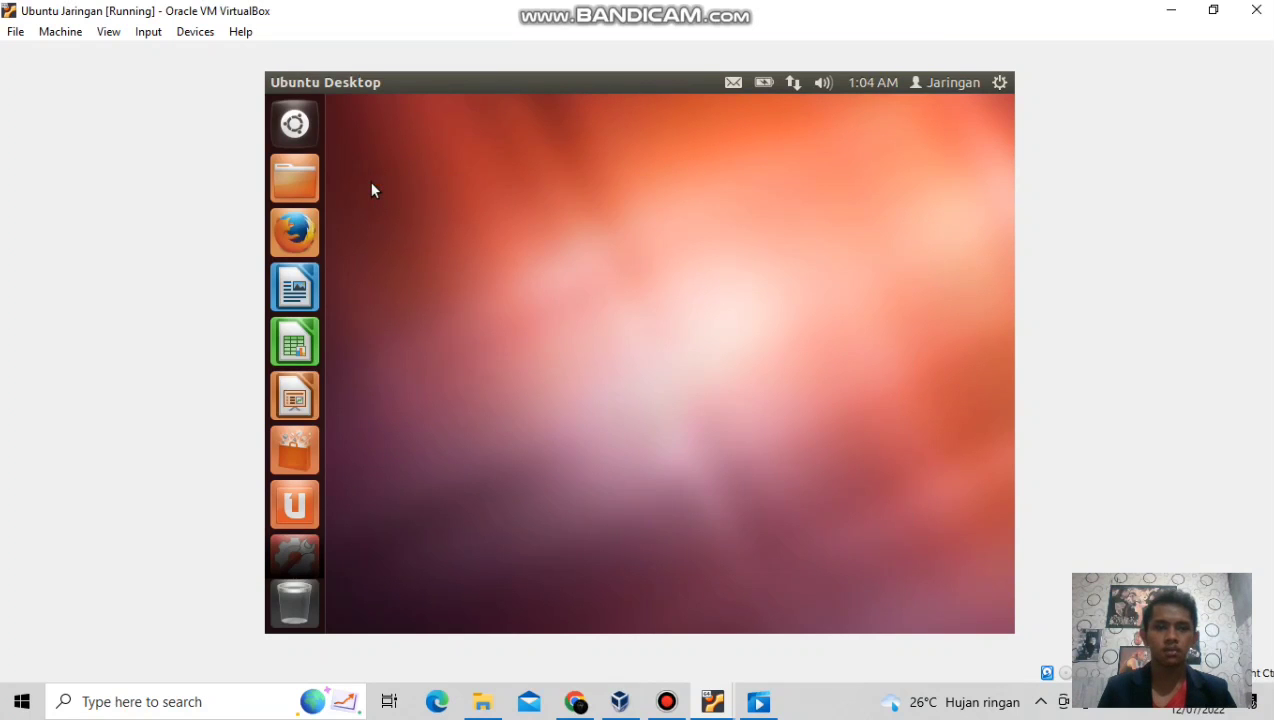
pyautogui.click(302, 128)
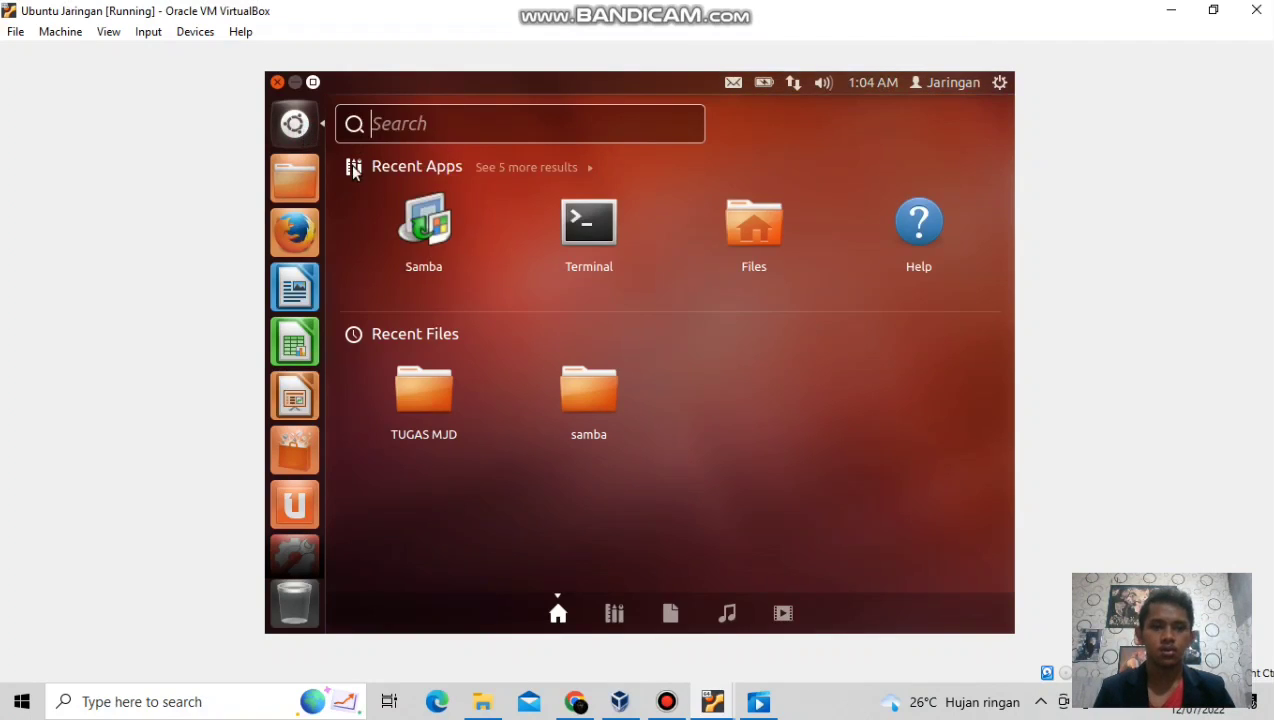
pyautogui.click(590, 230)
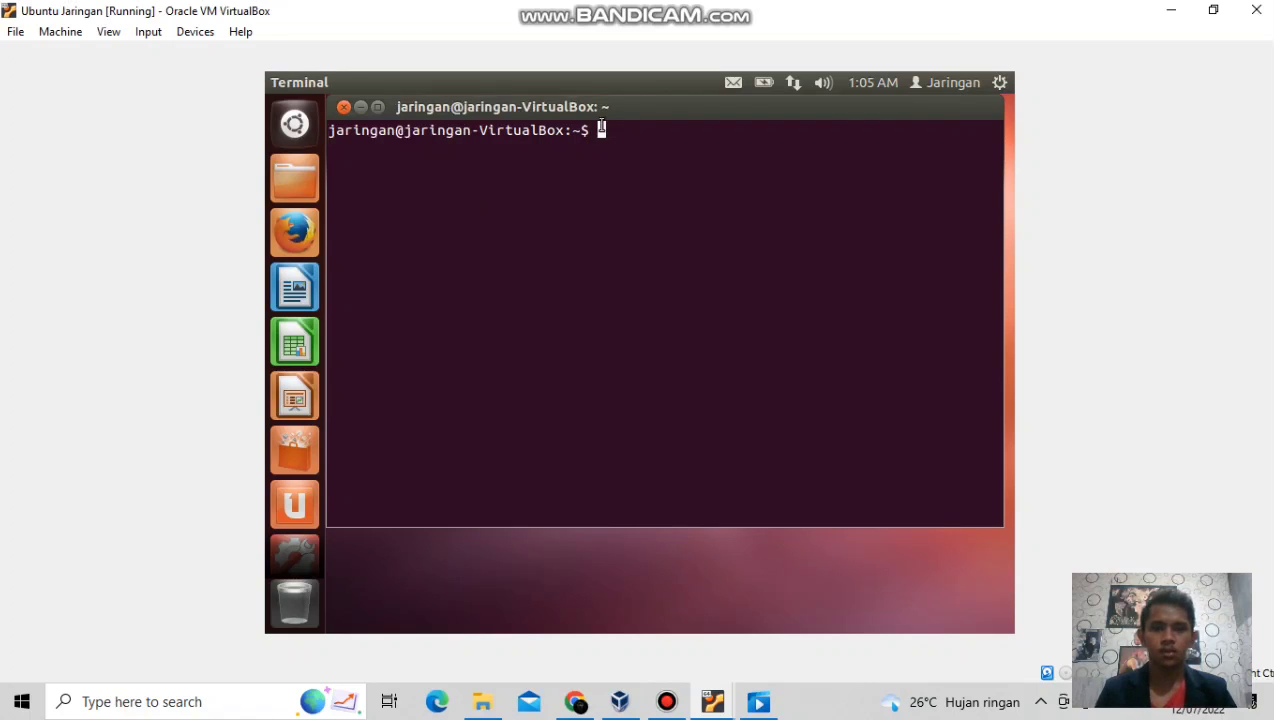
# Switch to a root shell with 'sudo su' and enter the password.
pyautogui.write('su')
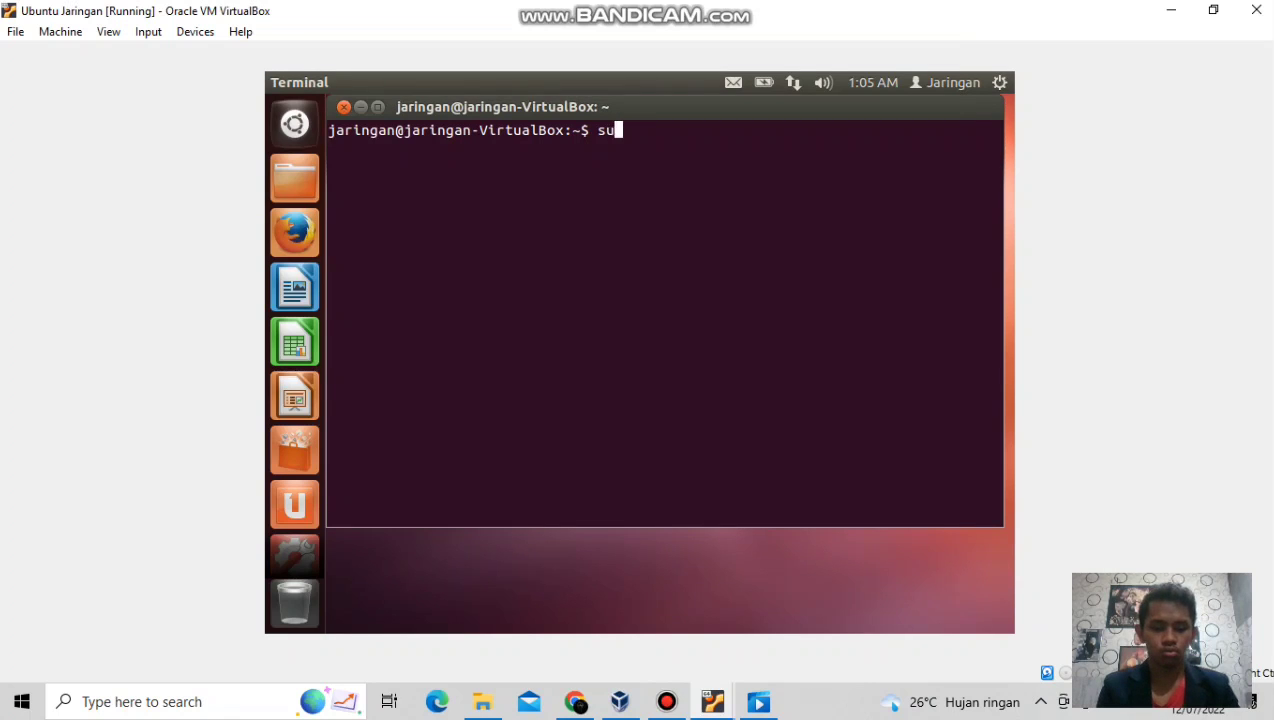
pyautogui.write('do su')
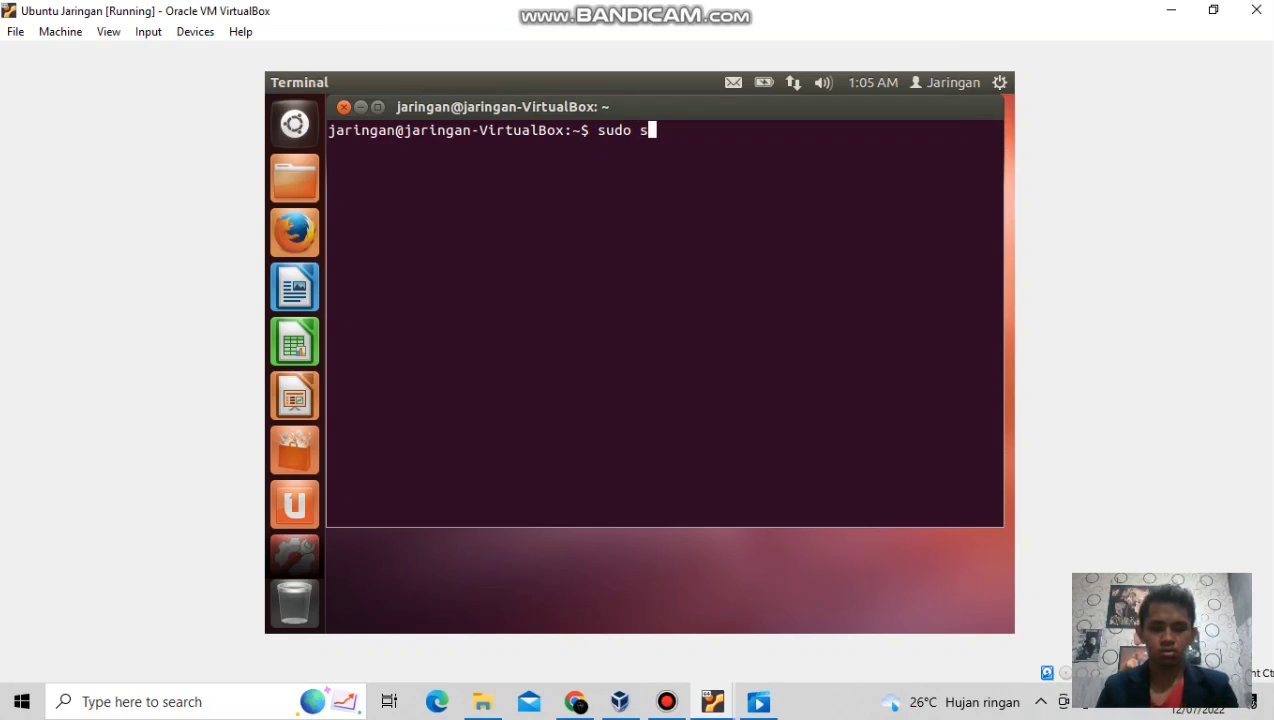
pyautogui.press('Return')
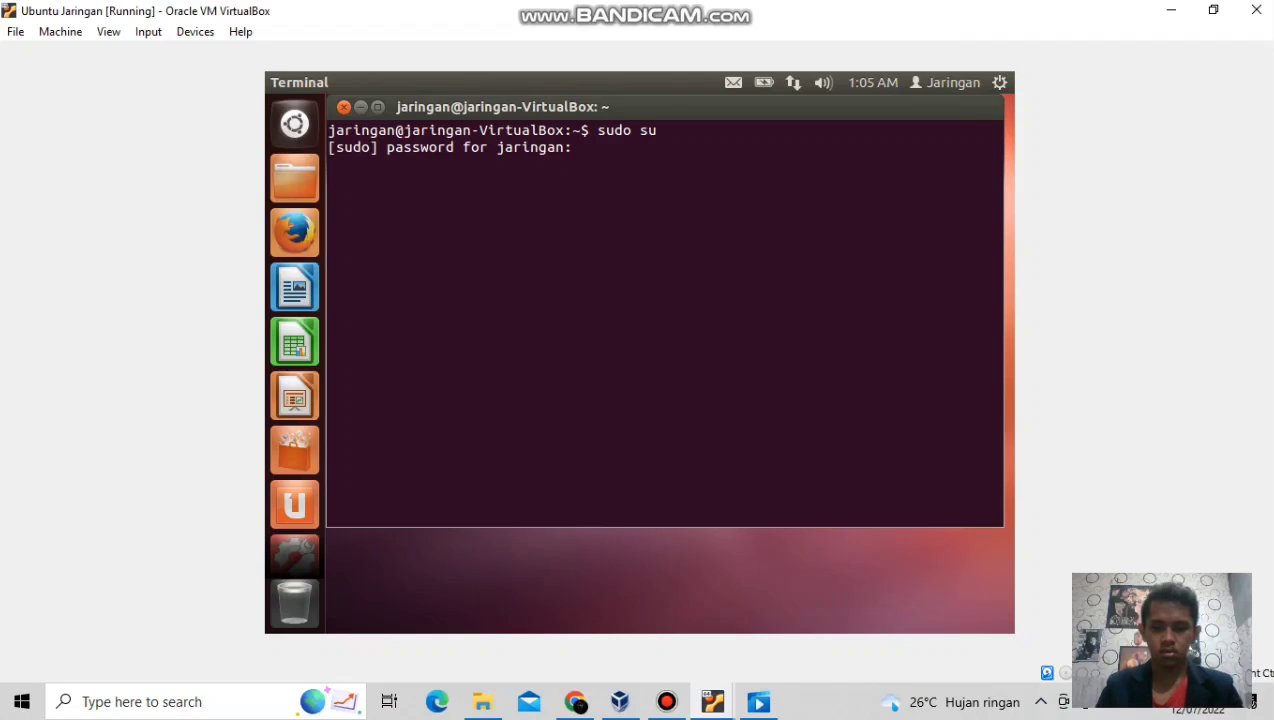
pyautogui.press('Return')
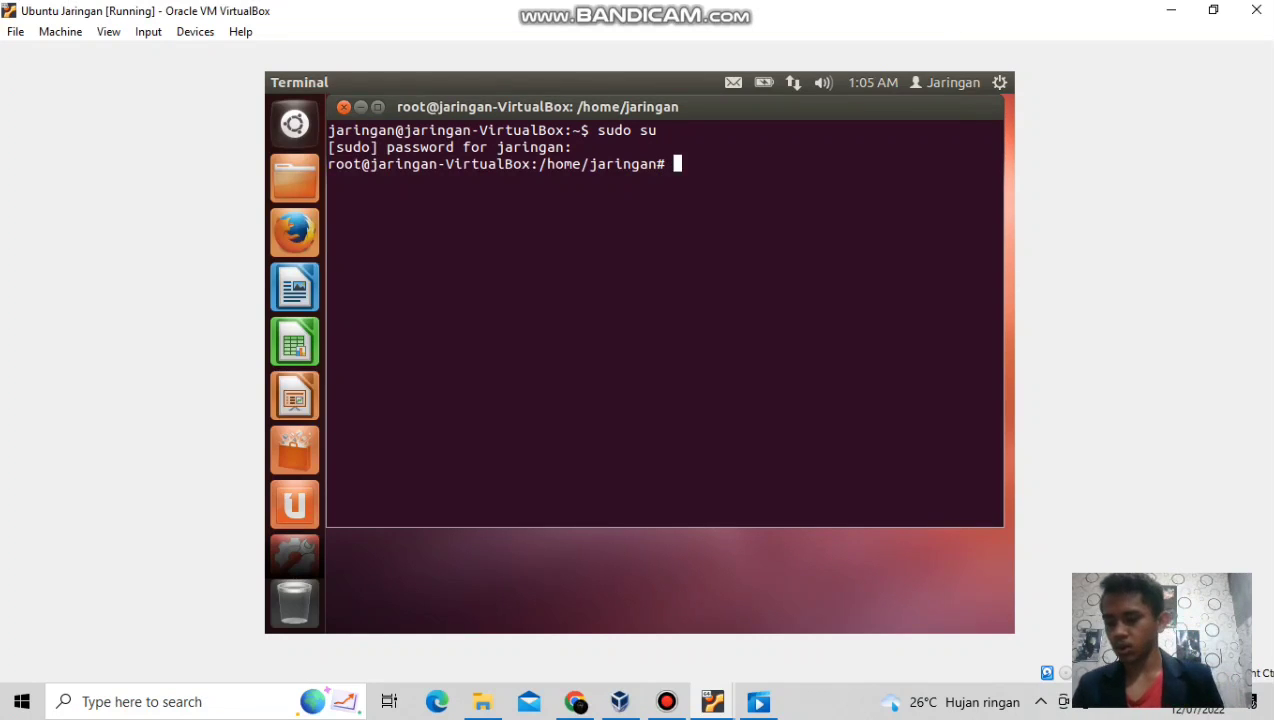
# Type 'sudo smbpasswd jaringan', correcting the mistyped 'smbdpasswd'.
pyautogui.write('sudo')
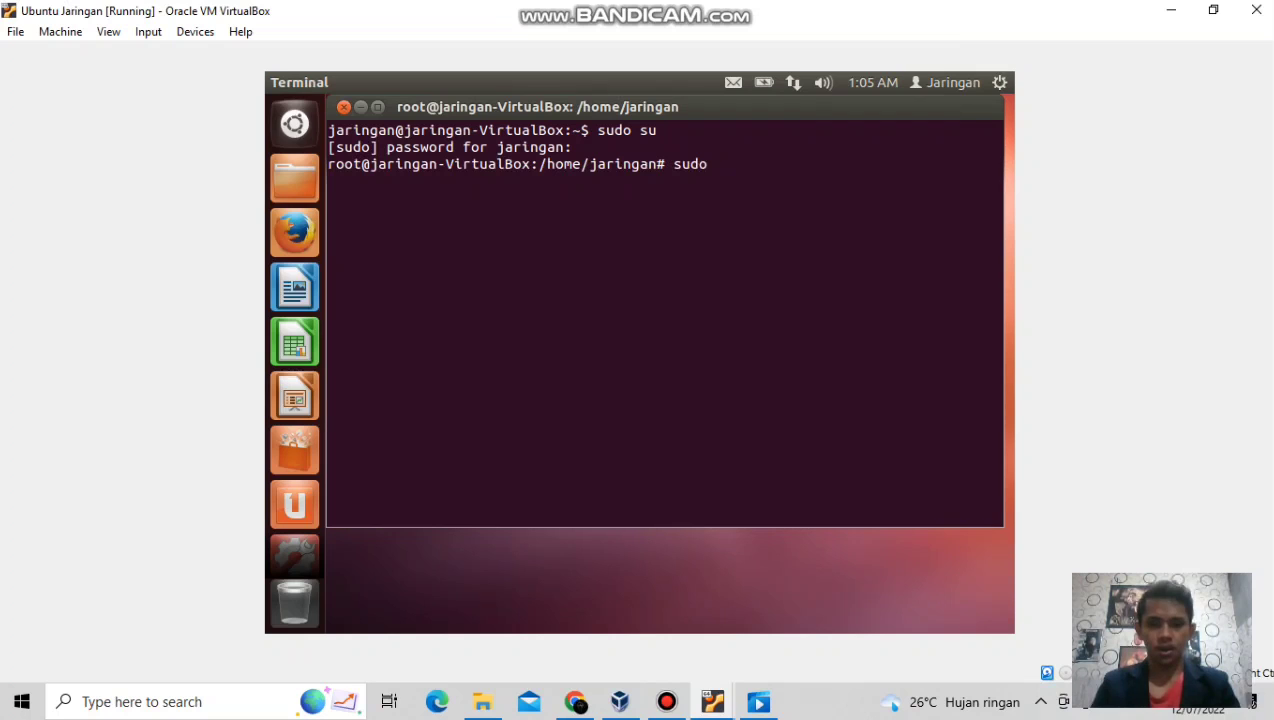
pyautogui.write(' smb')
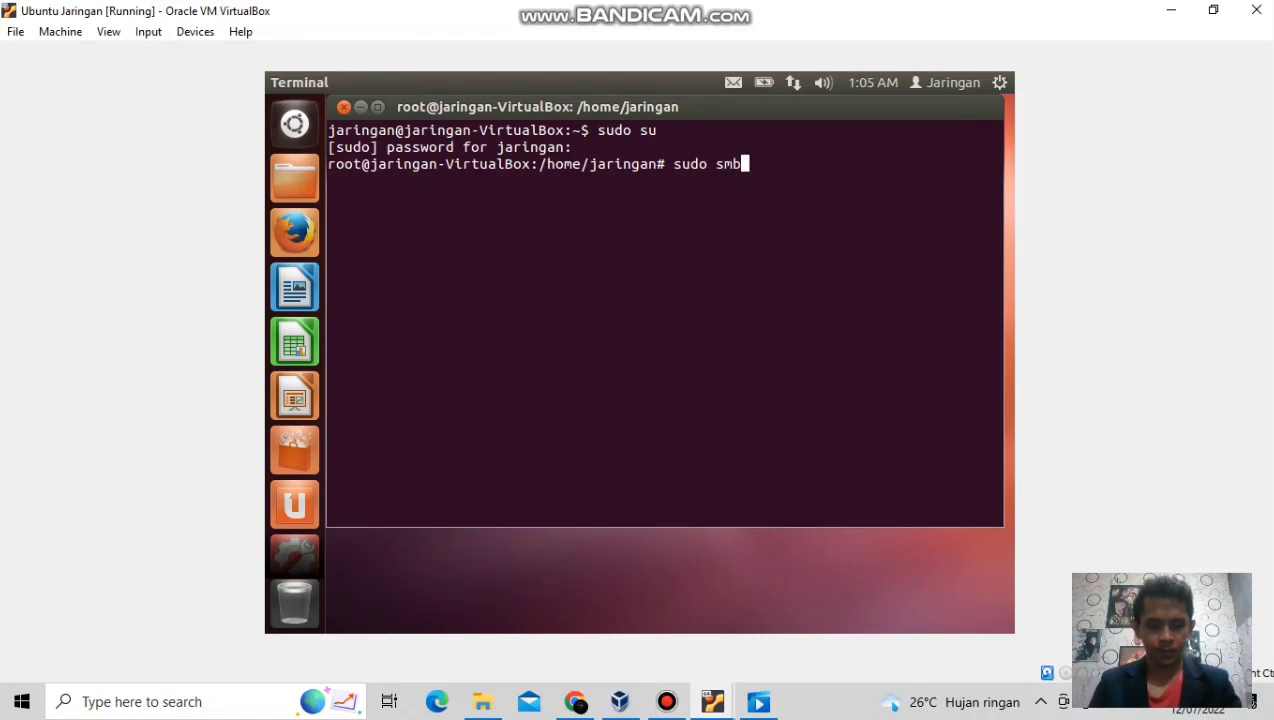
pyautogui.write('dp')
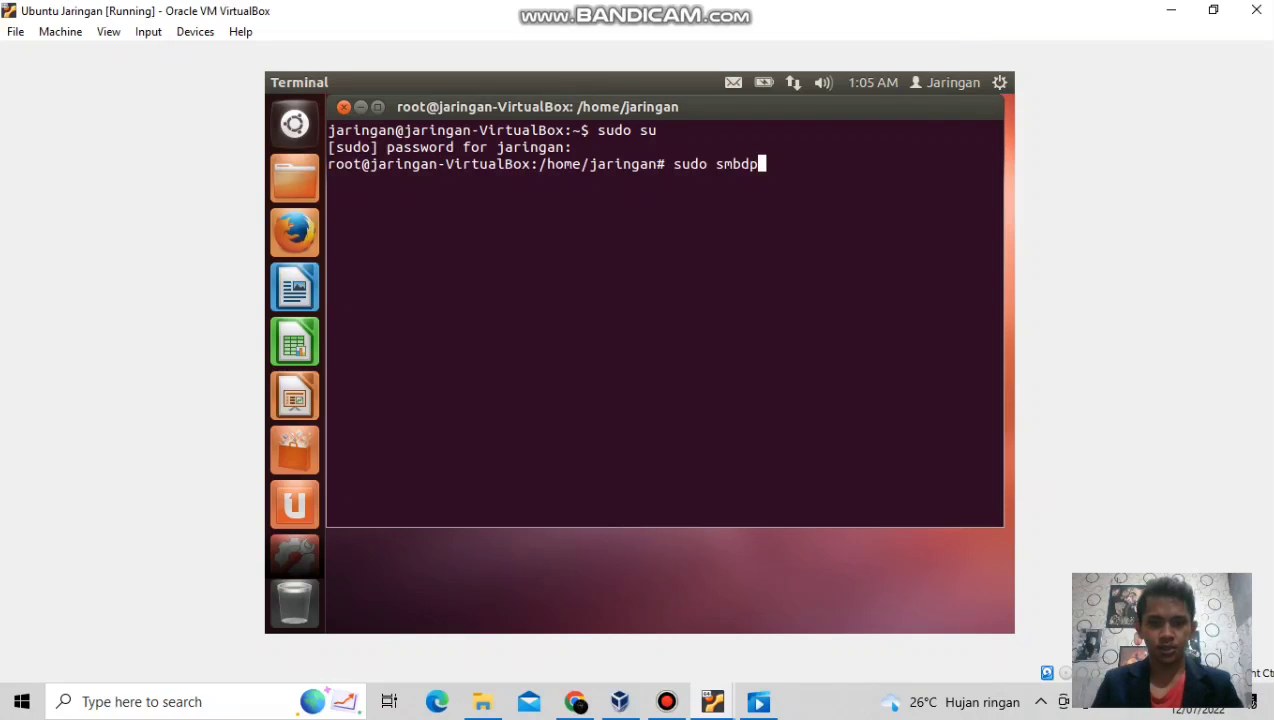
pyautogui.write('asswd')
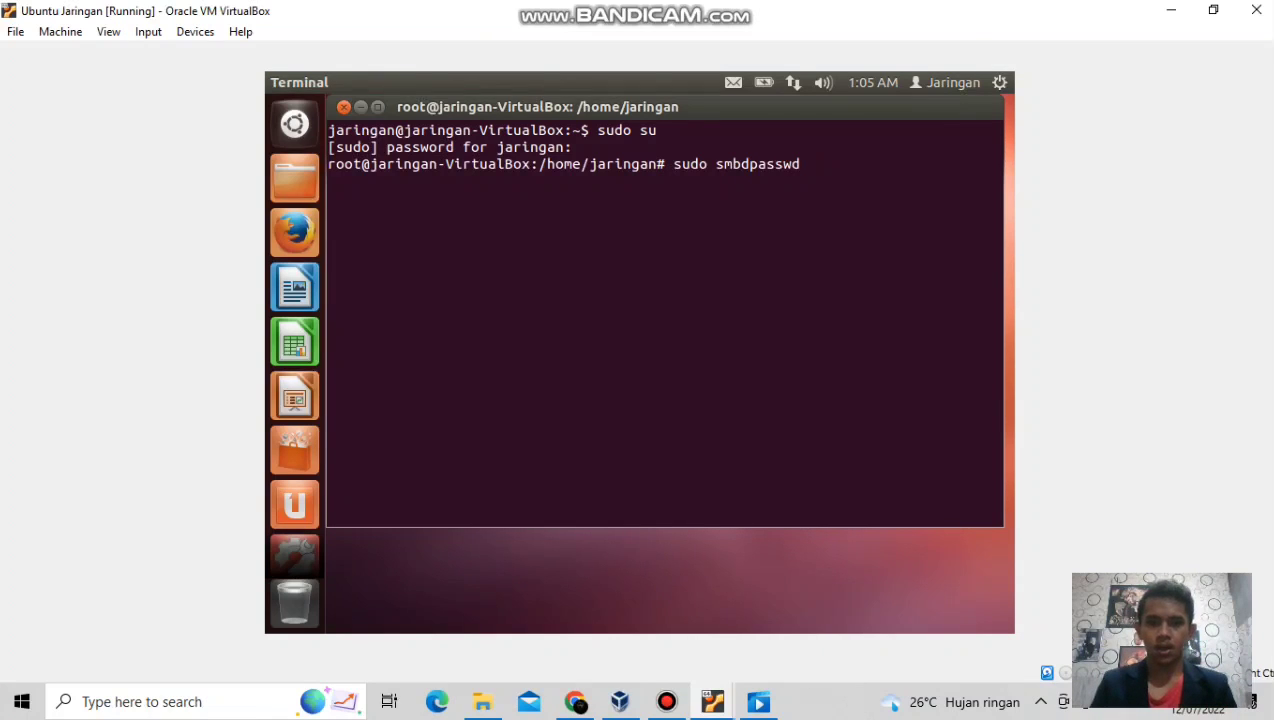
pyautogui.press('BackSpace')
pyautogui.press('BackSpace')
pyautogui.press('BackSpace')
pyautogui.press('BackSpace')
pyautogui.press('BackSpace')
pyautogui.press('BackSpace')
pyautogui.press('BackSpace')
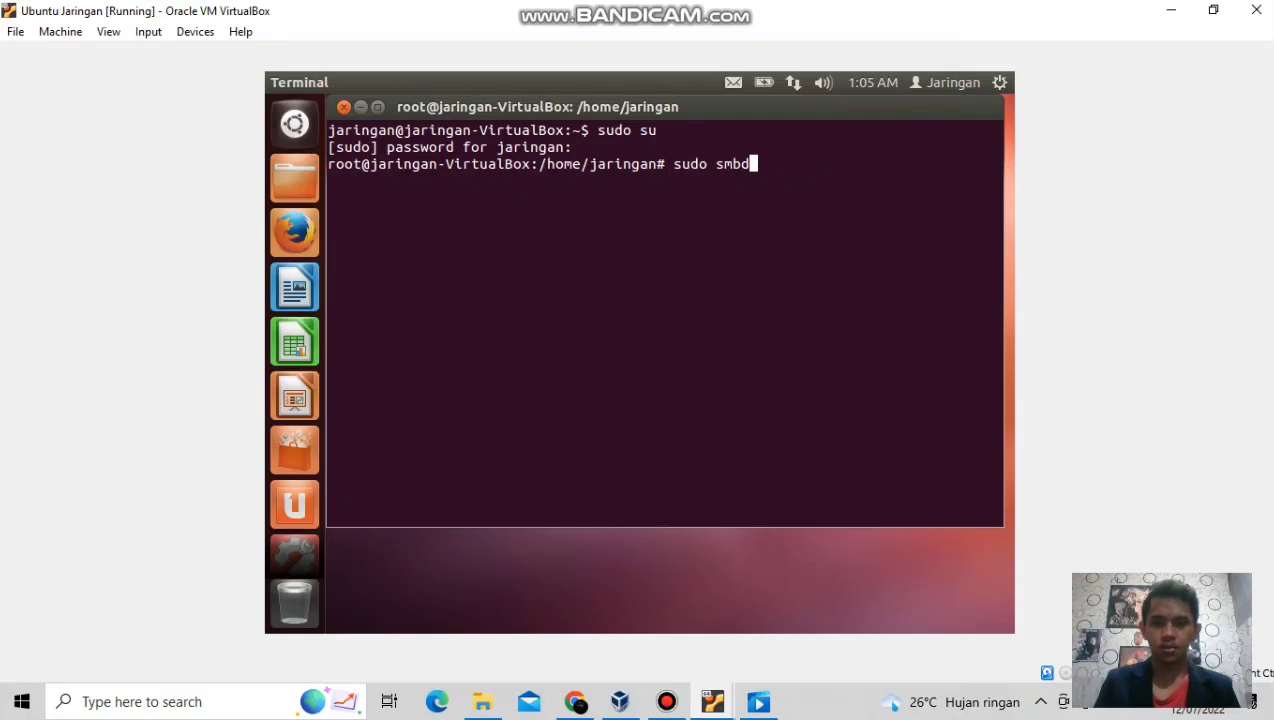
pyautogui.write('passwd')
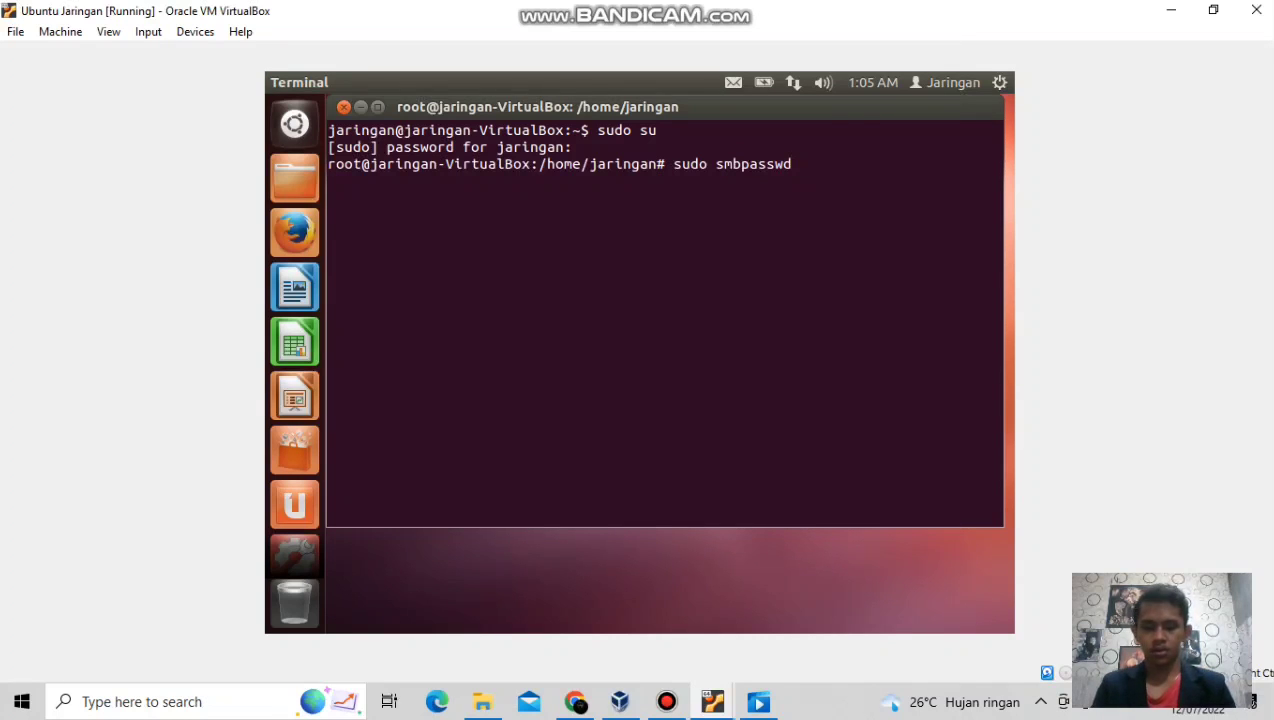
pyautogui.write(' jari')
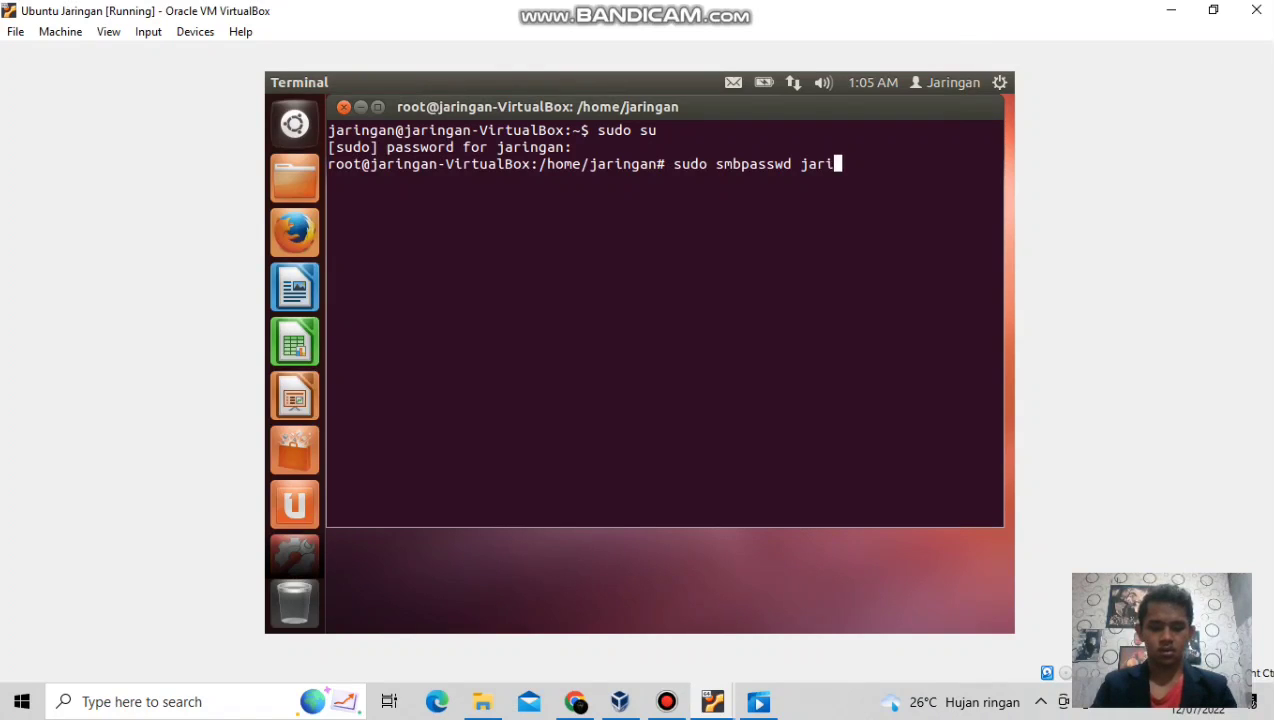
pyautogui.write('ngan')
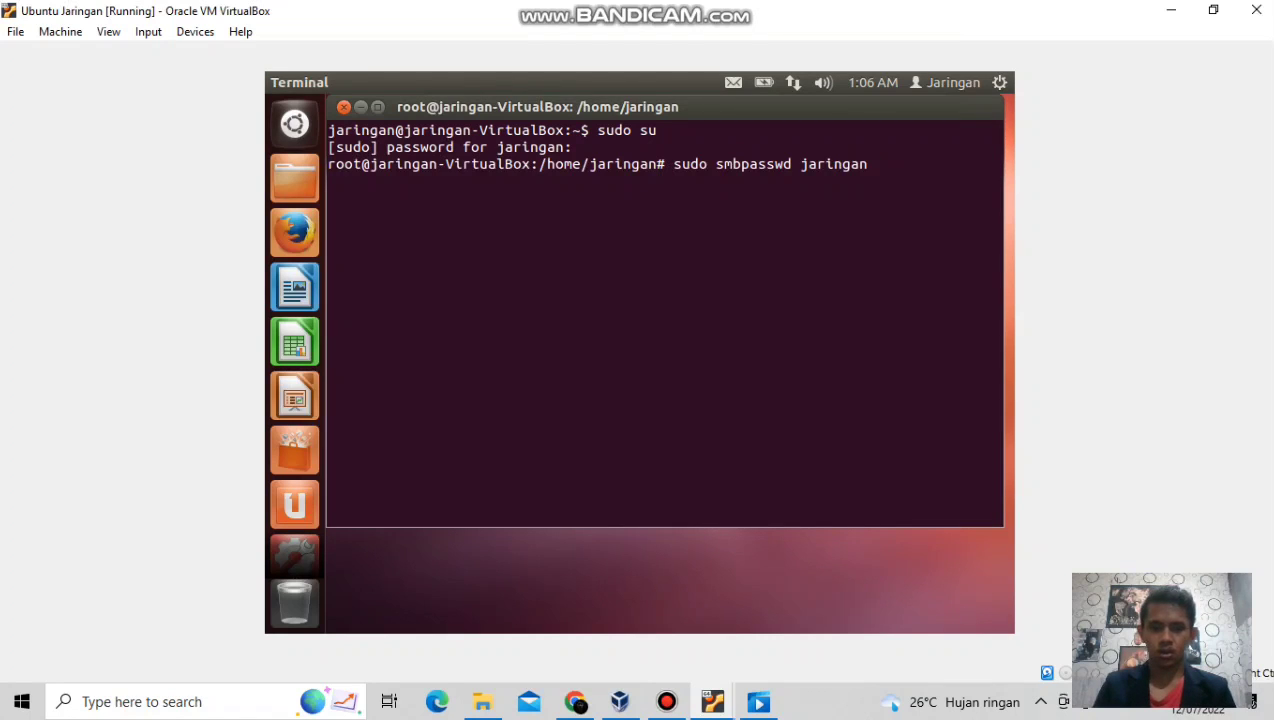
# Run smbpasswd for jaringan, entering and confirming the new Samba password.
pyautogui.press('Return')
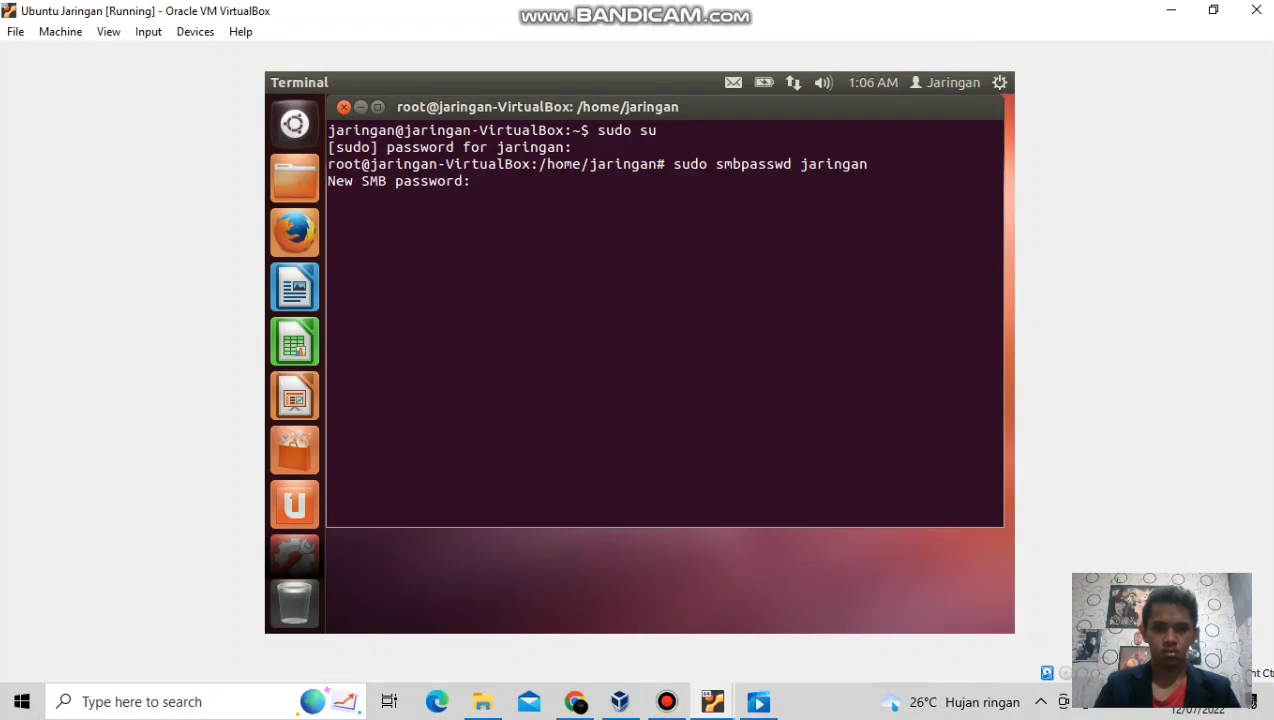
pyautogui.press('Return')
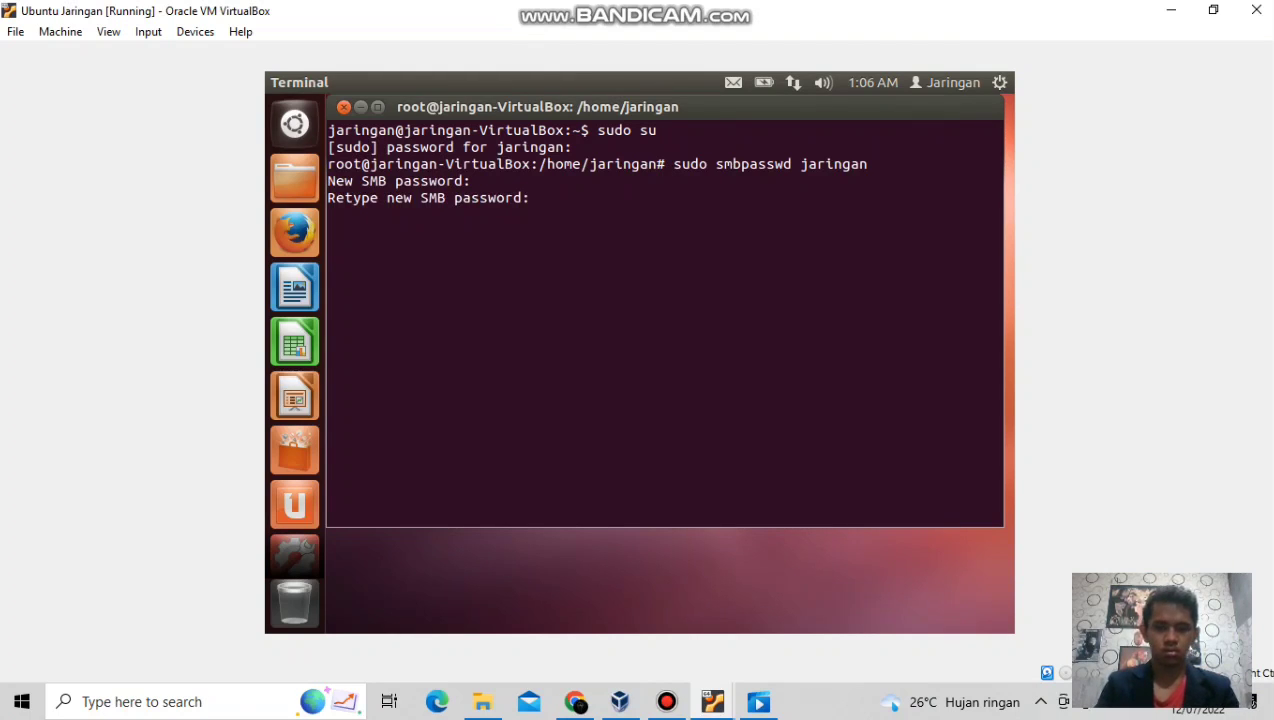
pyautogui.press('Return')
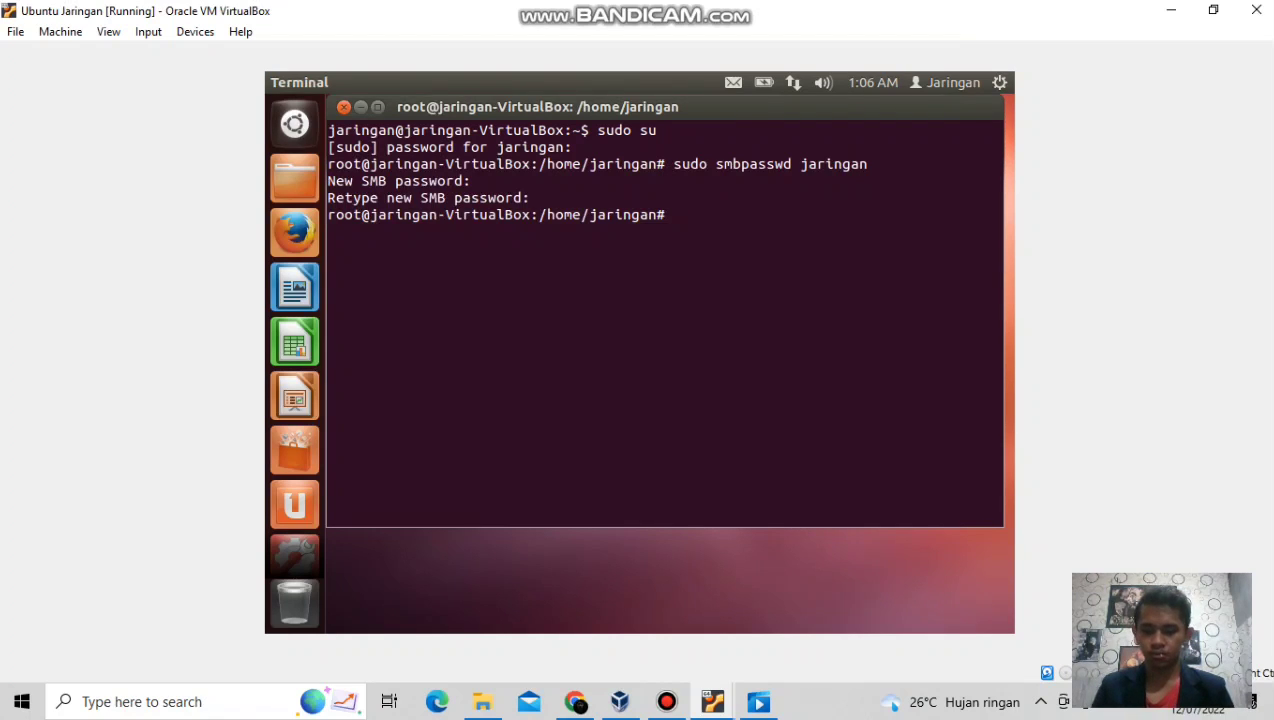
# Restart Samba with 'sudo service smbd restart', then type 'sudo service nmbd restart'.
pyautogui.write('su')
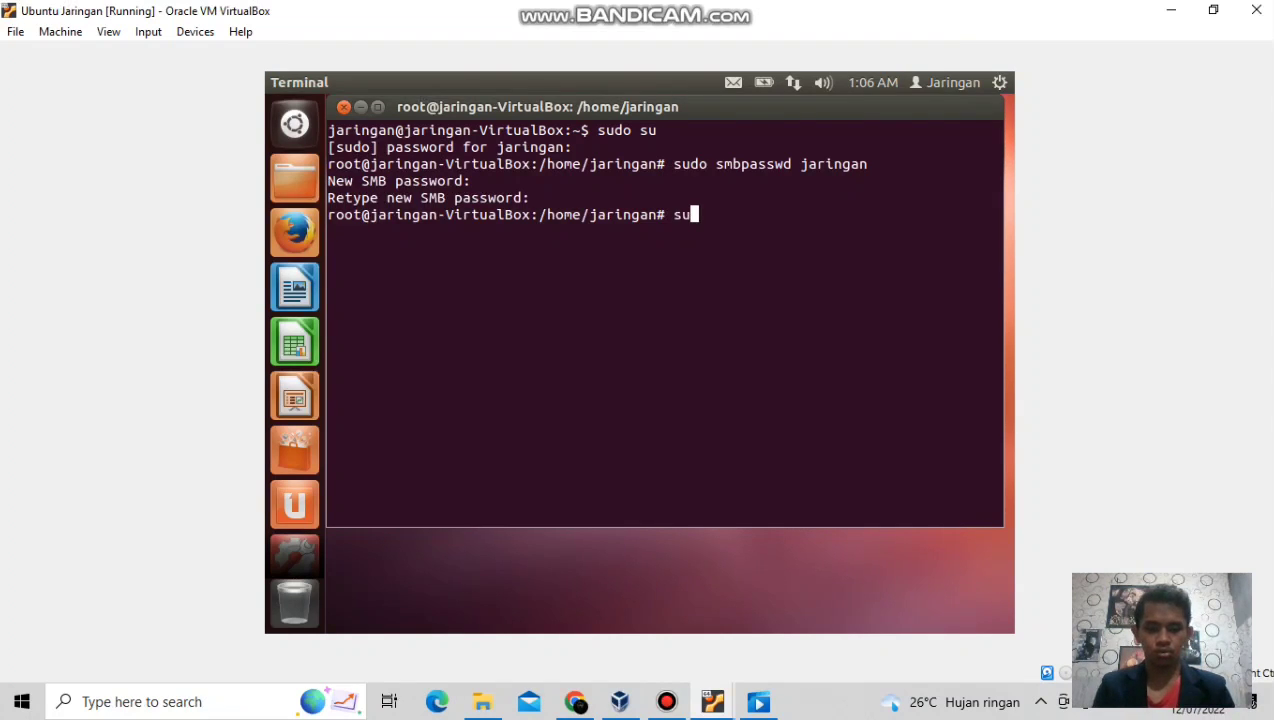
pyautogui.write('do')
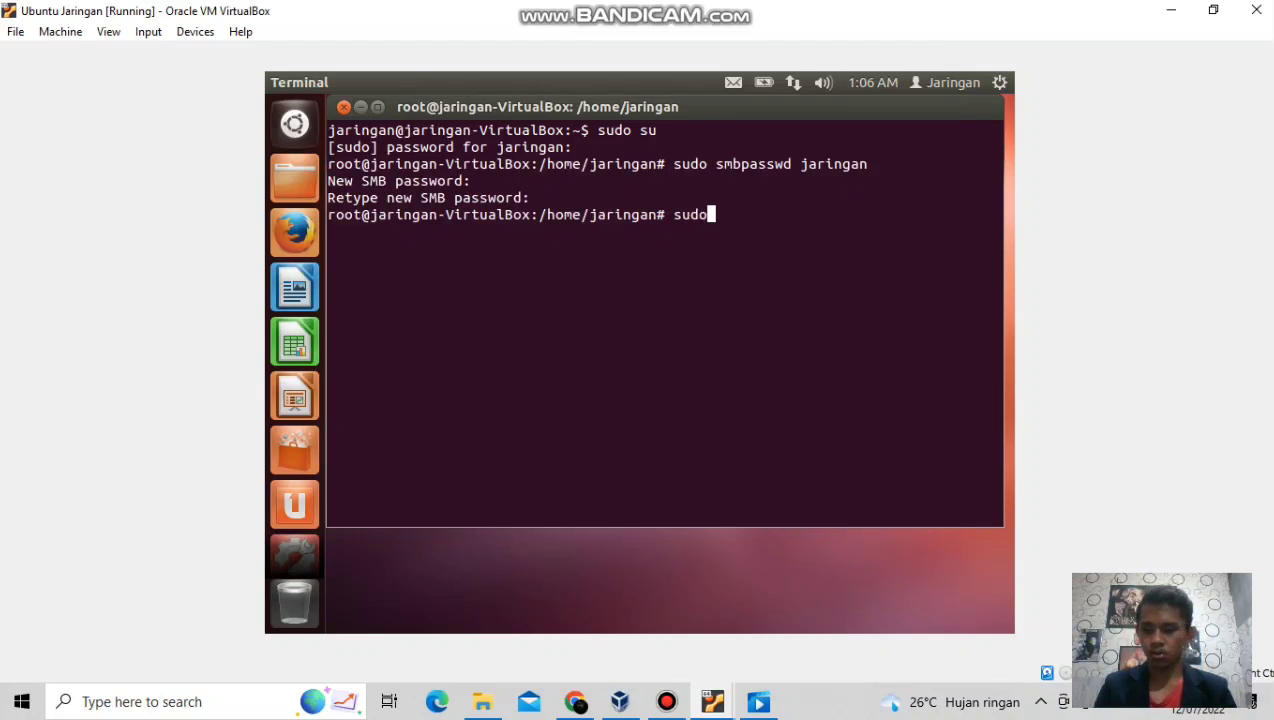
pyautogui.write(' servi')
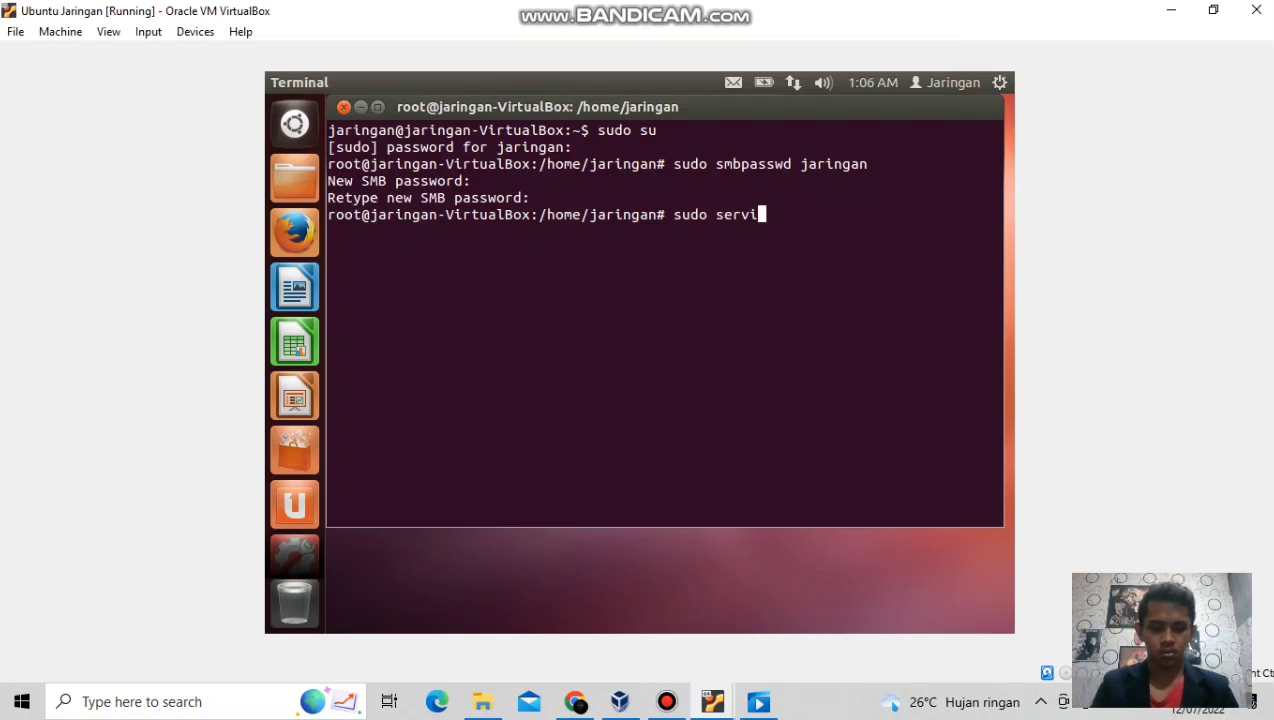
pyautogui.write('ce ')
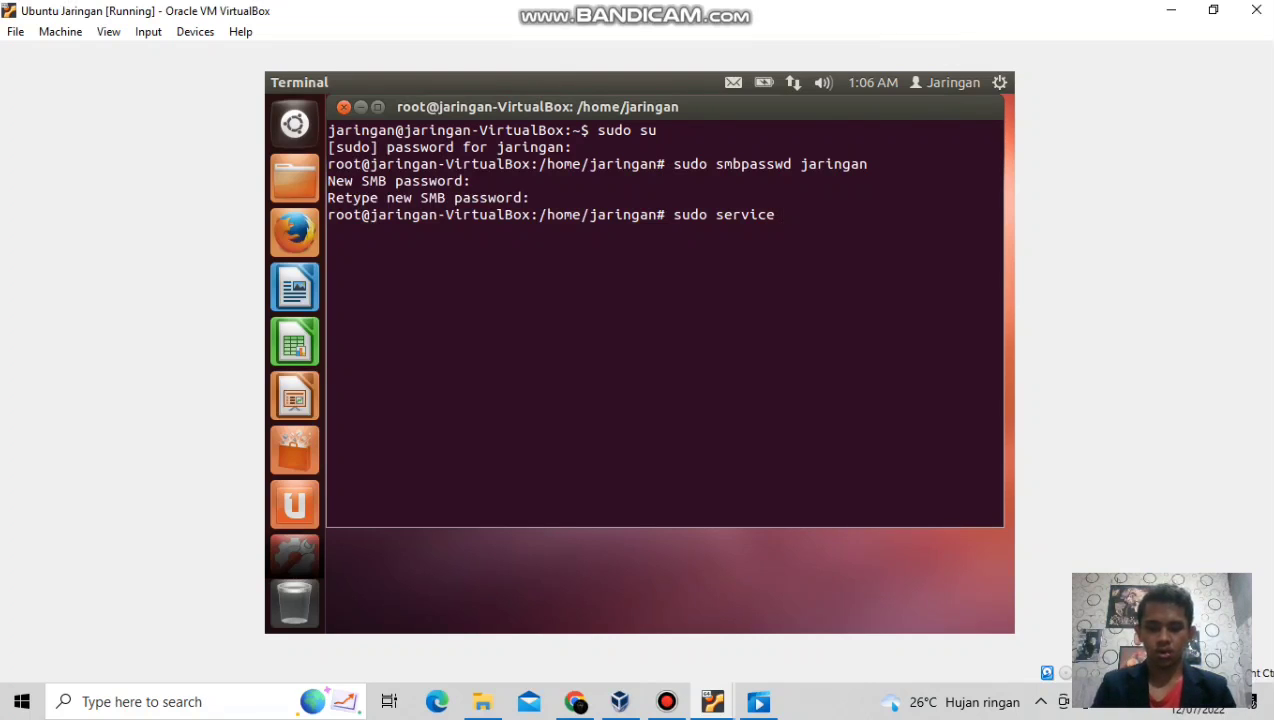
pyautogui.write('smbd')
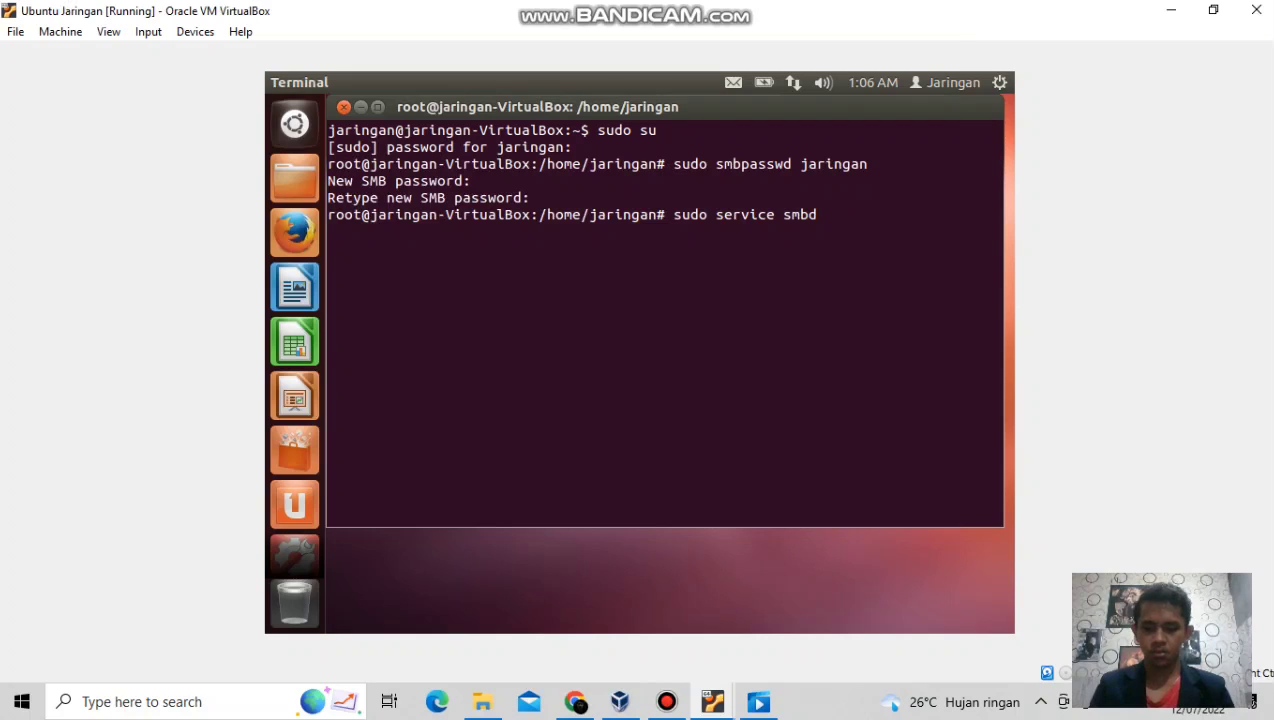
pyautogui.write('r')
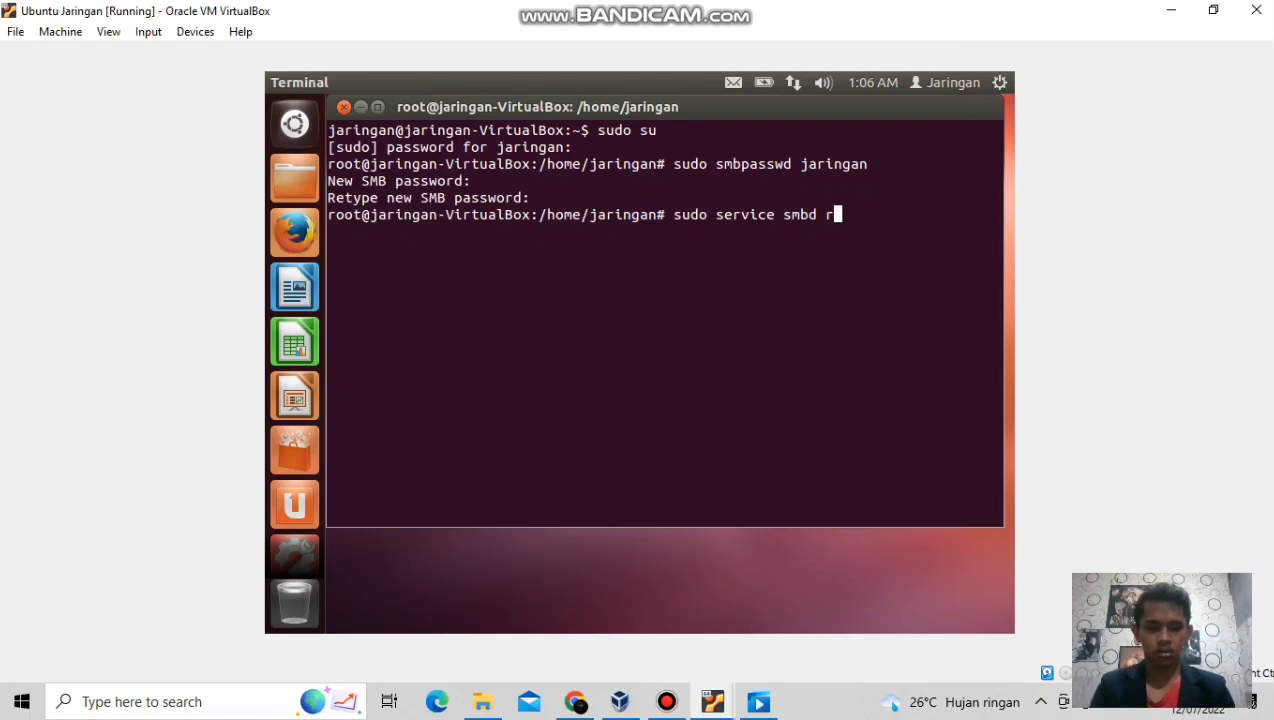
pyautogui.write('estart')
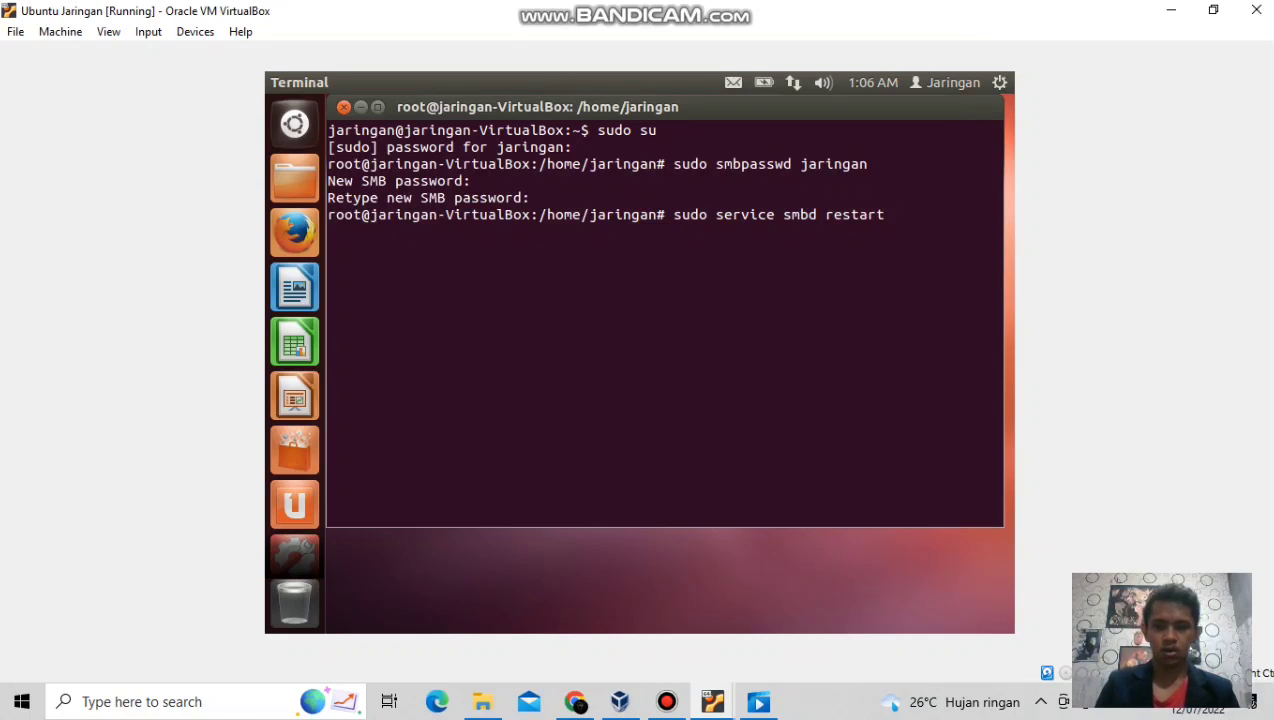
pyautogui.press('Return')
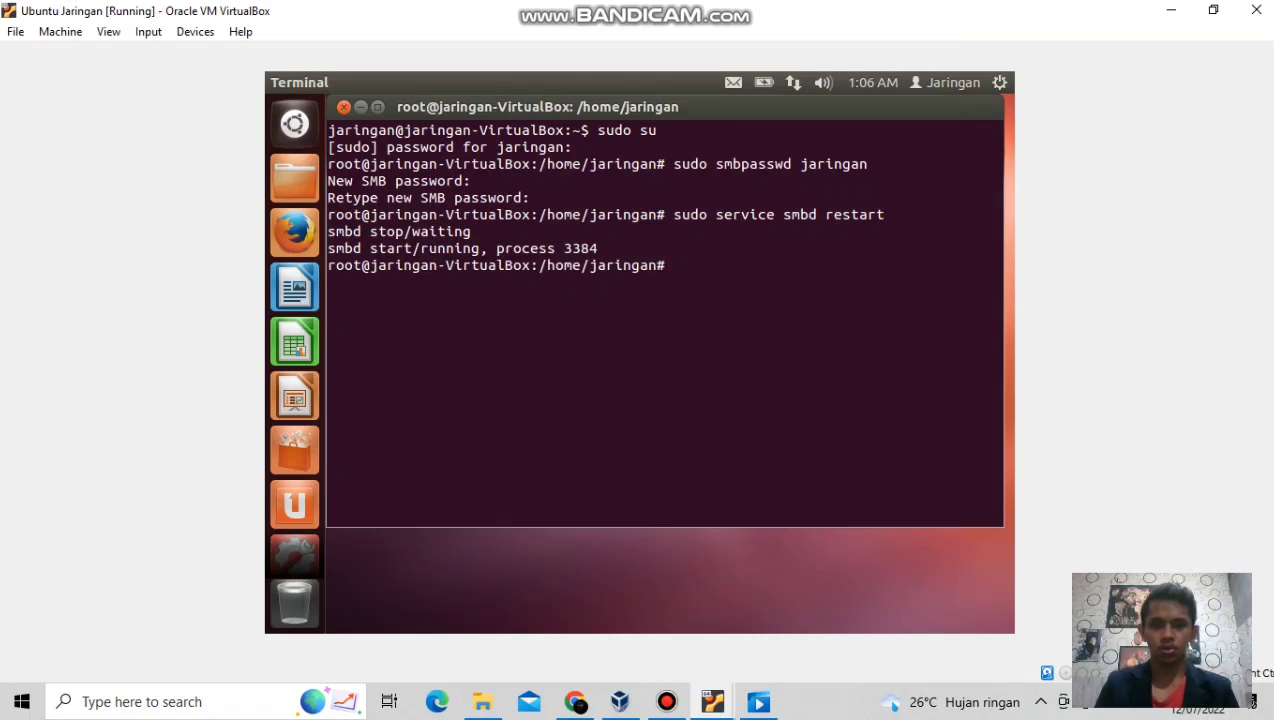
pyautogui.write('sudo')
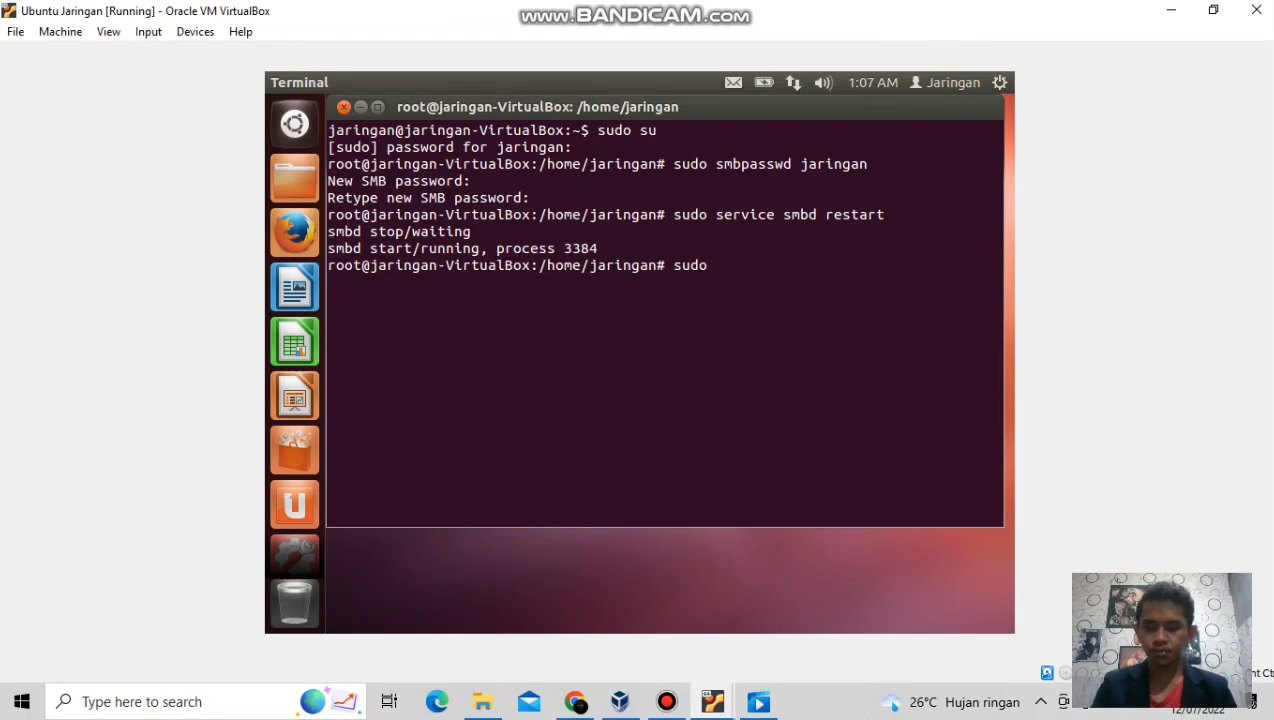
pyautogui.write(' ser')
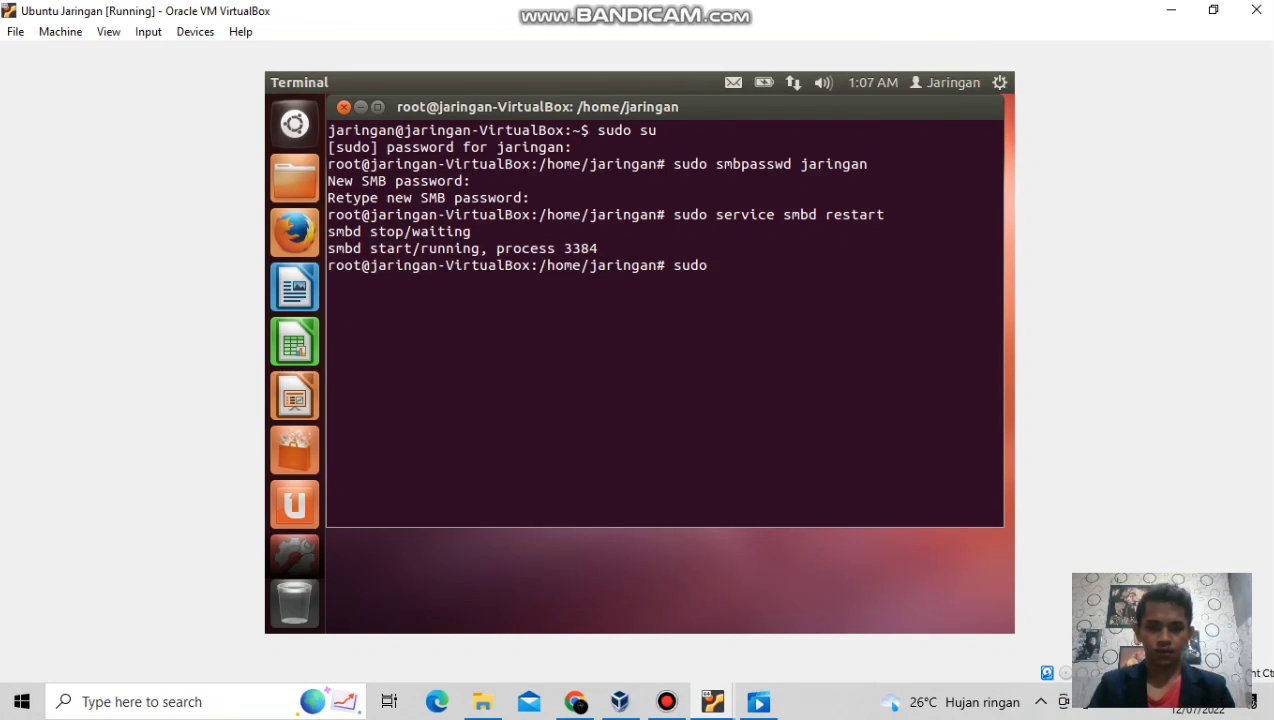
pyautogui.write('vice')
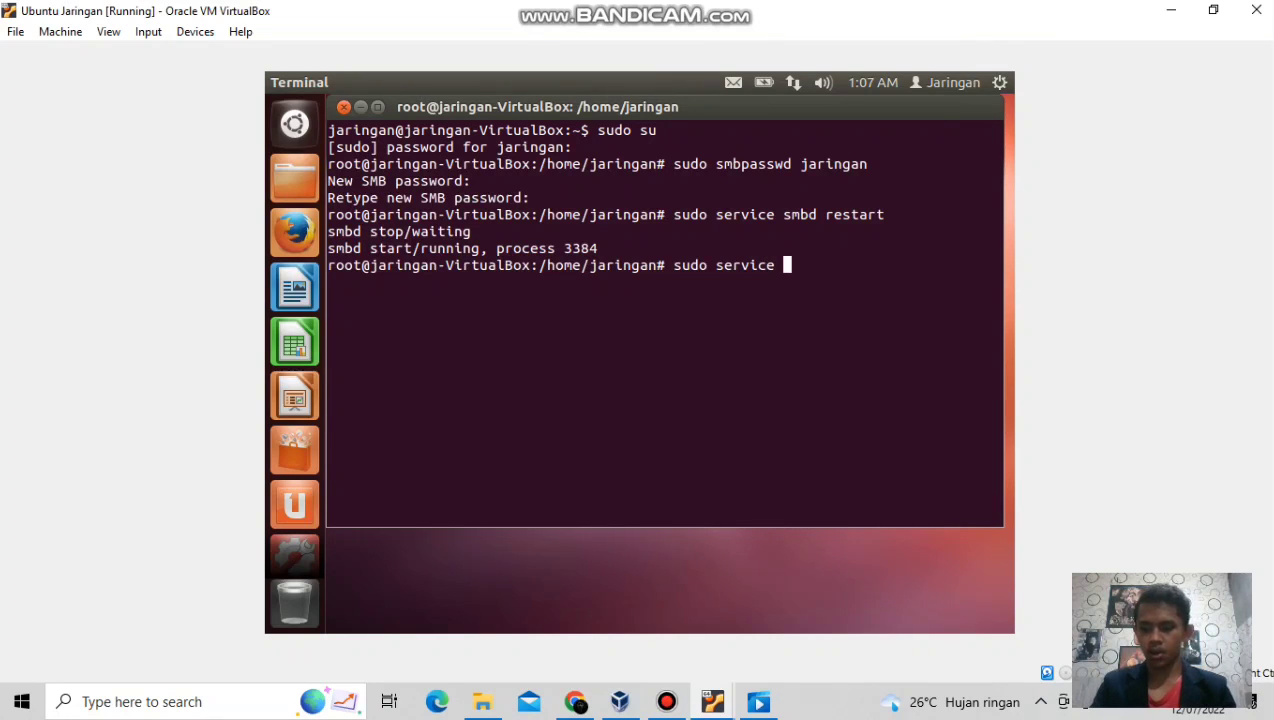
pyautogui.write(' n')
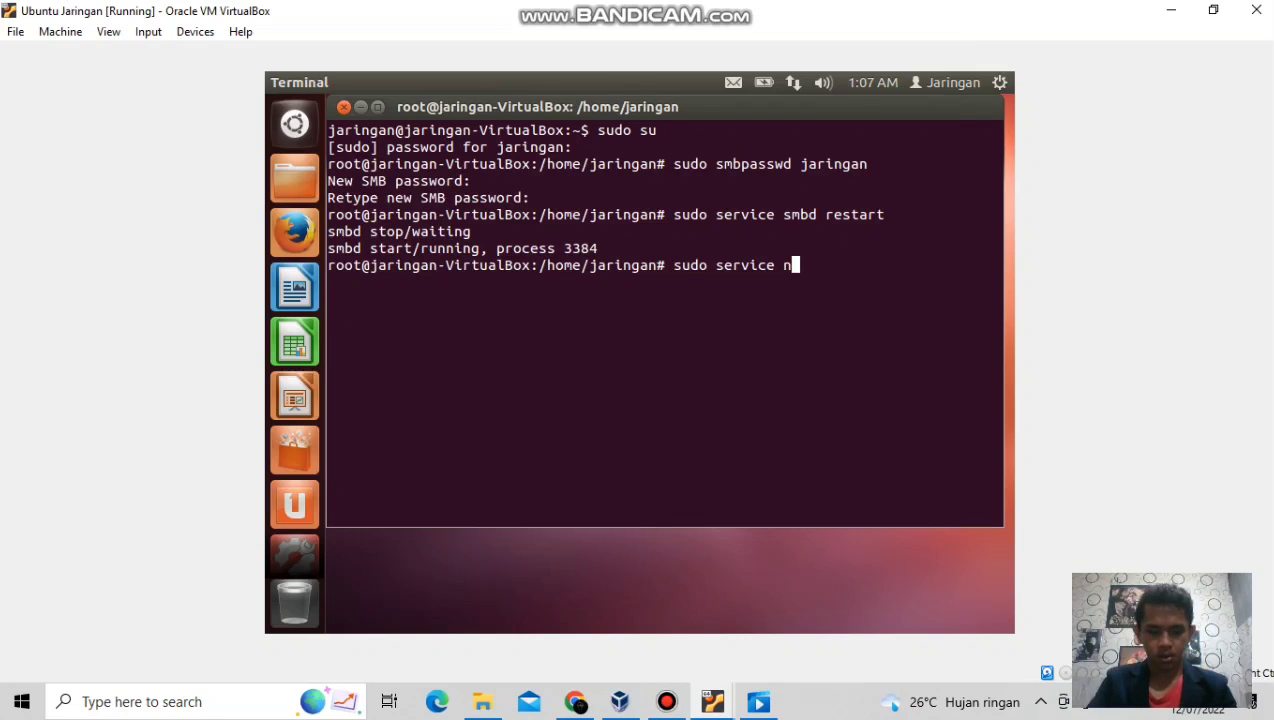
pyautogui.write('mbd')
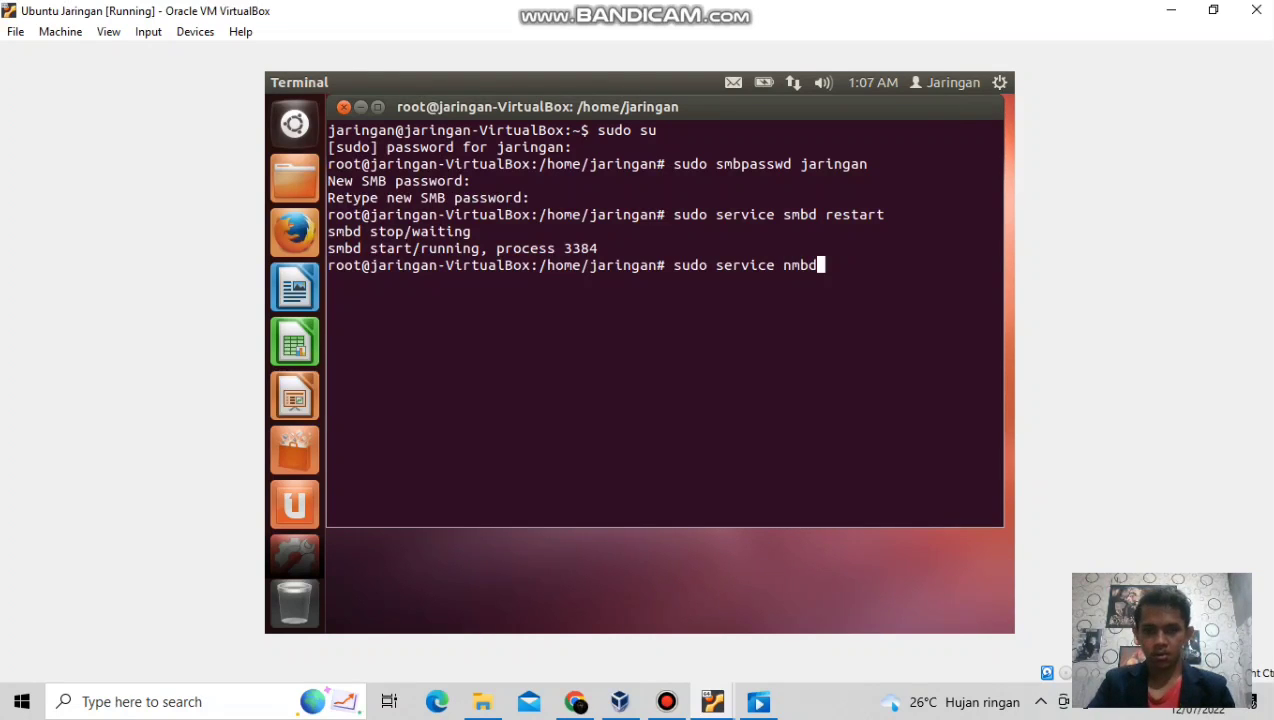
pyautogui.write(' r')
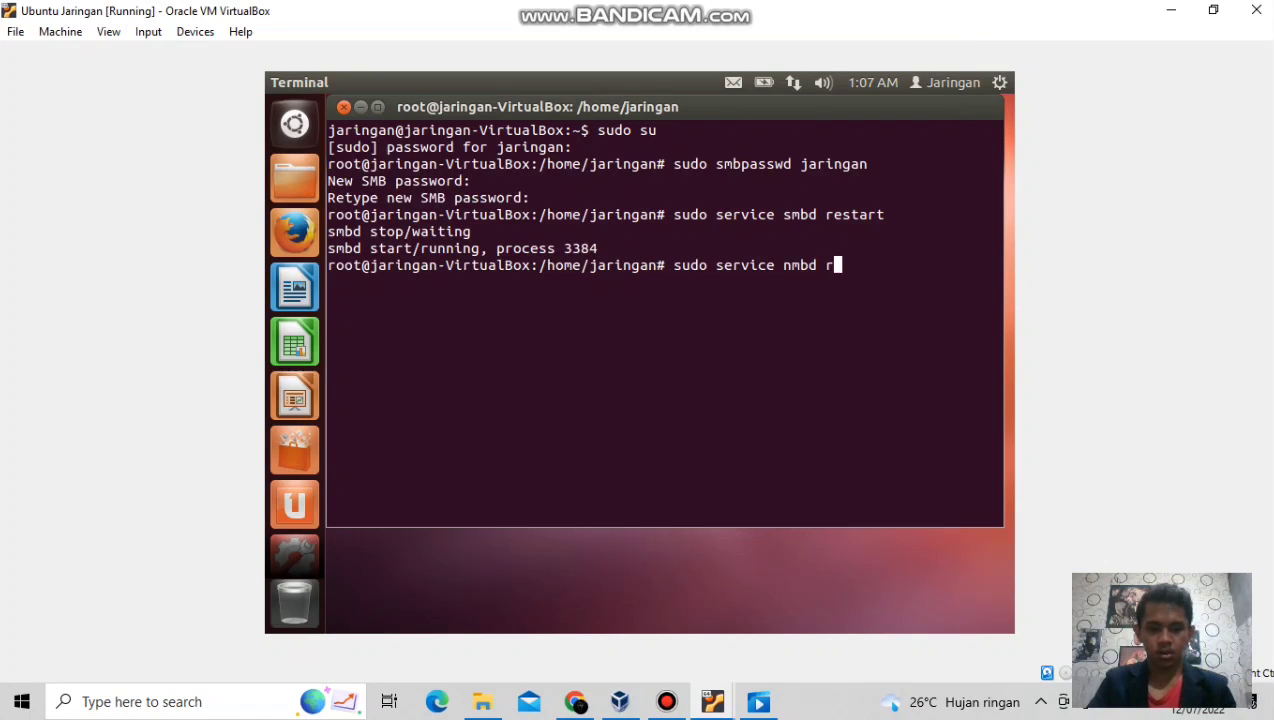
pyautogui.write('estart')
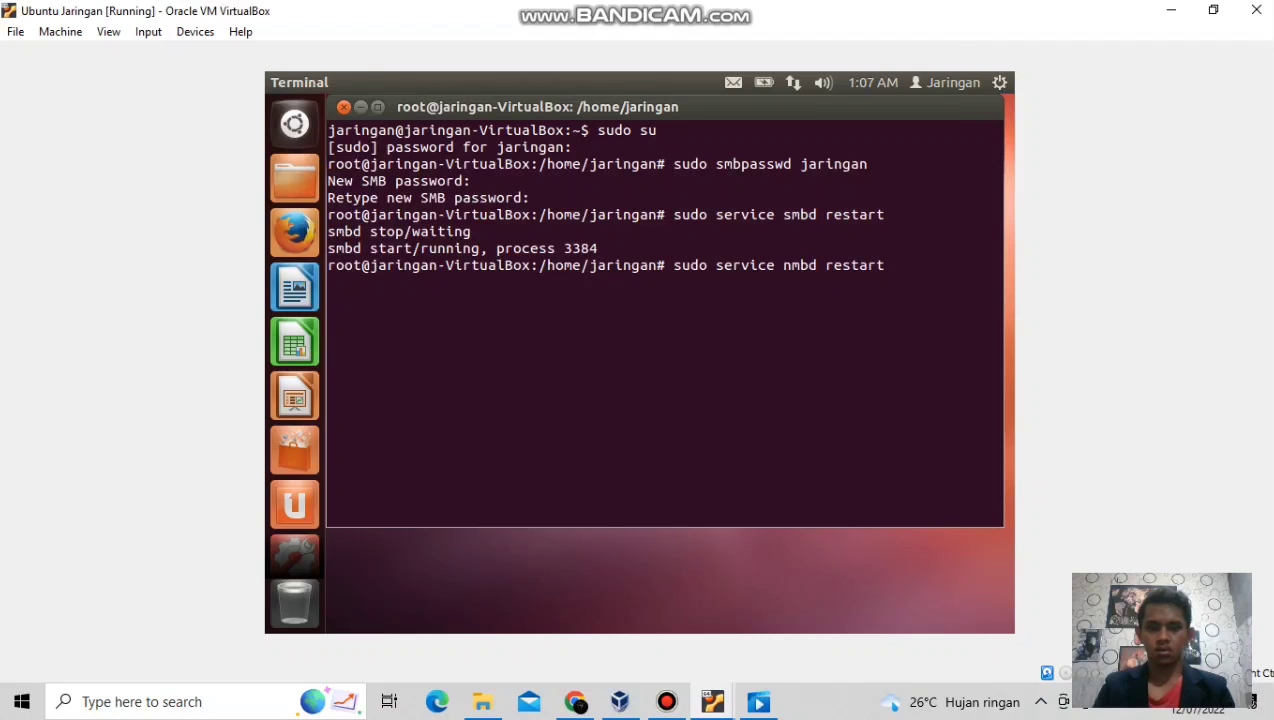
# Run 'sudo service nmbd restart' so nmbd is running again as process 3398.
pyautogui.press('Return')
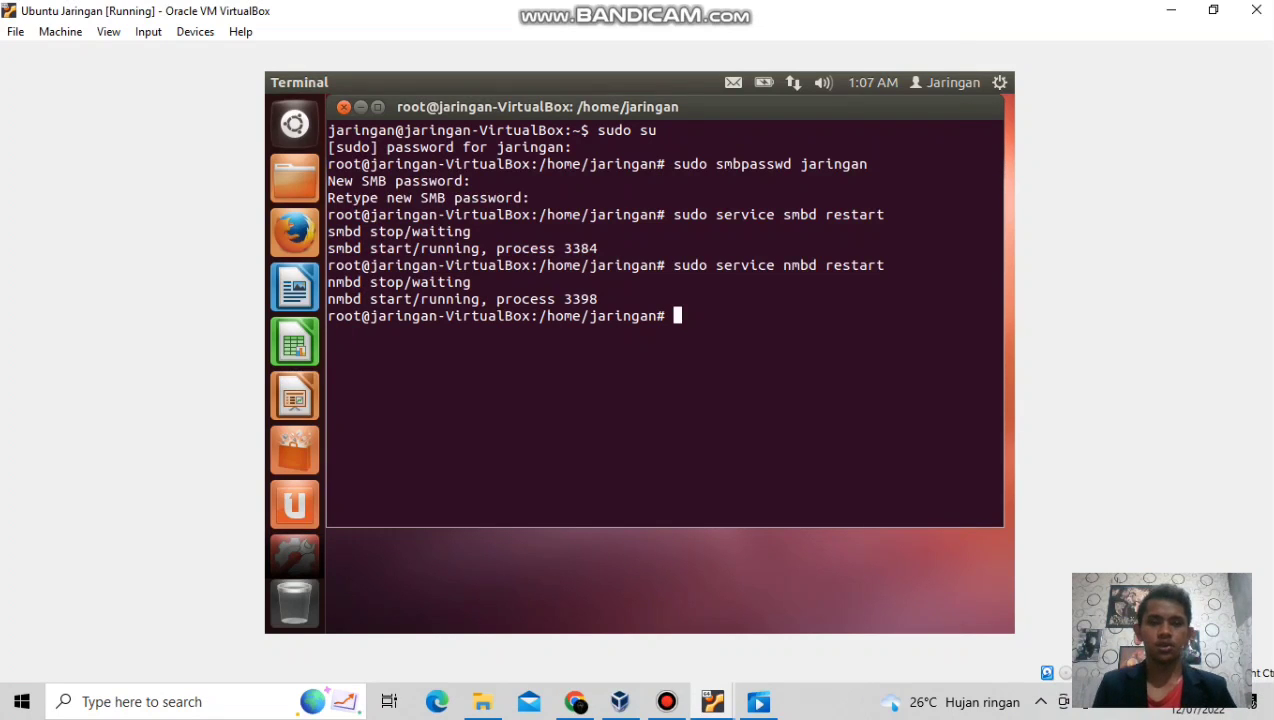
# Close the root terminal on Ubuntu Jaringan and show the VirtualBox VM window previews.
pyautogui.click(343, 106)
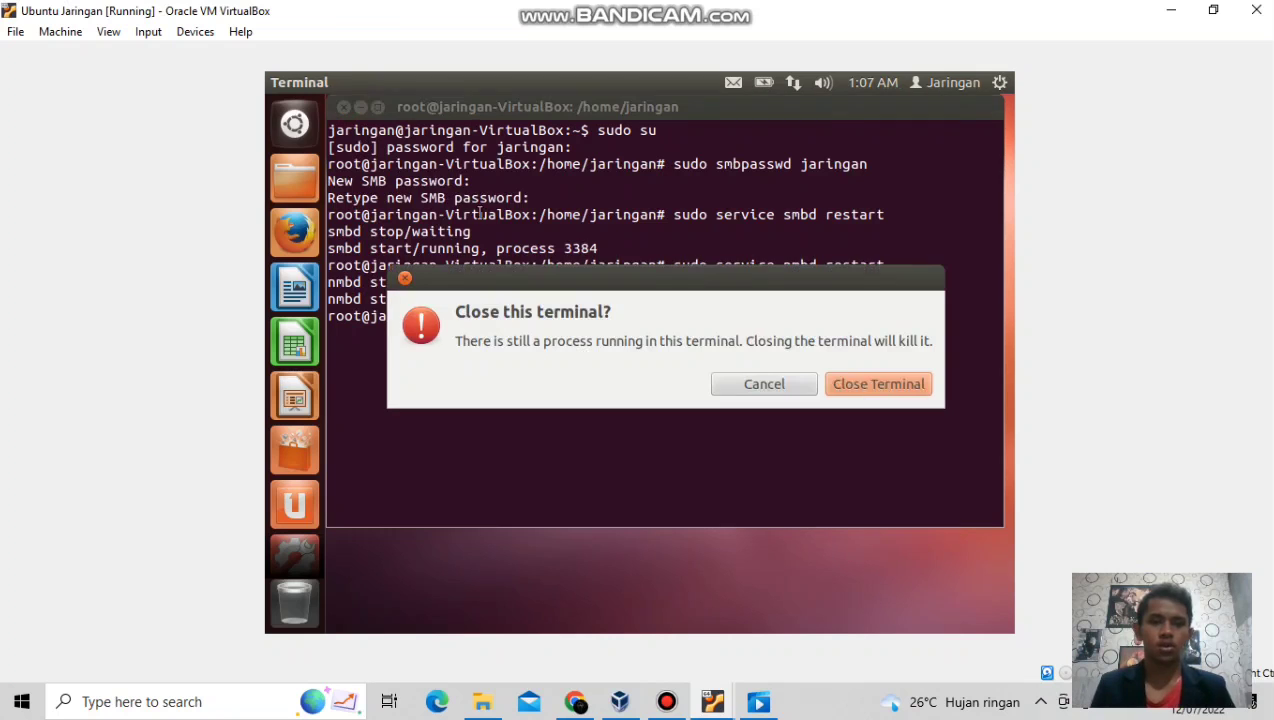
pyautogui.click(855, 386)
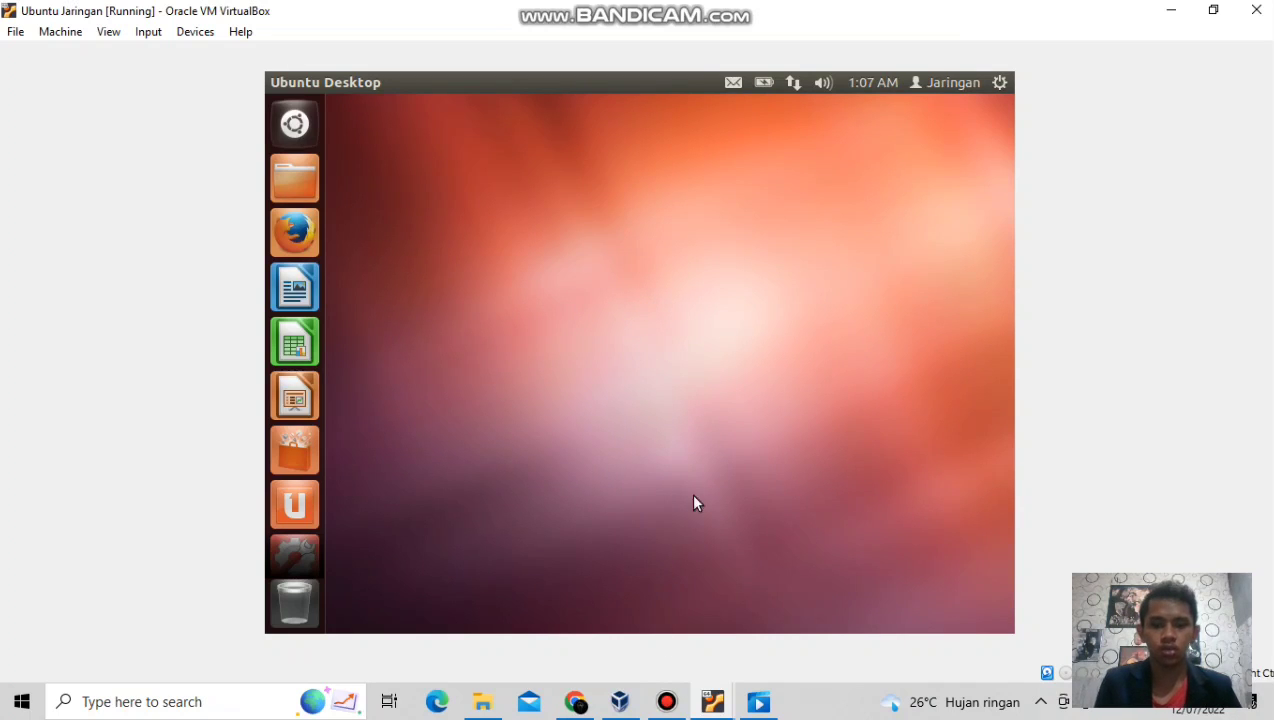
pyautogui.moveTo(713, 704)
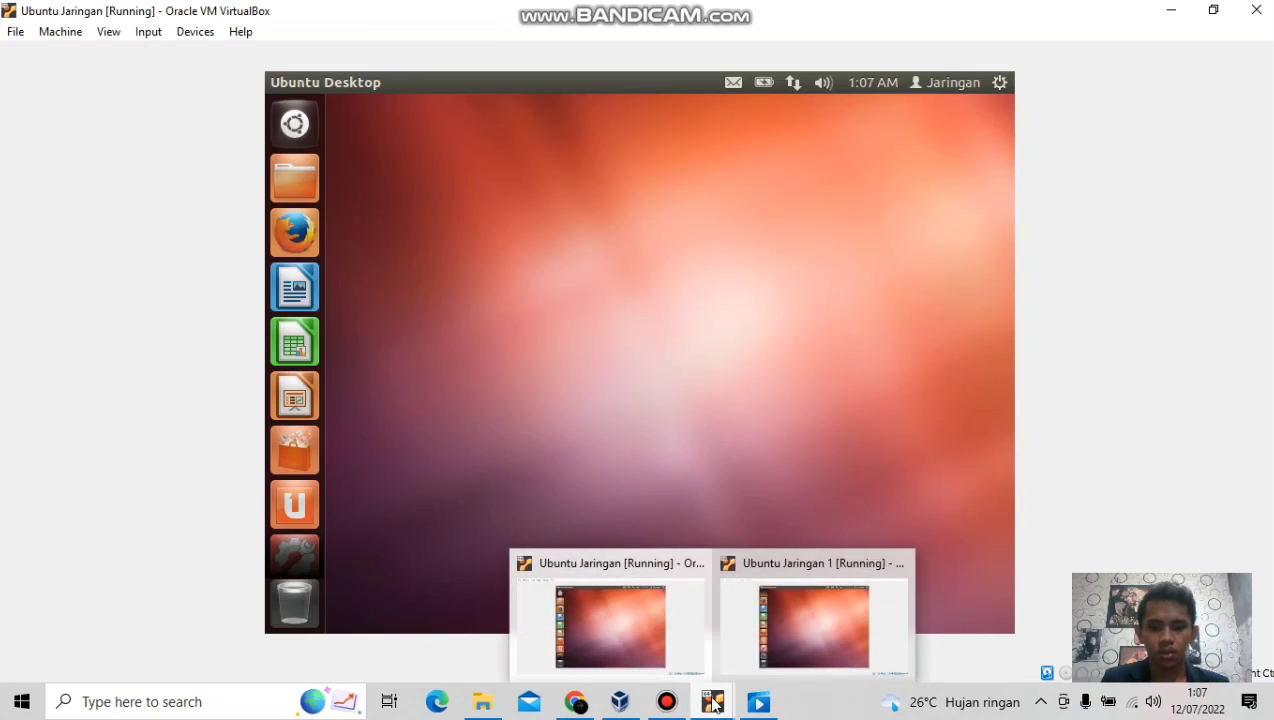
pyautogui.click(713, 704)
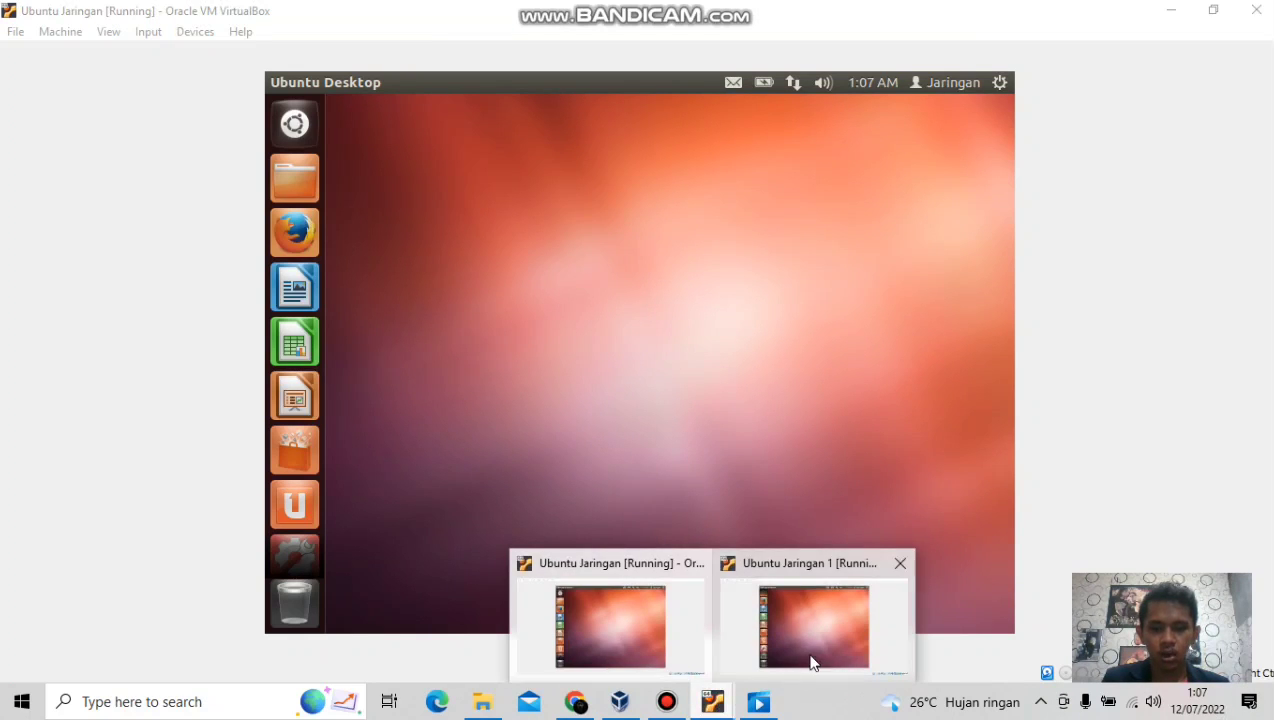
# On Ubuntu Jaringan 1, search \\192.168.12.1 in the Dash to list the print$ and TUGAS MJD shares.
pyautogui.click(812, 662)
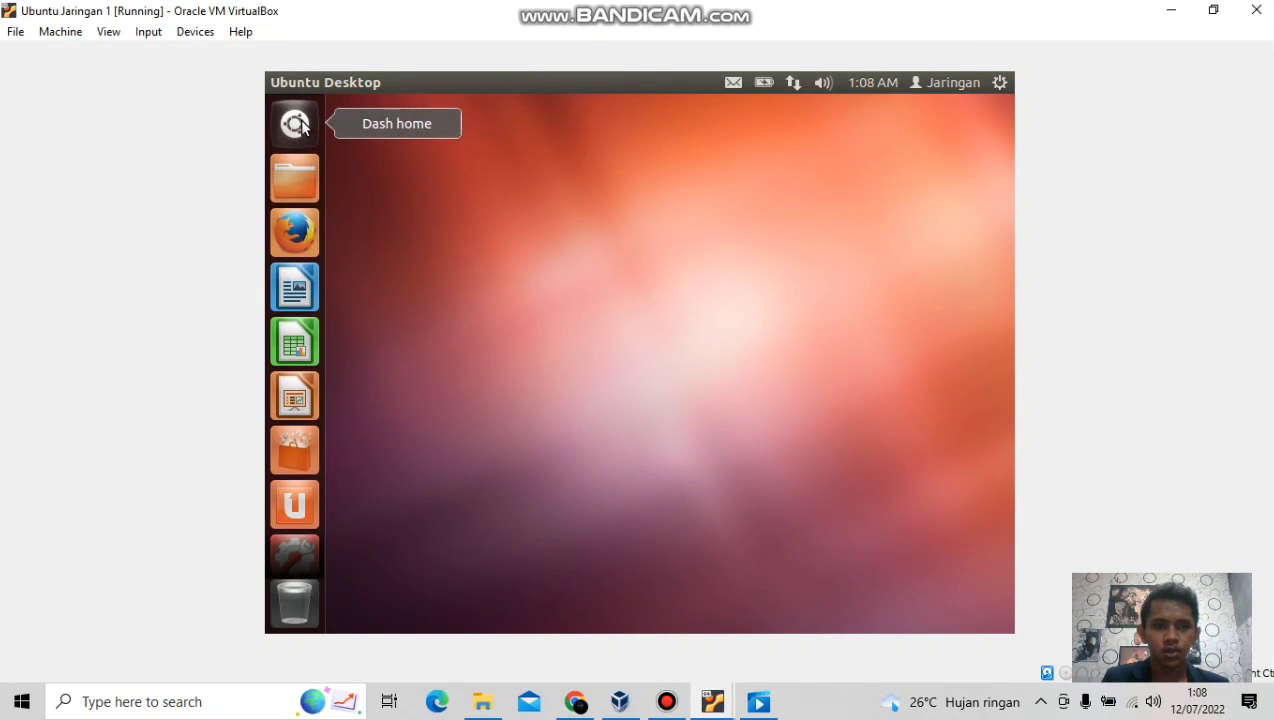
pyautogui.click(300, 119)
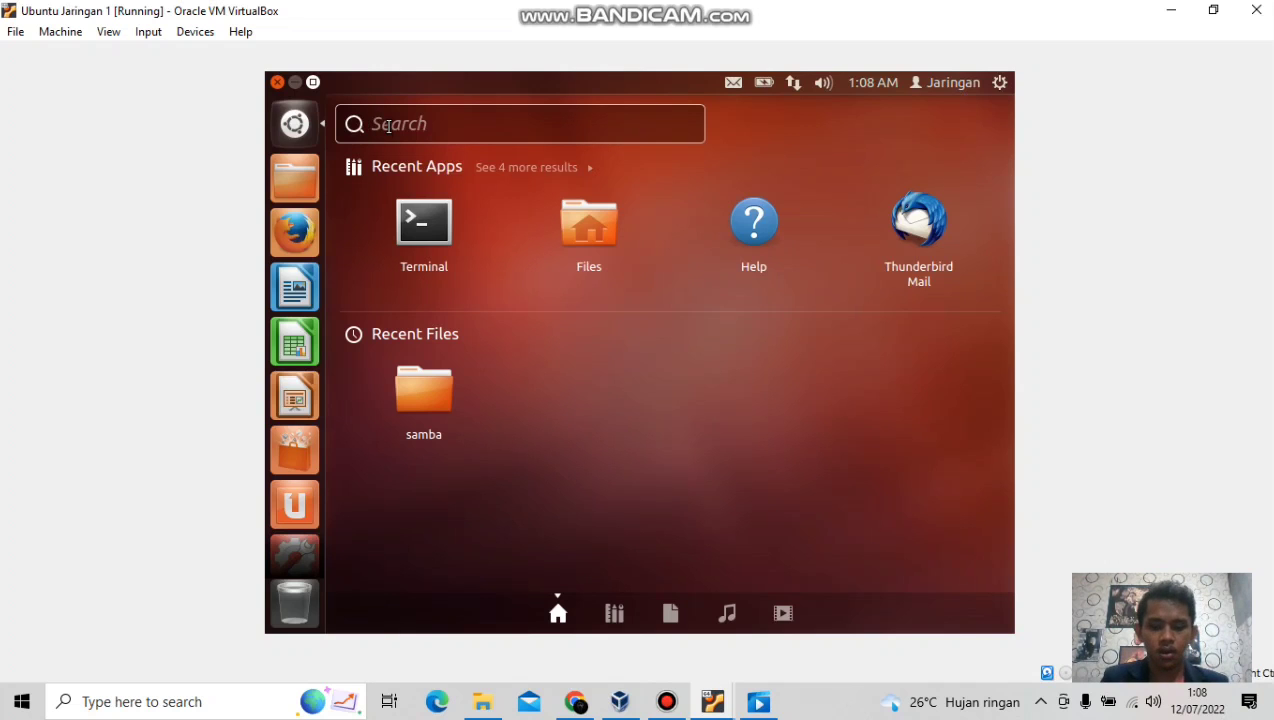
pyautogui.write('\\\\')
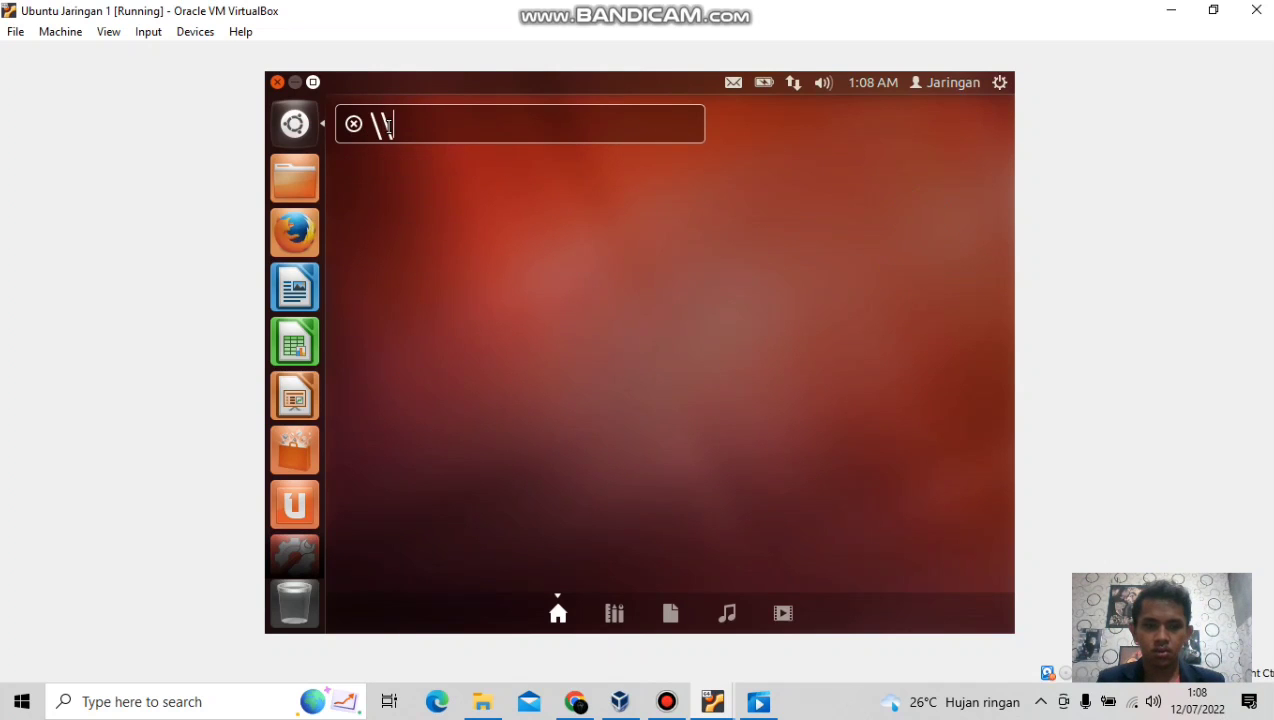
pyautogui.write('1')
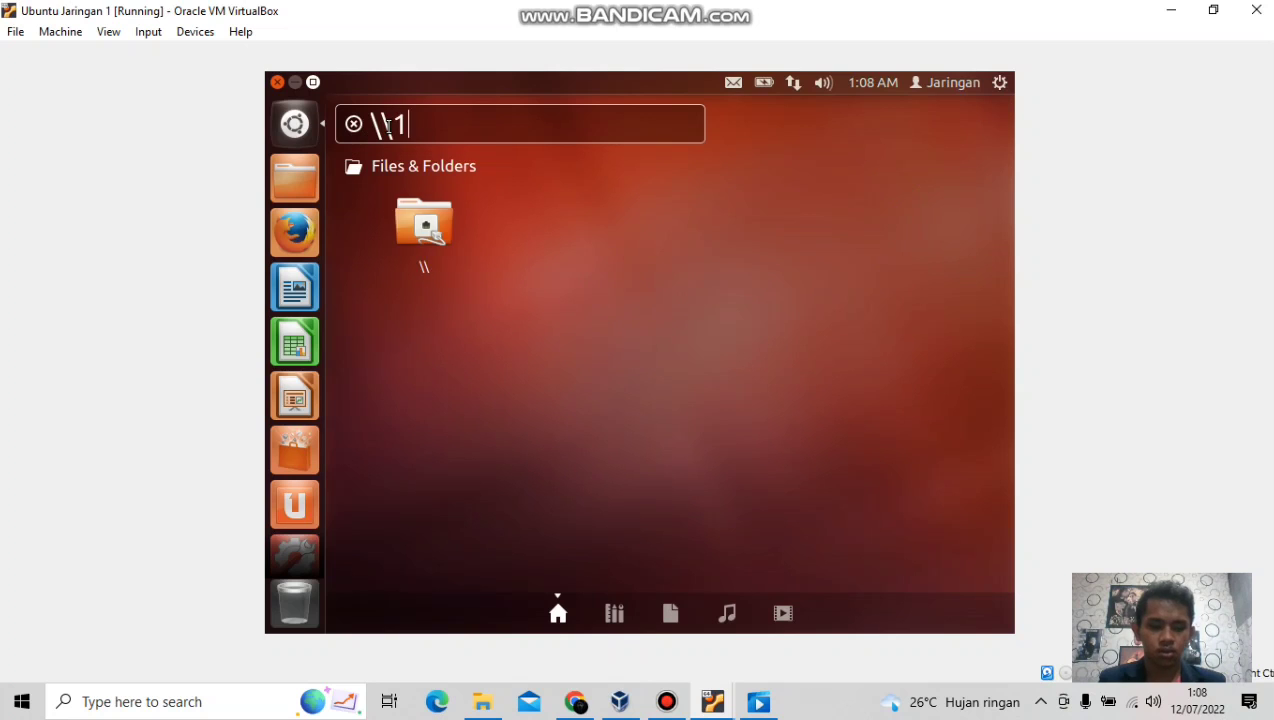
pyautogui.write('92.1')
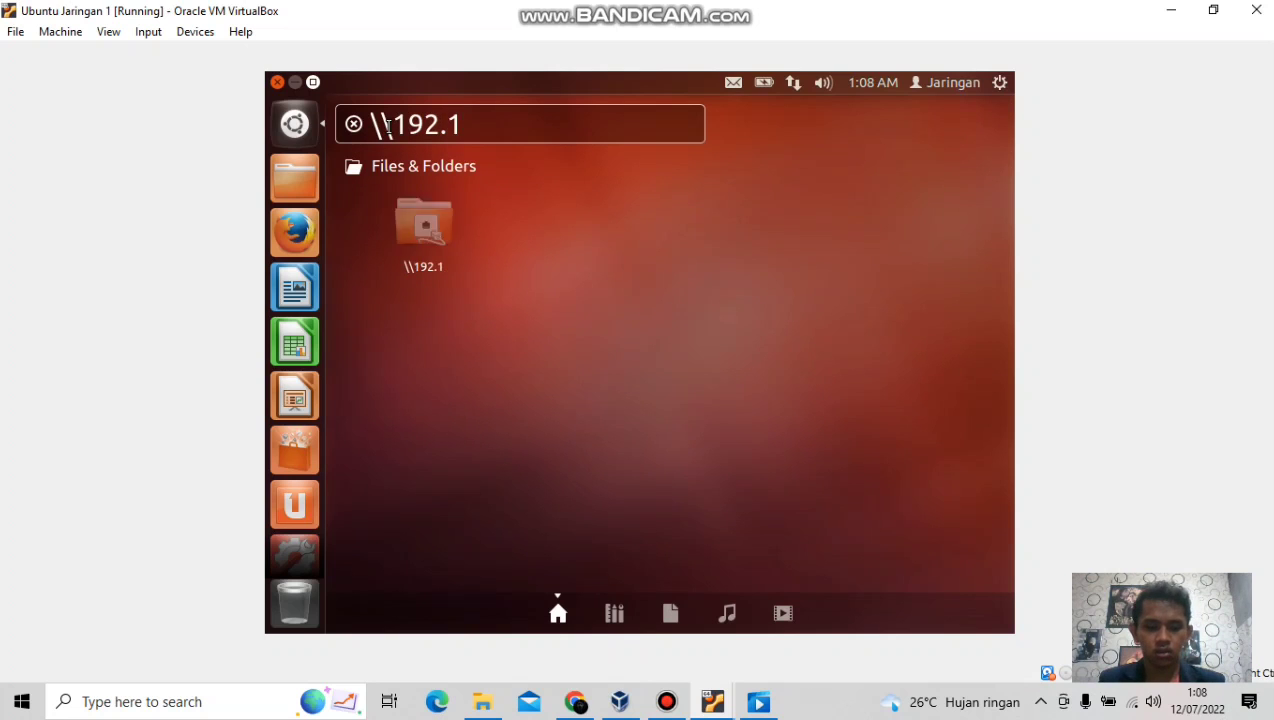
pyautogui.write('68.1')
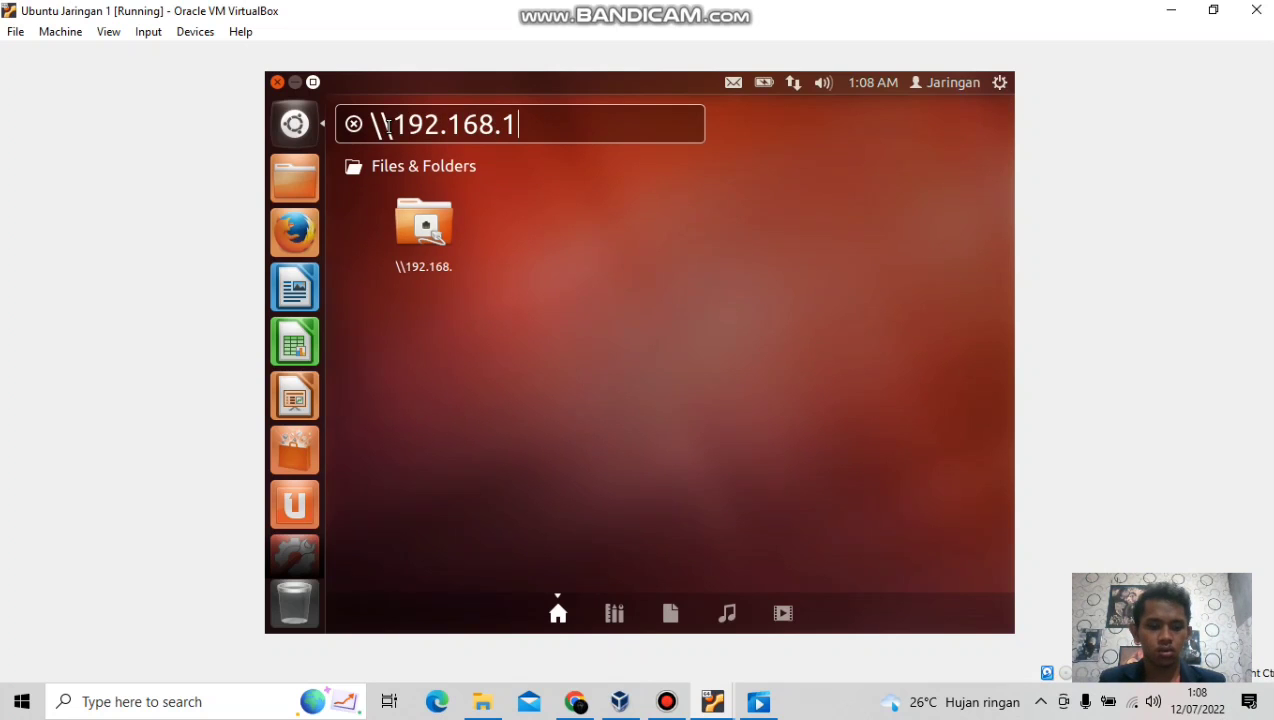
pyautogui.write('2.1')
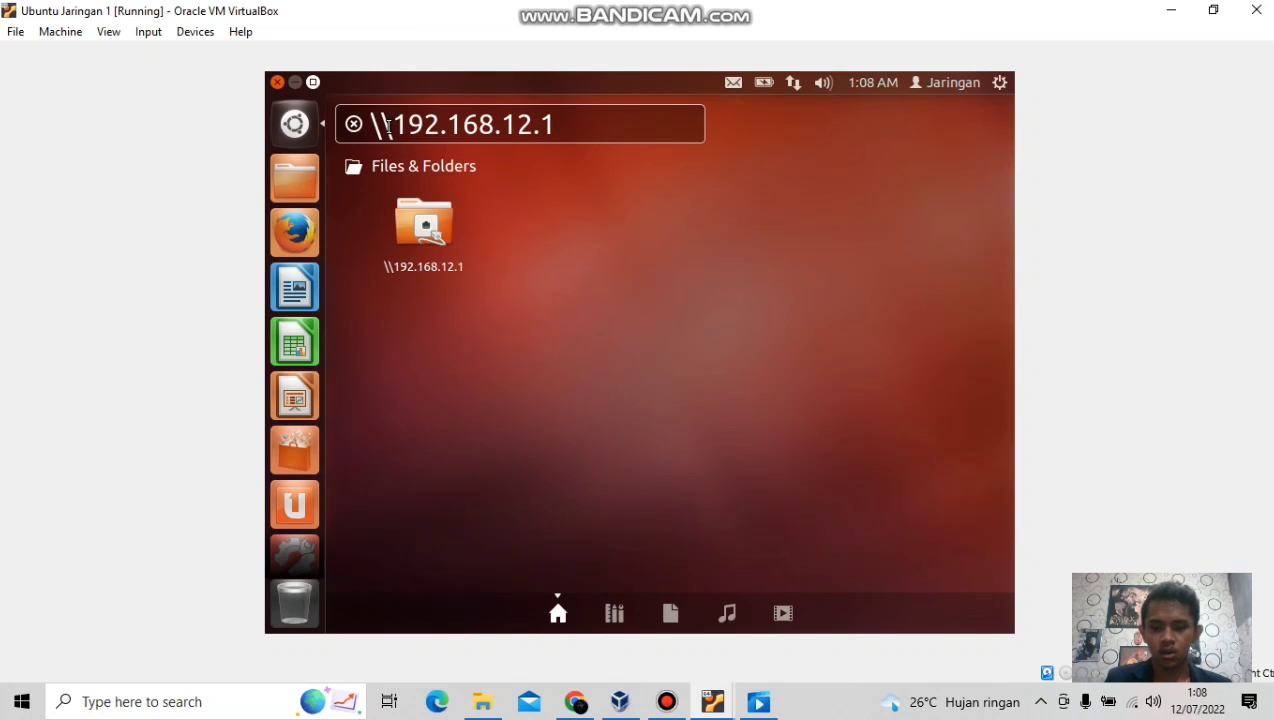
pyautogui.press('Return')
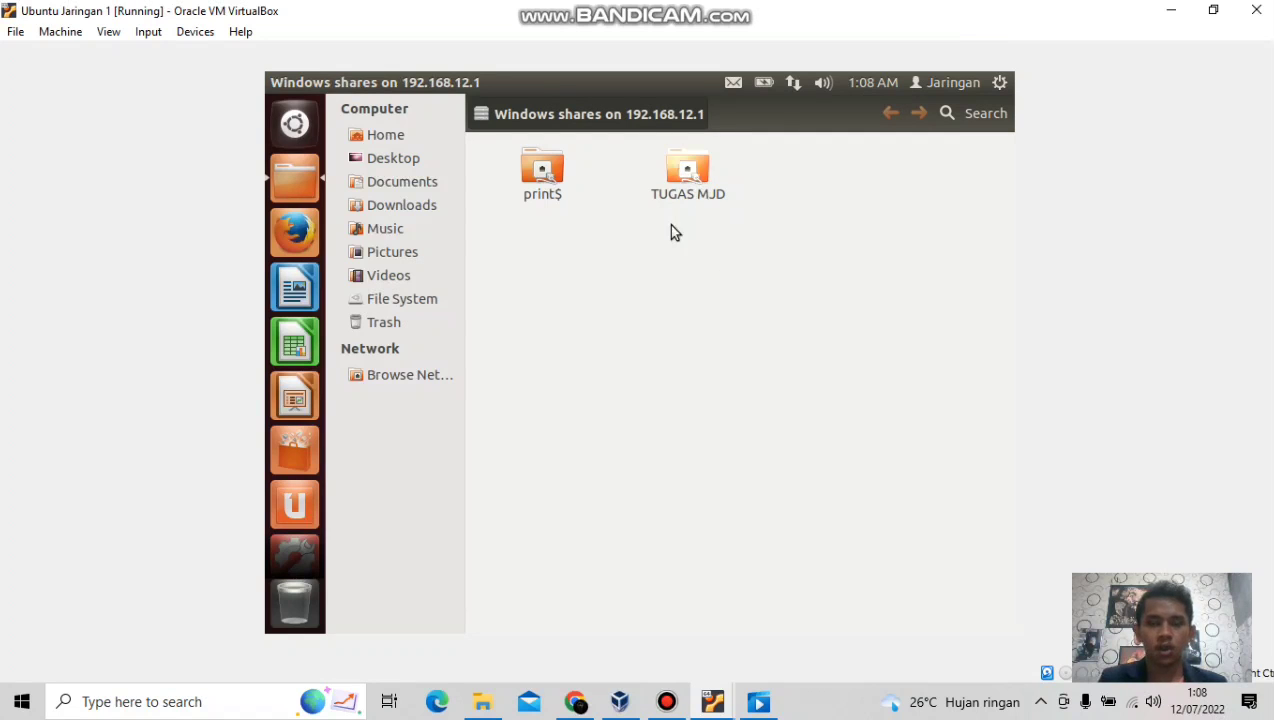
# Open the TUGAS MJD share and connect with the share login password.
pyautogui.click(687, 175)
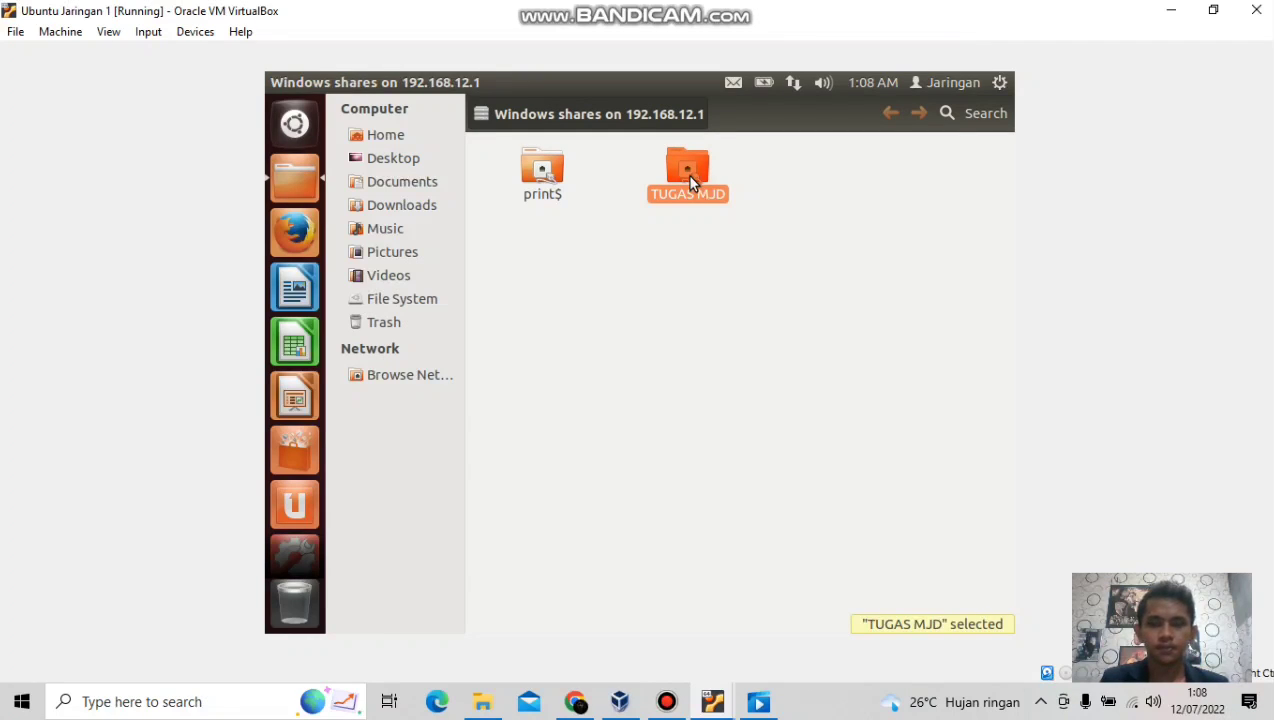
pyautogui.click(681, 286)
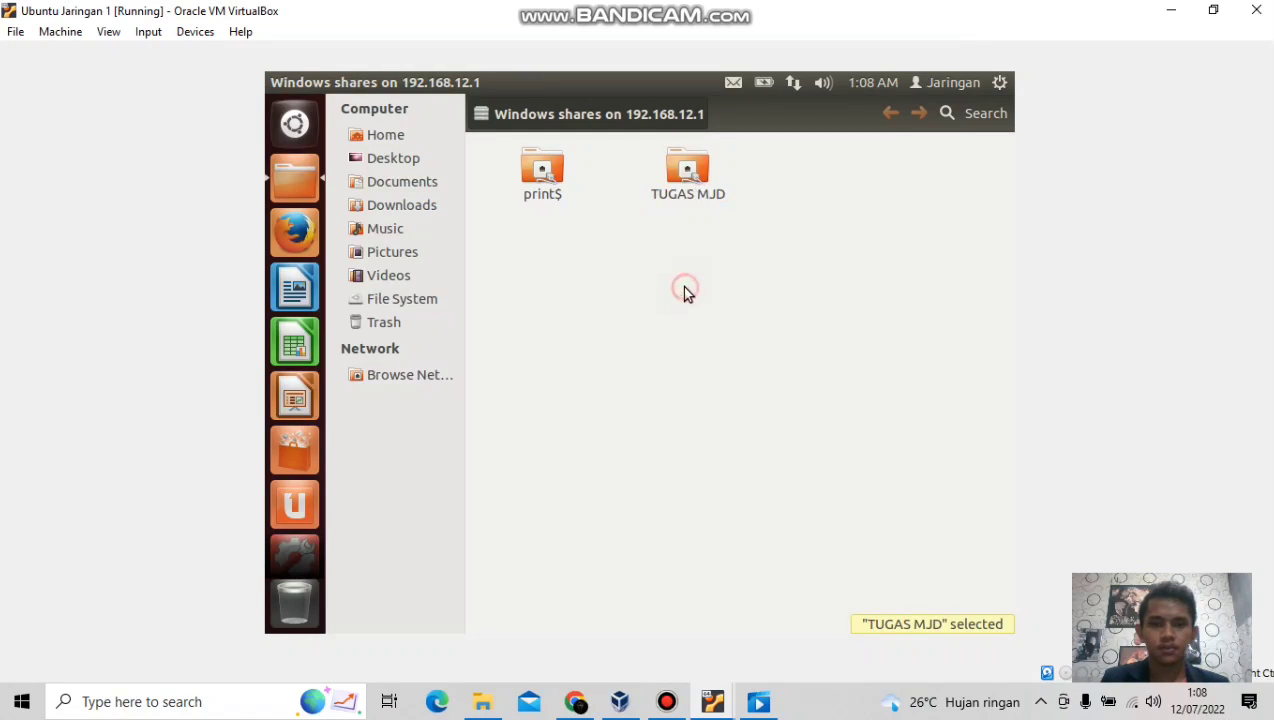
pyautogui.doubleClick(685, 176)
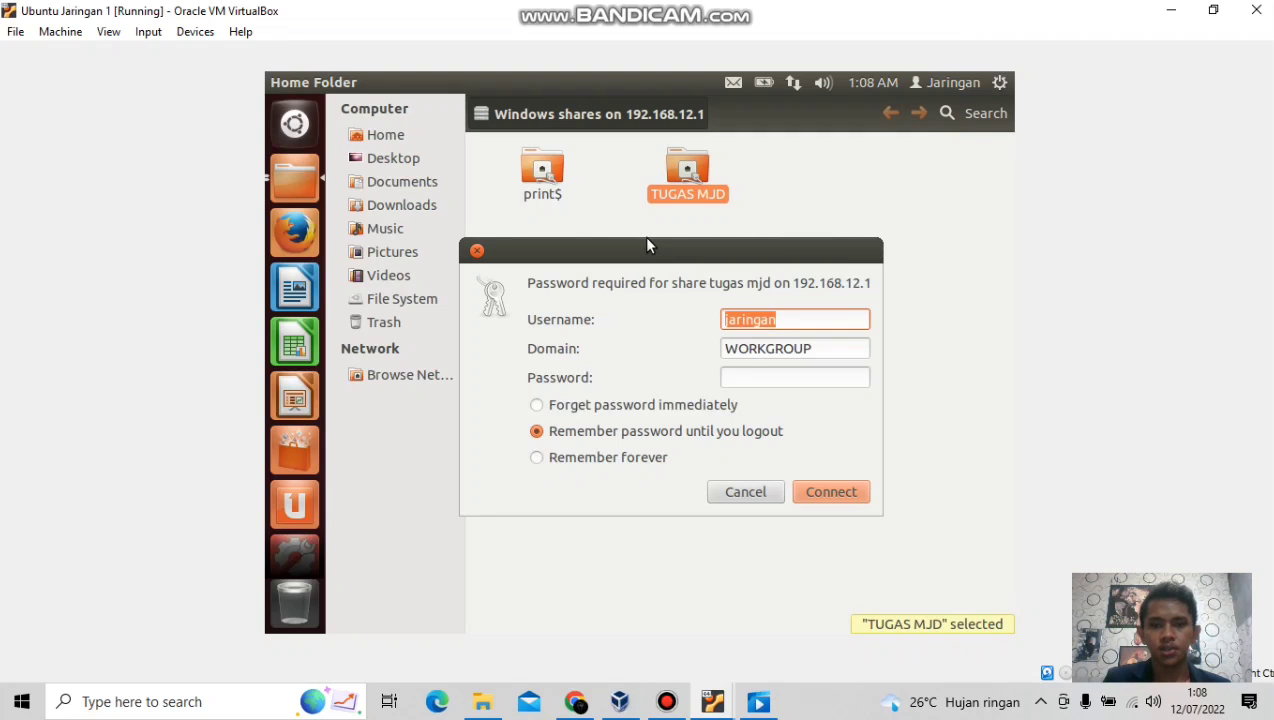
pyautogui.click(736, 375)
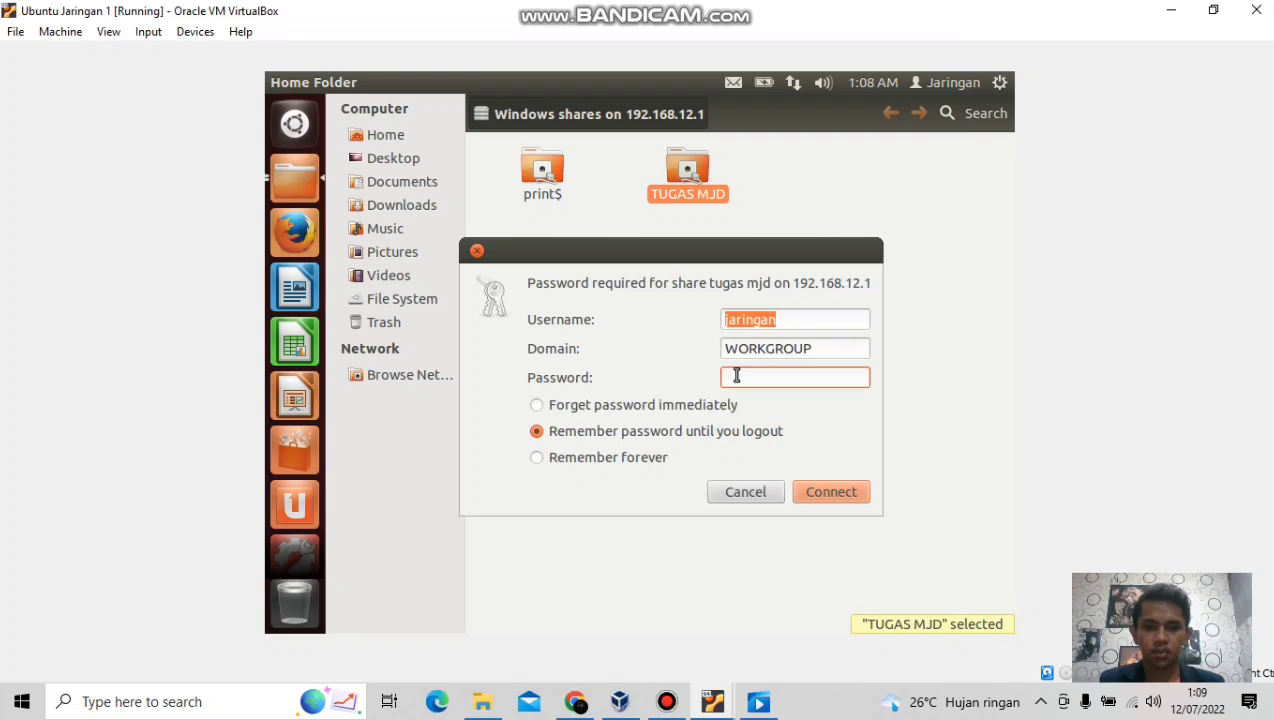
pyautogui.write('jaring')
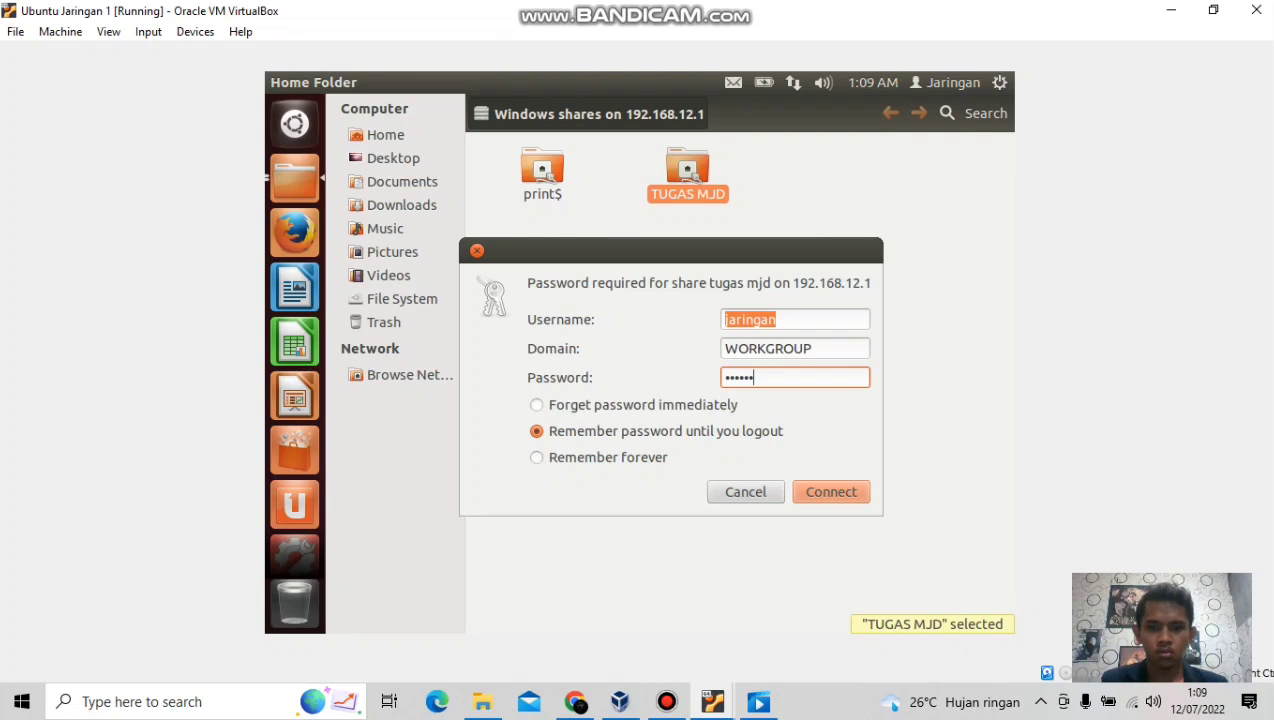
pyautogui.click(826, 494)
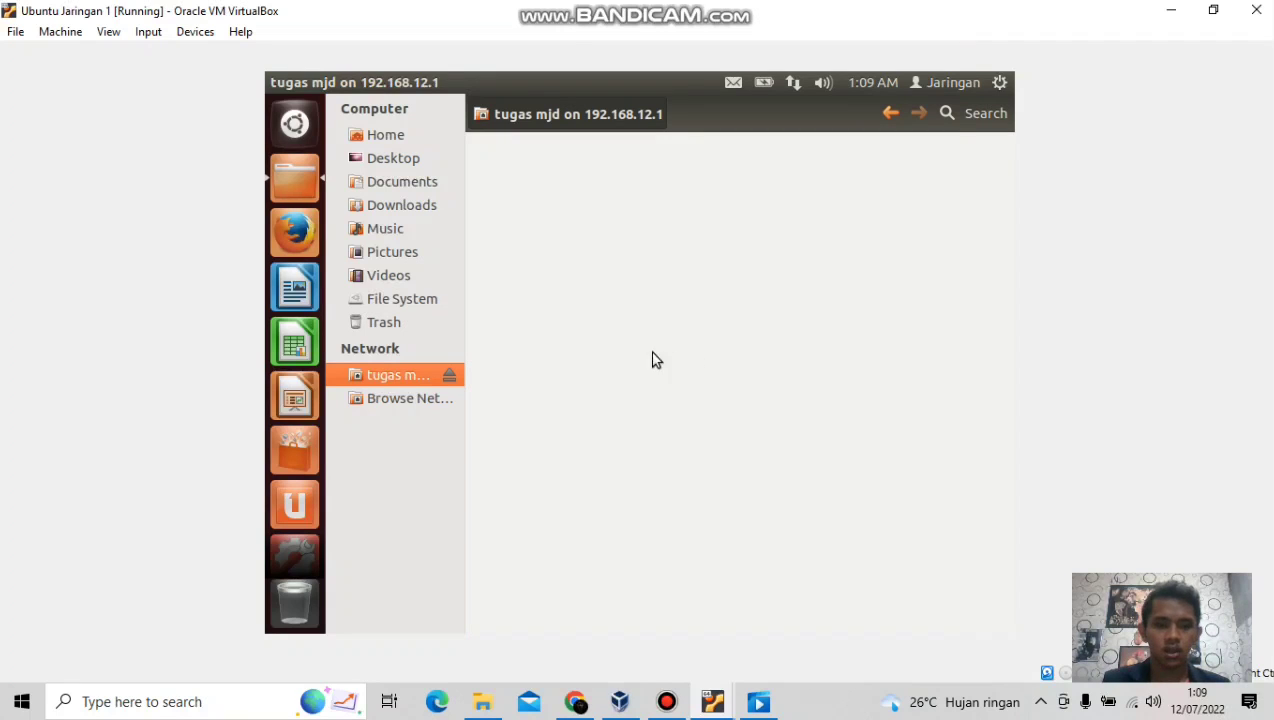
# Create the folders arys and candra inside the tugas mjd share.
pyautogui.rightClick(614, 220)
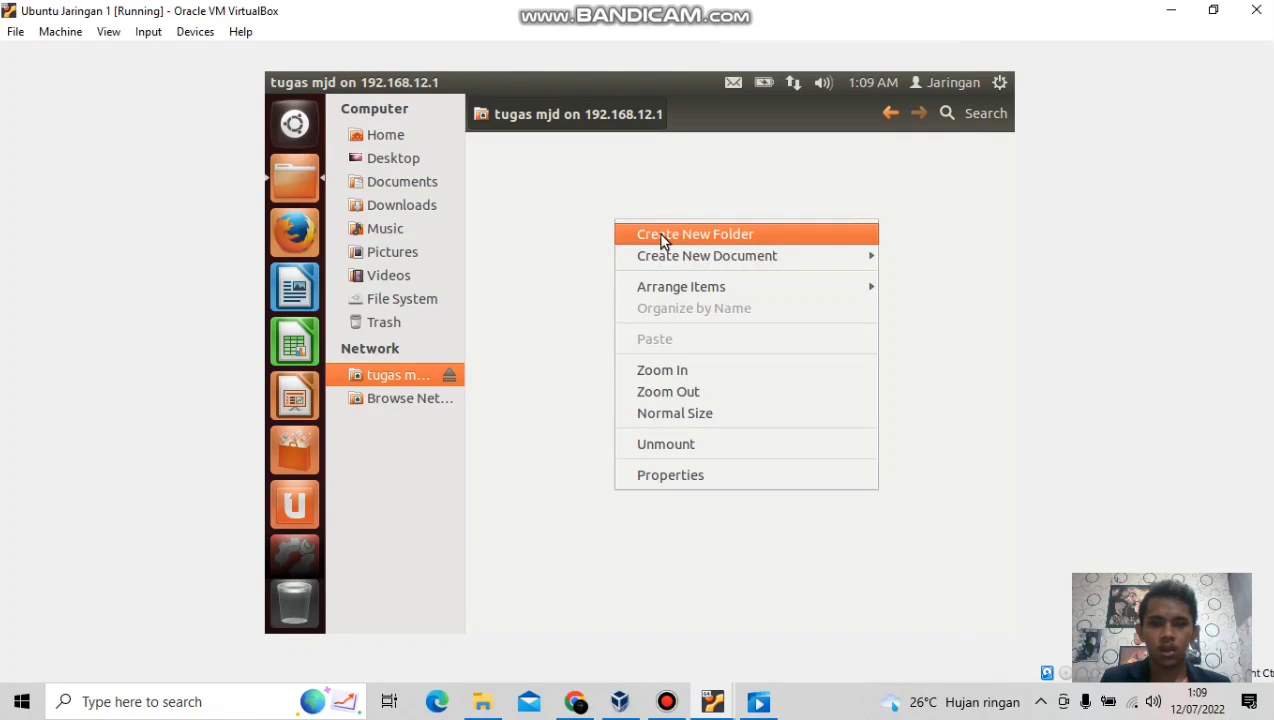
pyautogui.click(657, 233)
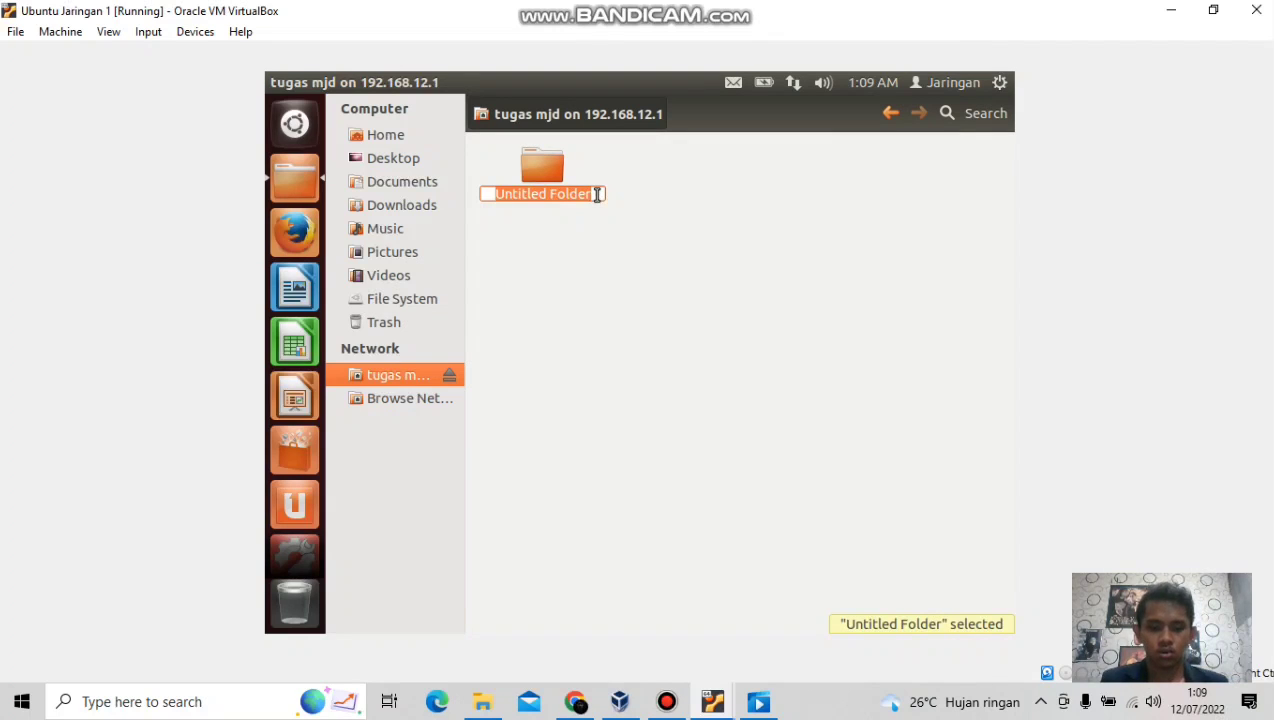
pyautogui.write('arys')
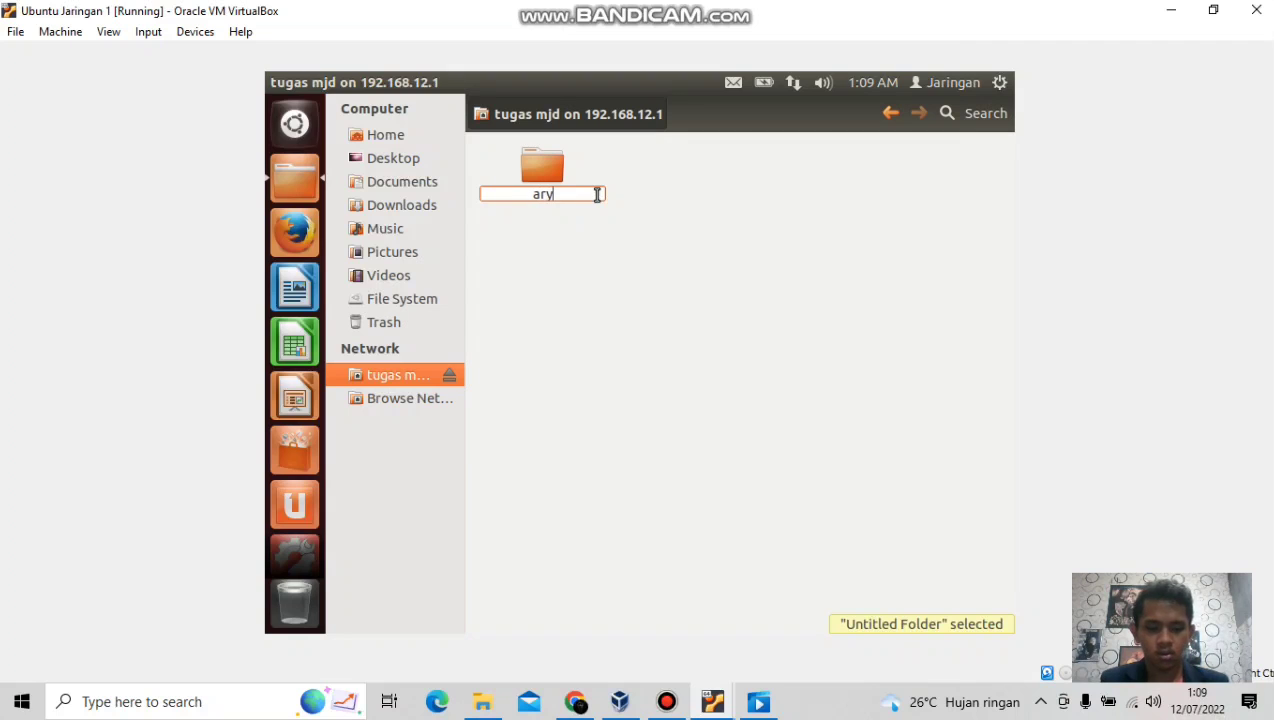
pyautogui.press('Return')
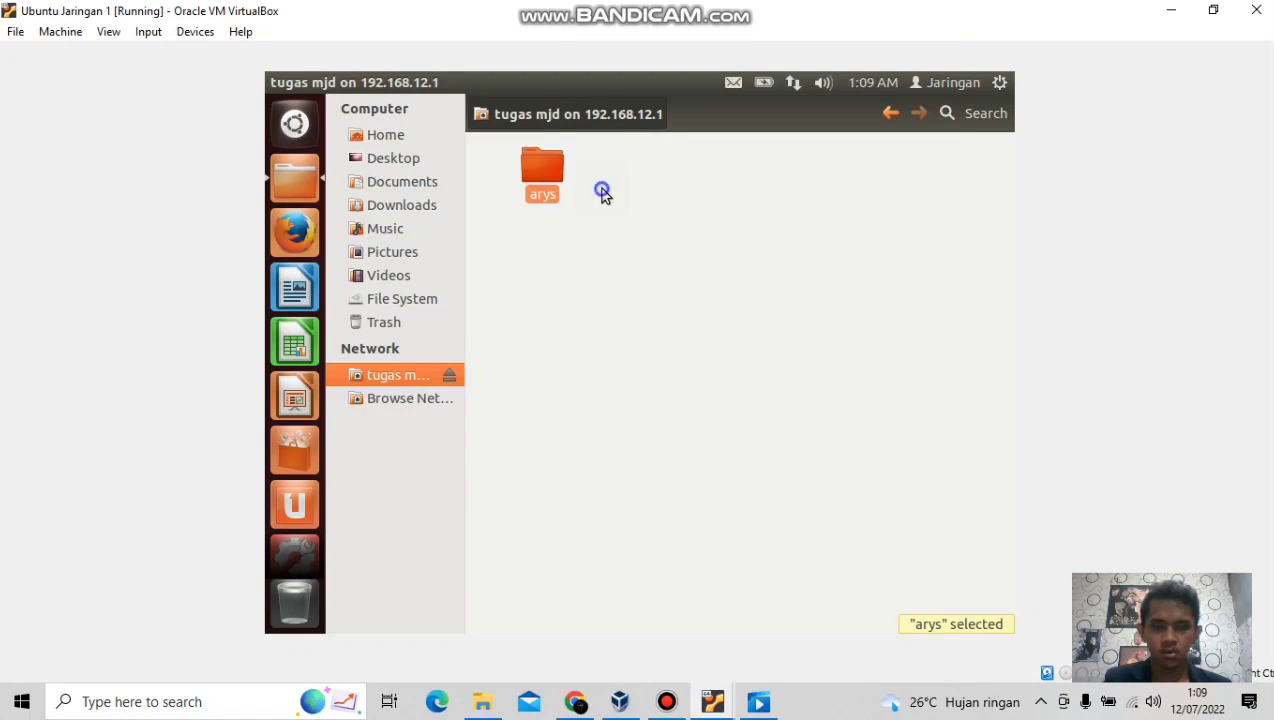
pyautogui.hotkey('ctrl', 'shift', 'n')
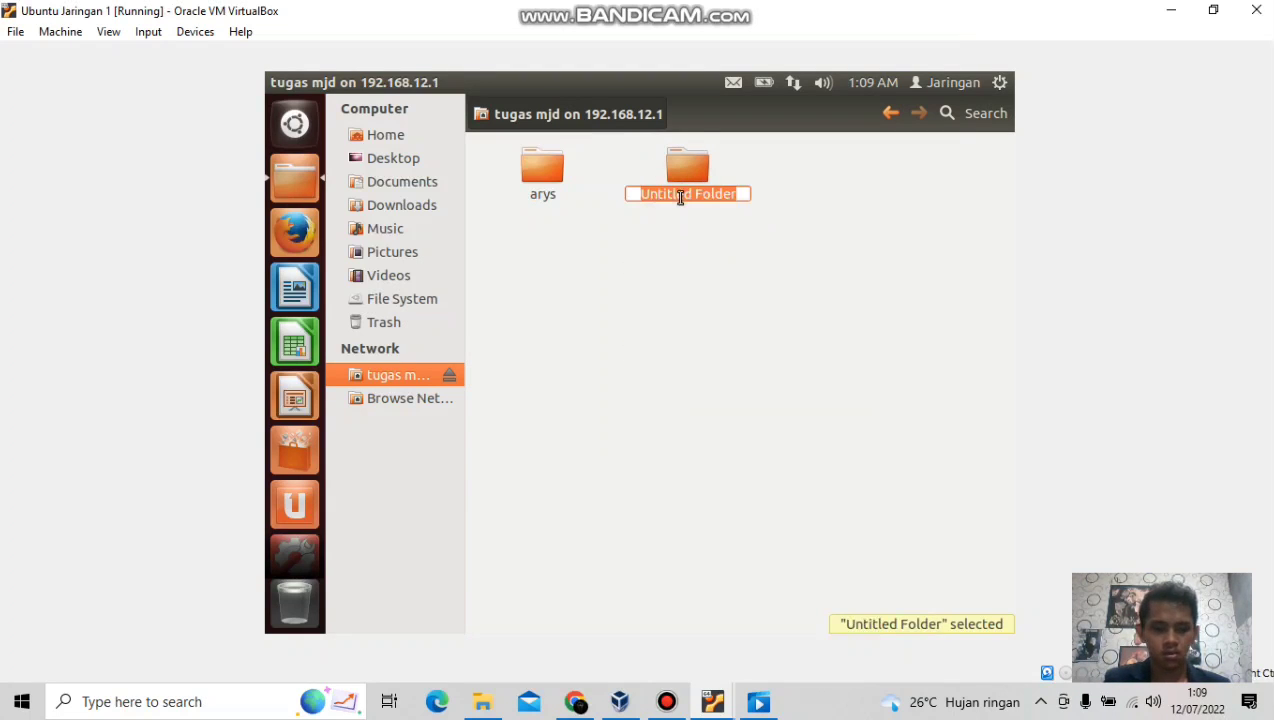
pyautogui.write('candra')
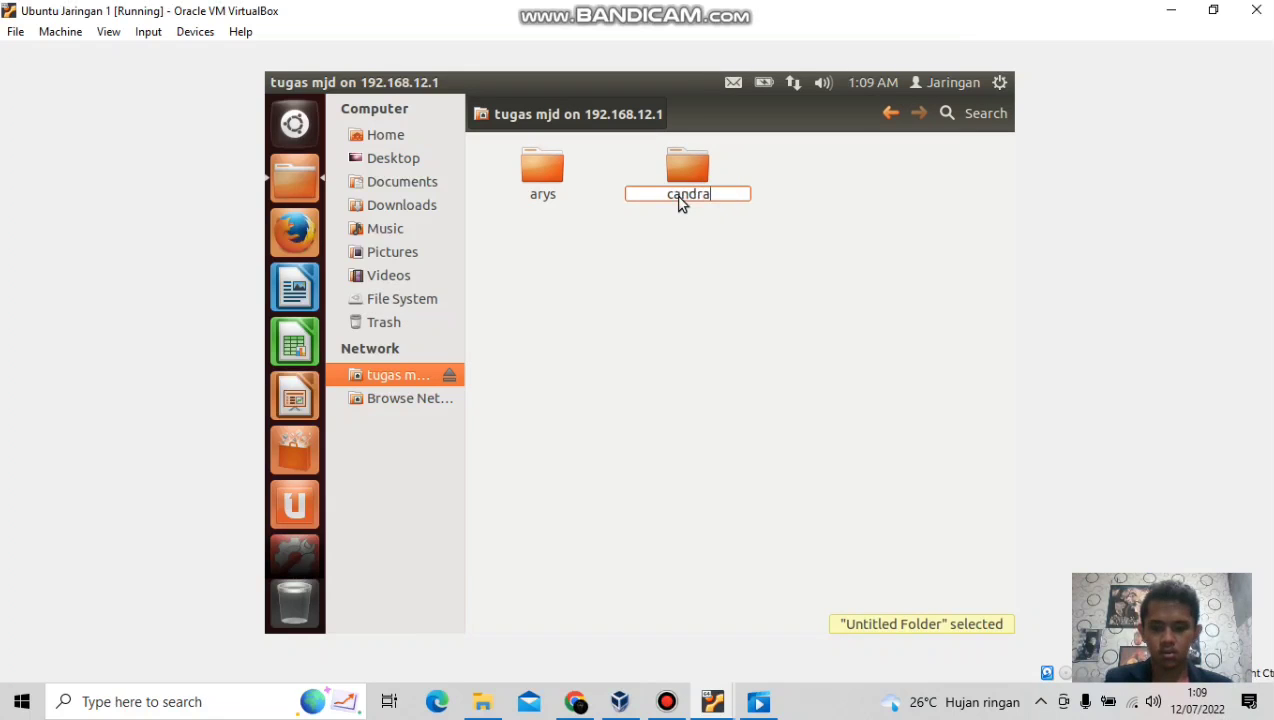
pyautogui.press('Return')
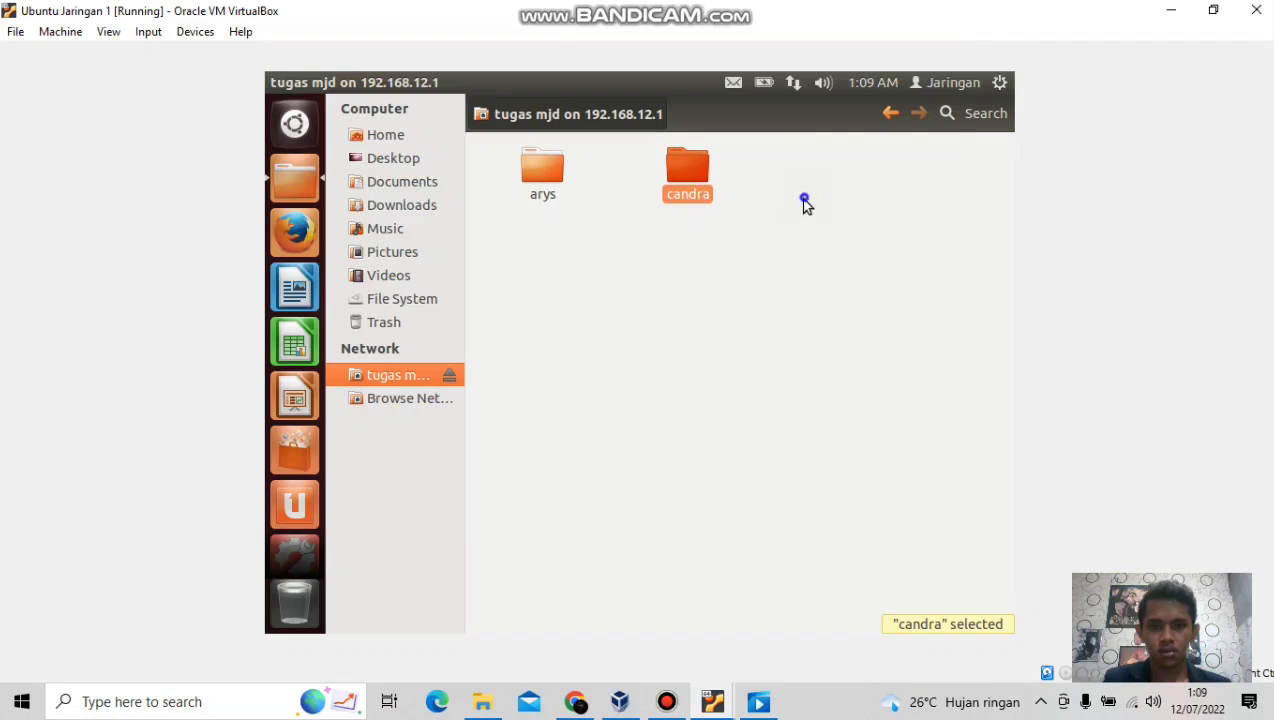
# Add a third folder named gui to the share.
pyautogui.rightClick(805, 202)
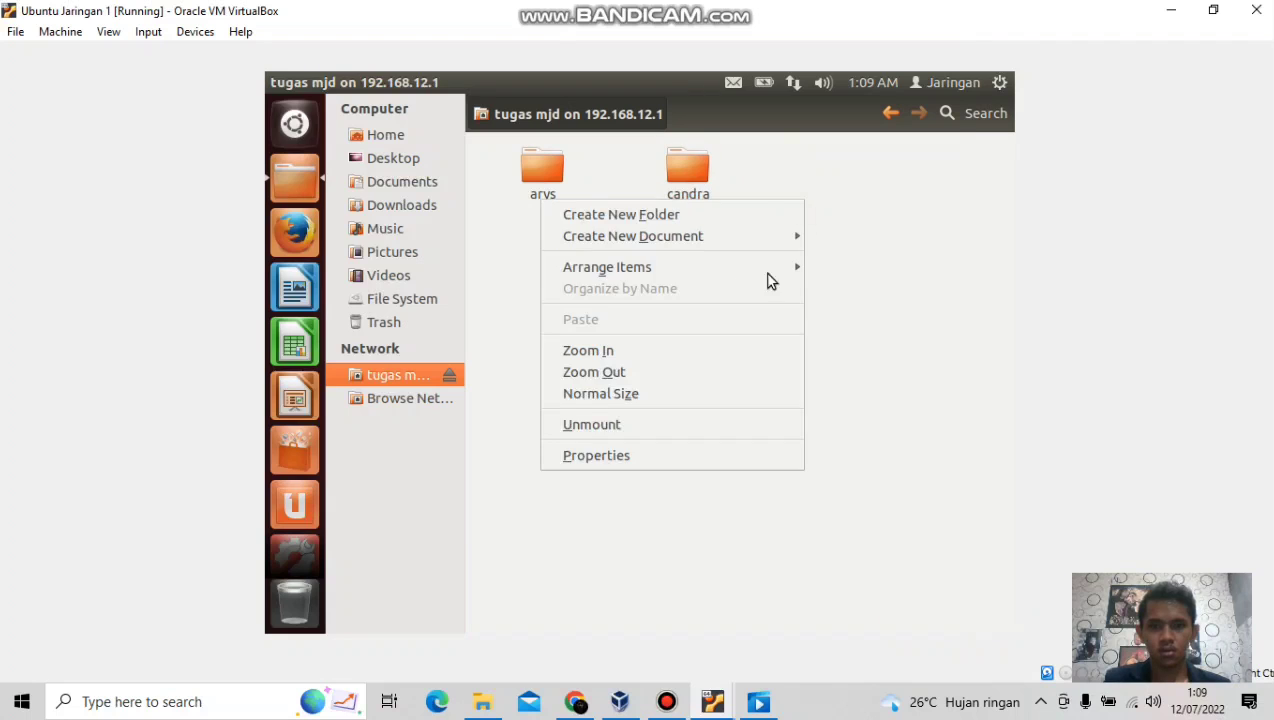
pyautogui.click(664, 218)
pyautogui.write('d')
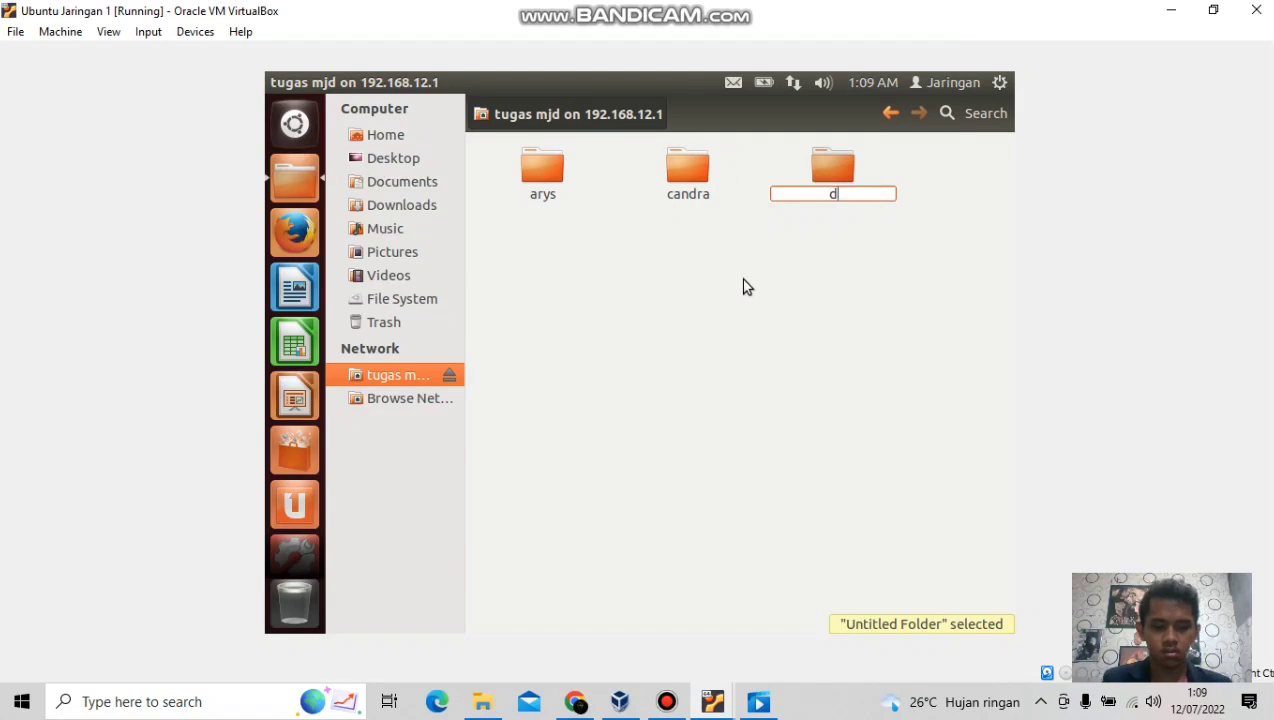
pyautogui.press('BackSpace')
pyautogui.write('qui')
pyautogui.press('Return')
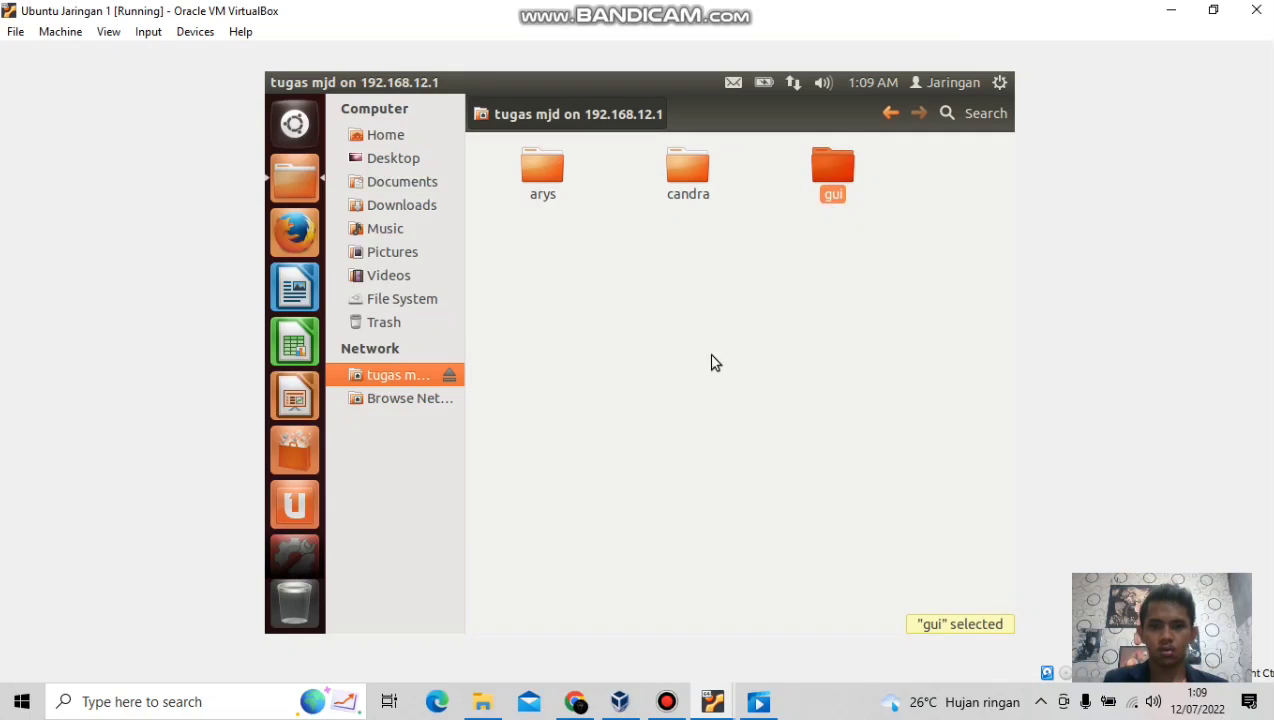
pyautogui.click(710, 360)
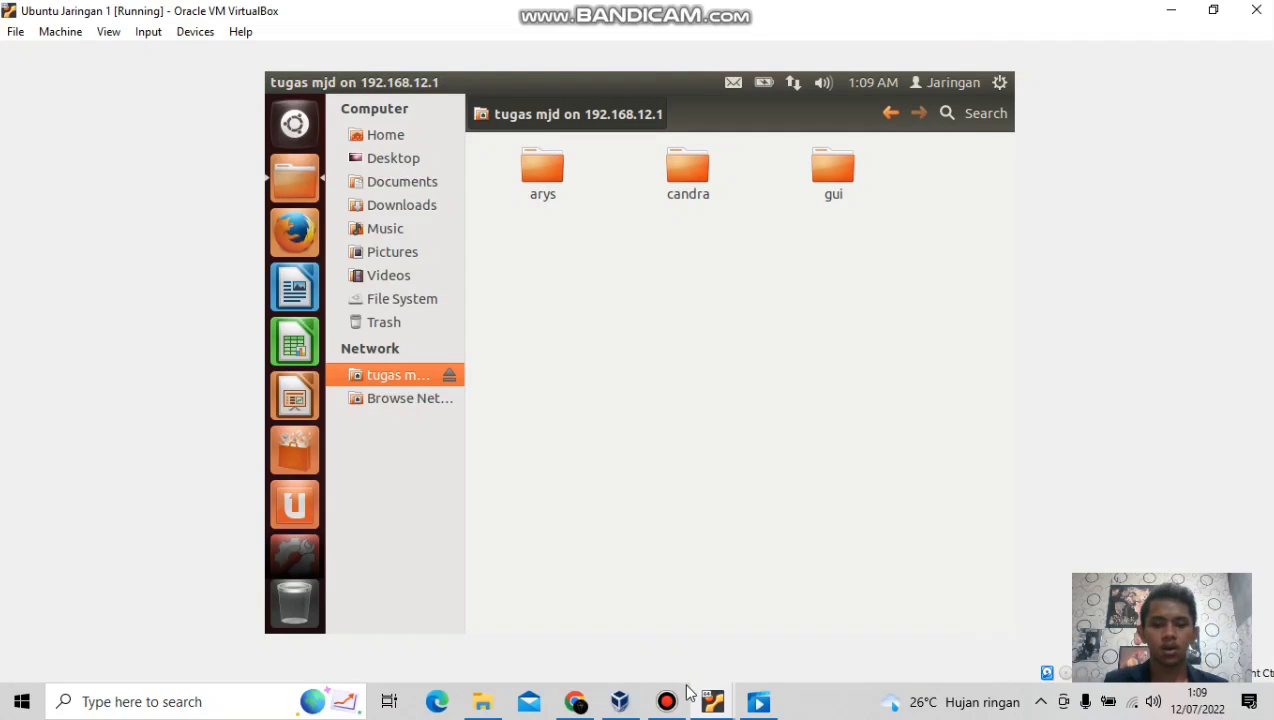
# On the server VM, open Home > Documents > TUGAS MJD to confirm arys, candra and gui appear.
pyautogui.moveTo(706, 707)
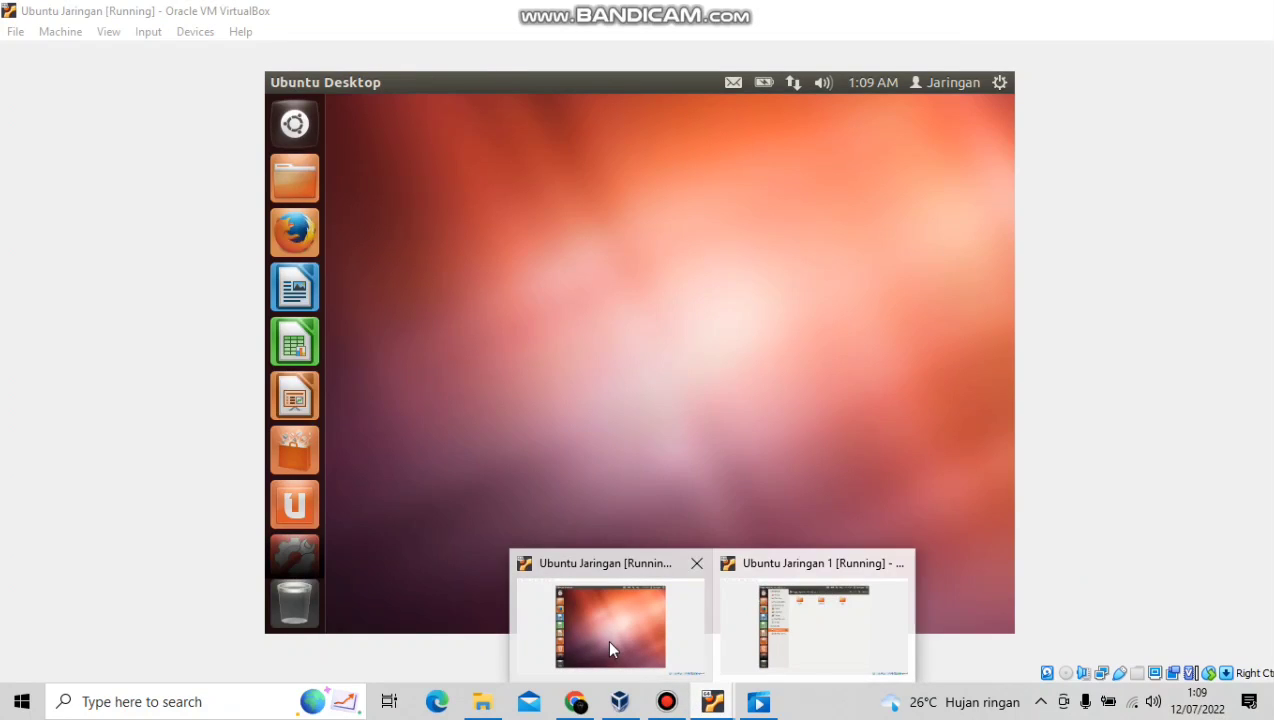
pyautogui.click(609, 646)
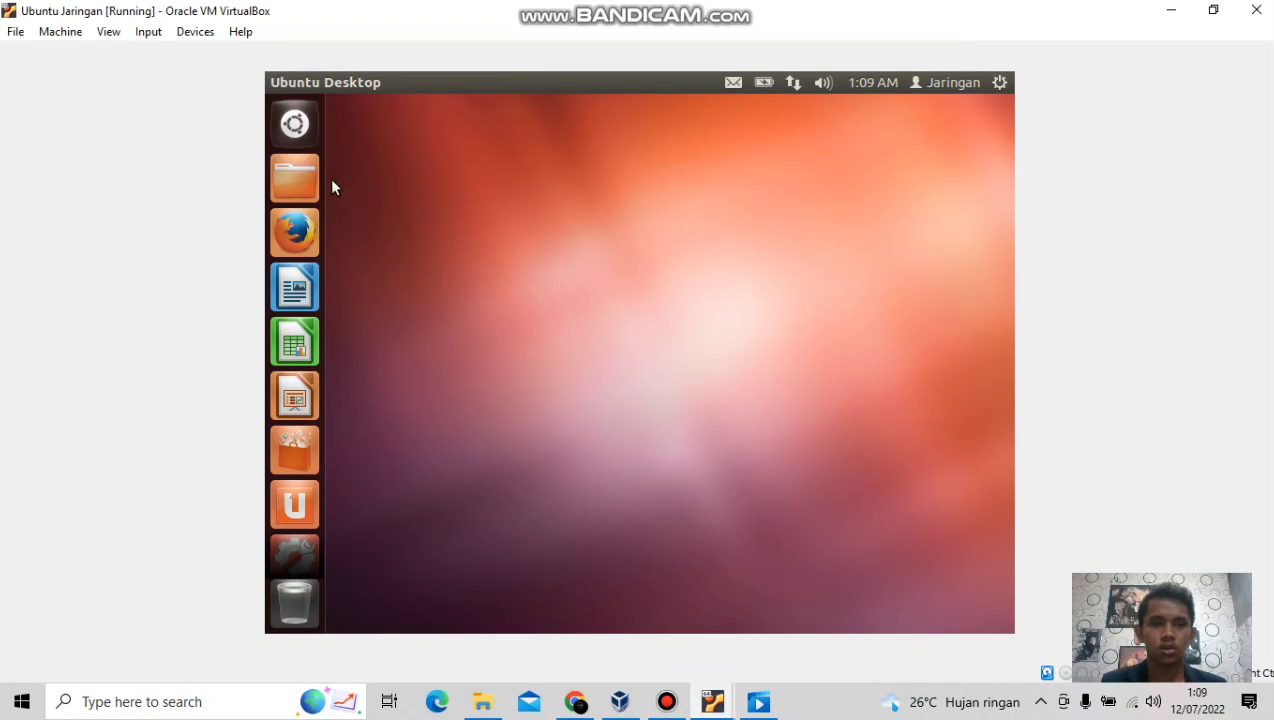
pyautogui.click(297, 174)
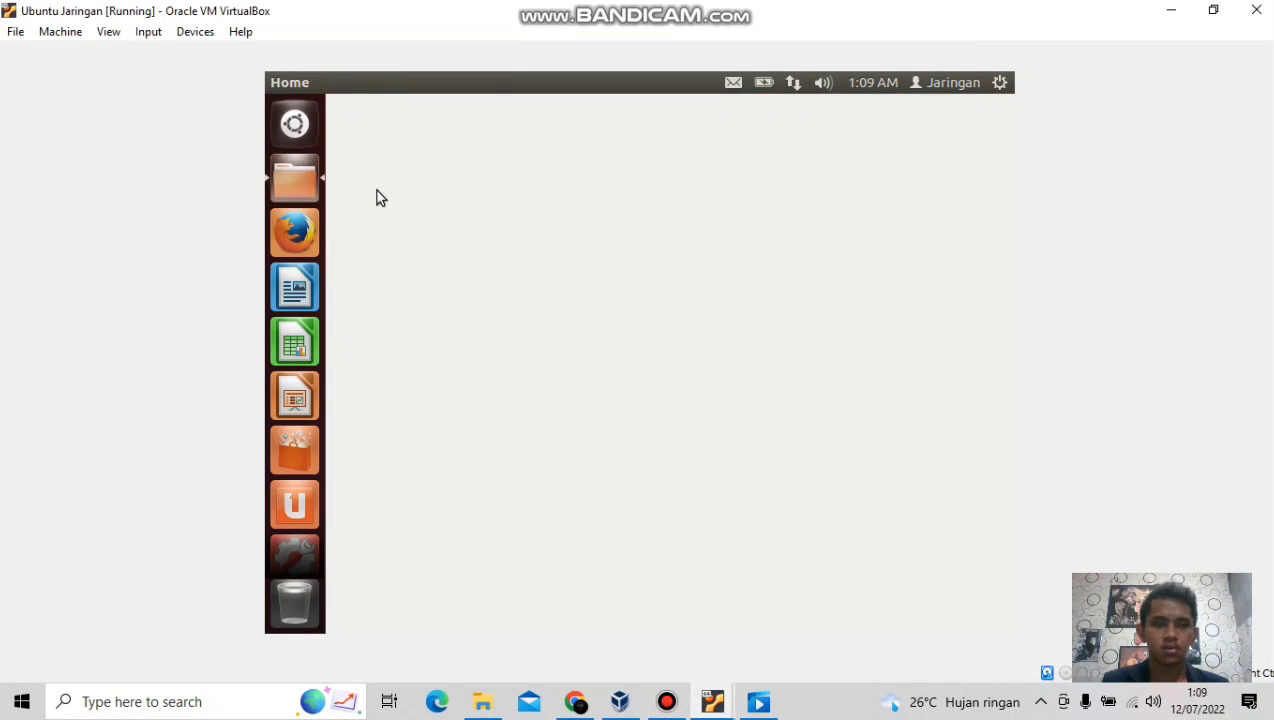
pyautogui.click(404, 182)
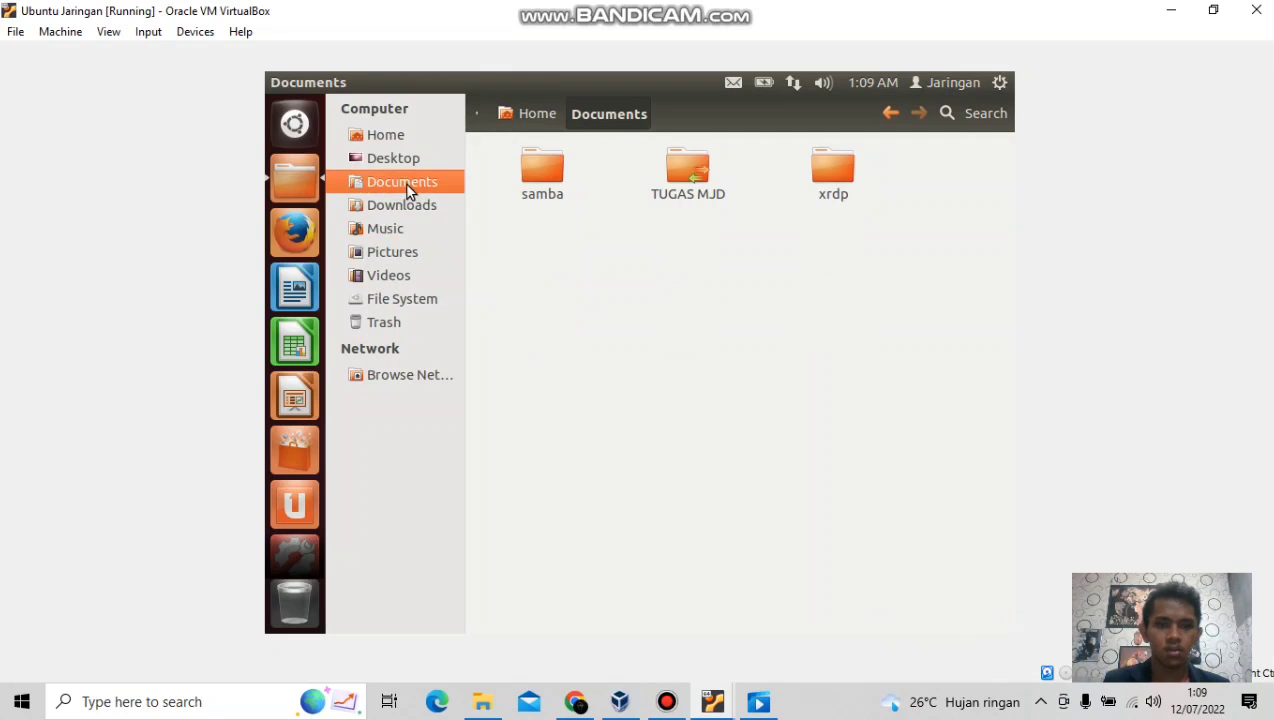
pyautogui.click(683, 179)
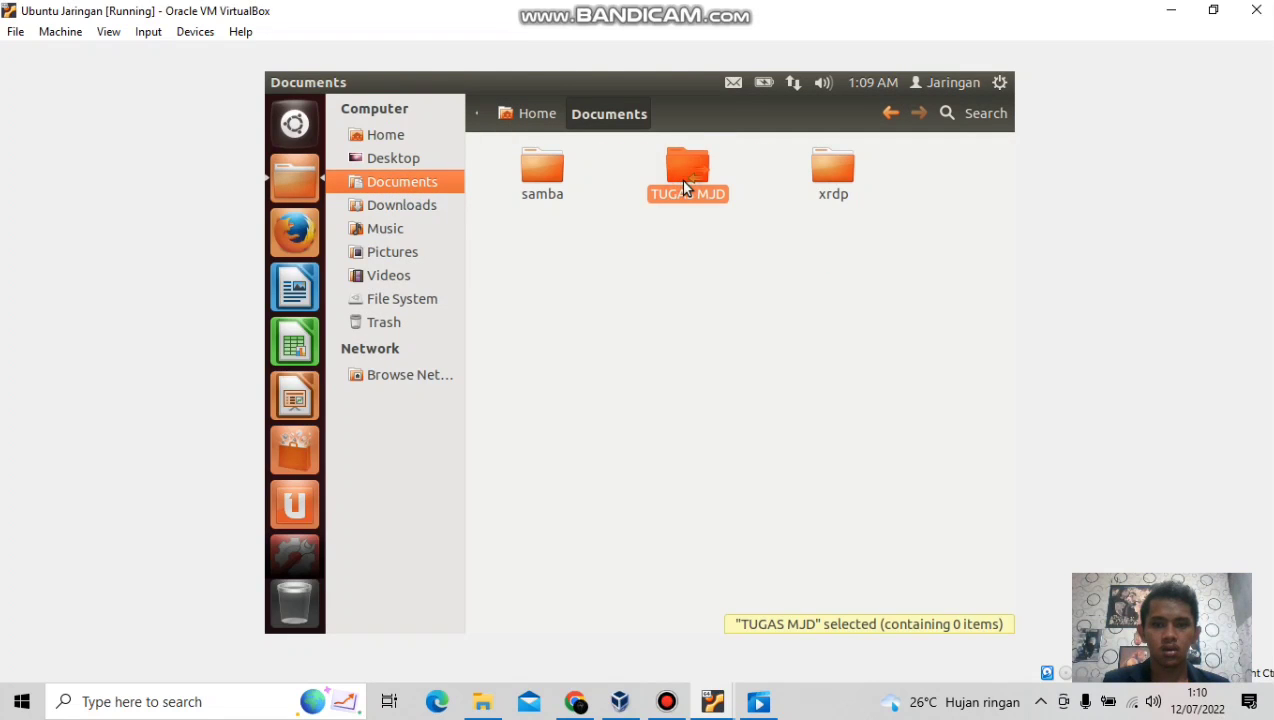
pyautogui.doubleClick(683, 179)
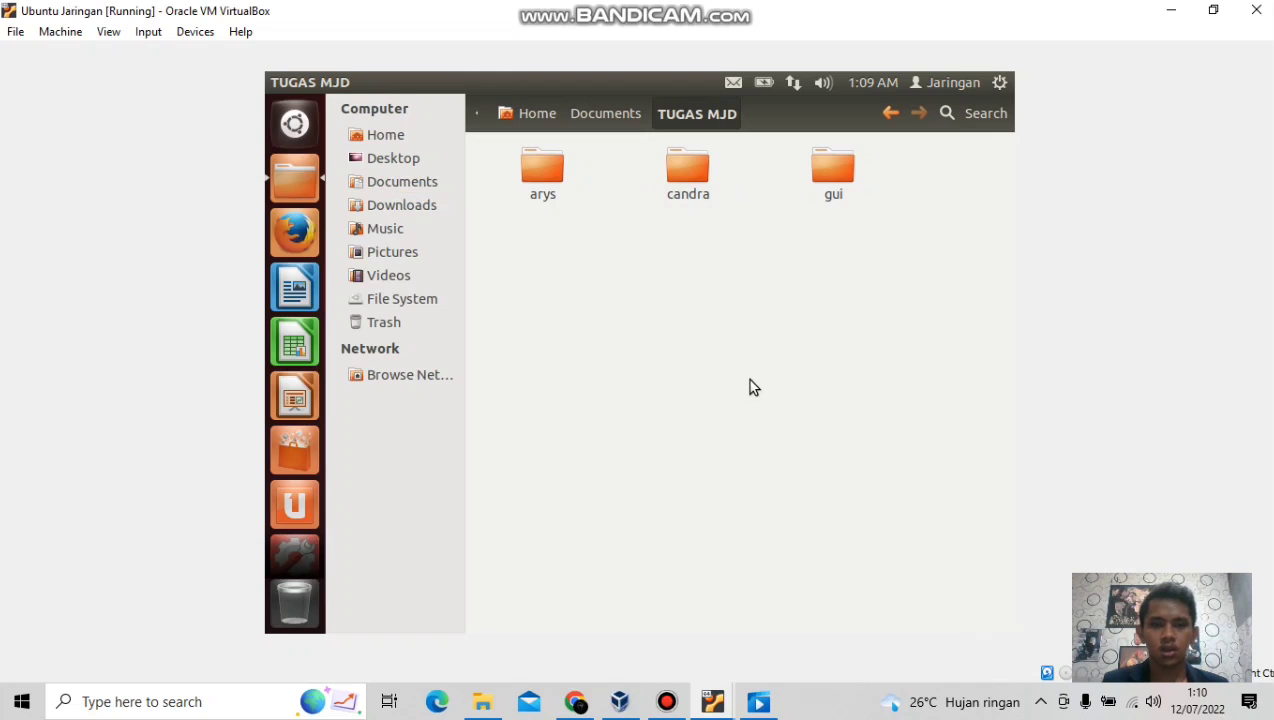